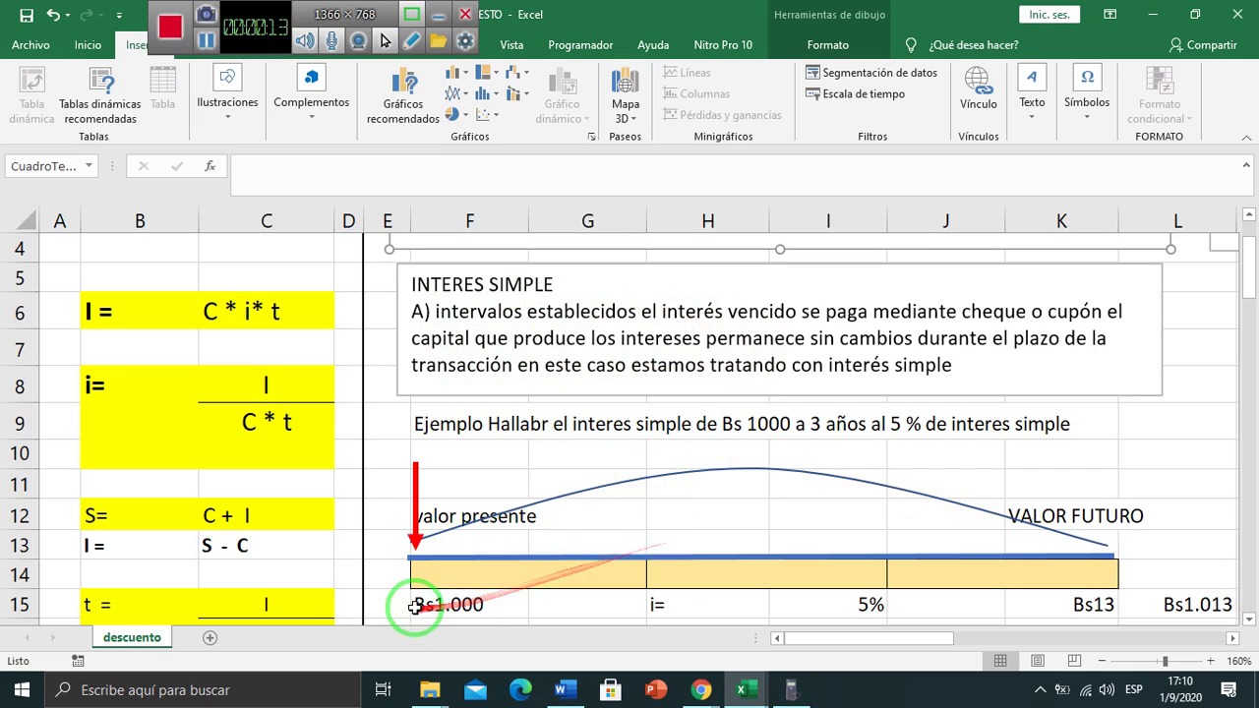
- Examine the simple interest example's present value, 5% rate, 3-year term and future value along the timeline
left_click(421, 605)
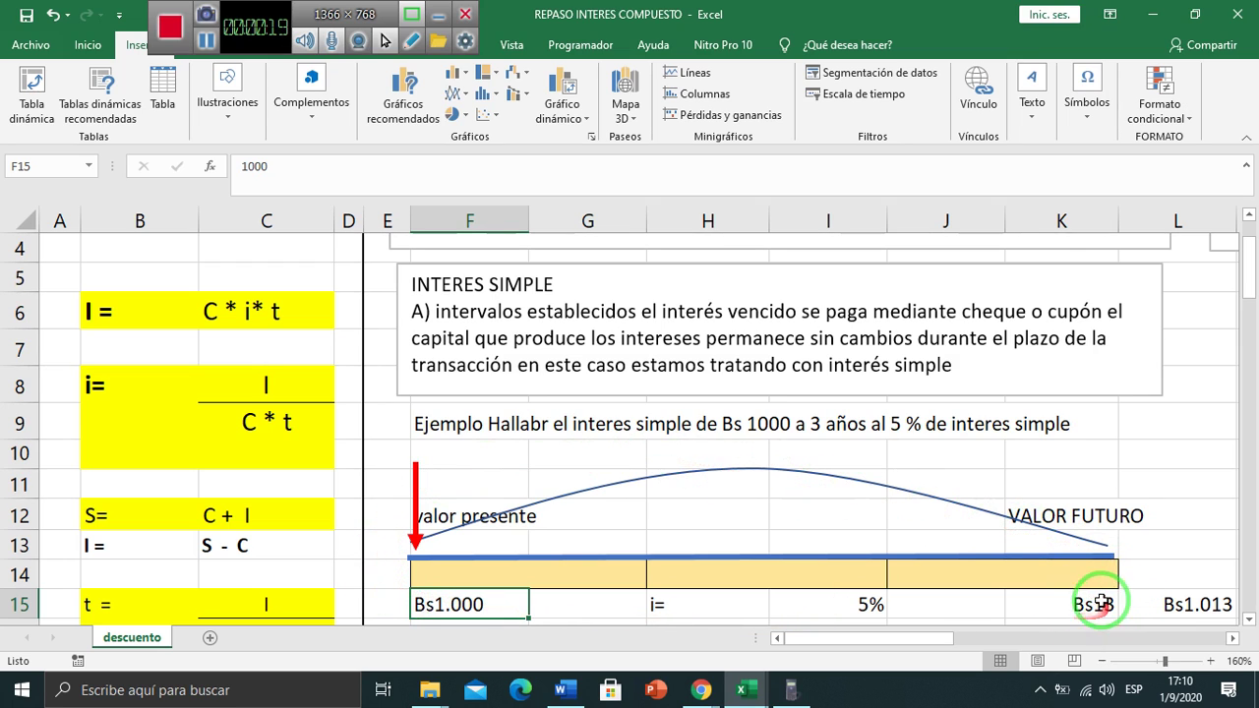
scroll(1124, 620, "down", 1)
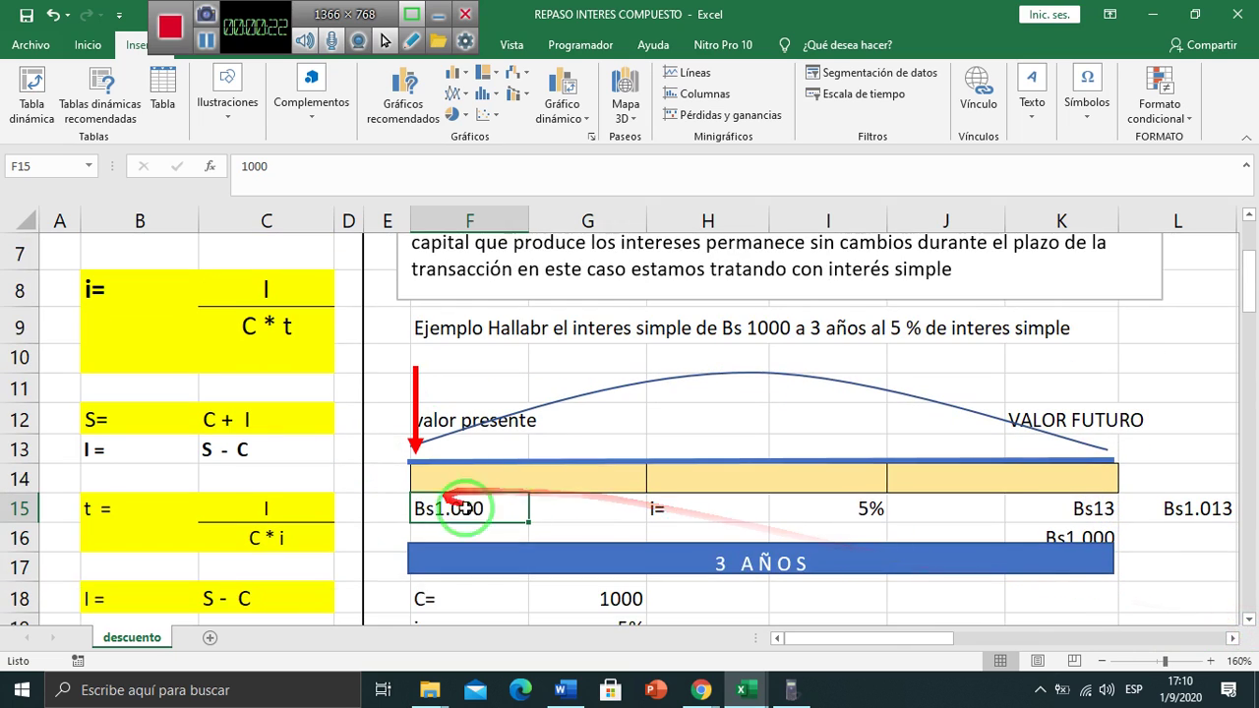
left_click(1172, 508)
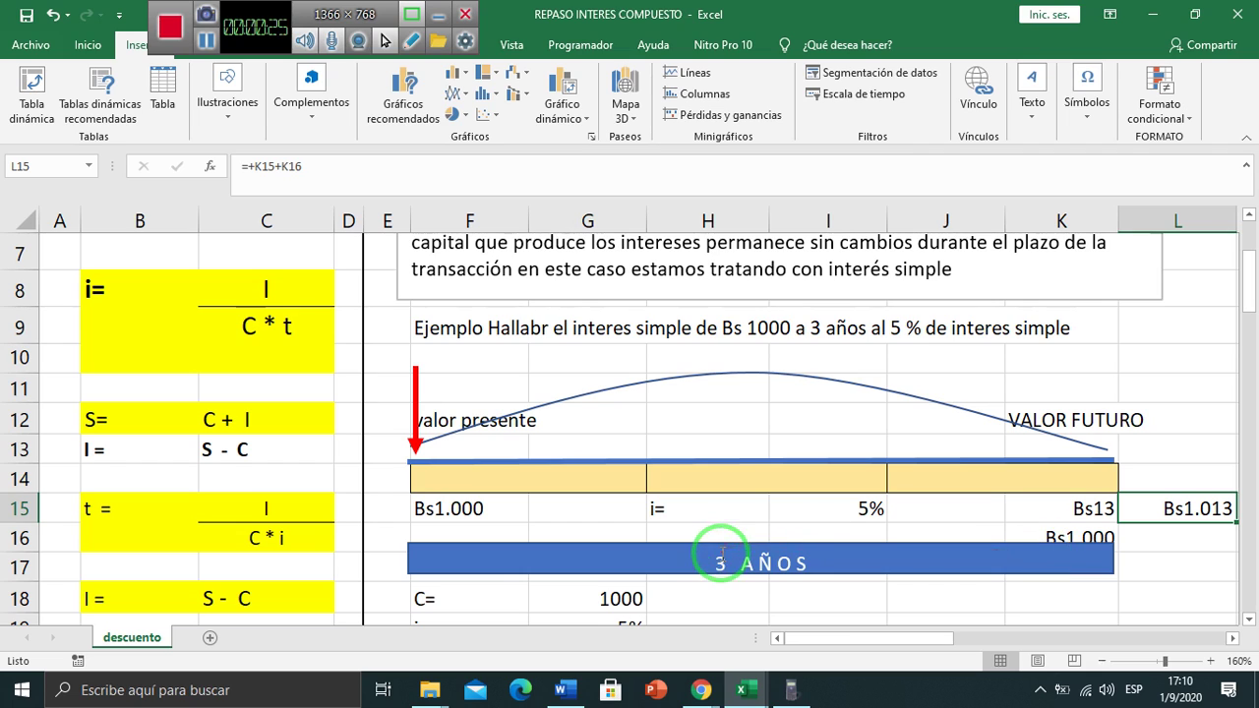
left_click(479, 516)
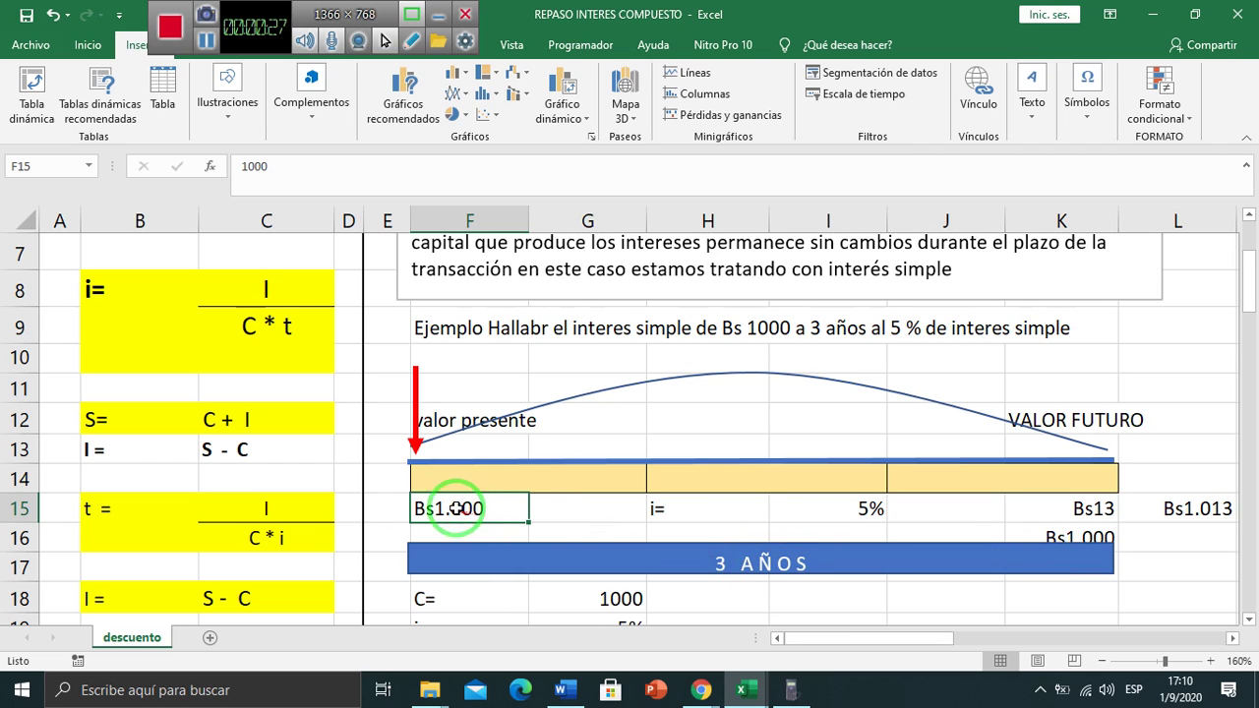
left_click(837, 509)
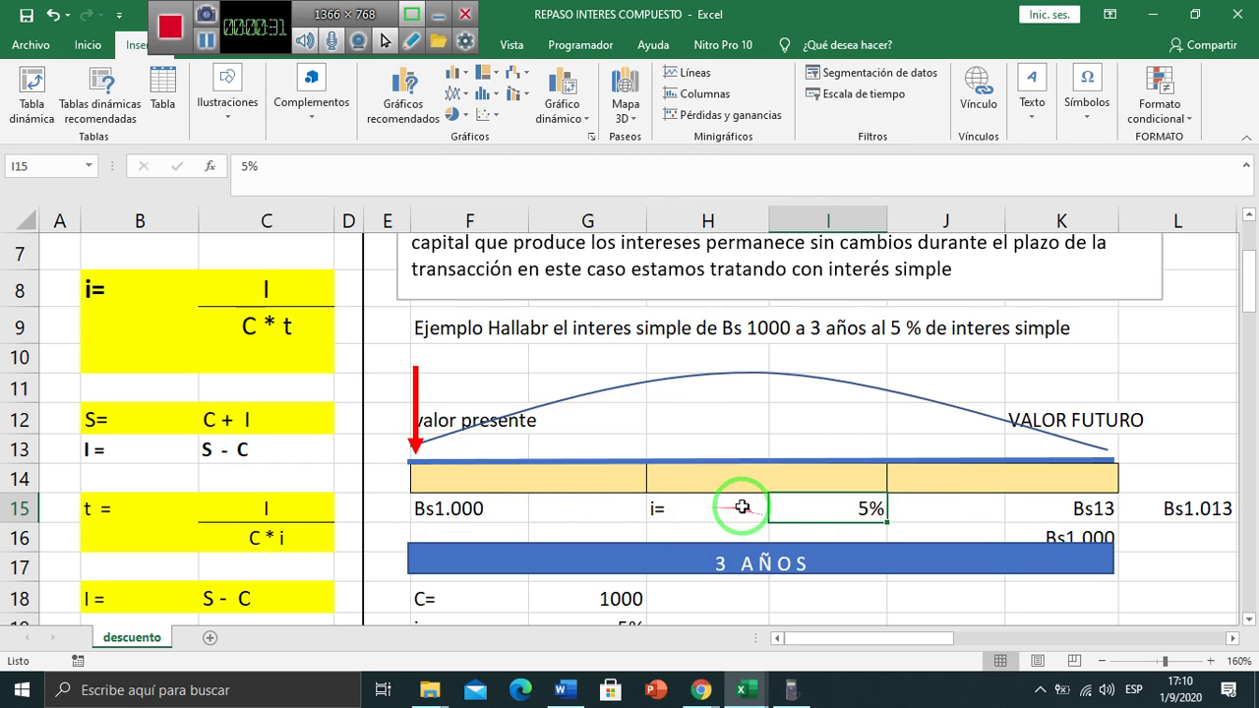
left_click(755, 560)
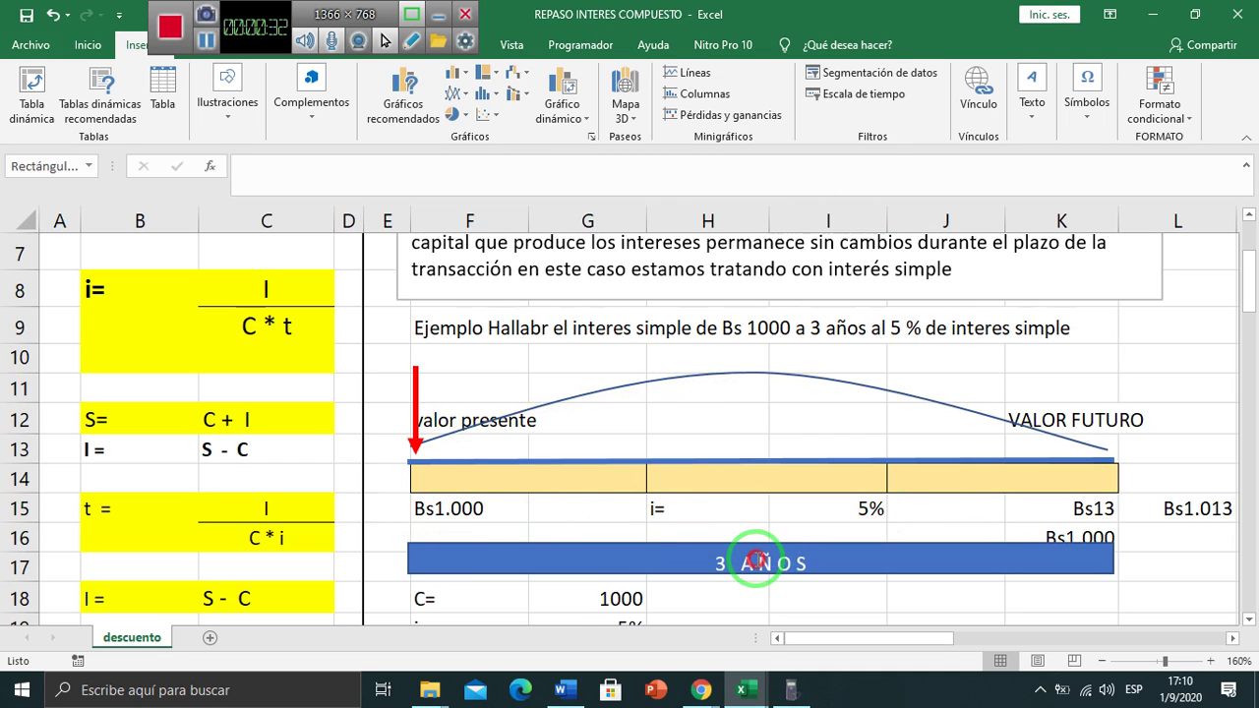
left_click(1100, 511)
left_click(1190, 513)
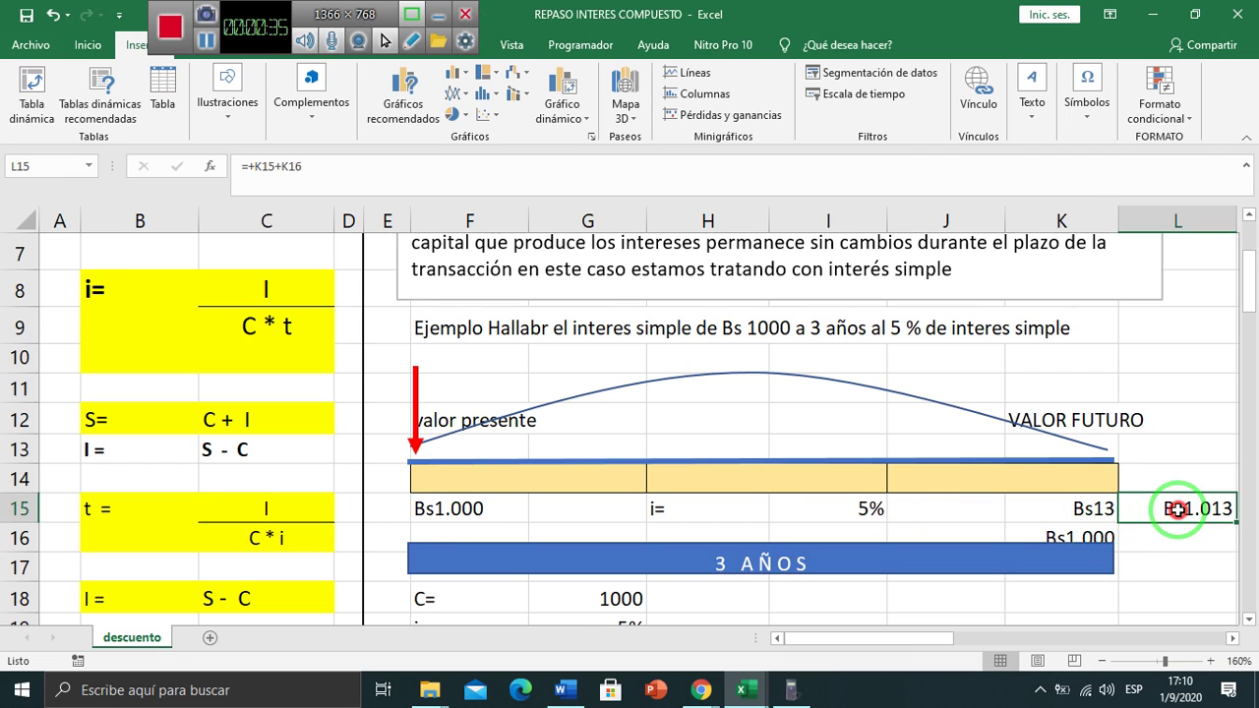
left_click(1247, 620)
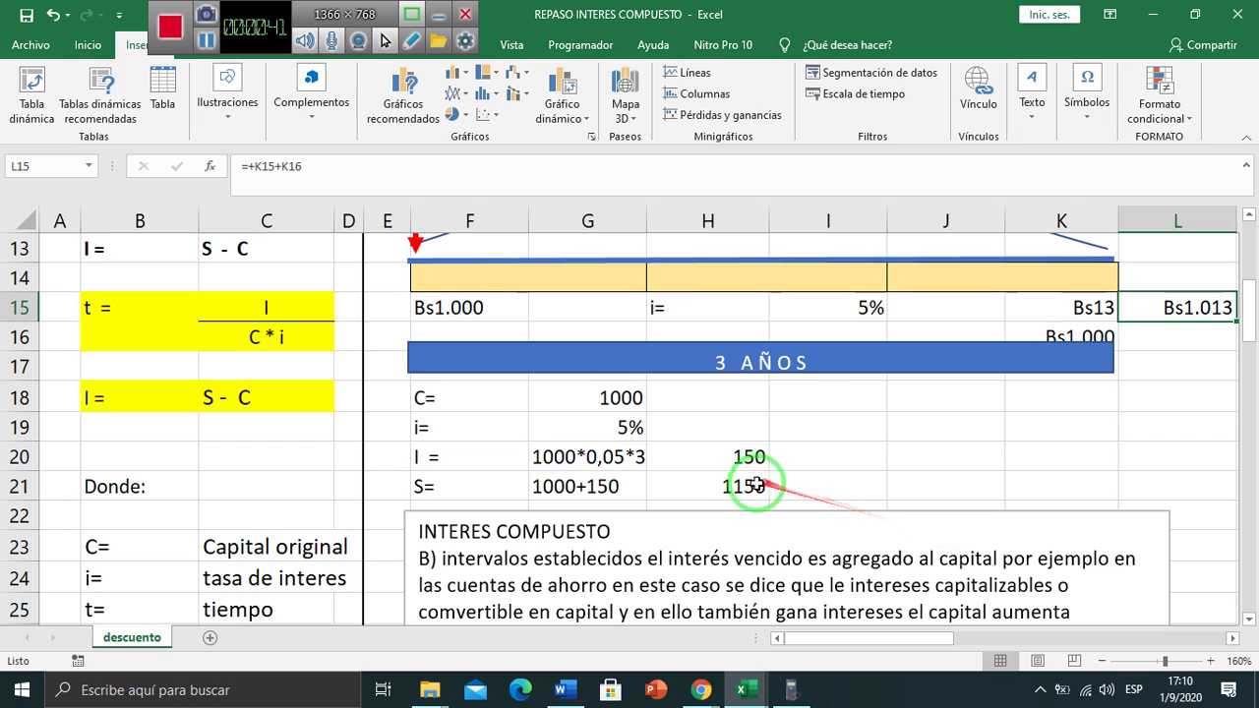
- Read the worked simple interest results and the INTERES COMPUESTO definition, through to the three-arc compound interest timeline
left_click(1251, 624)
left_click(1251, 623)
left_click(1251, 623)
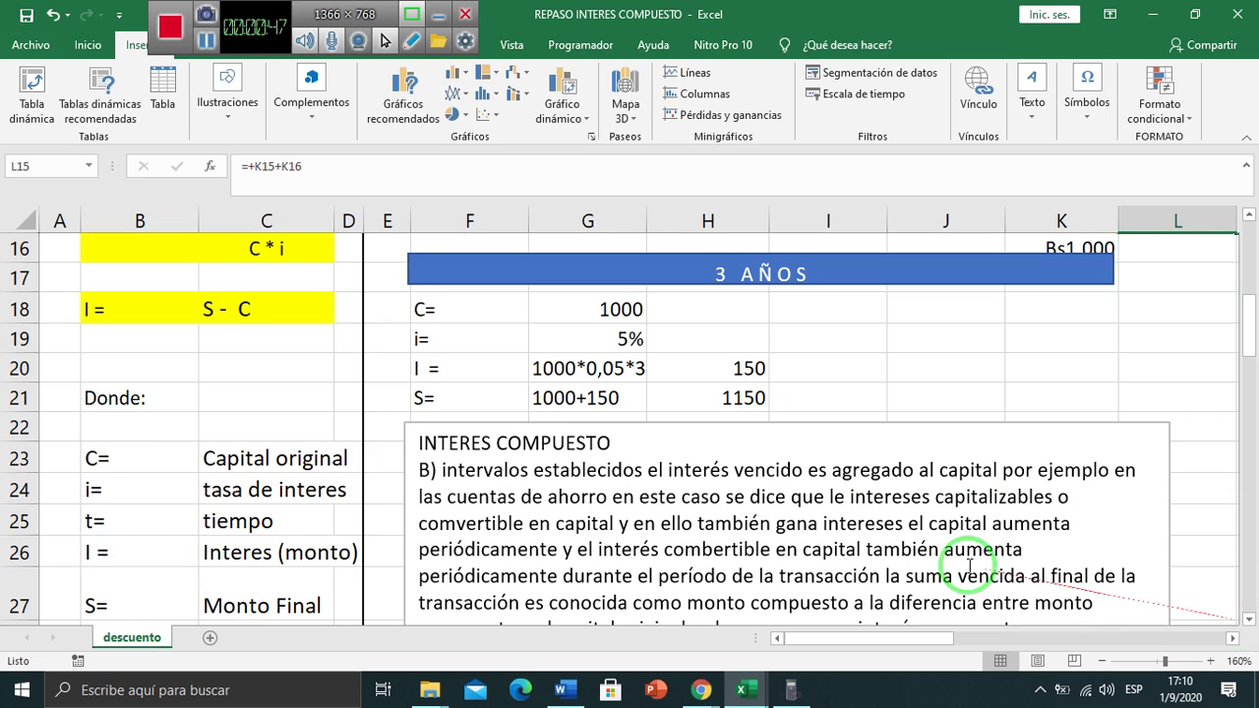
left_click_drag(433, 440, 656, 454)
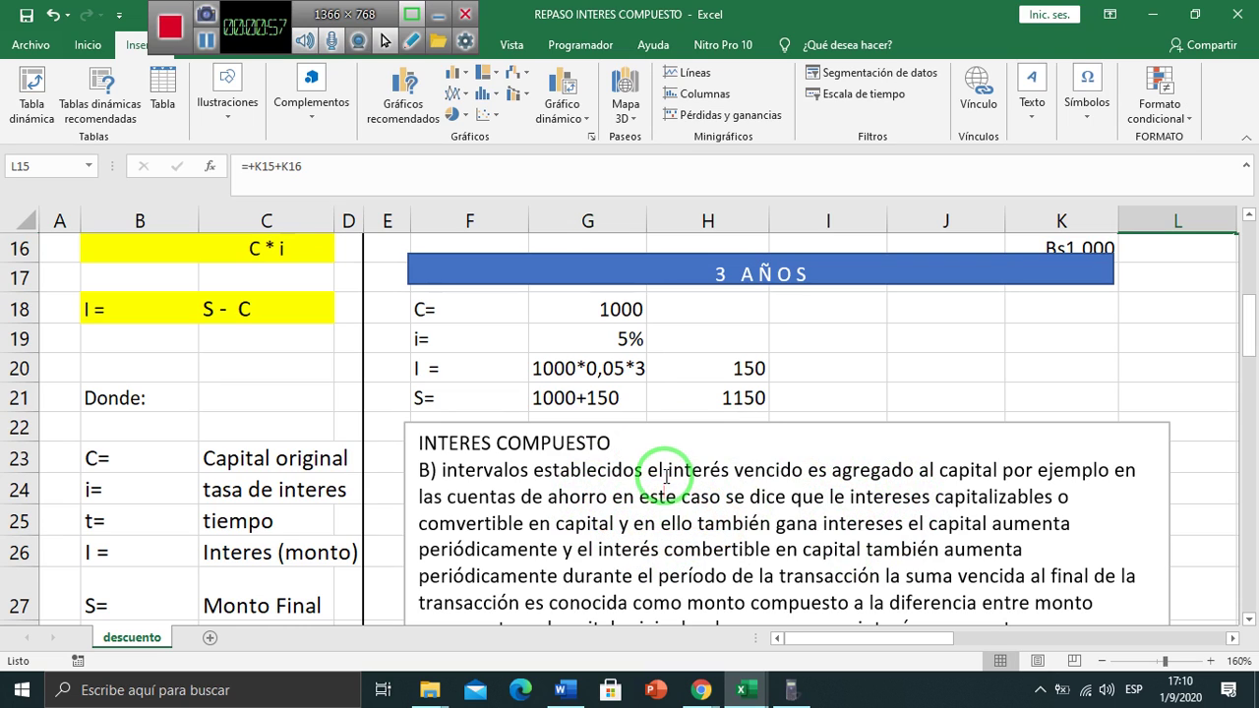
mouse_move(663, 449)
left_mouse_down()
mouse_move(816, 416)
mouse_move(931, 520)
left_mouse_up()
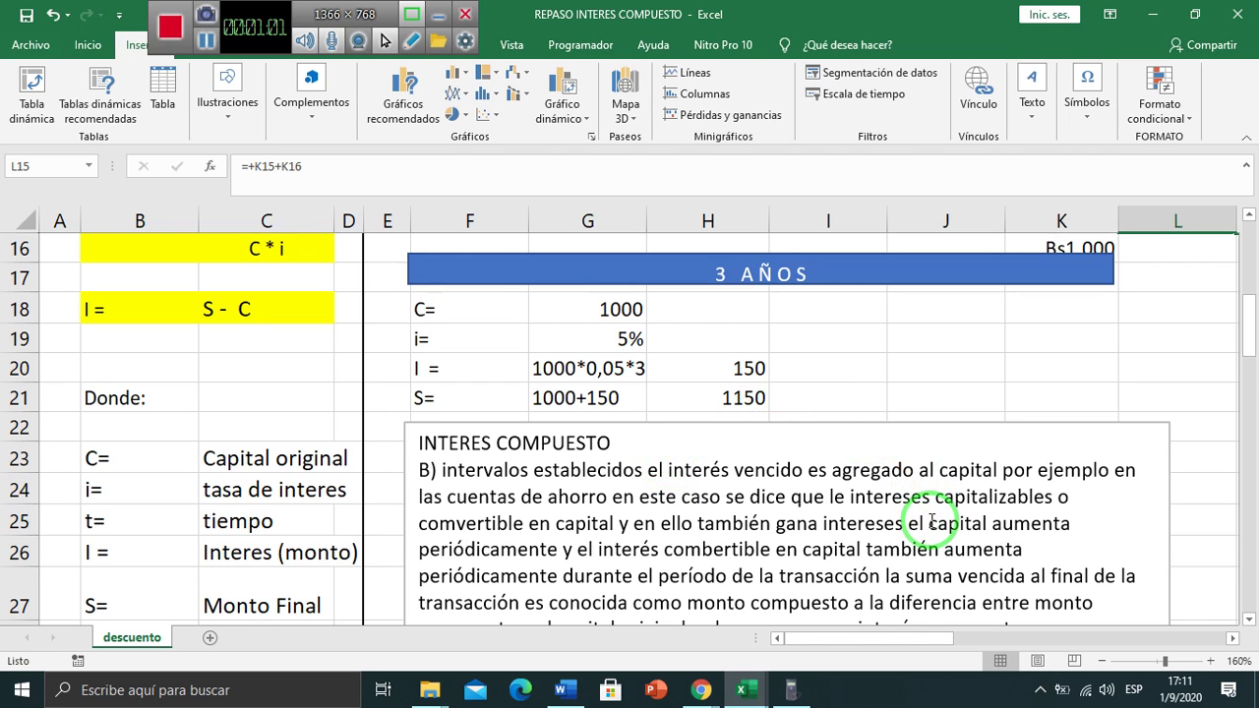
left_click_drag(930, 520, 1187, 551)
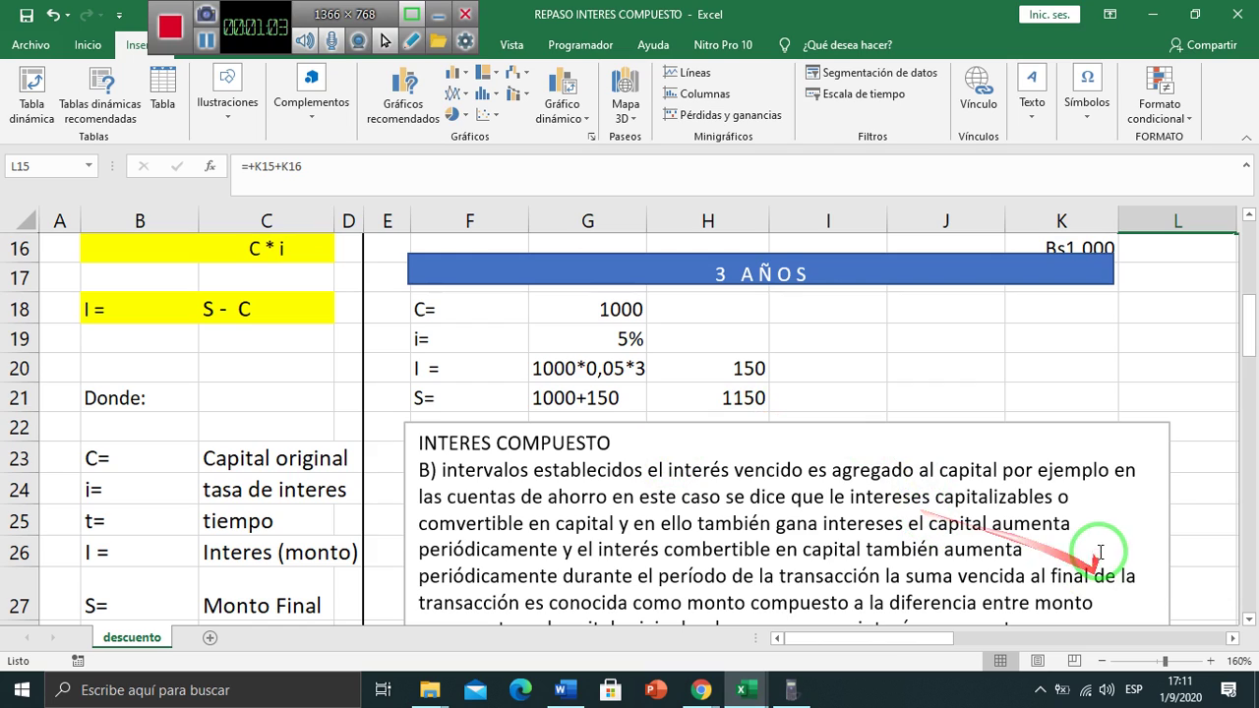
left_click_drag(1241, 615, 1249, 620)
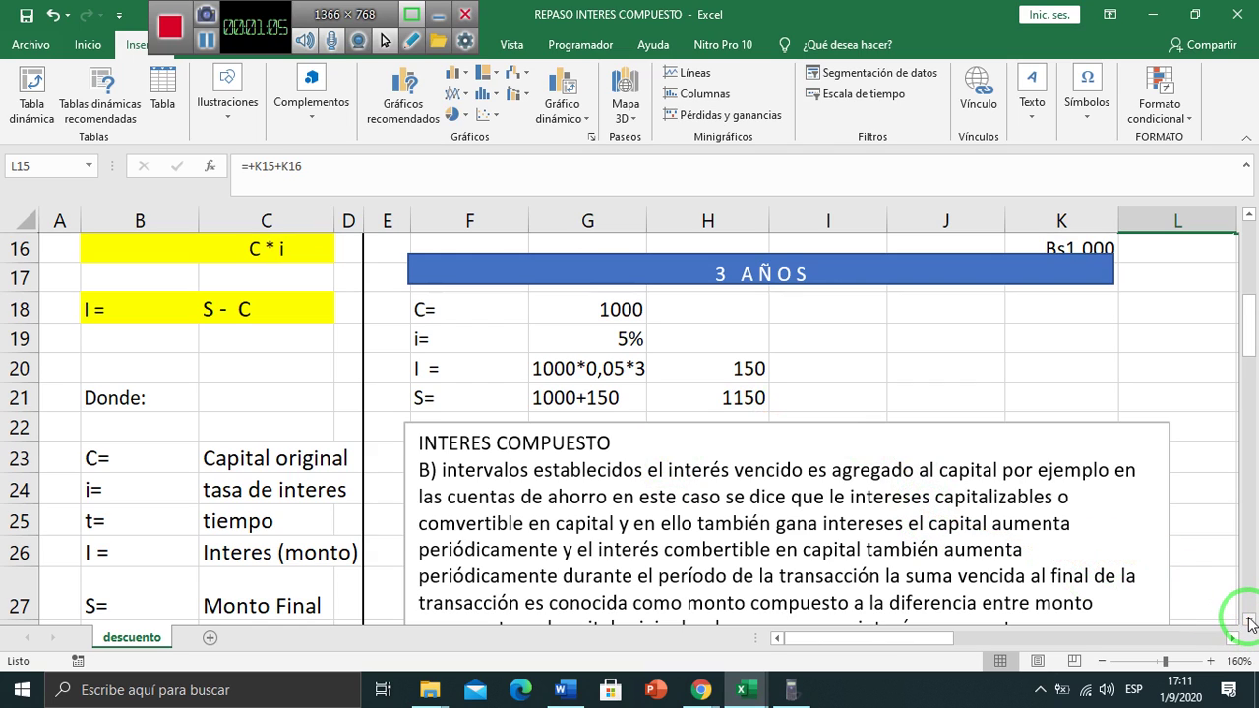
left_click(1249, 620)
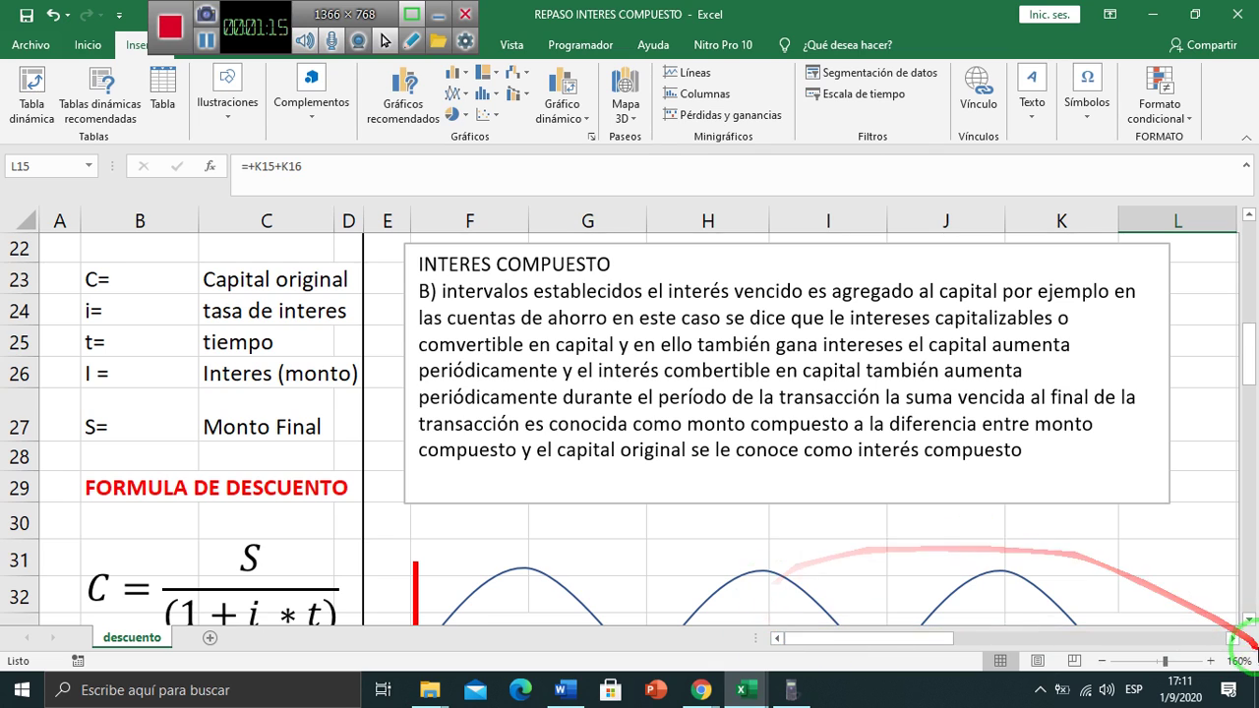
left_click(1249, 622)
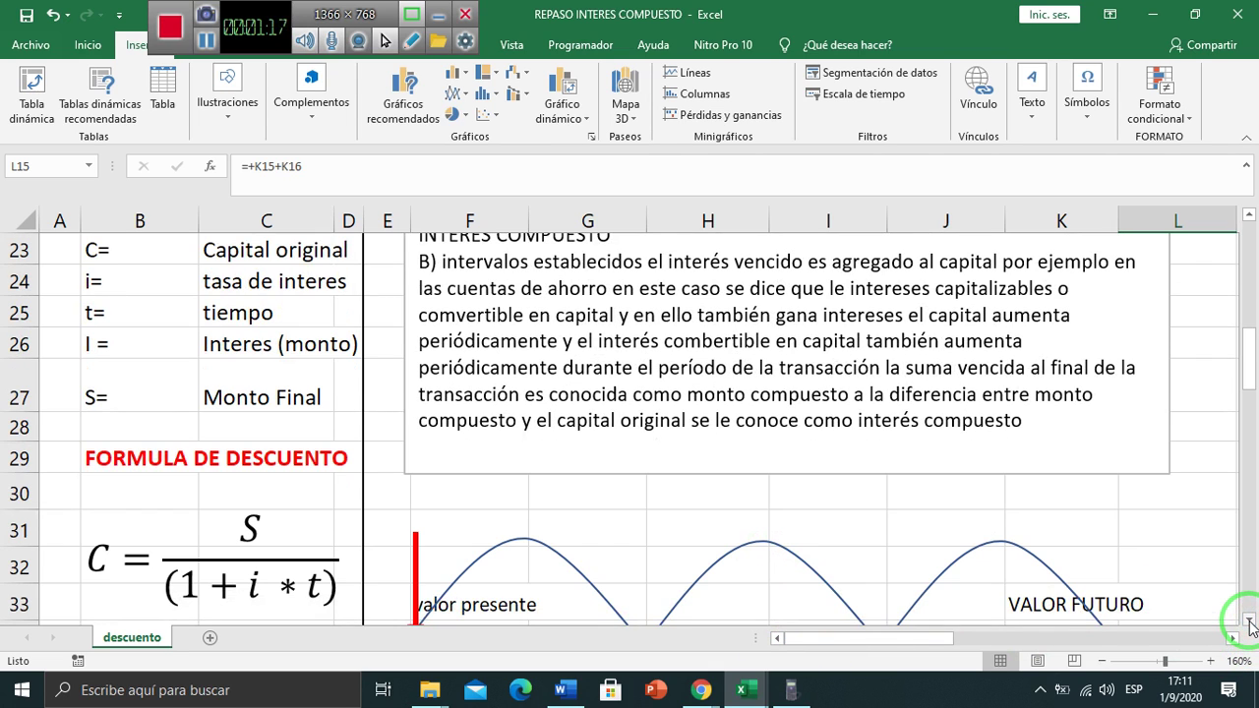
left_click(1249, 623)
left_click(1249, 623)
left_click(1249, 622)
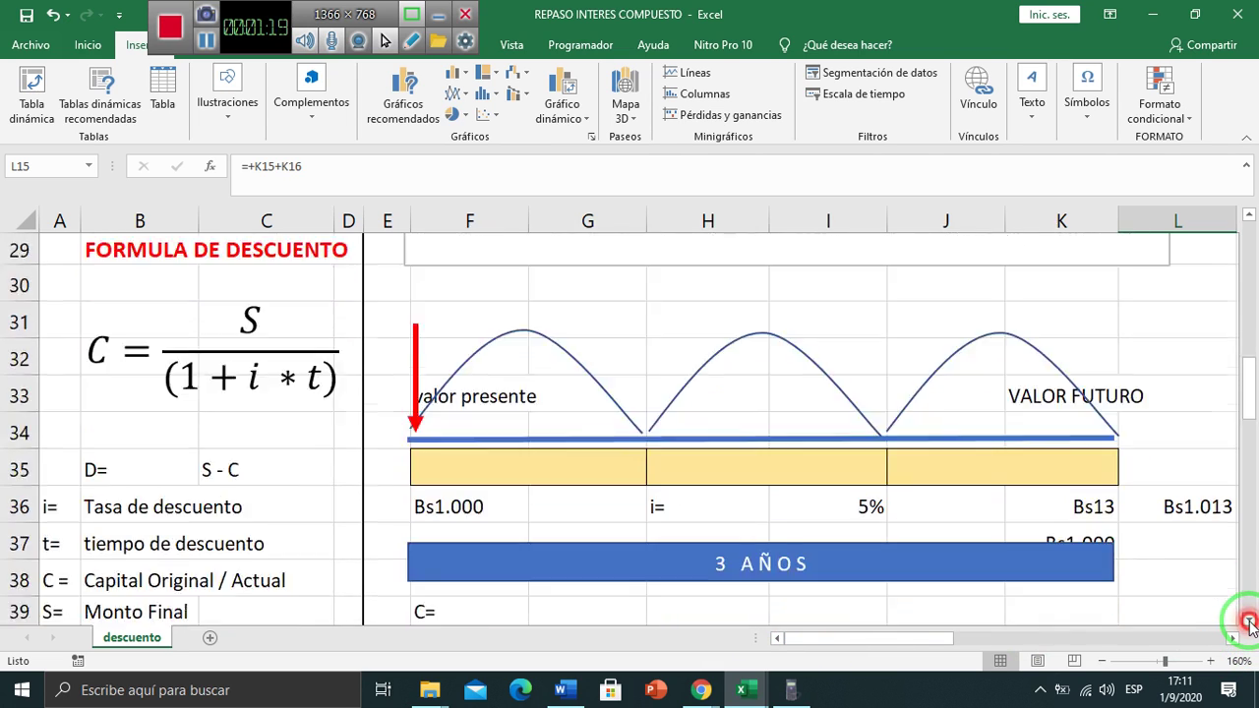
left_click(1250, 622)
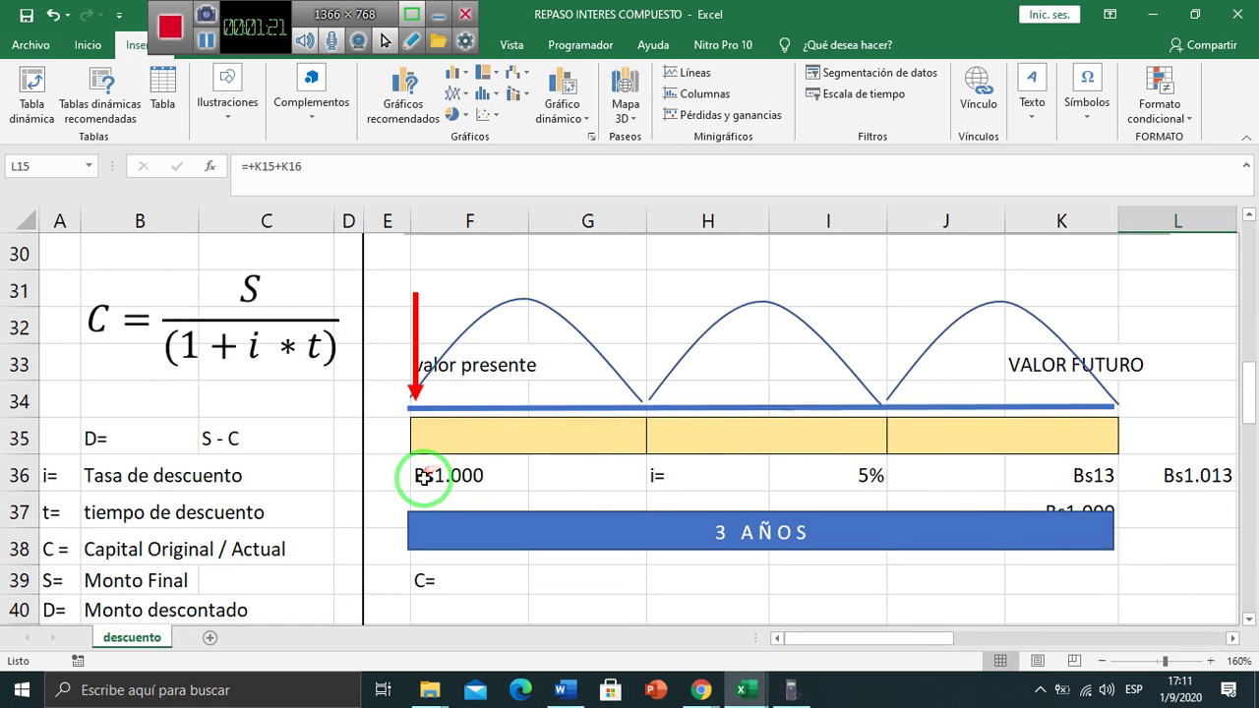
- Clear the interest and capital amounts in K36:K37 at the future-value end of the compound interest timeline
left_click(453, 476)
left_click(833, 475)
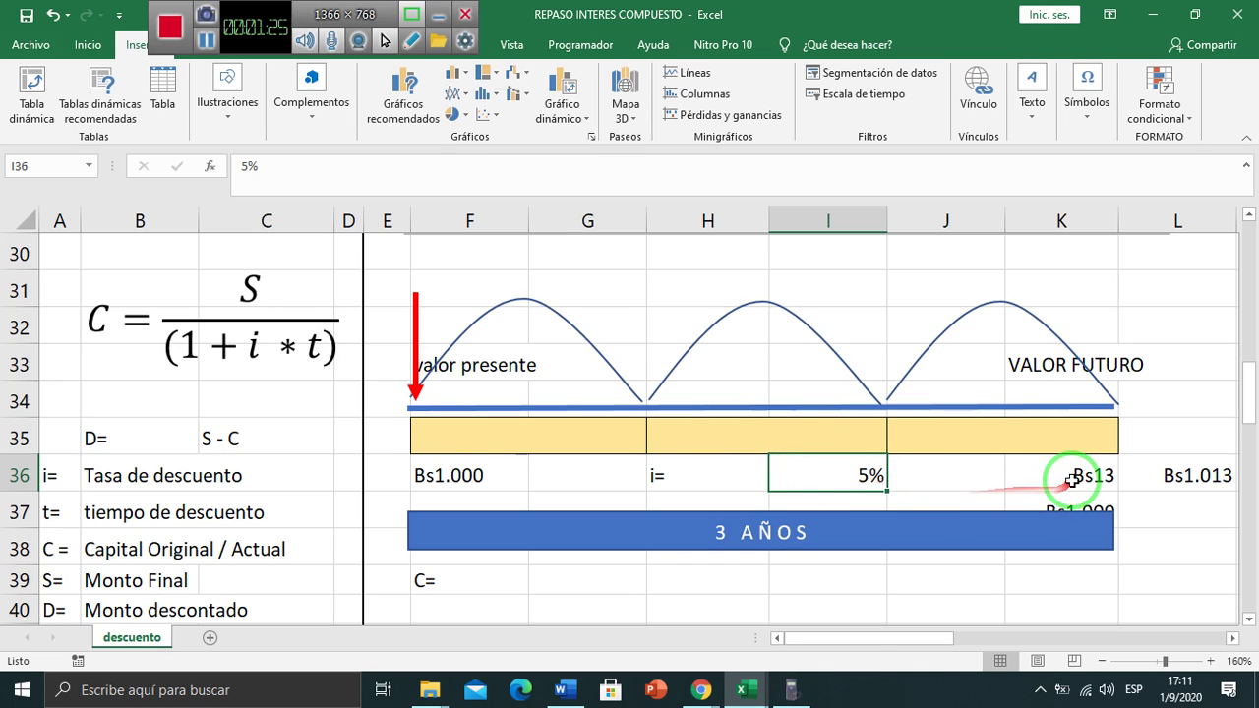
left_click_drag(1072, 480, 1082, 504)
key("Delete")
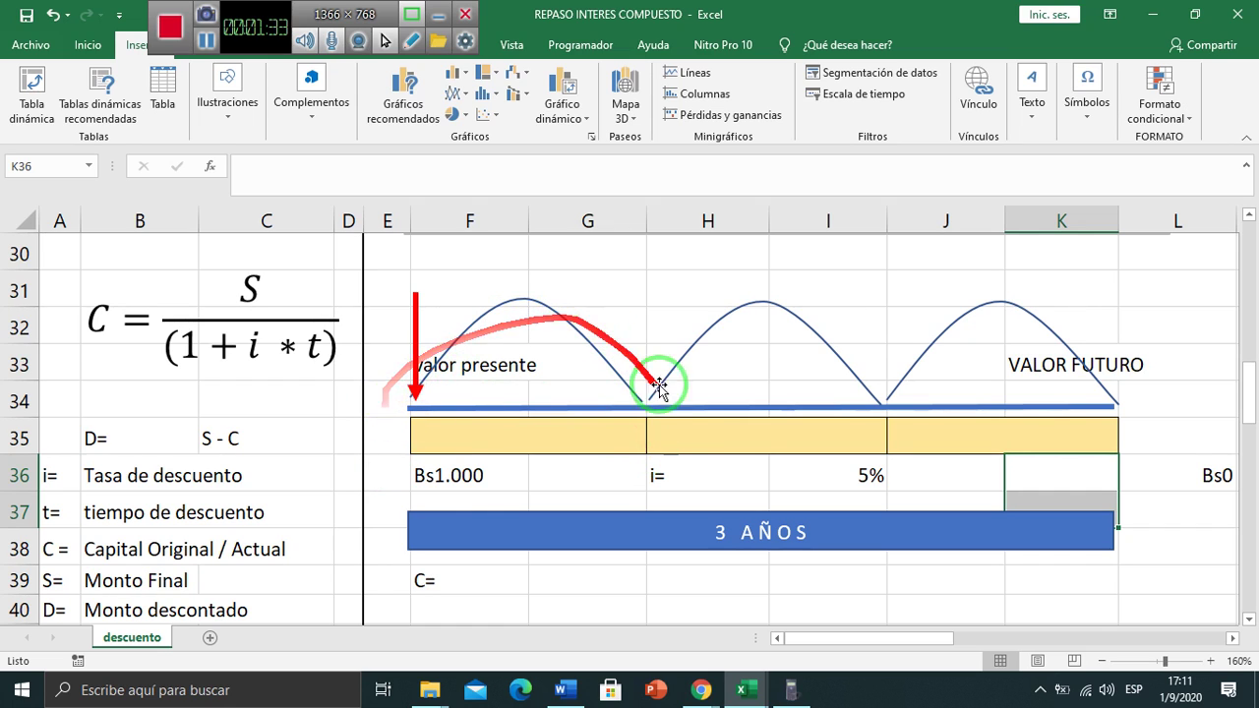
- Delete the duplicate "C=" label from cell F39, just below the 3 AÑOS bar
left_click(649, 475)
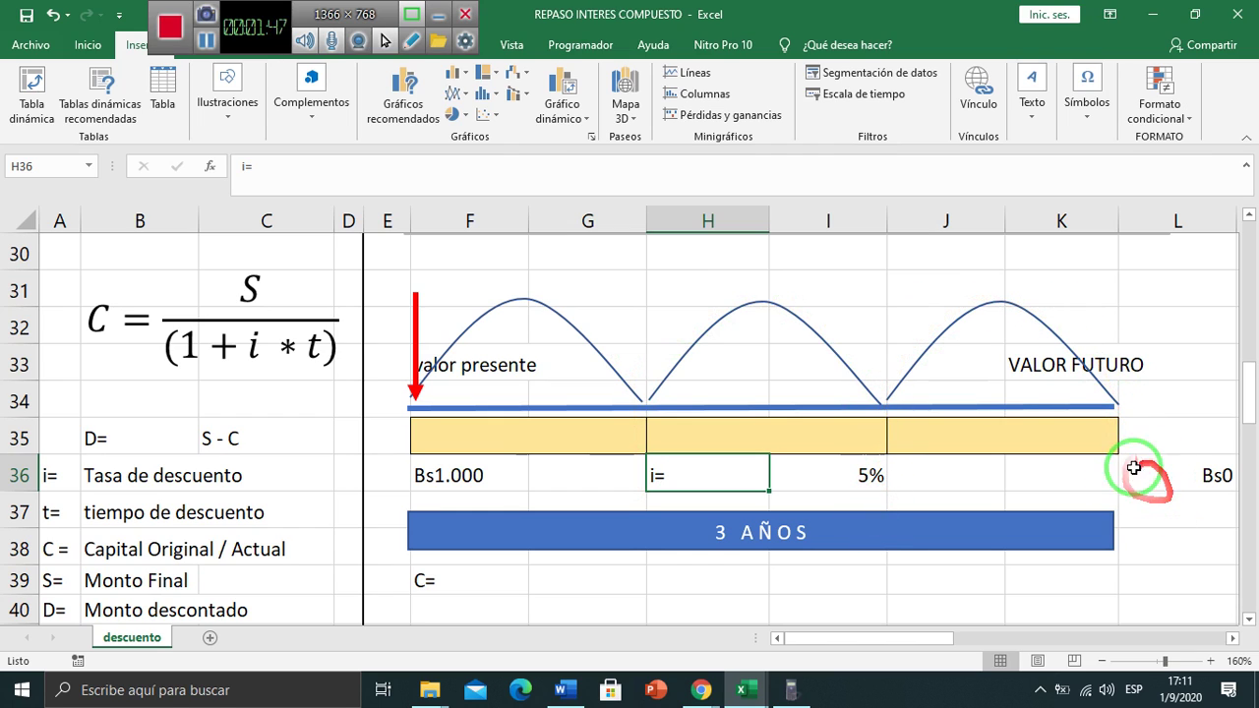
left_click(1250, 621)
left_click(1250, 621)
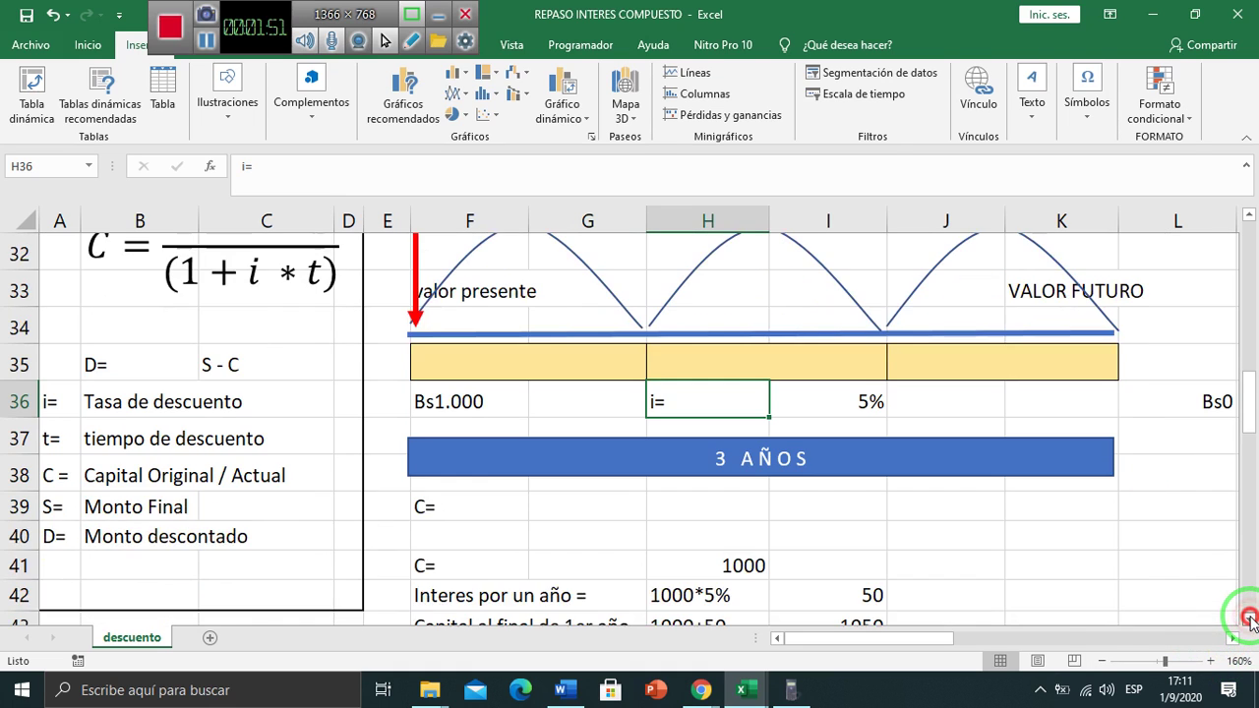
left_click(1250, 620)
left_click(1250, 621)
left_click(1250, 621)
left_click(1250, 620)
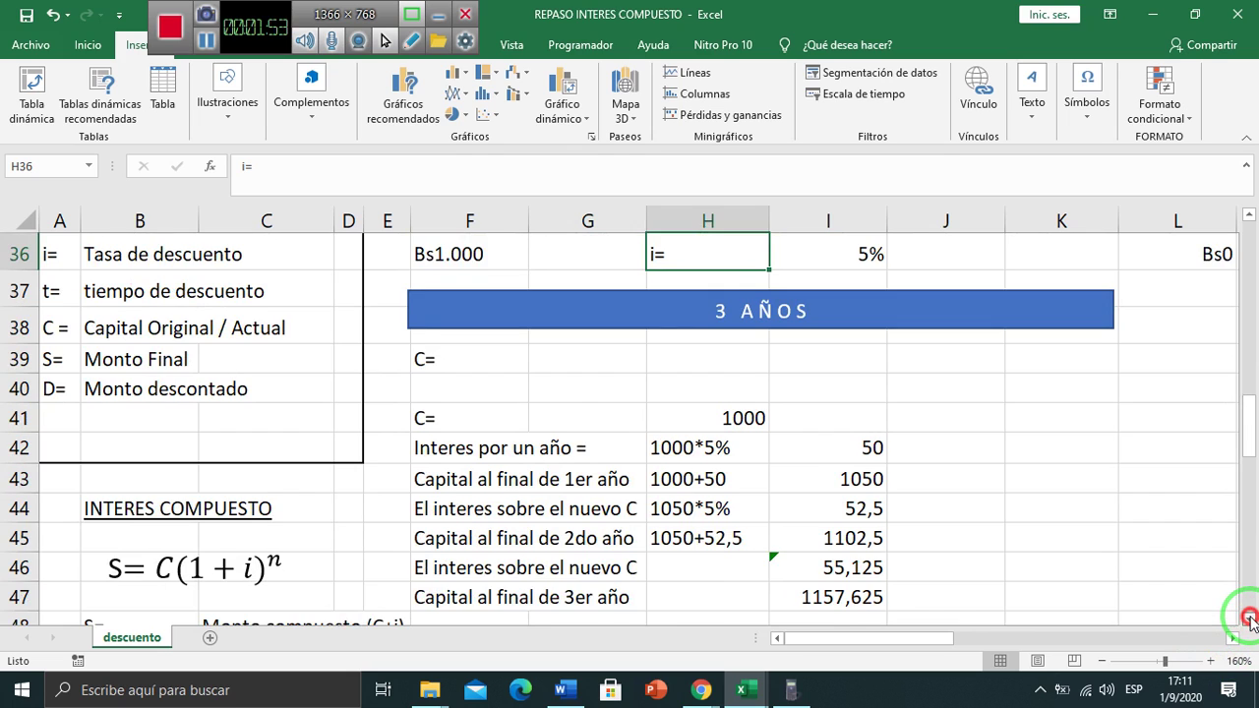
left_click(1250, 621)
left_click(473, 323)
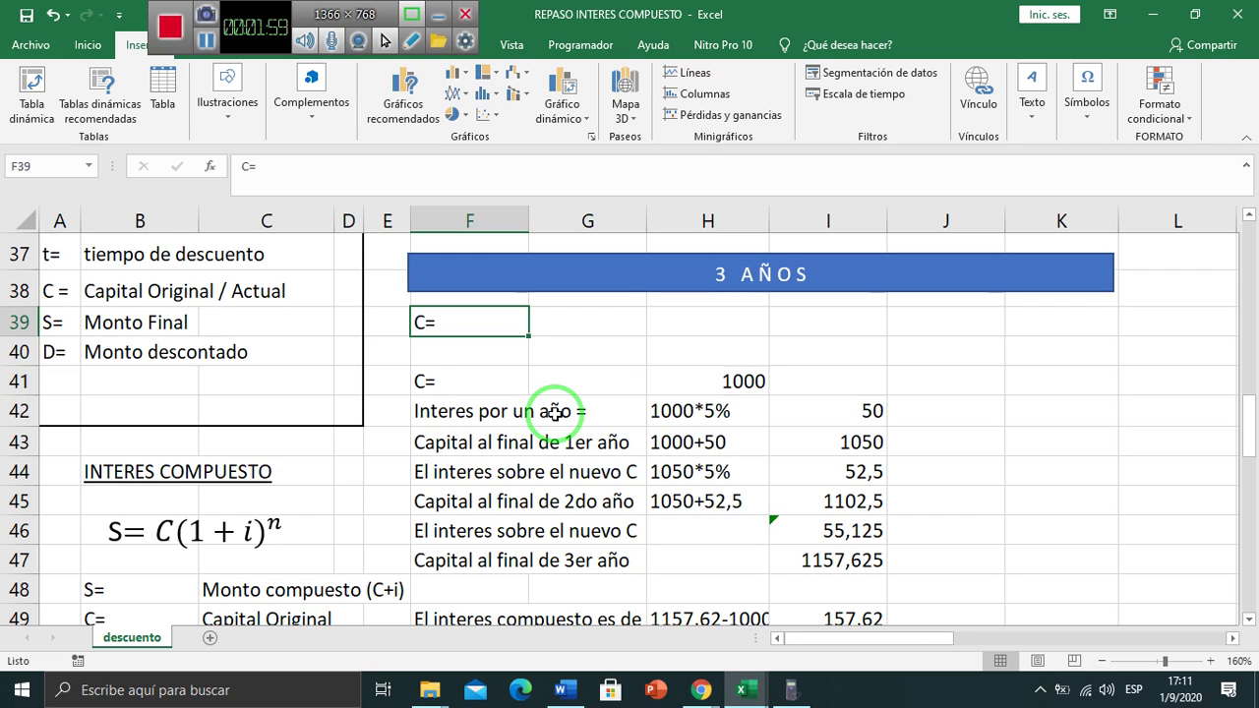
key("Down")
key("Down")
key("Down")
key("Up")
key("Right")
key("Right")
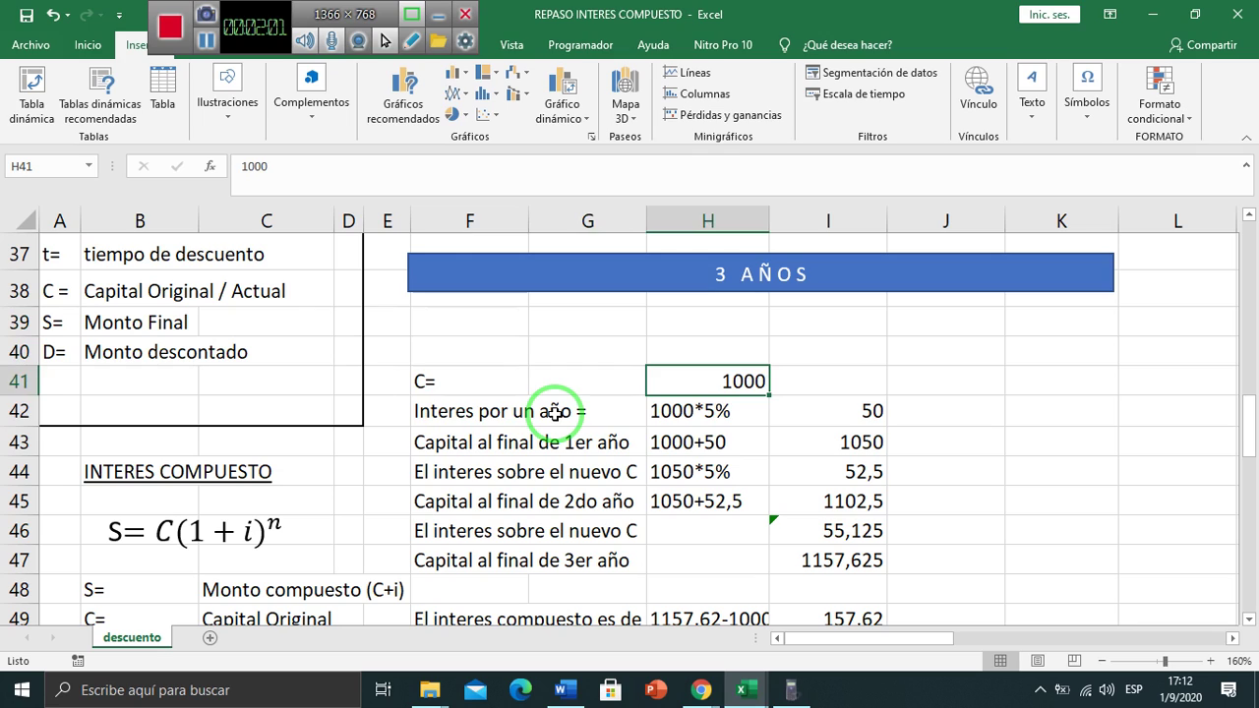
- Enter the label "i =" in cell F40 and the rate 5% beside it in G40
key("Down")
key("Left")
key("Left")
key("Right")
key("Right")
key("Up")
key("Up")
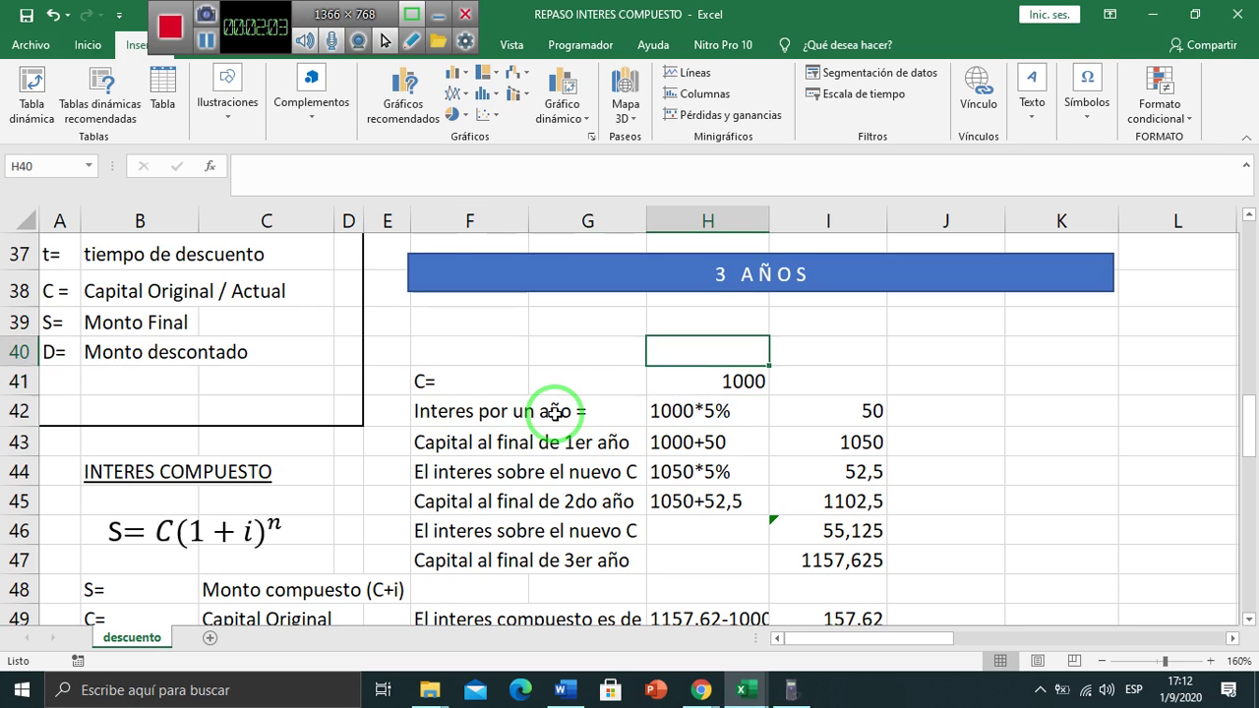
key("Left")
key("Left")
type("I=")
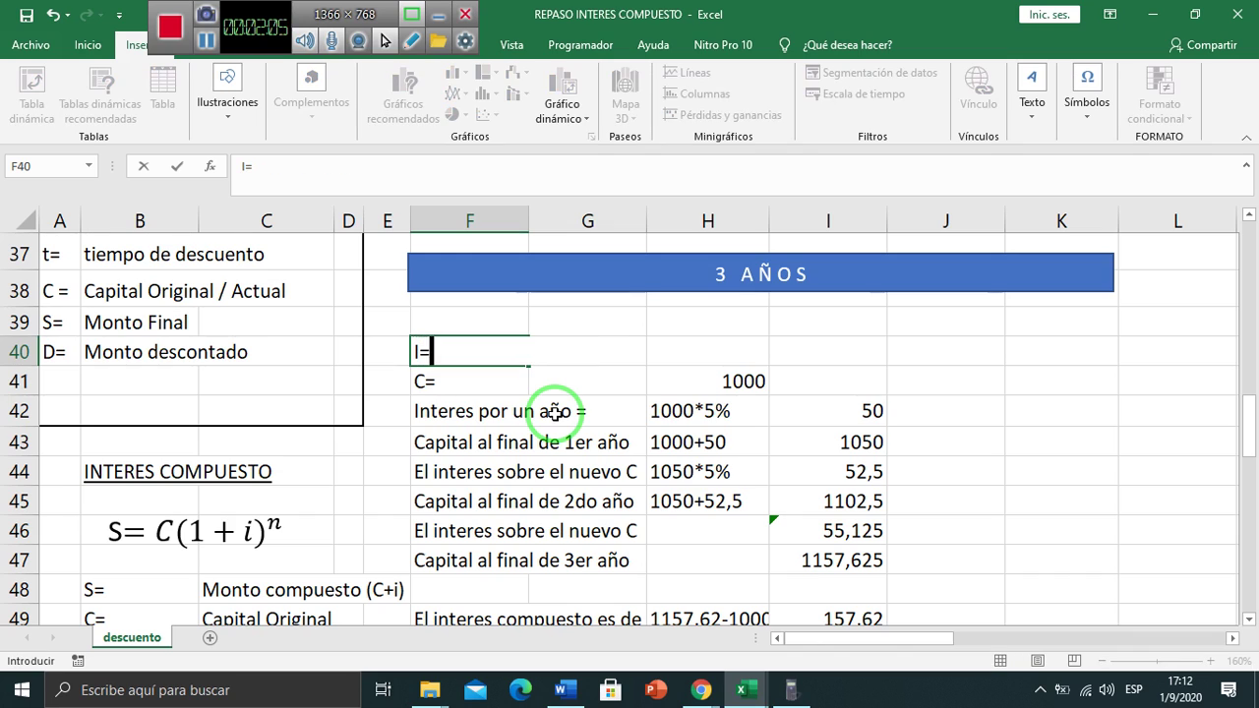
type("i")
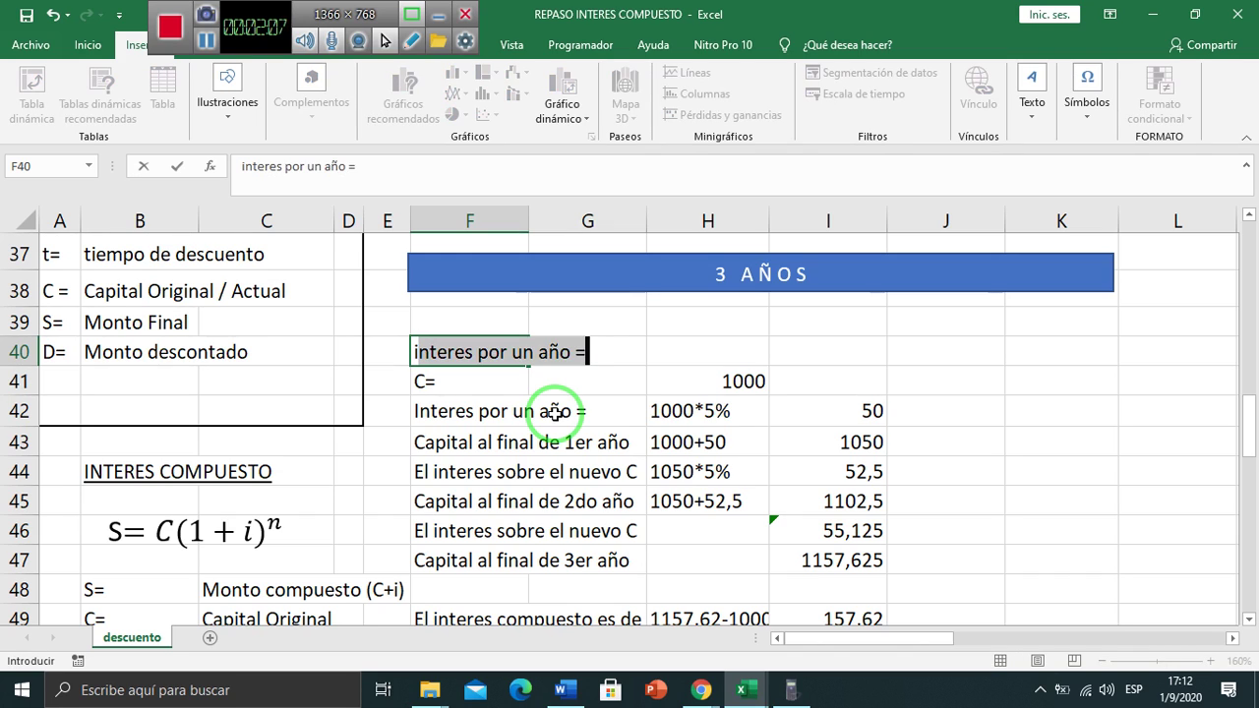
type(" =")
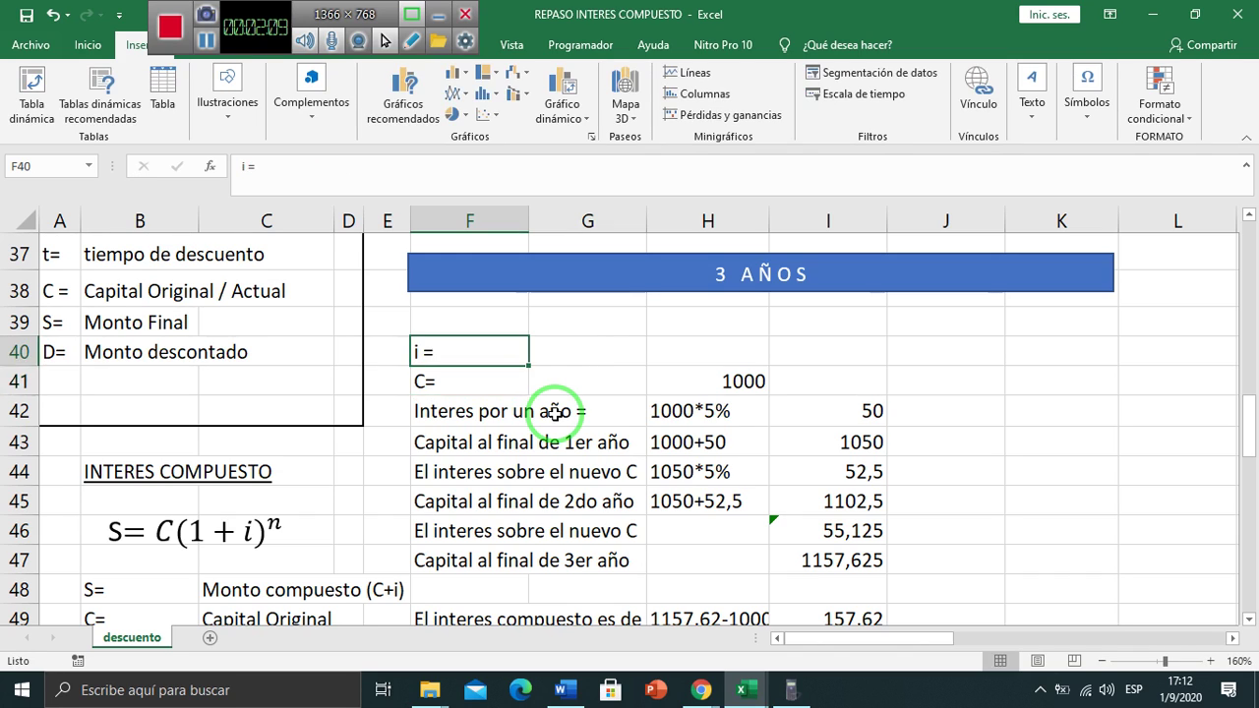
key("Tab")
type("5")
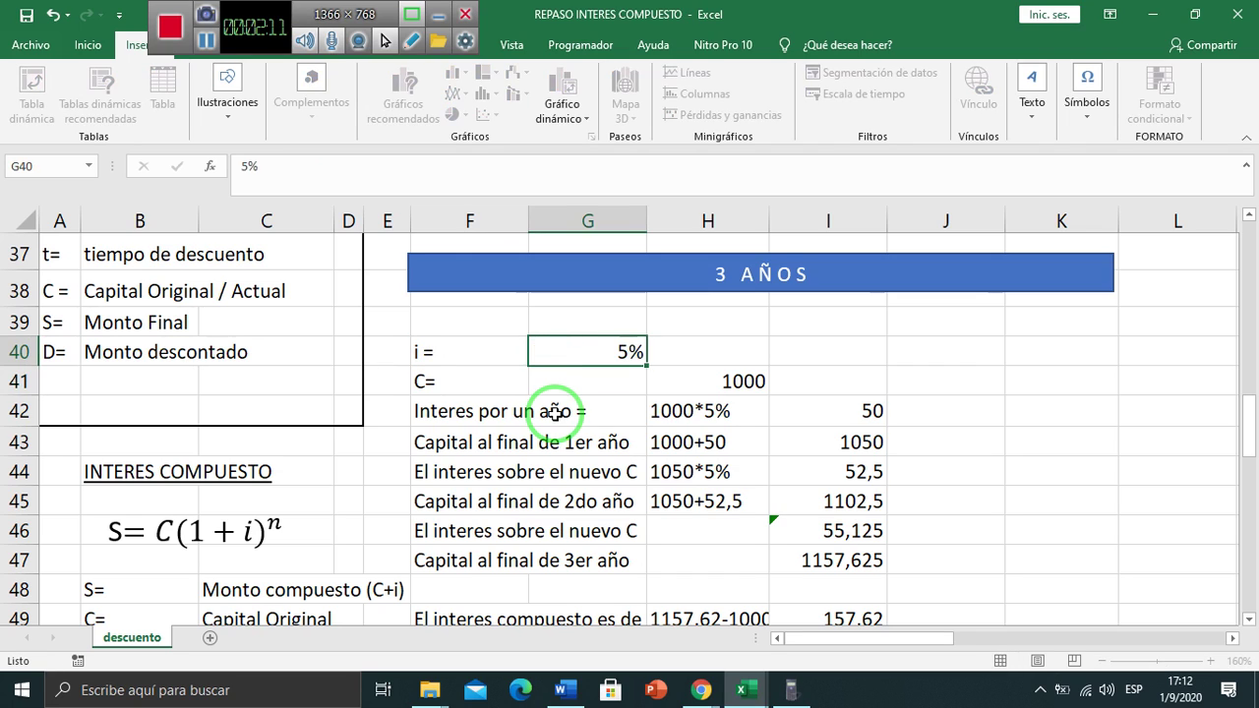
type("%")
key("Return")
- Add the note "capitalizable anualmente" in cell H40, beside the 5% rate
key("Right")
key("Up")
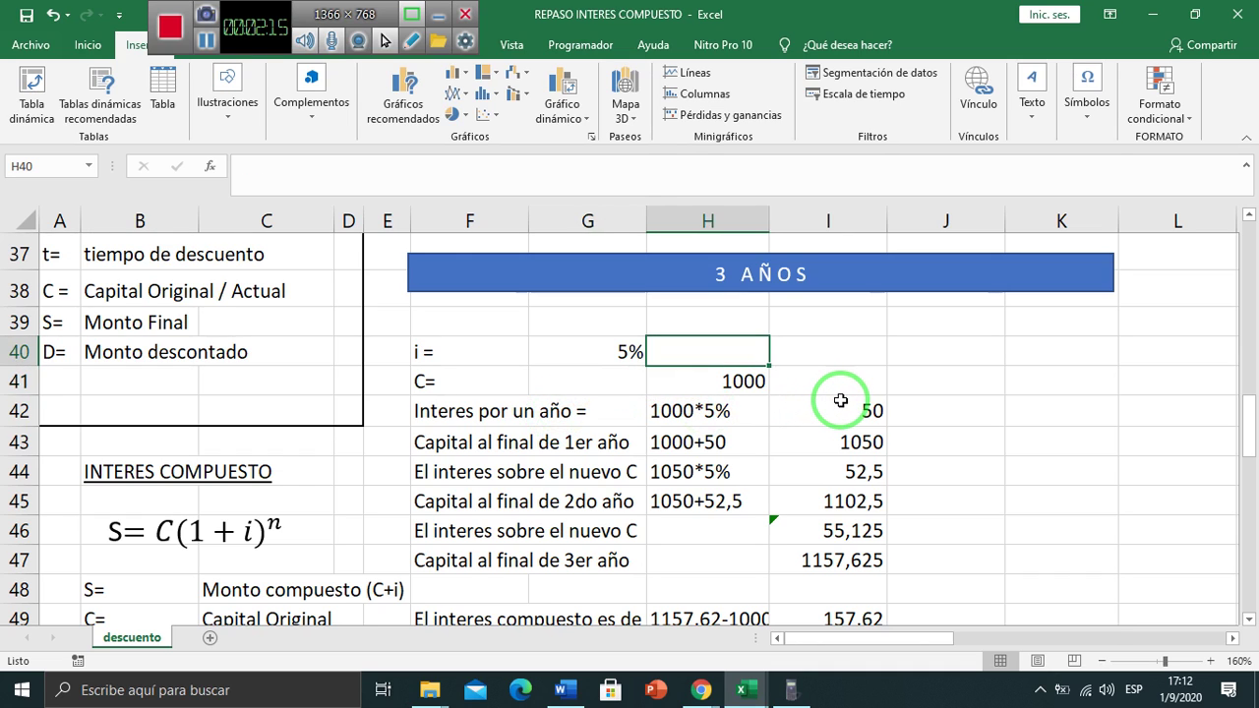
type("capitalizable anualmente")
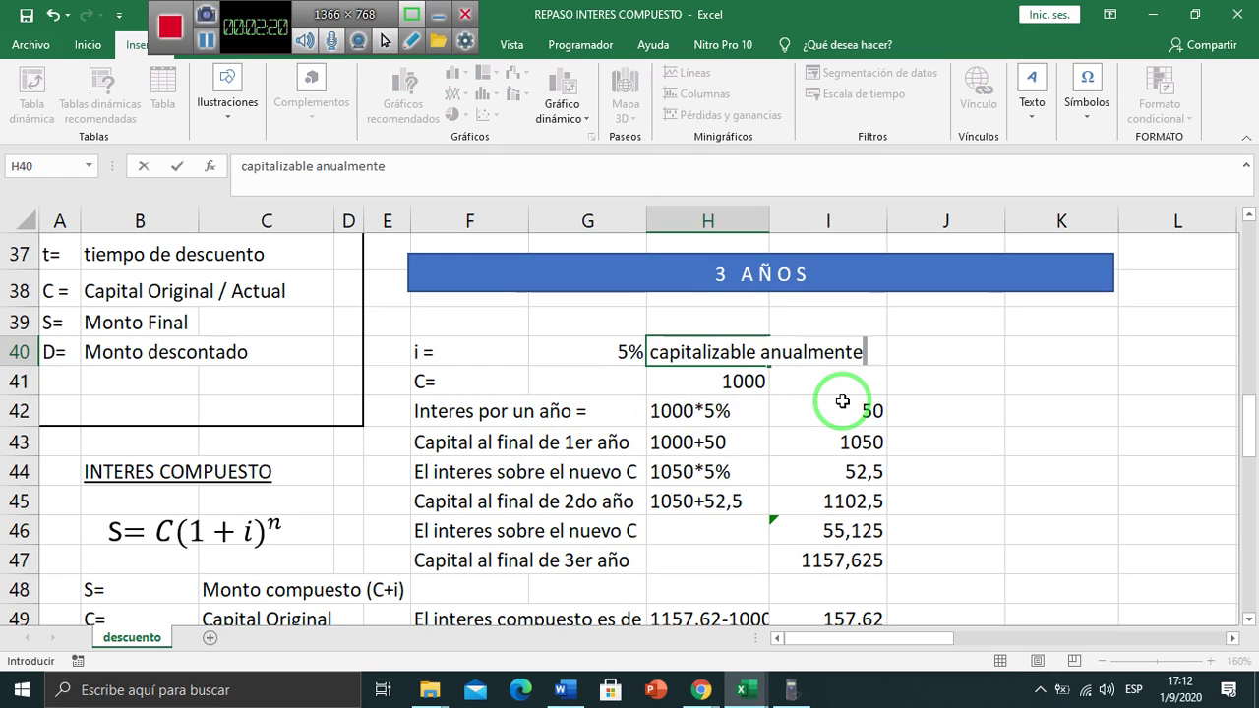
key("Return")
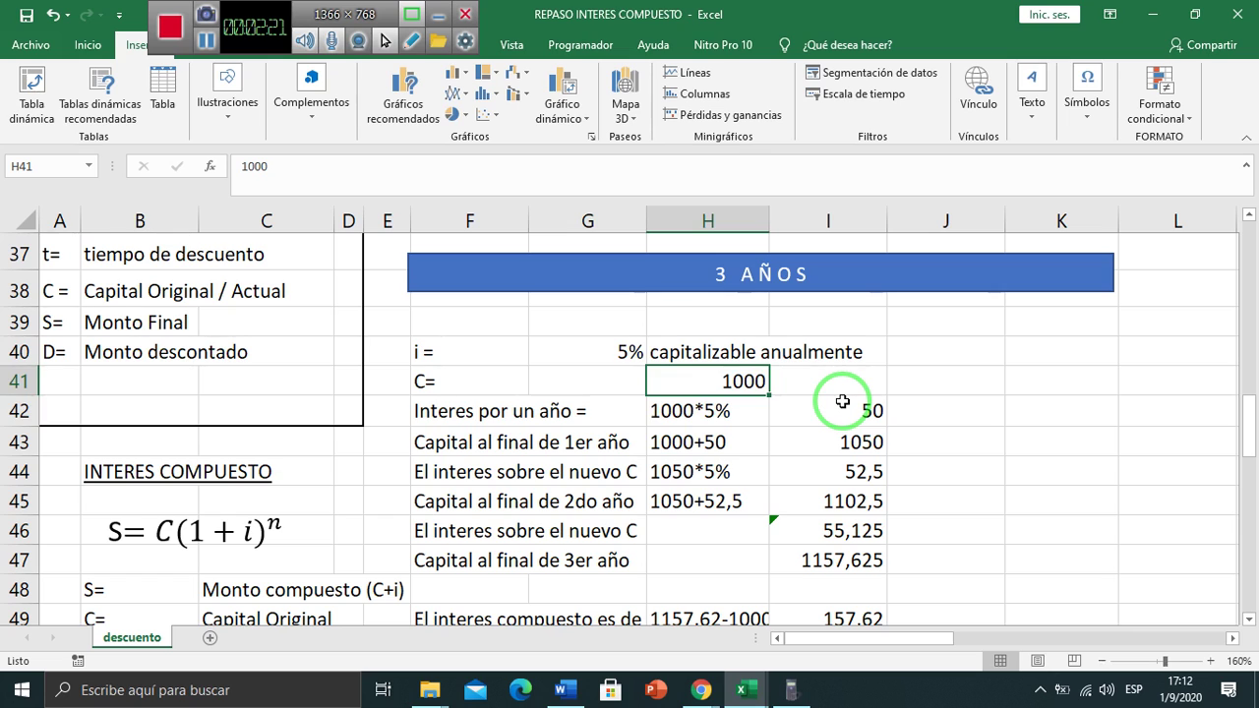
- Enter the label "t=" in cell F39 and the term "3 años" beside it in G39
key("Down")
key("Down")
key("Up")
key("Up")
key("Up")
key("Up")
key("Left")
key("Left")
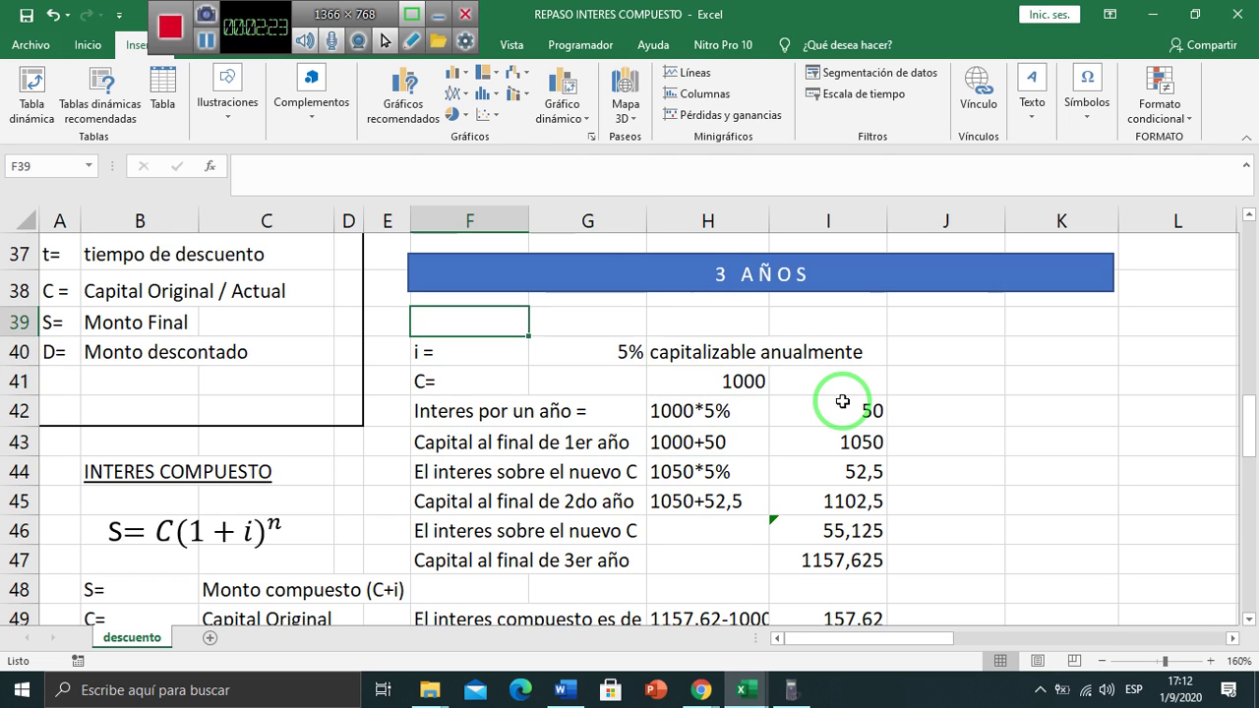
type("t=")
key("Return")
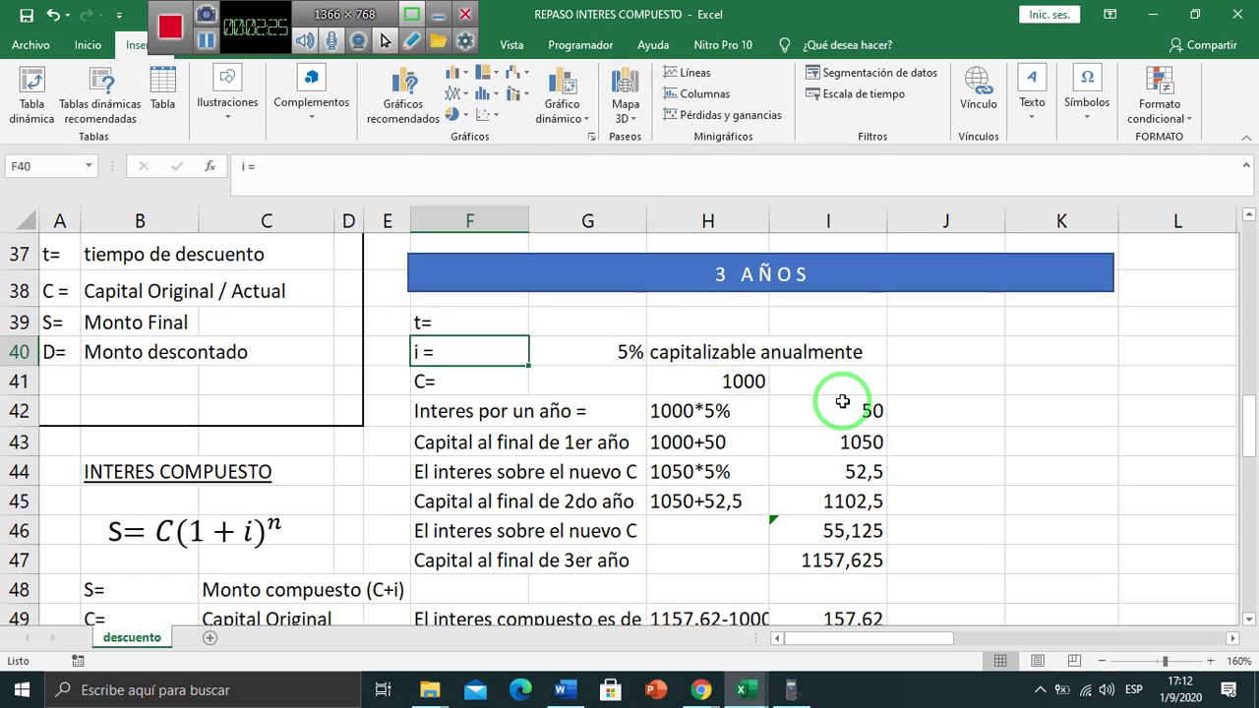
key("Up")
key("Right")
type("3")
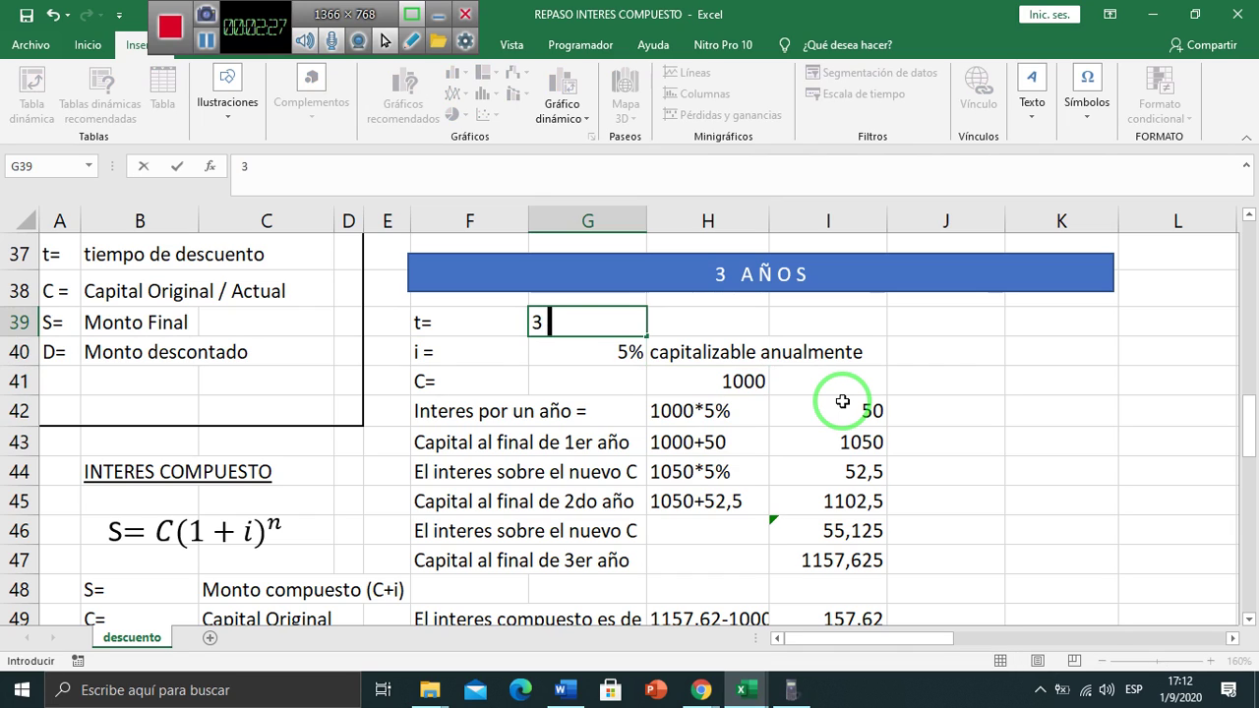
type(" años")
key("Return")
- Rewrite the first-year interest expression in H42 as 1000*0,05*1/1
key("Down")
key("Down")
key("Down")
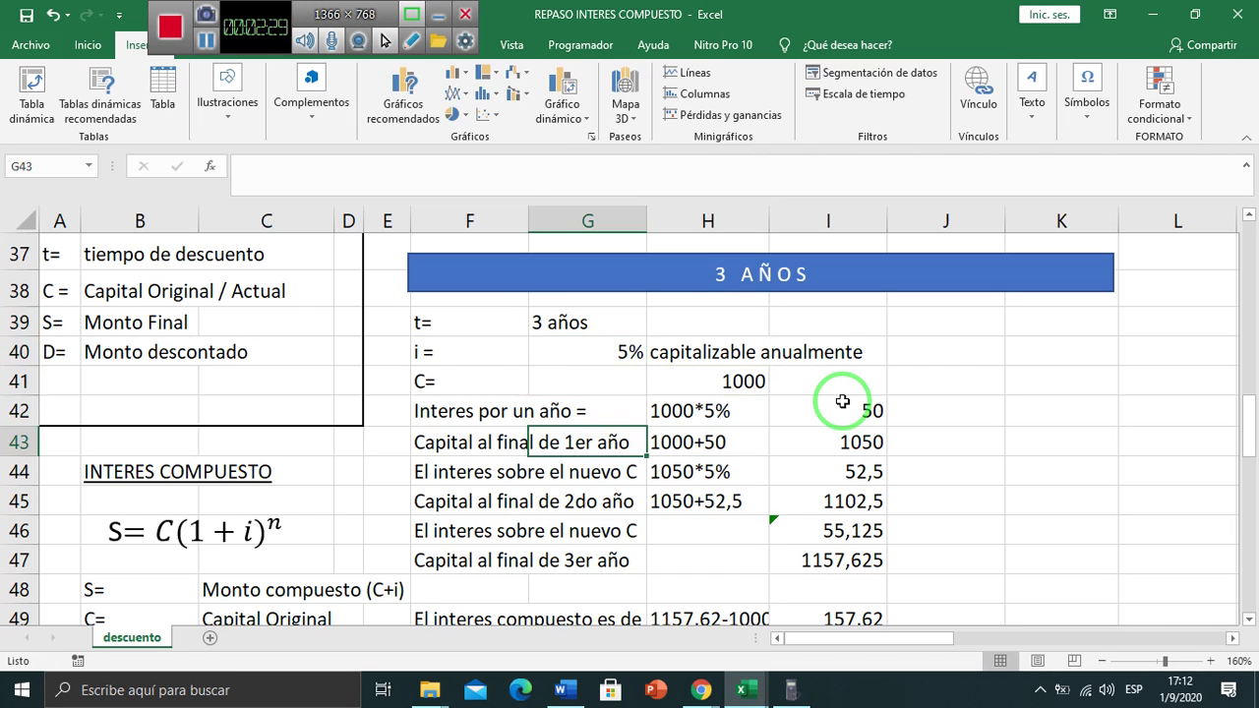
key("Up")
key("Left")
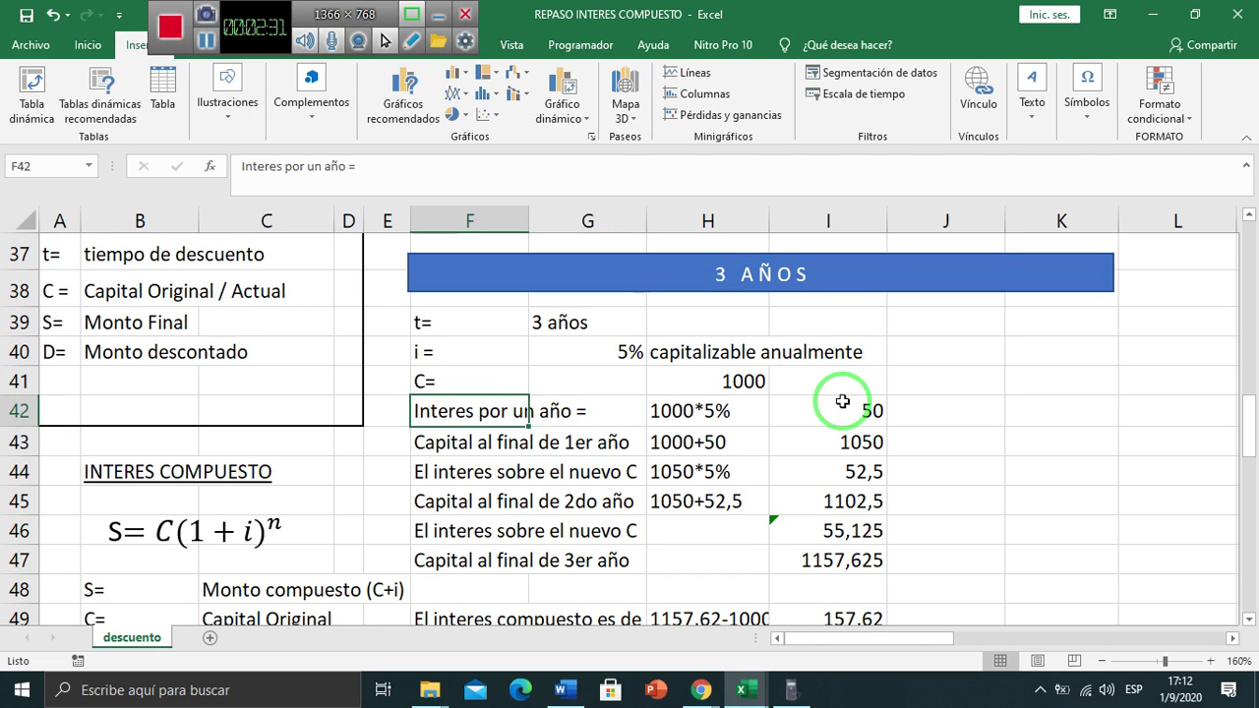
key("Right")
key("Right")
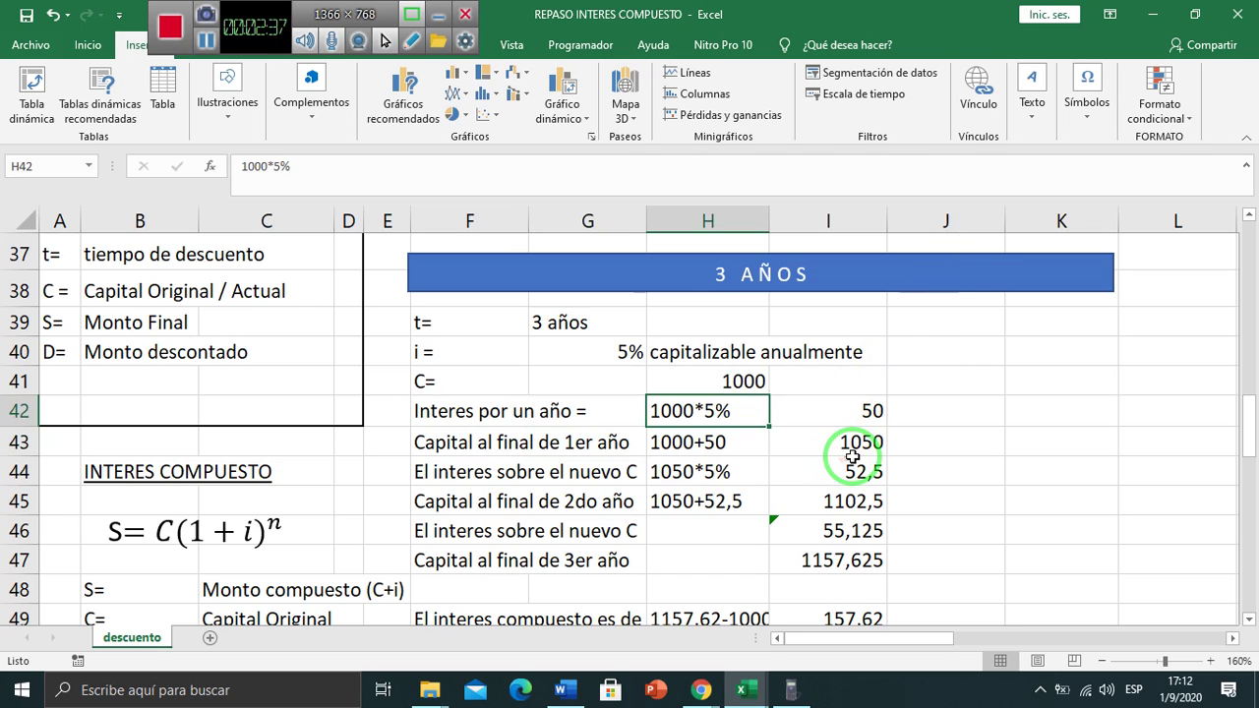
key("F2")
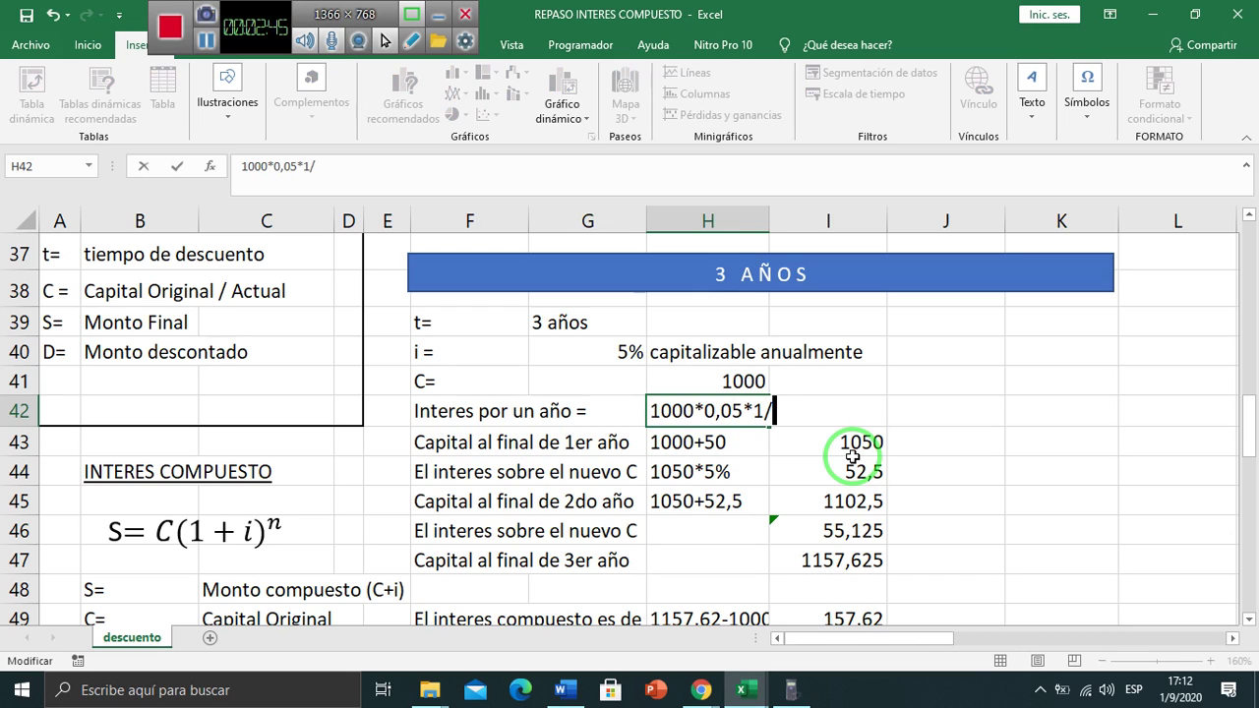
key("Return")
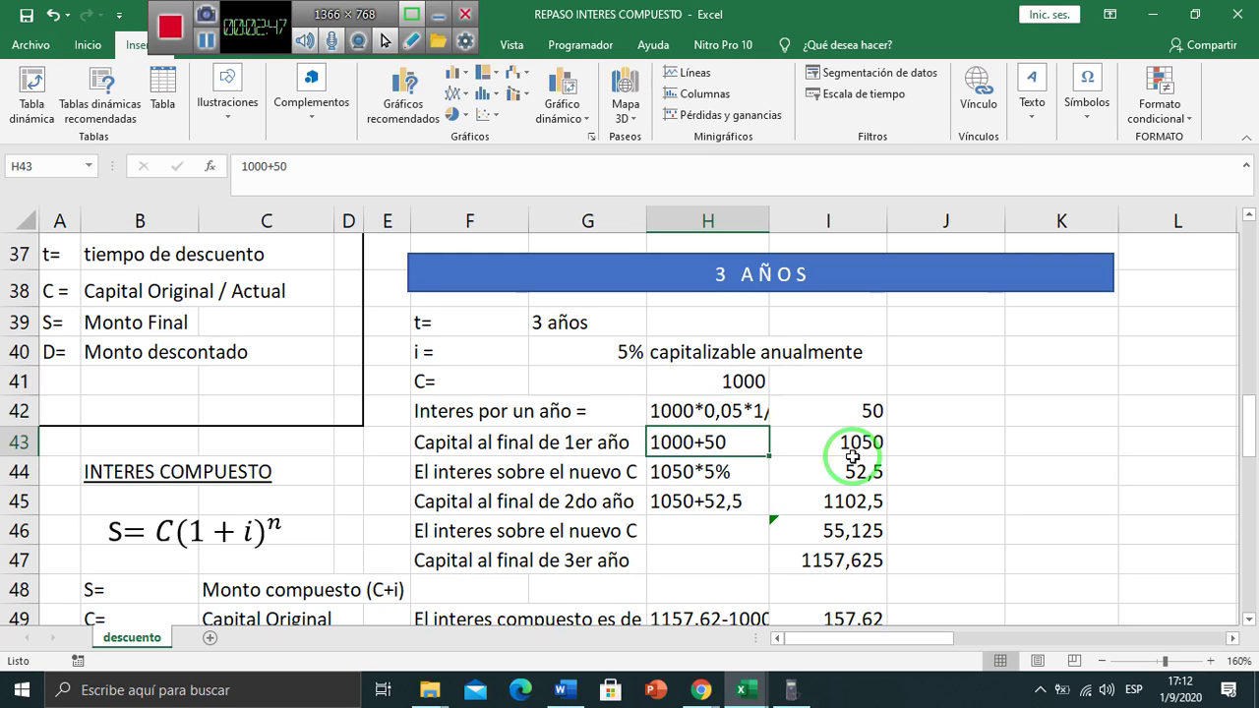
- Copy the first-year interest expression from H42 into I42, replacing the existing amount
key("Up")
key("Right")
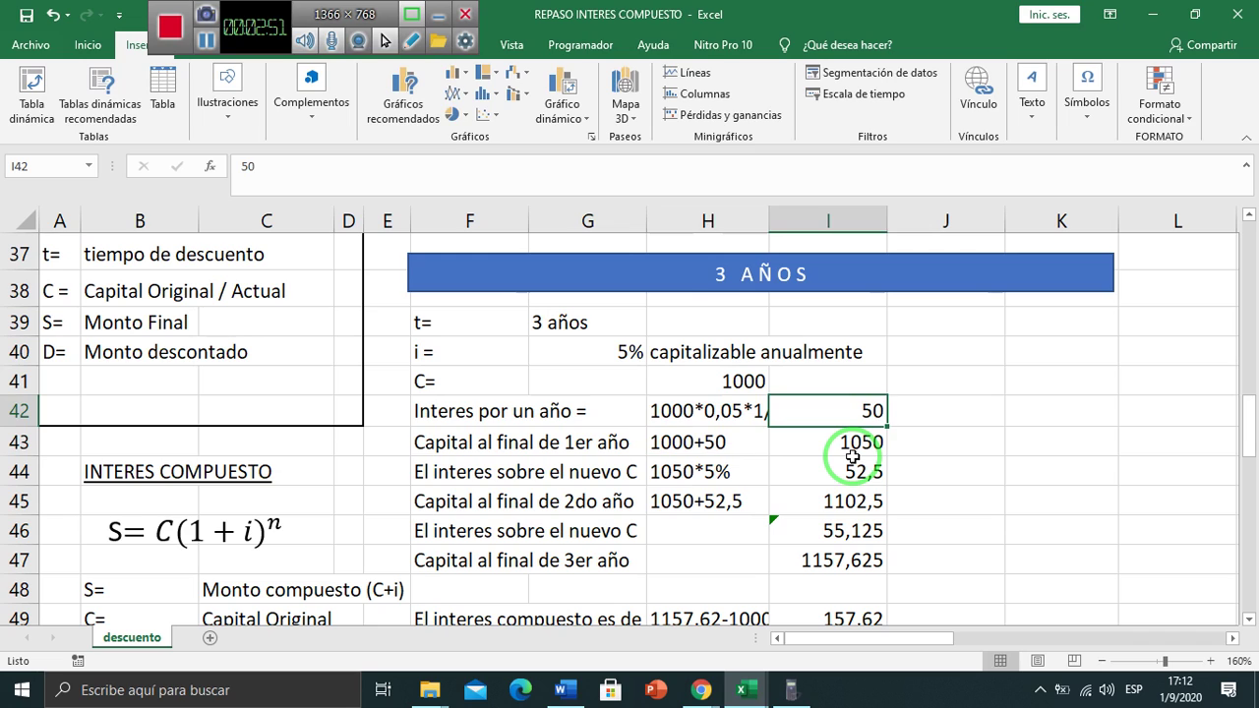
key("Left")
key("ctrl+c")
key("Right")
key("ctrl+v")
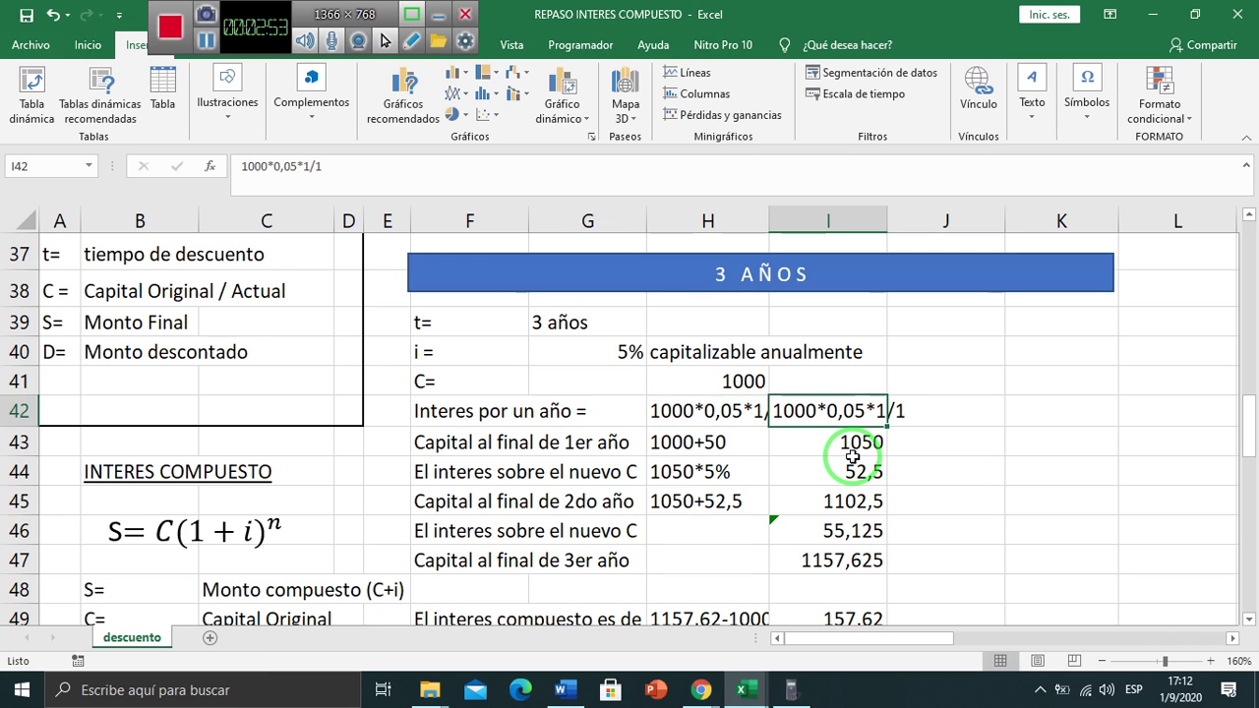
- Clear the calculations and amounts in H43:I47, beside the capital and interest labels for years one to three
key("Down")
key("Left")
key("shift+Down")
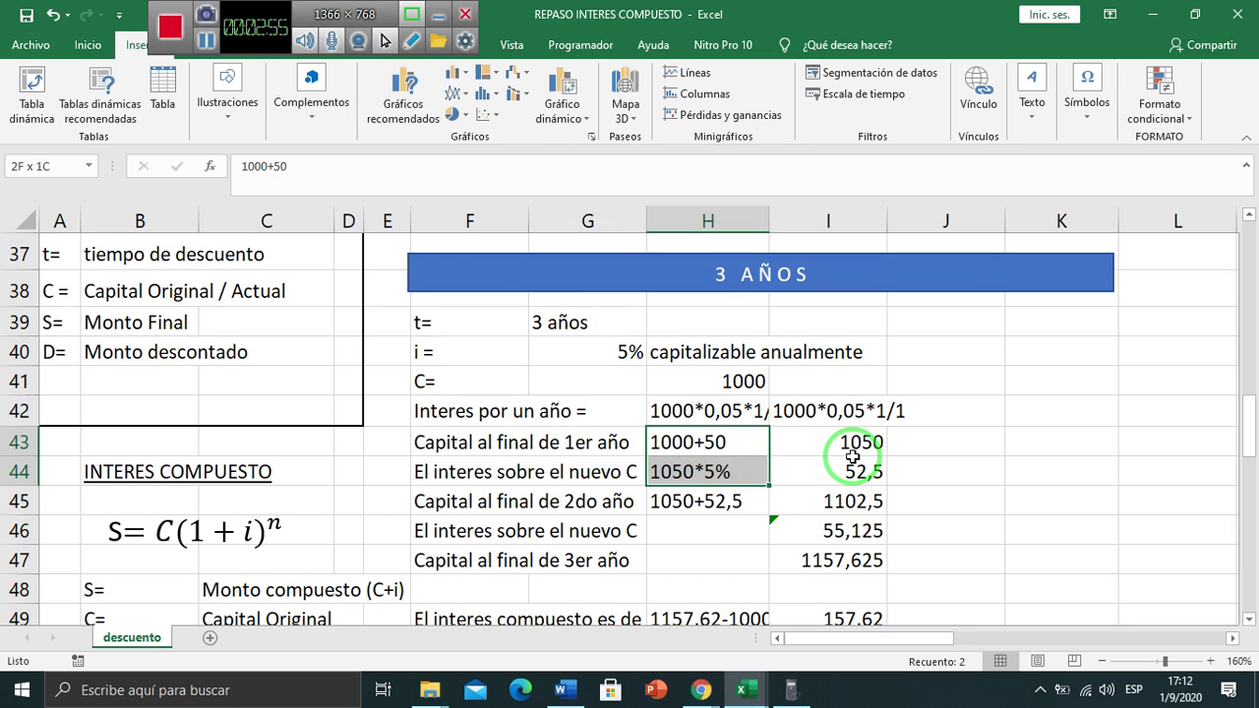
key("shift+Down")
key("shift+Down")
key("shift+Down")
key("shift+Right")
key("Delete")
- Move the expression from I42 to J42 and turn it into the formula =1000*0,05*1/1
key("Up")
key("Right")
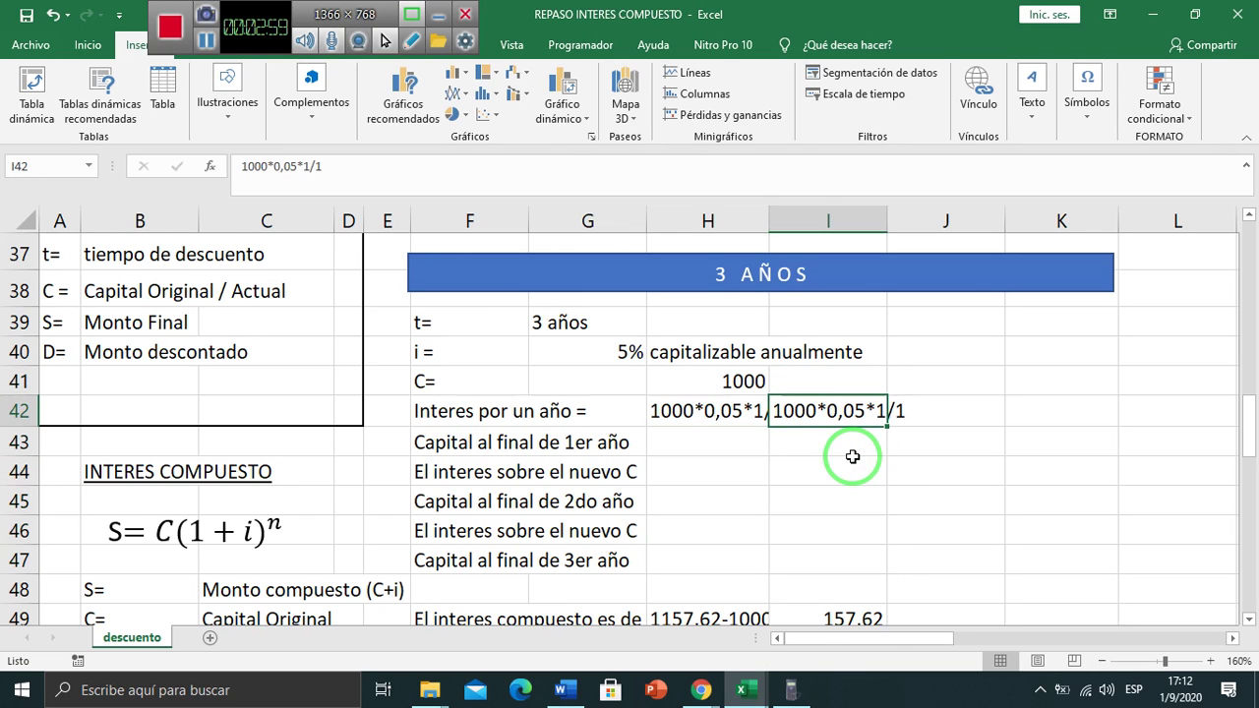
key("ctrl+x")
key("Right")
key("ctrl+v")
key("F2")
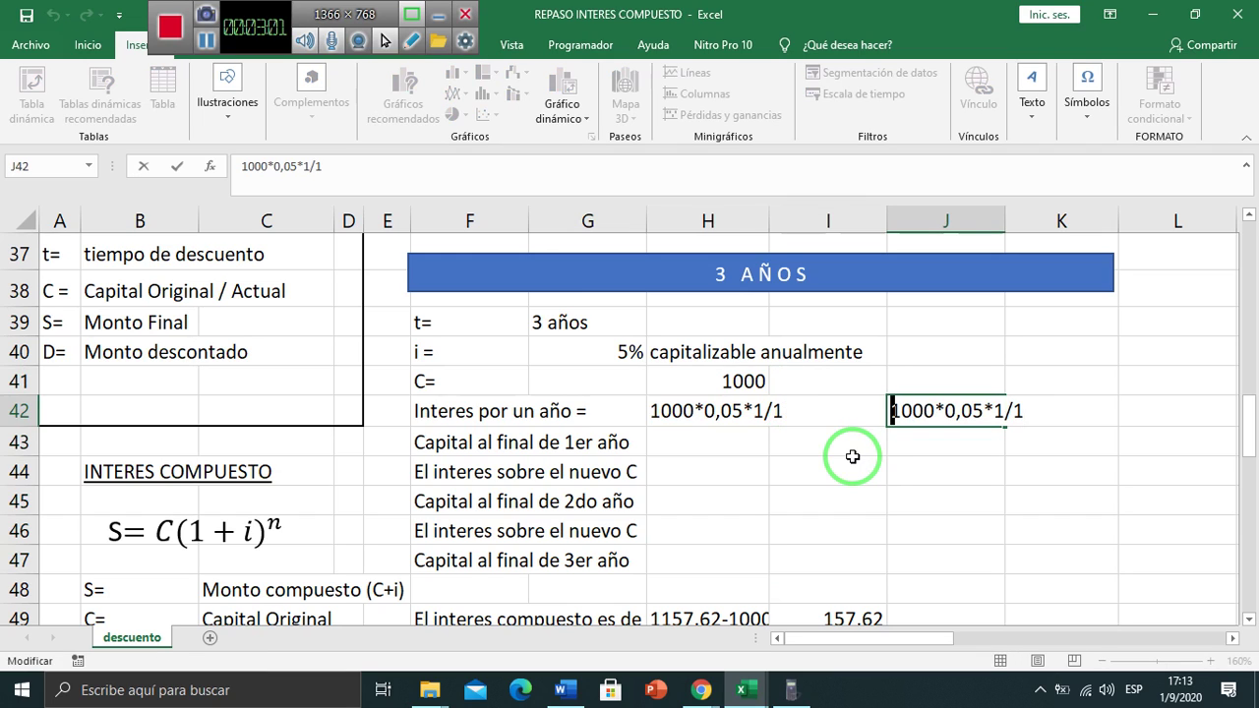
type("=")
key("Return")
key("Up")
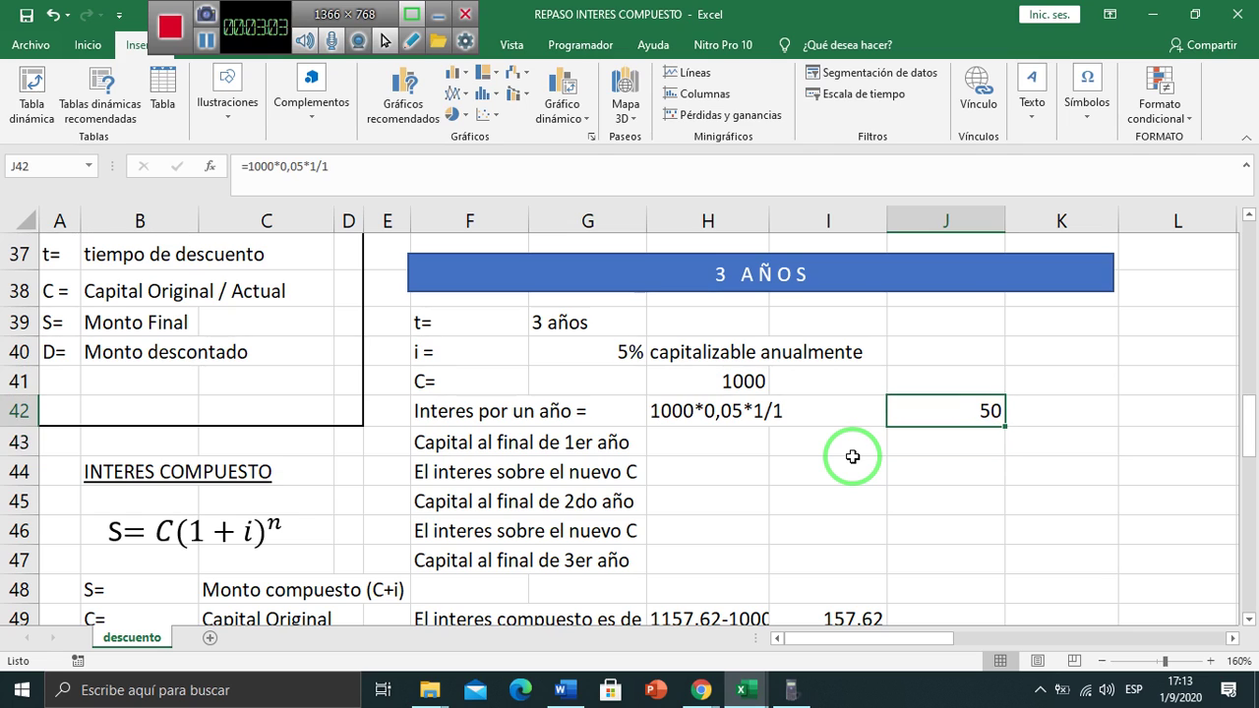
key("F2")
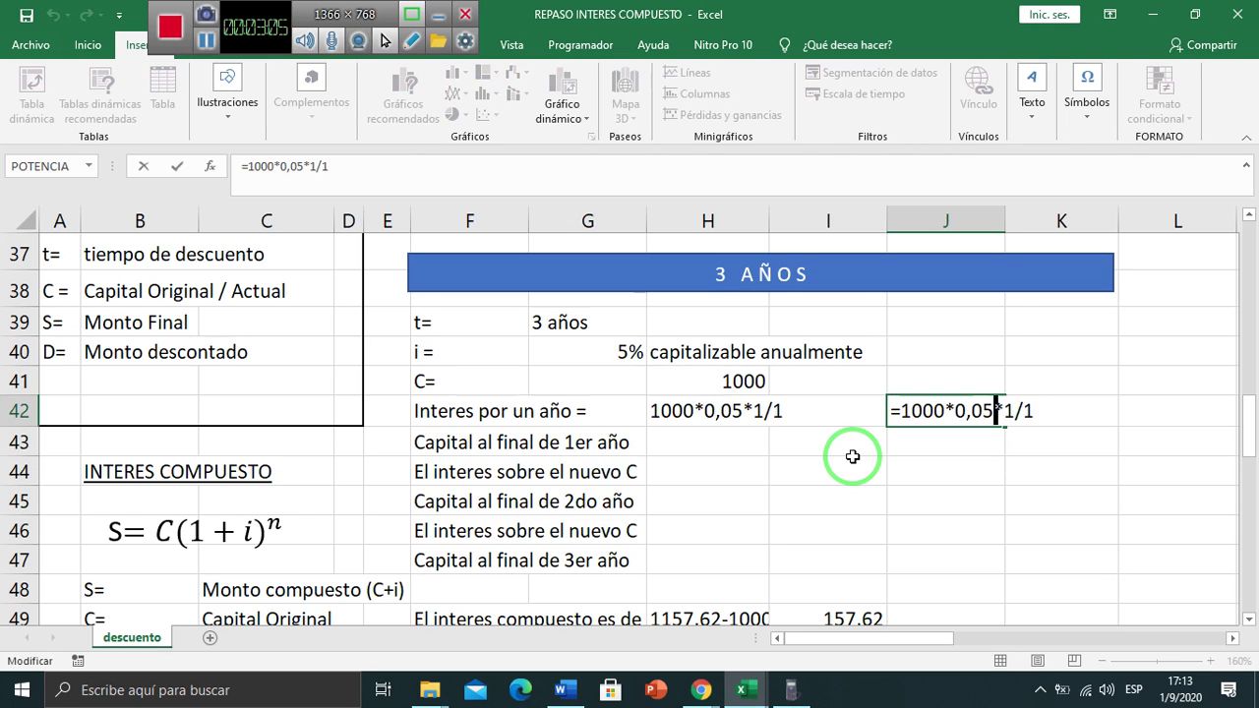
key("Return")
key("Up")
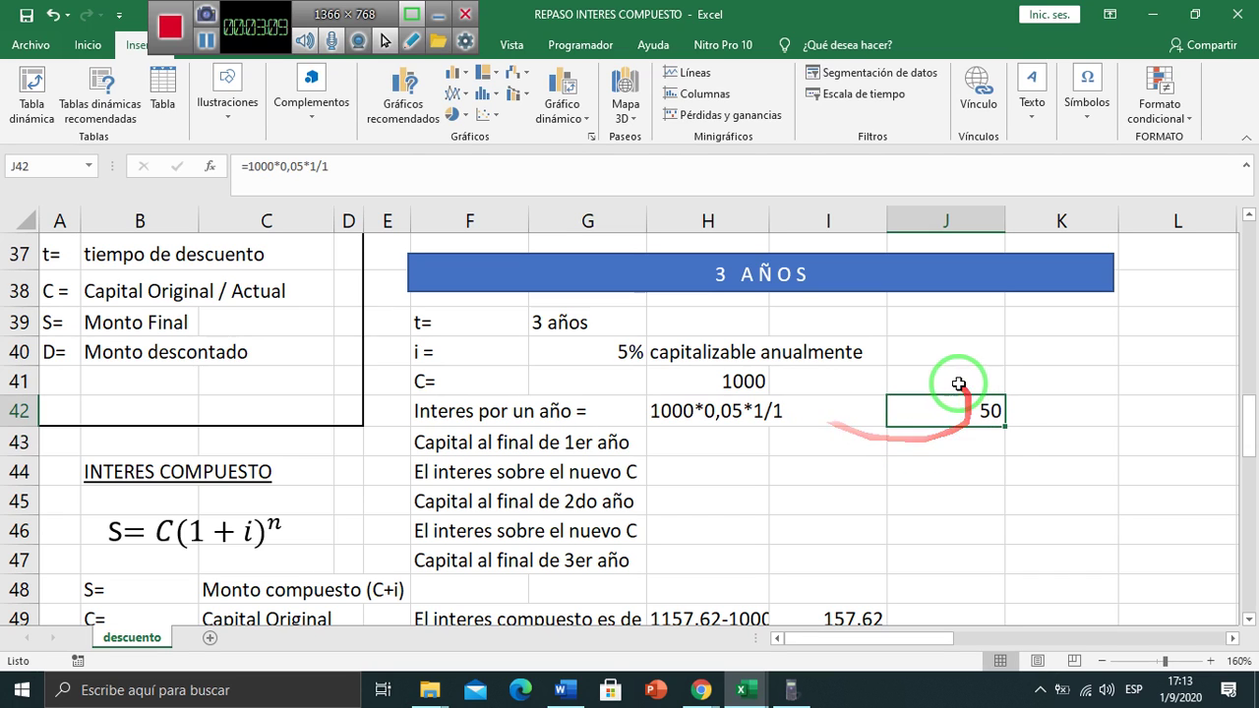
- Clear the "i=" label and its 5% rate from H36:I36 under the timeline
left_click_drag(1247, 421, 1243, 390)
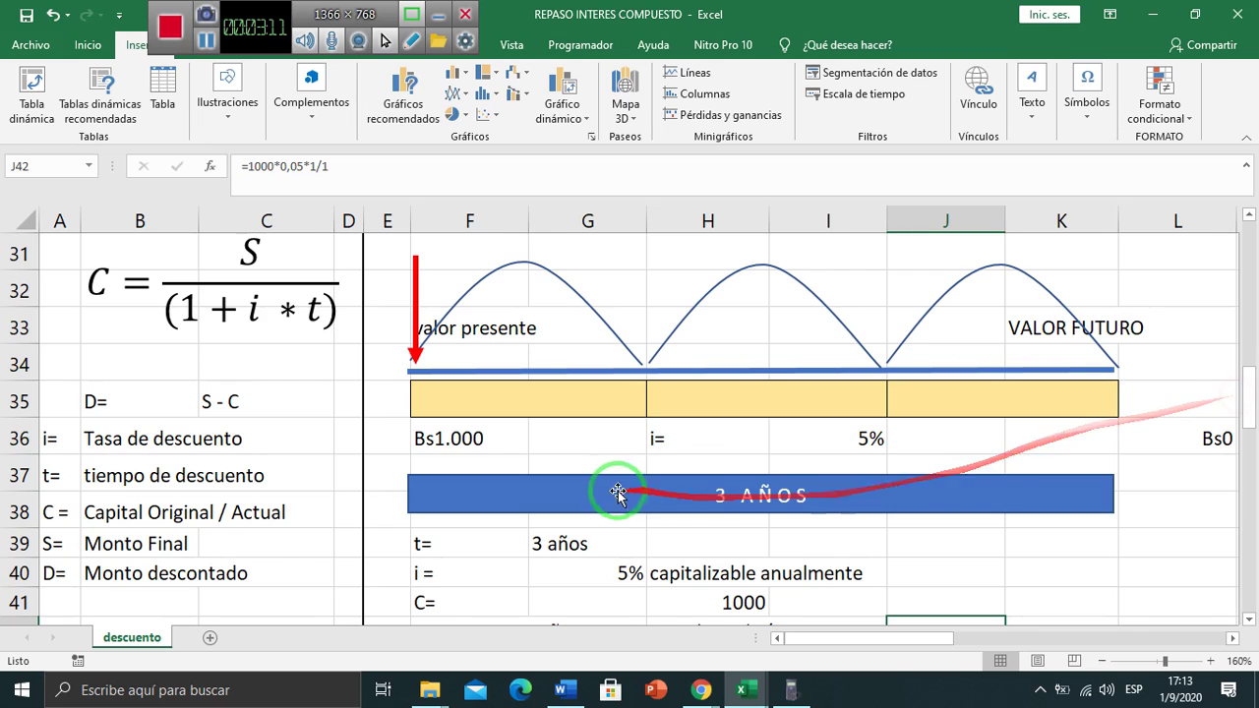
left_click_drag(675, 435, 827, 436)
key("Delete")
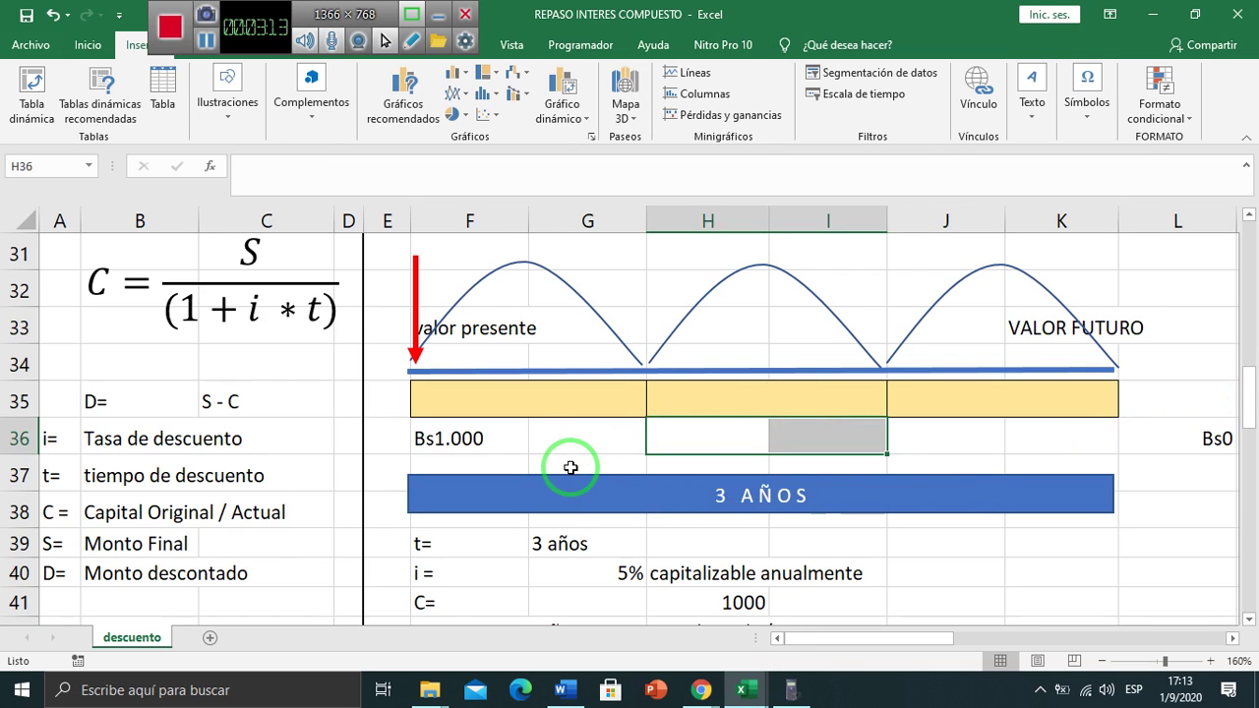
- Append "i =5%" to the text of the blue 3 AÑOS bar
key("Down")
left_click(691, 495)
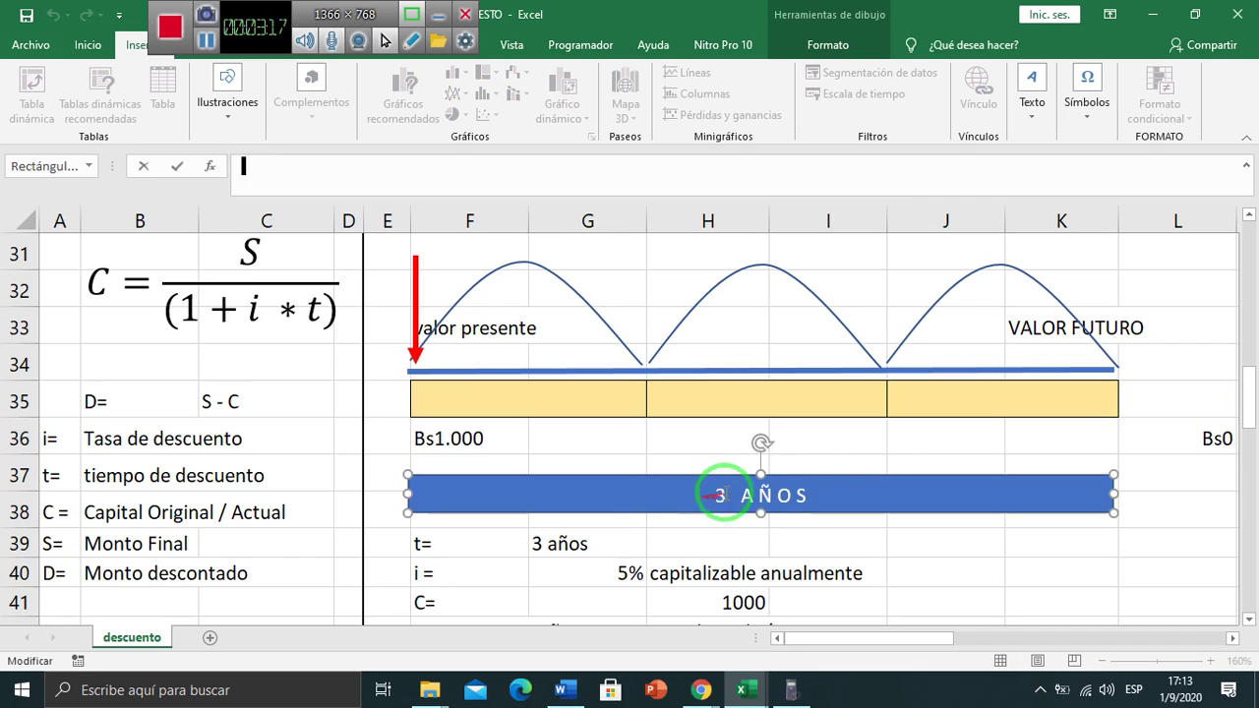
key("Escape")
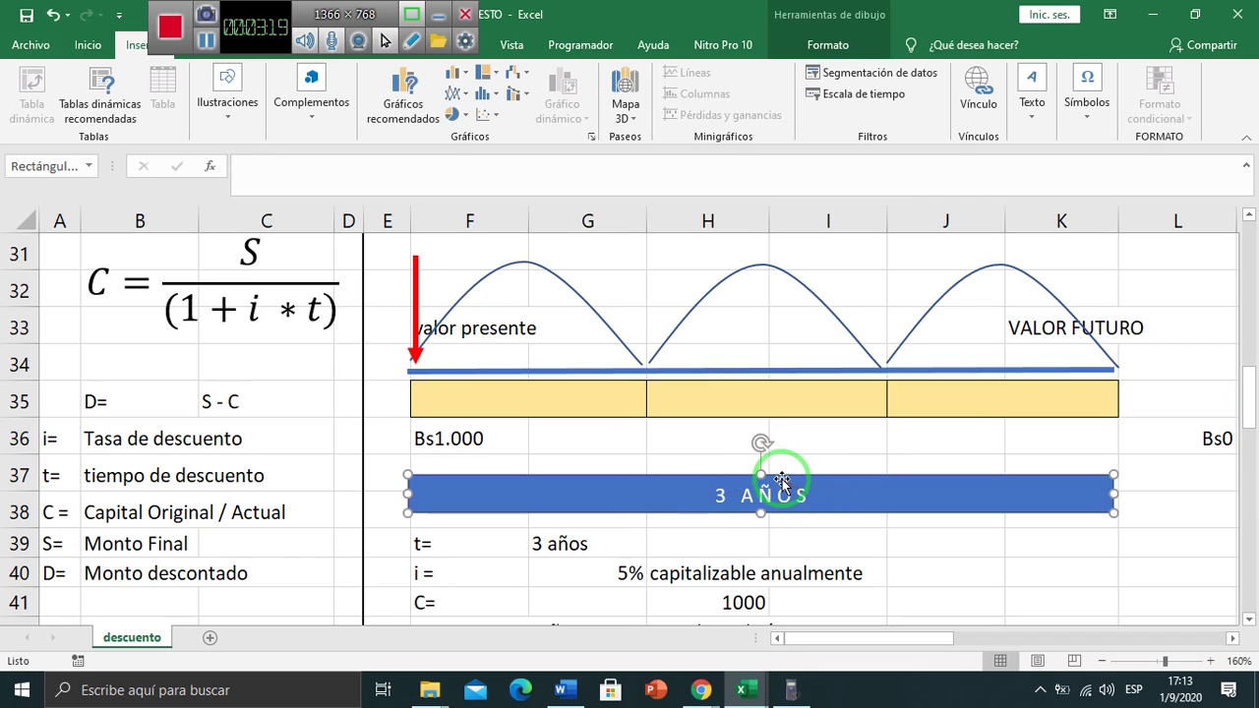
left_click(770, 495)
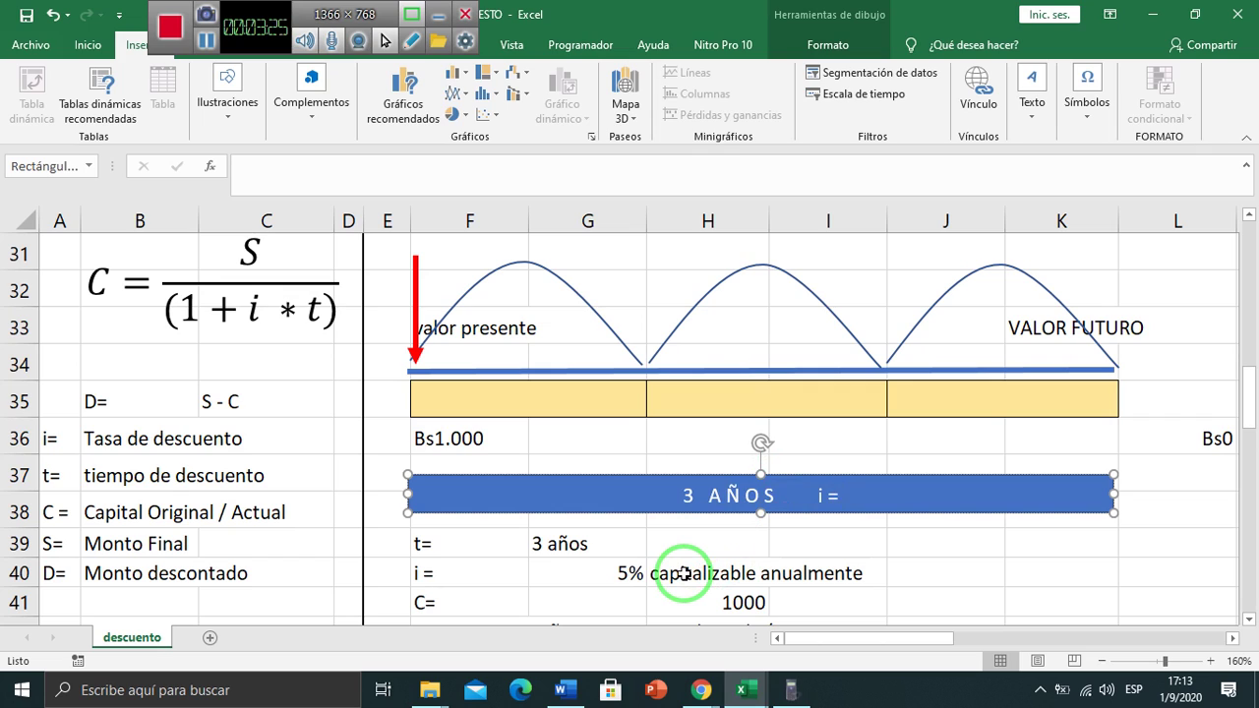
type("%")
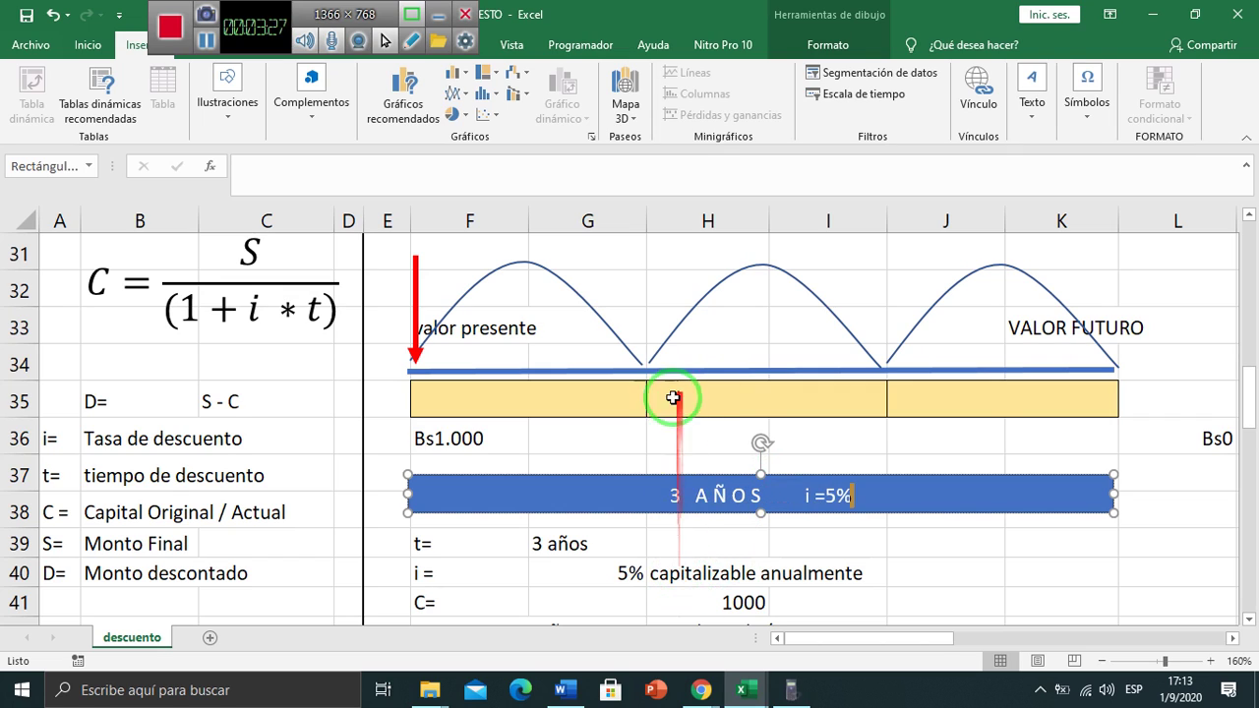
left_click(654, 437)
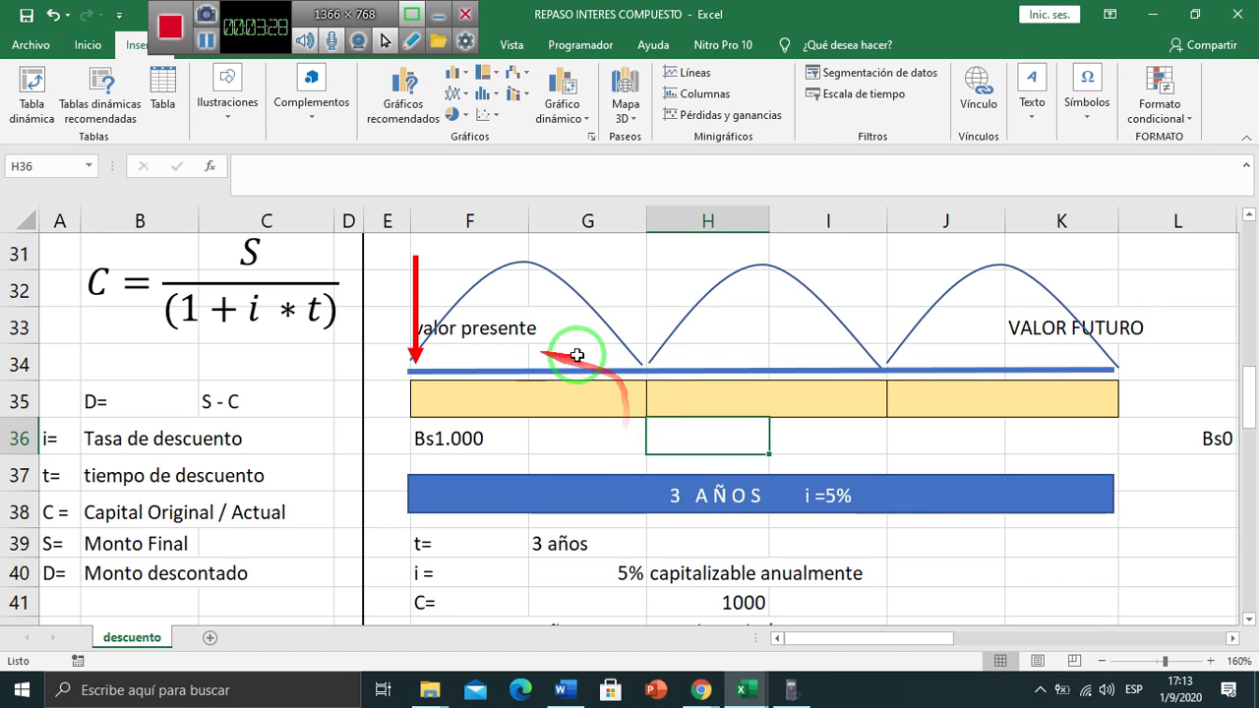
- Enter "I=50" in cell G36, under the first year of the timeline
left_click(632, 431)
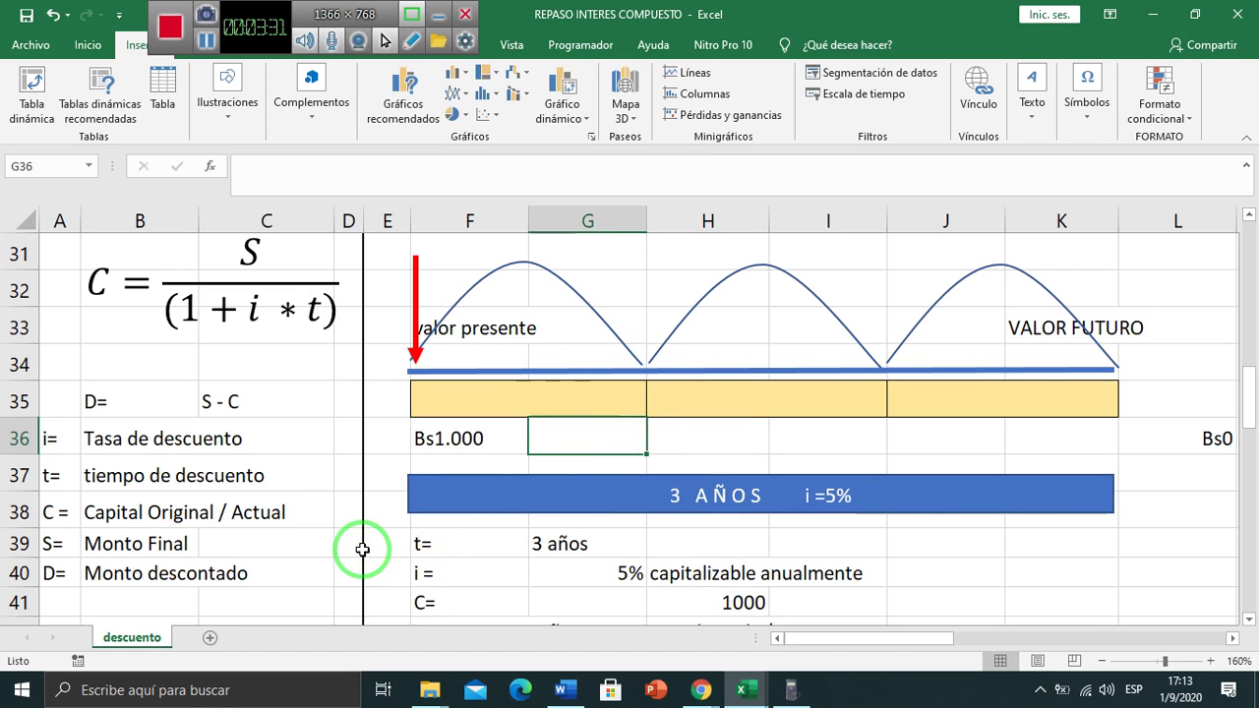
type("50")
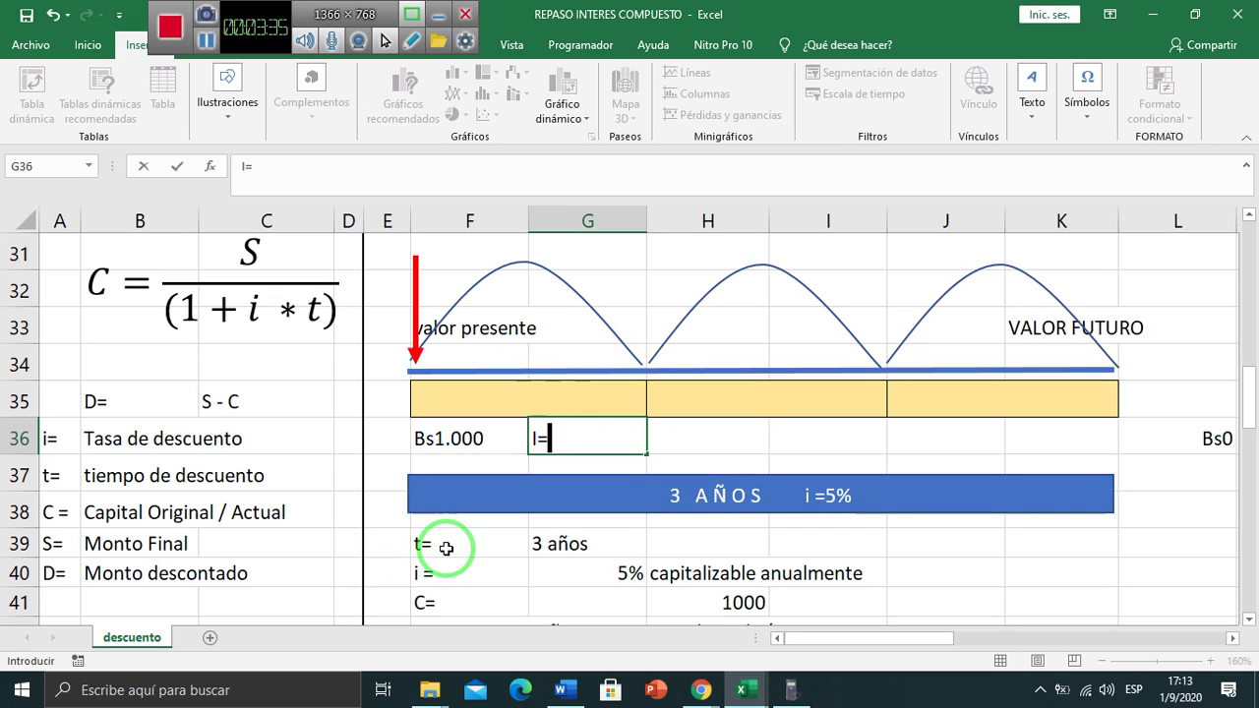
type("0")
key("Return")
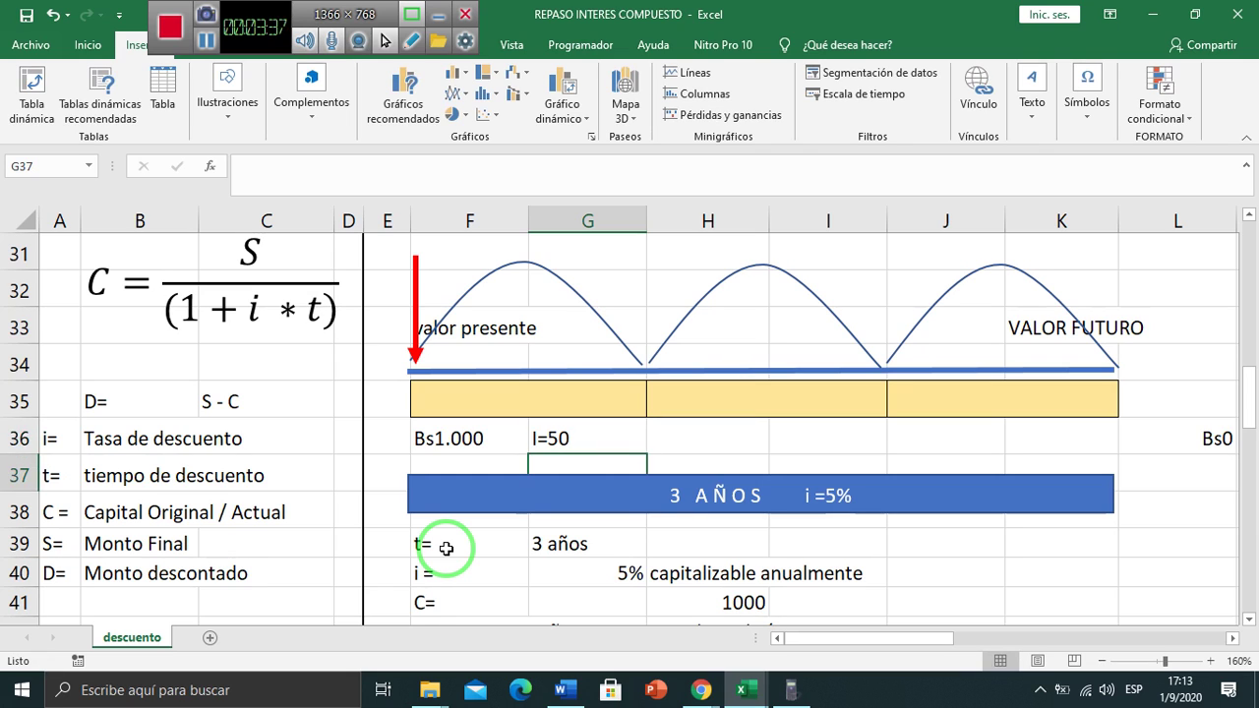
- Right-align the first-year interest entry in cell G36
key("Up")
key("Left")
key("Right")
key("Left")
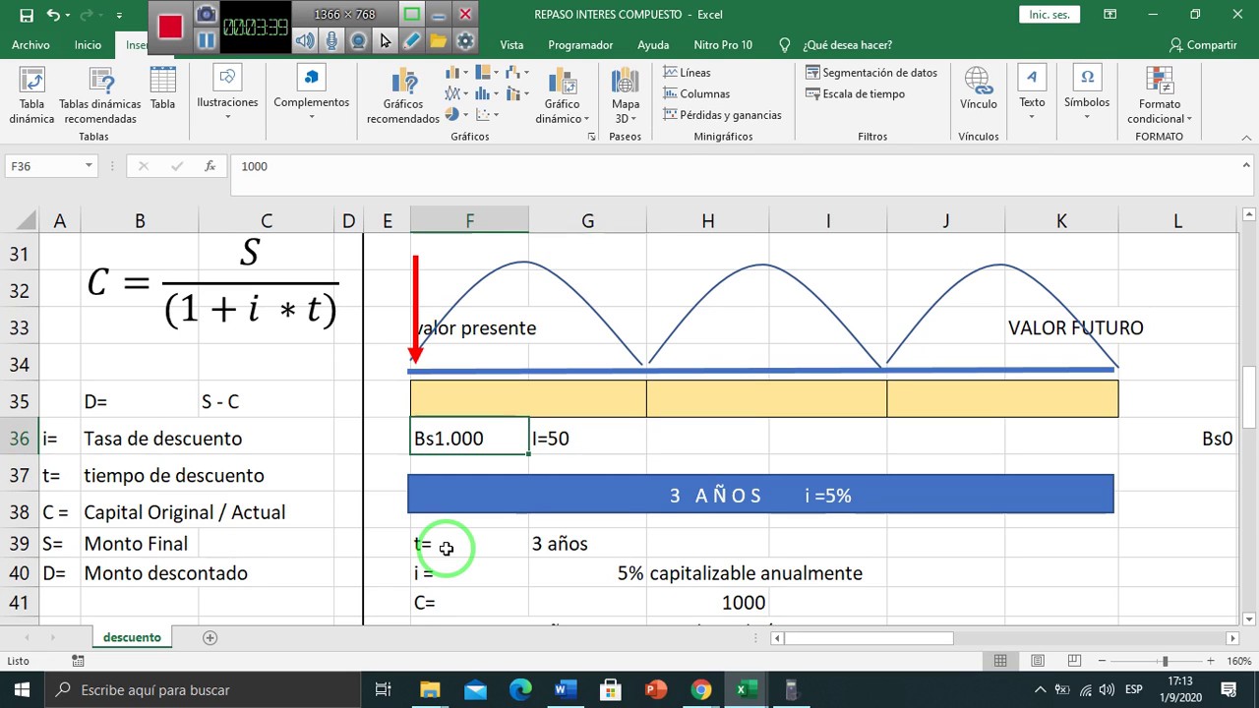
left_click(637, 444)
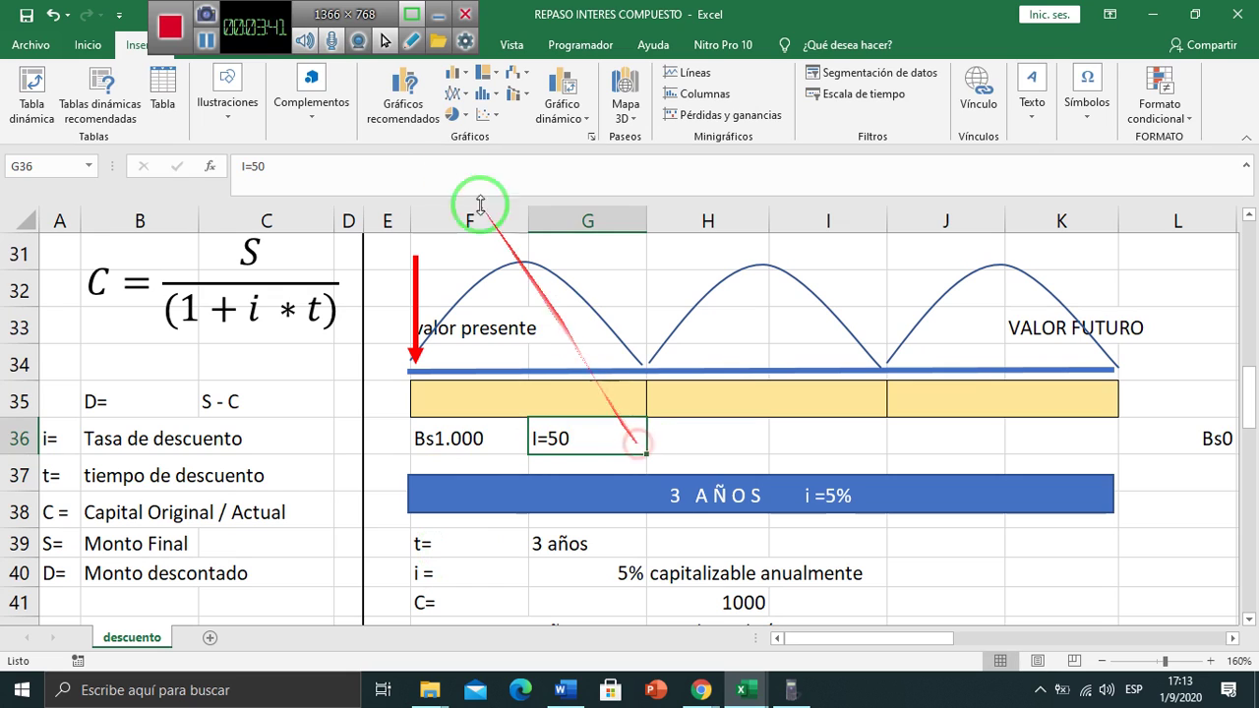
left_click(92, 46)
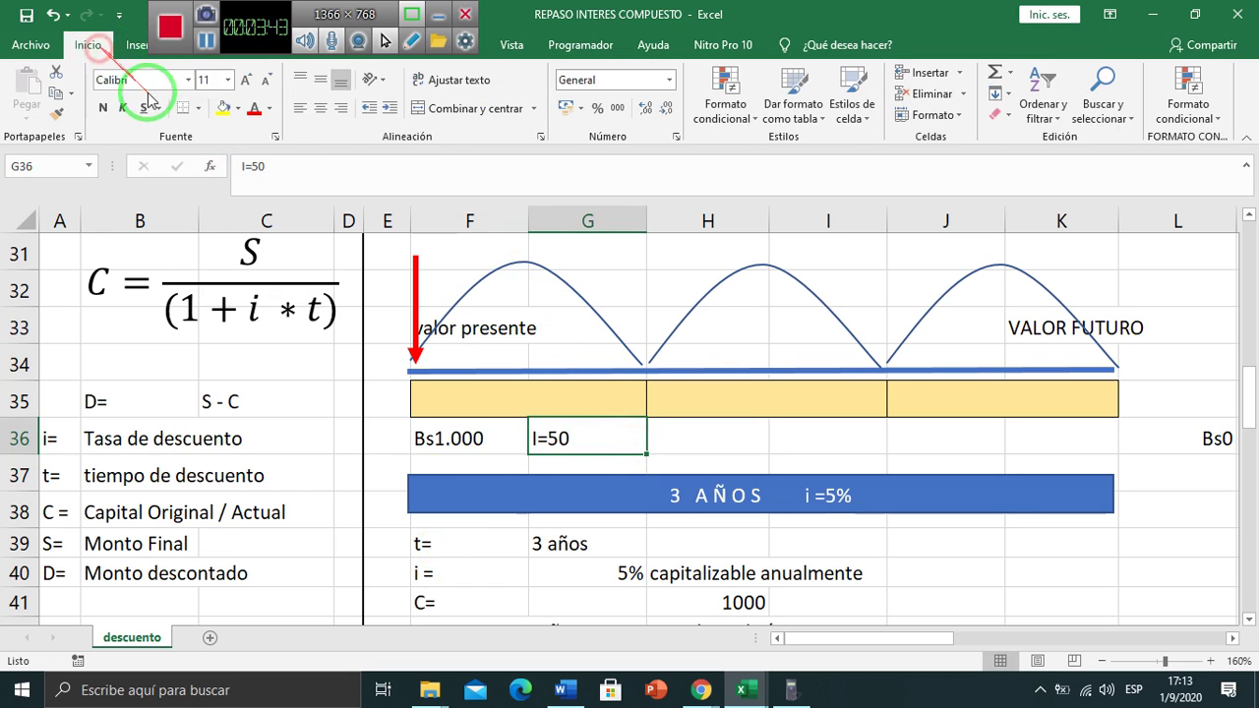
left_click(340, 108)
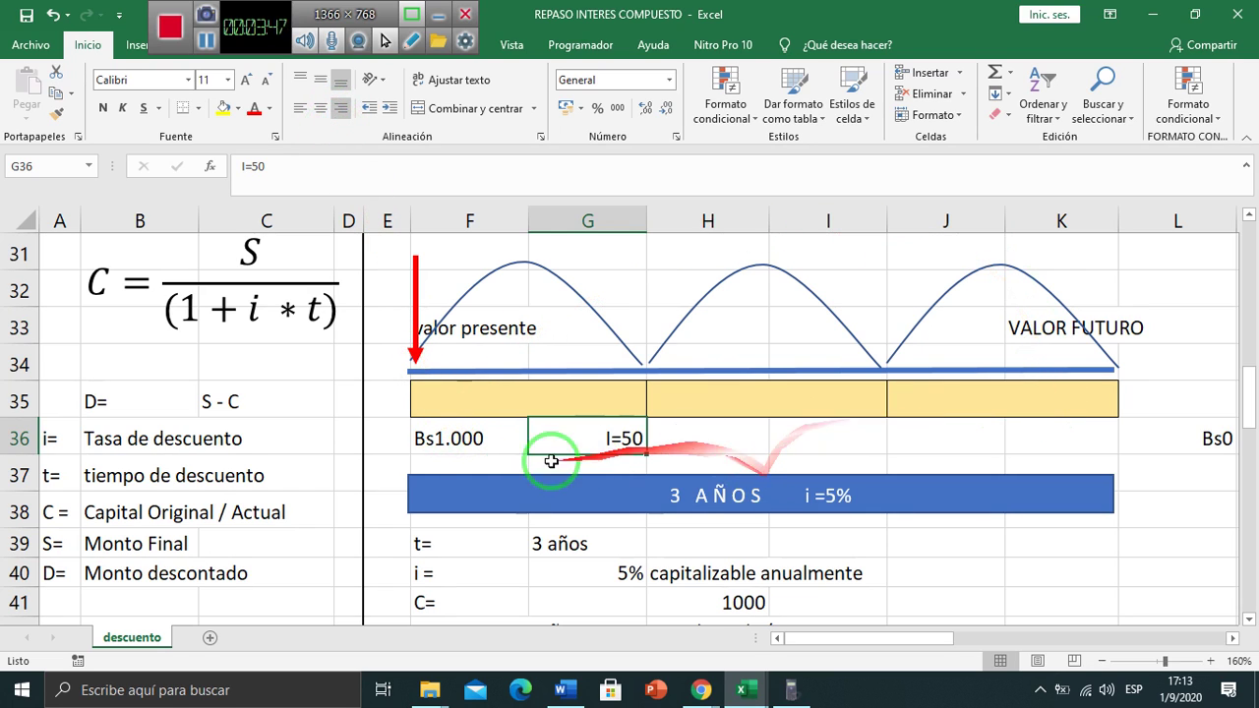
- Enter 1050 in G37 below the first-year interest and move the blue 3 AÑOS bar down to uncover row 37
left_click(596, 464)
type("1")
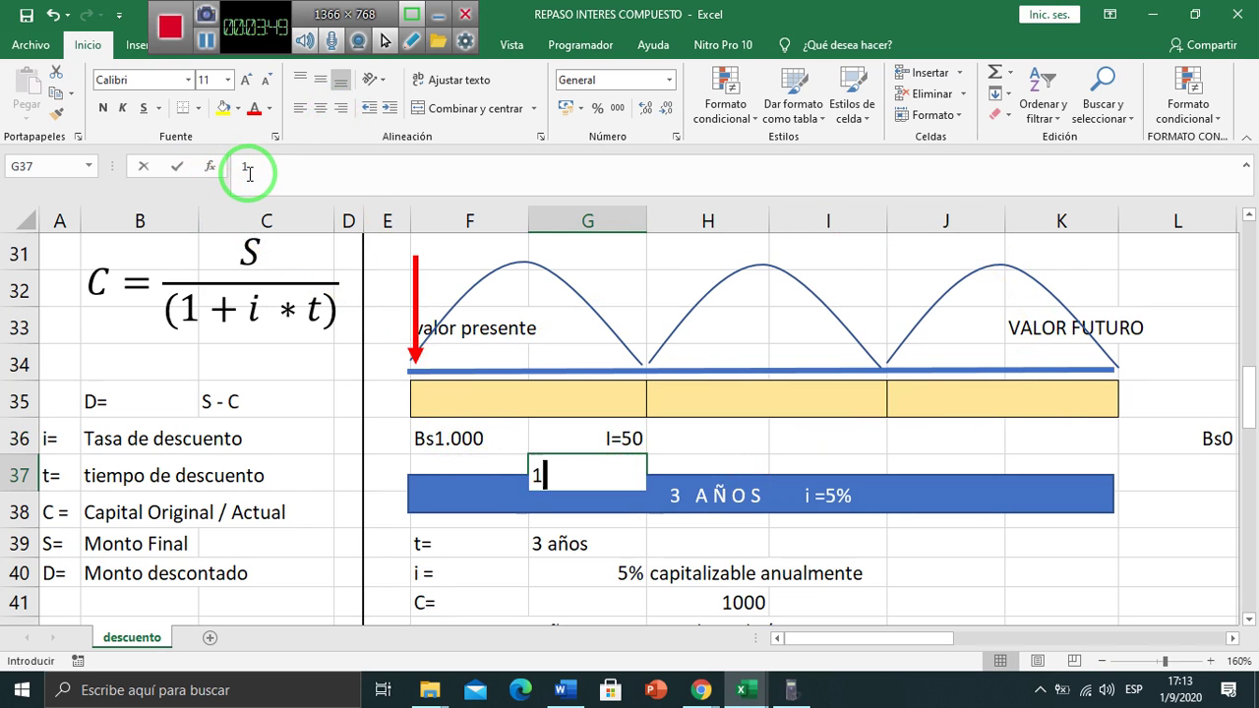
type("050")
key("Return")
key("Up")
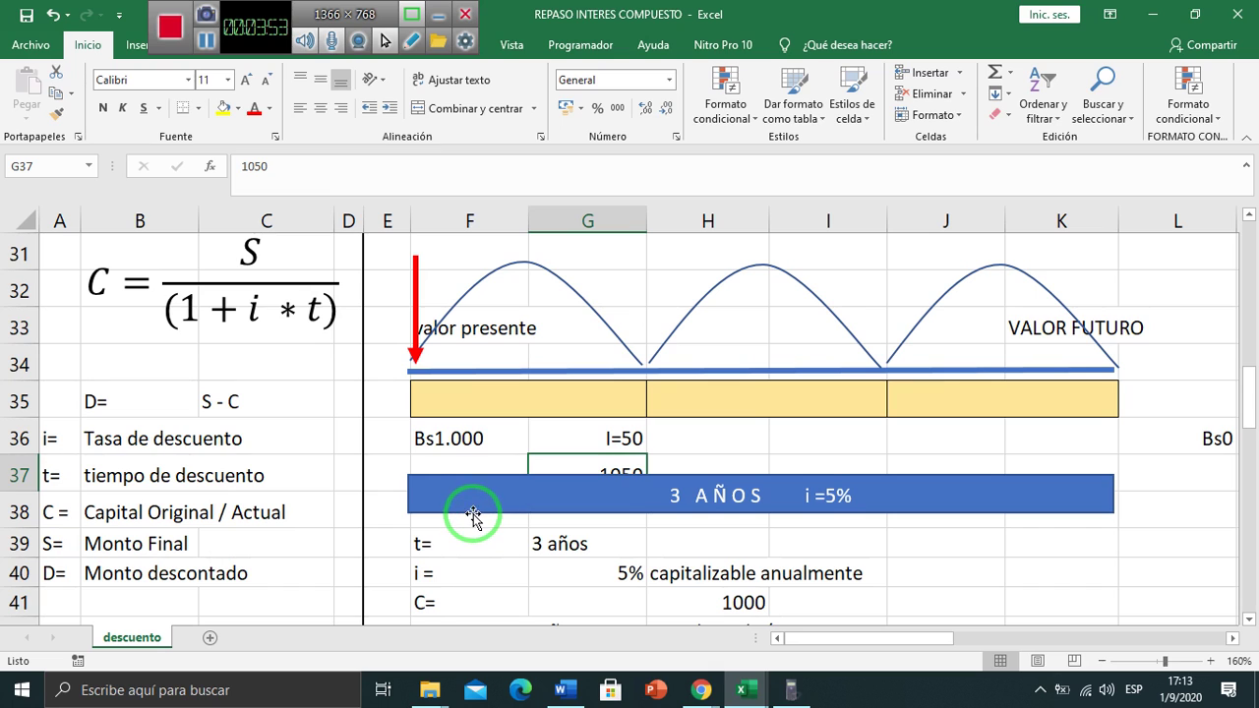
left_click_drag(473, 515, 475, 531)
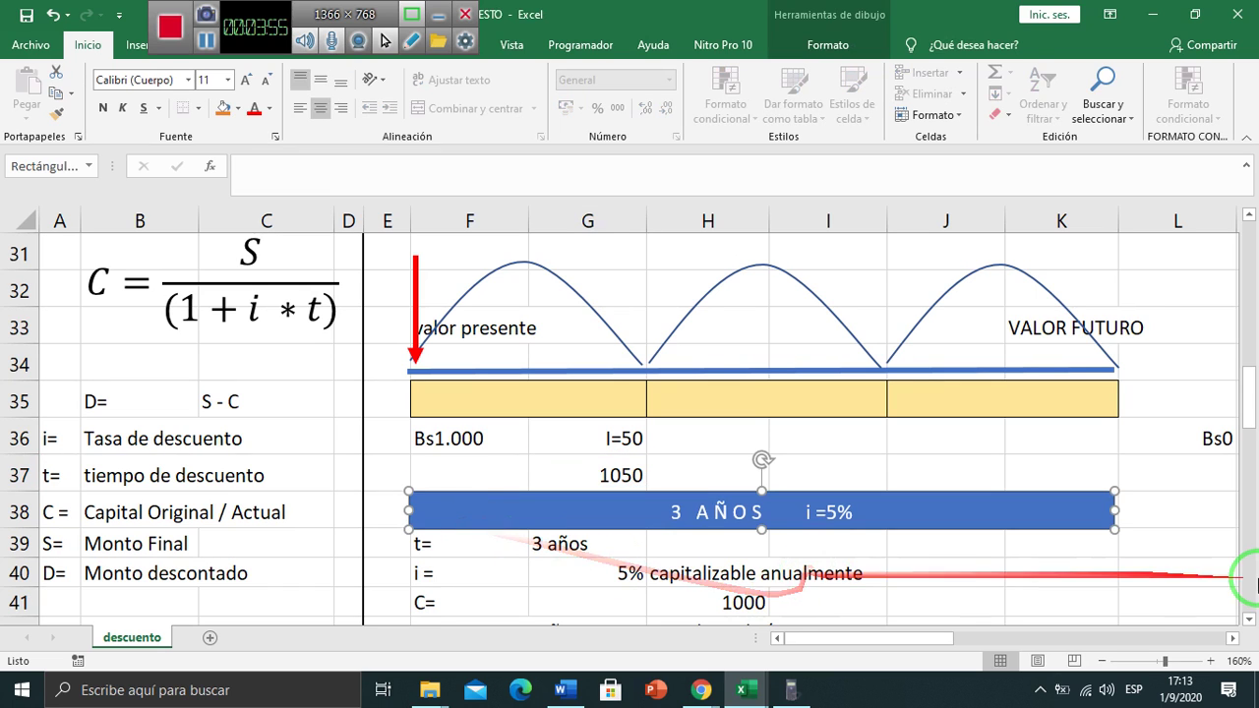
left_click(1247, 618)
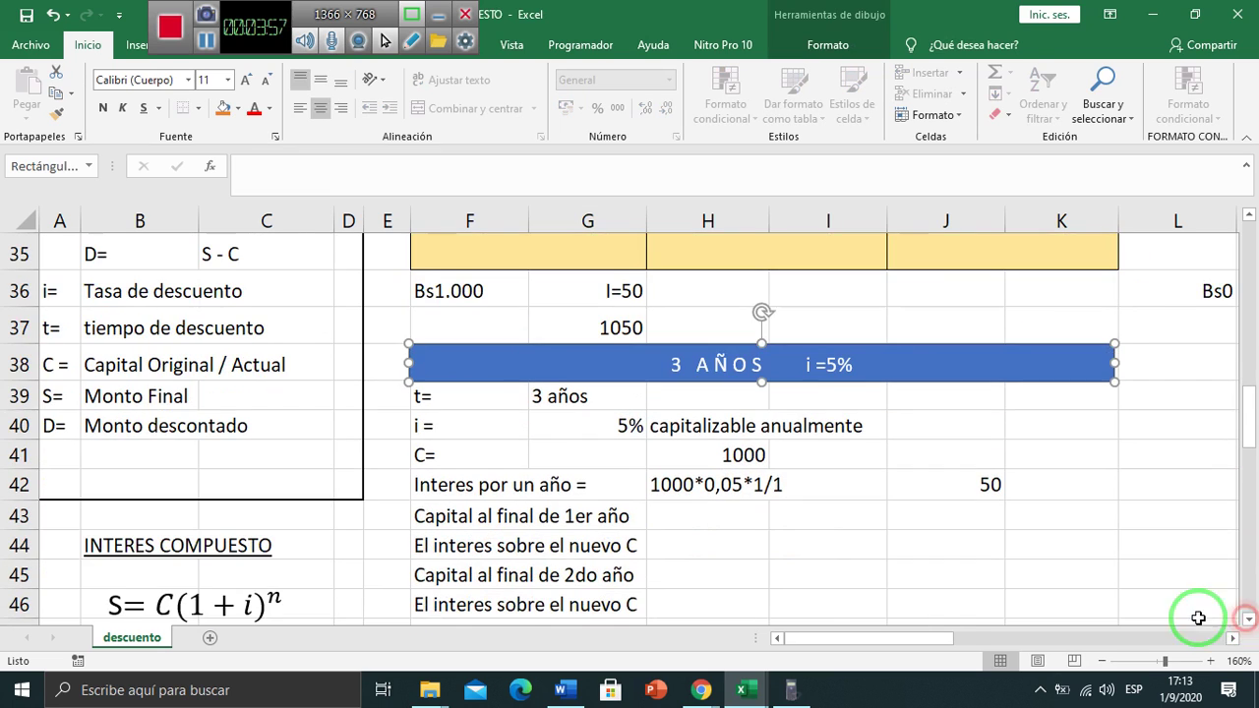
left_click(710, 519)
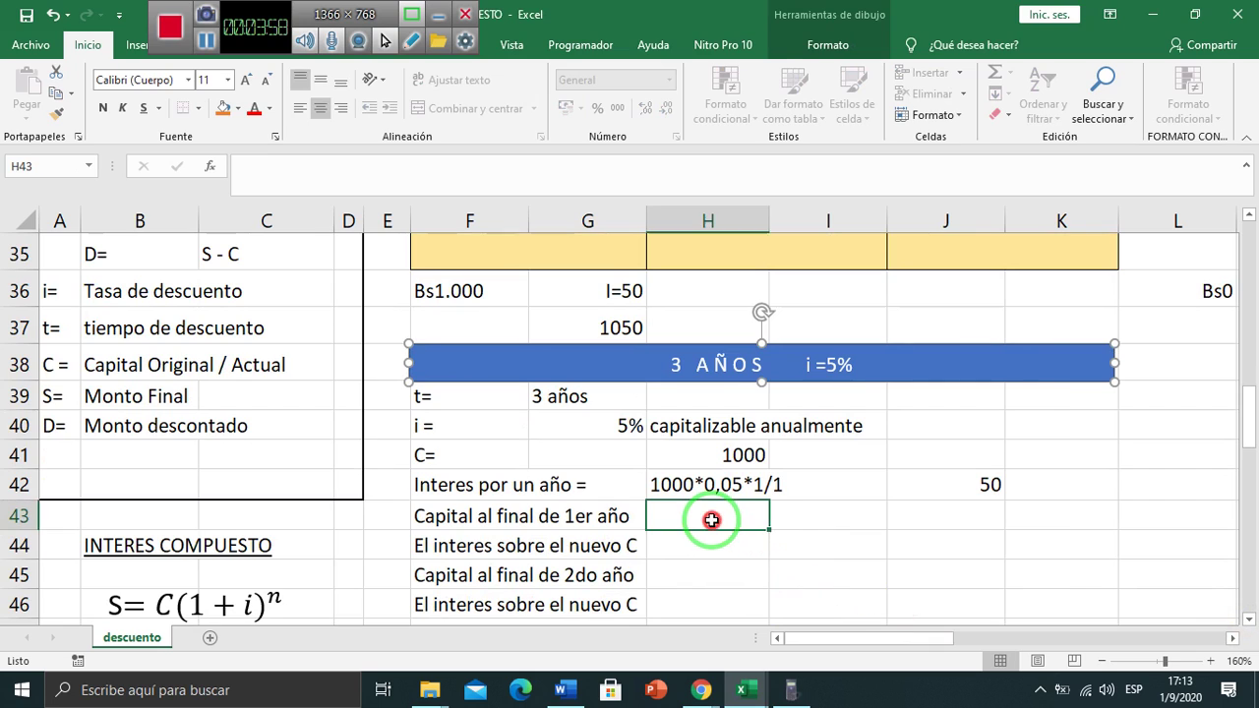
left_click(893, 521)
type("+1")
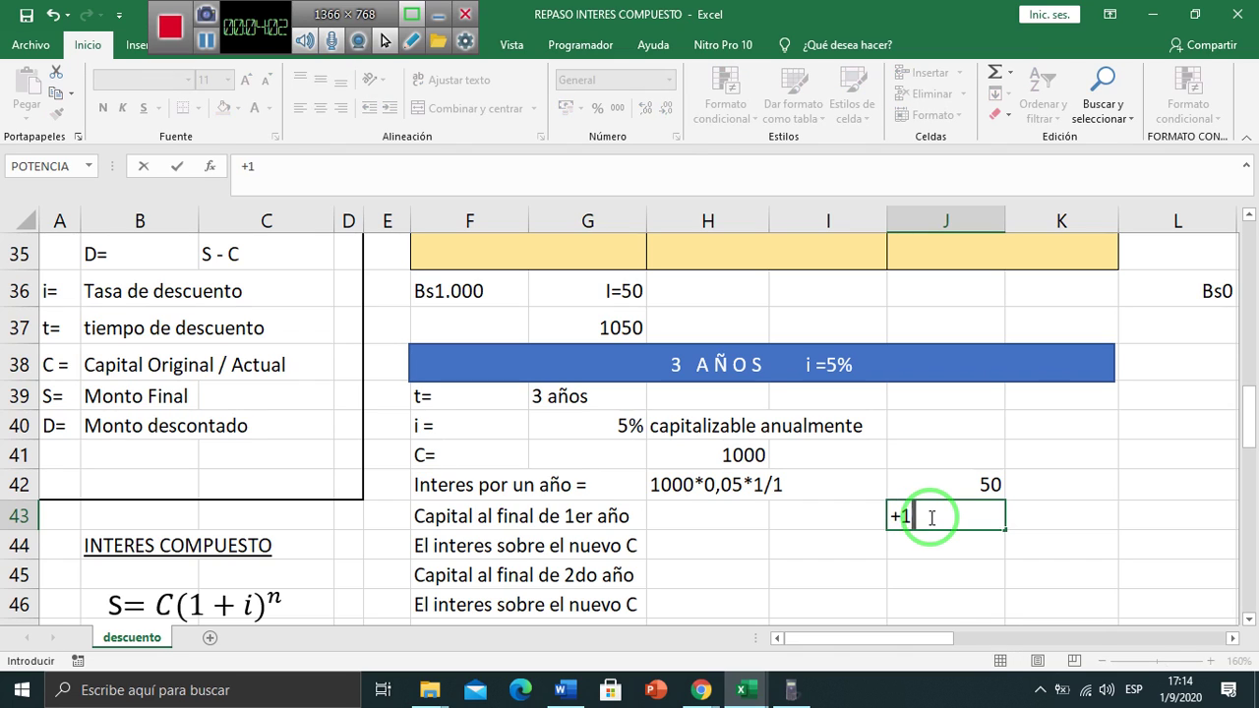
key("Escape")
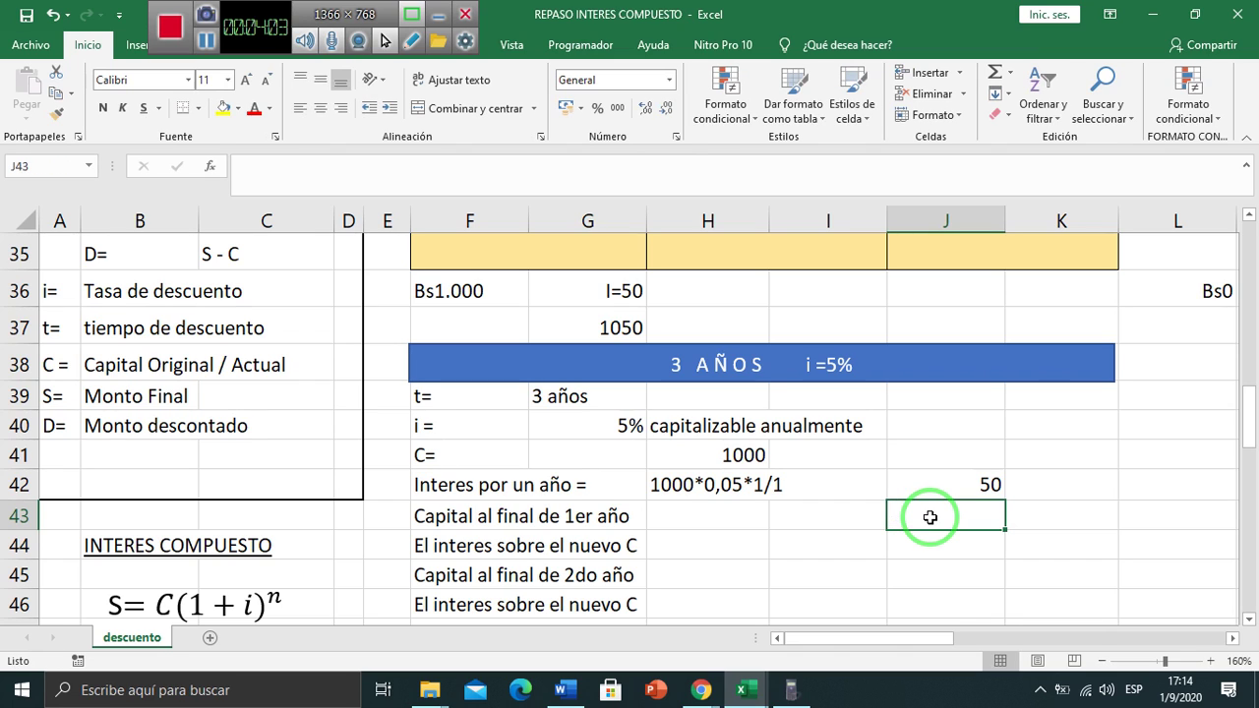
- Move the capital value 1000 from cell H41 to J41, directly above the first-year interest result
key("Up")
key("Up")
key("Left")
key("Left")
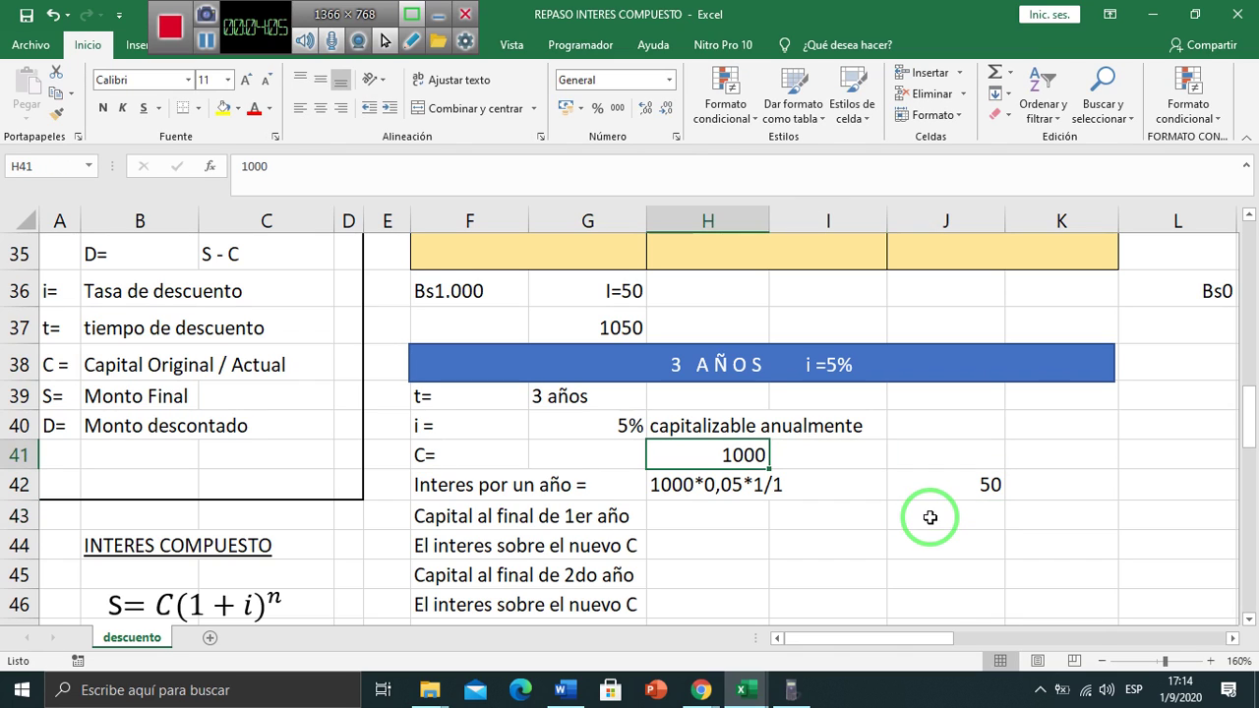
key("ctrl+x")
key("Right")
key("Right")
key("ctrl+v")
- Calculate the capital at the end of the first year in J43 by adding J41 and J42
key("Down")
key("Down")
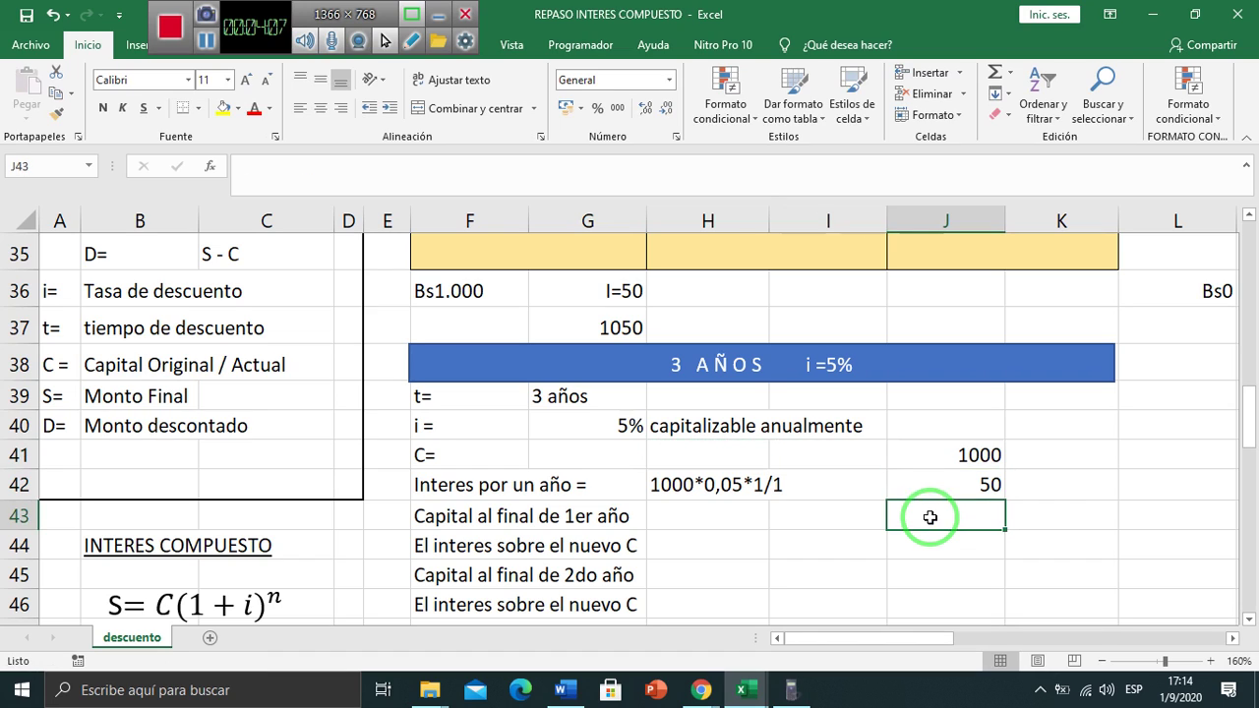
type("+")
key("Up")
key("Up")
type("+")
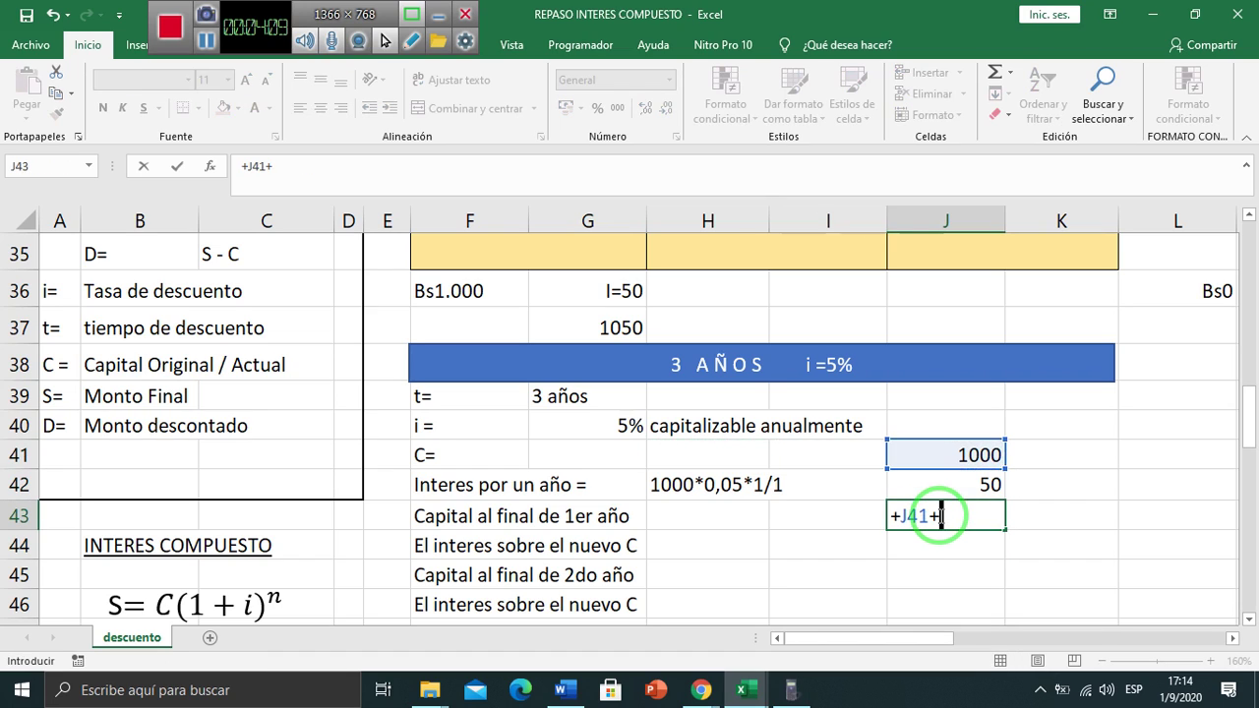
key("Up")
key("Return")
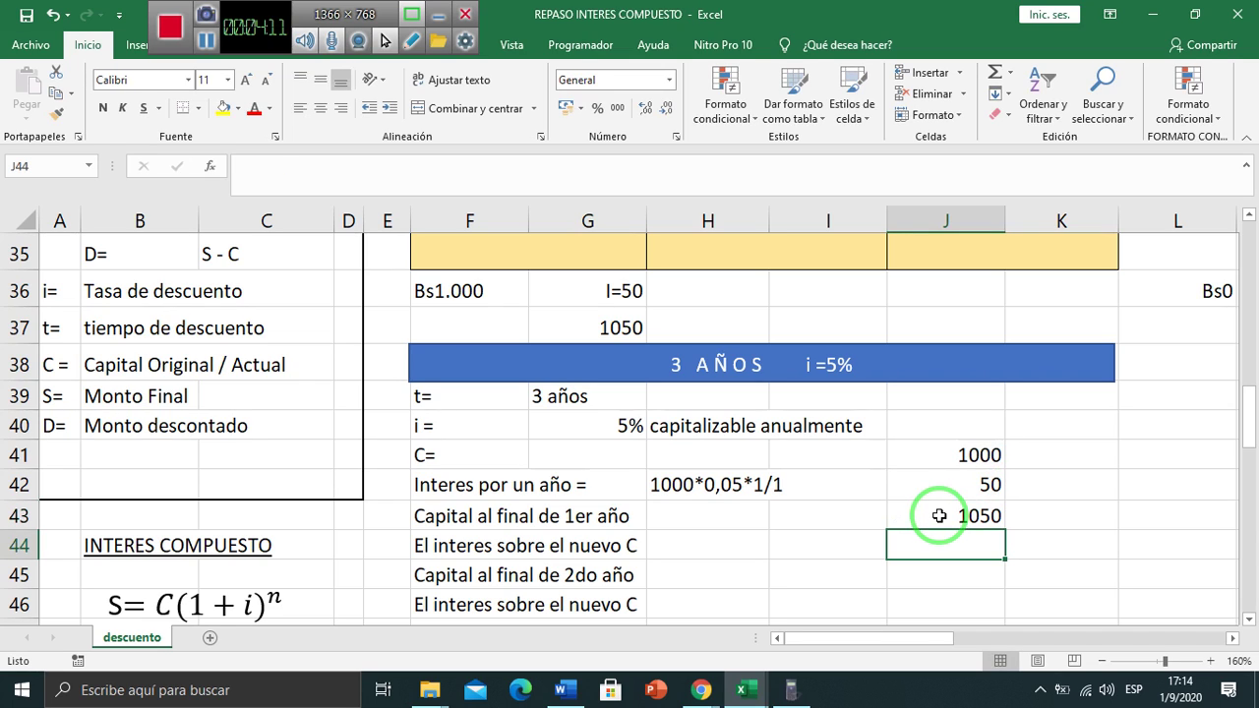
- Write the second-year interest calculation 1050*0,05*1/1 as text in cell H44, beside "El interes sobre el nuevo C"
key("Left")
key("Left")
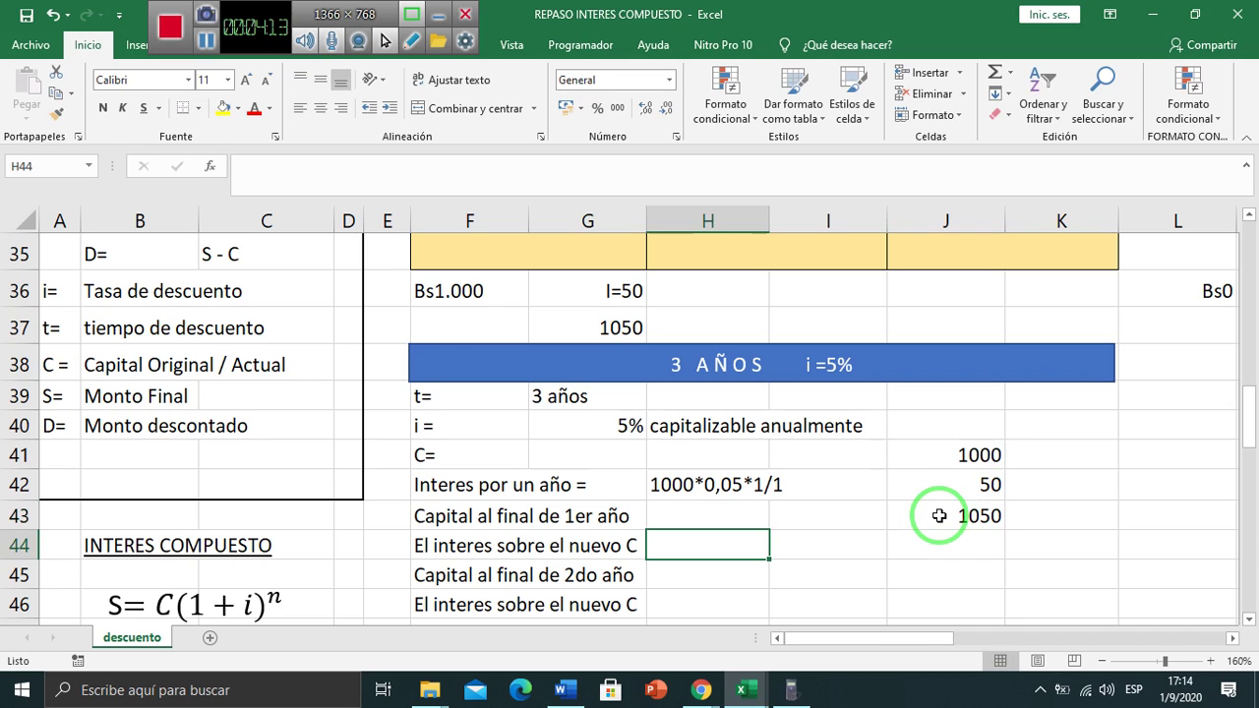
key("Left")
key("Left")
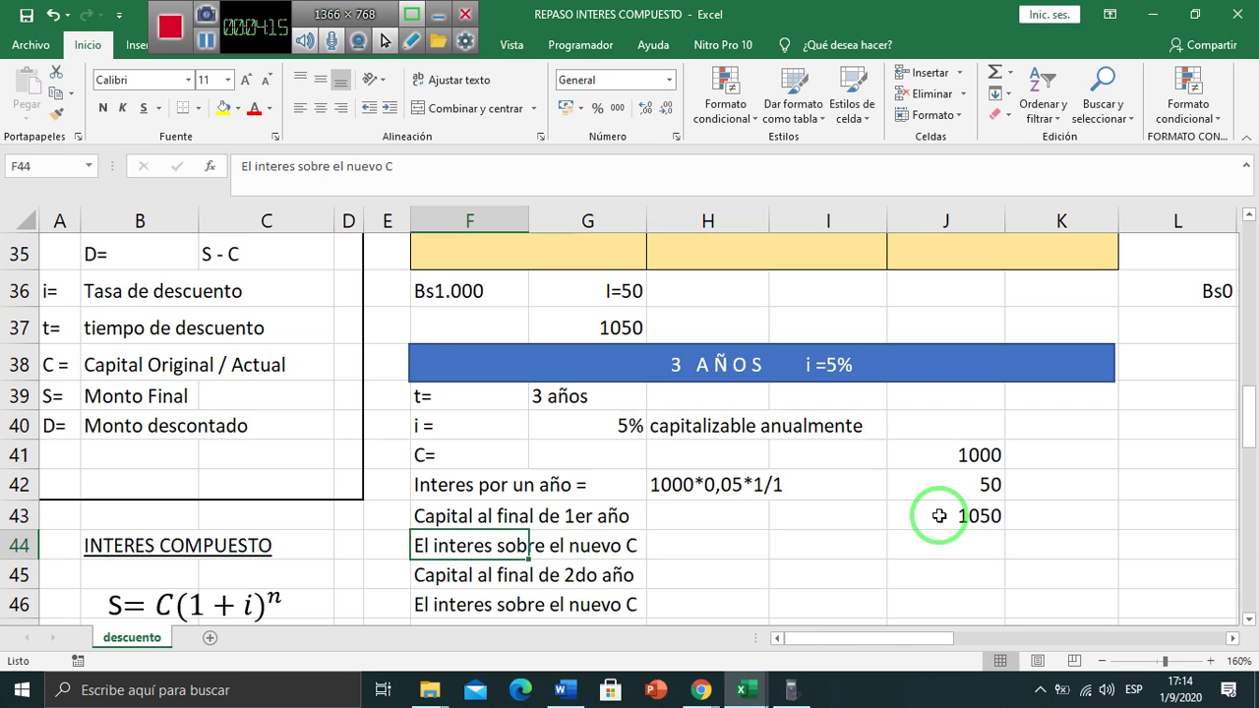
key("Right")
key("Right")
key("Right")
key("Right")
key("Up")
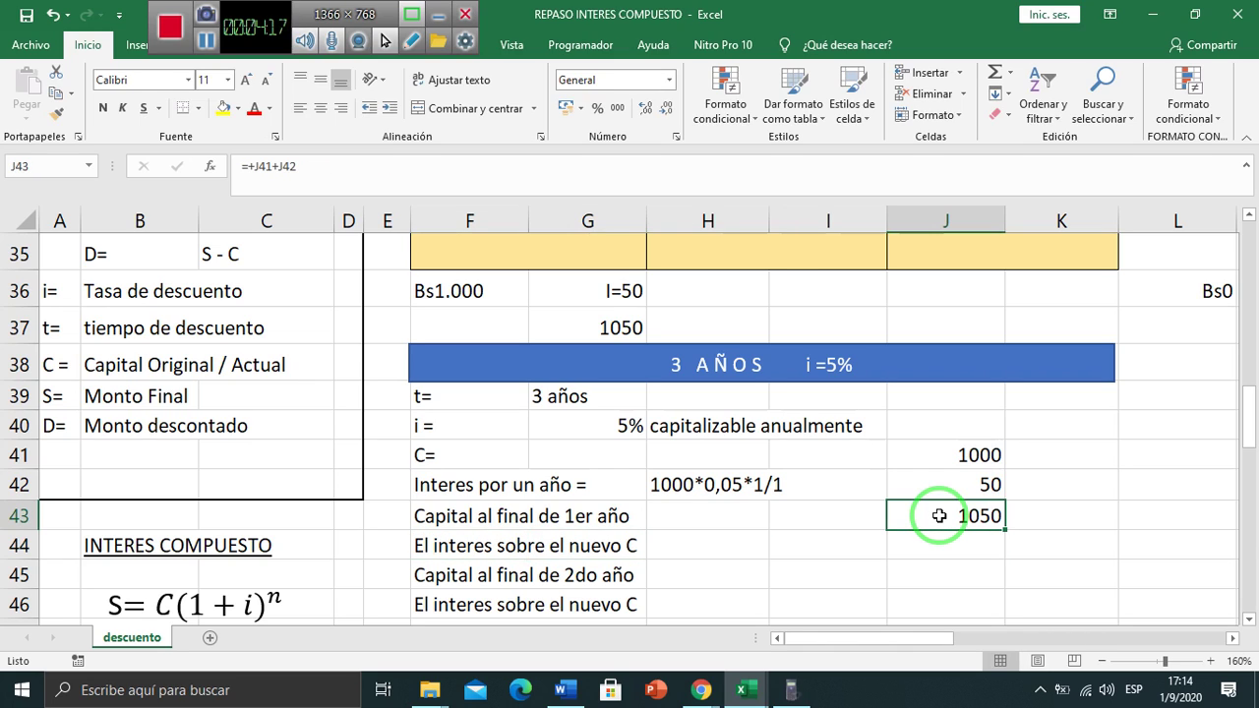
key("Down")
key("Left")
key("Left")
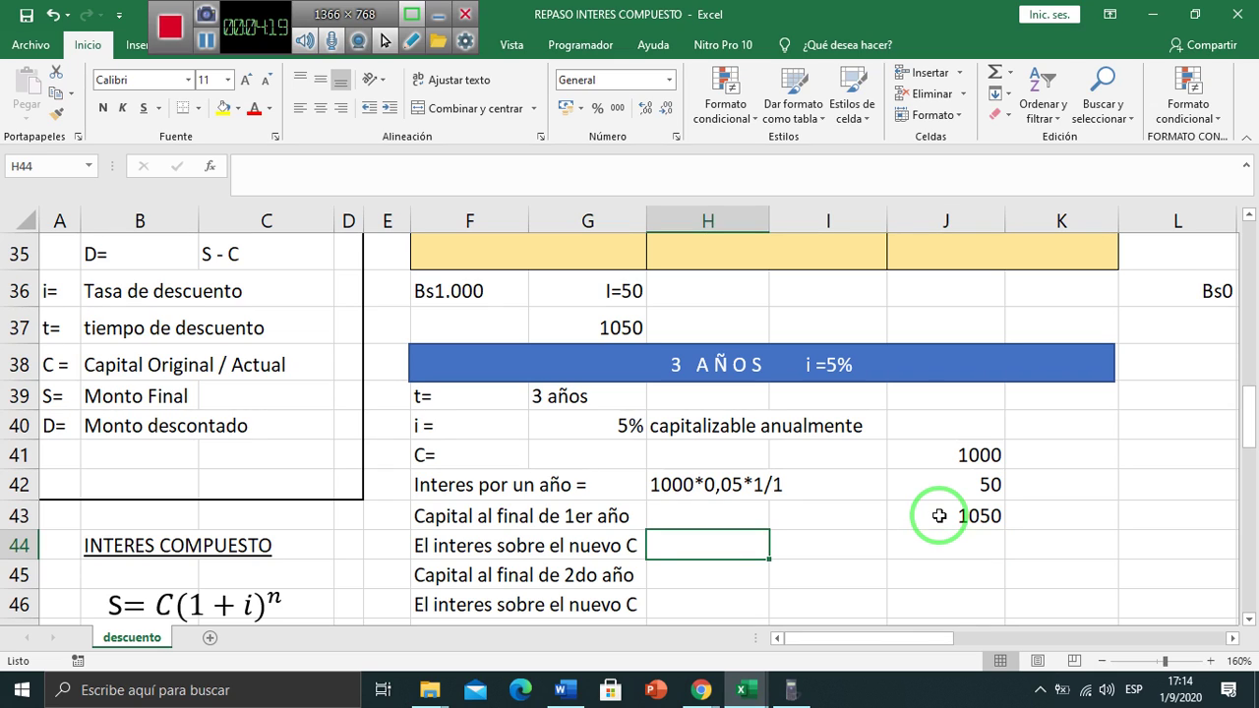
type("1050*0,05*1/1")
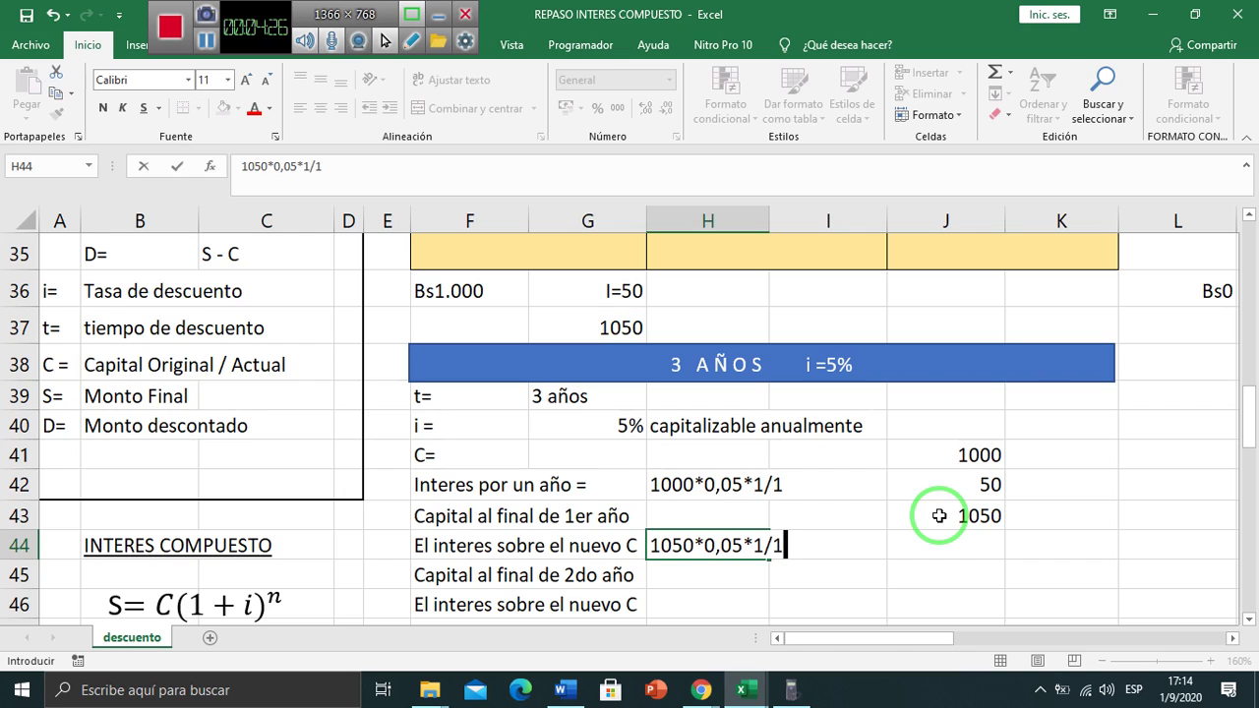
key("Return")
key("Up")
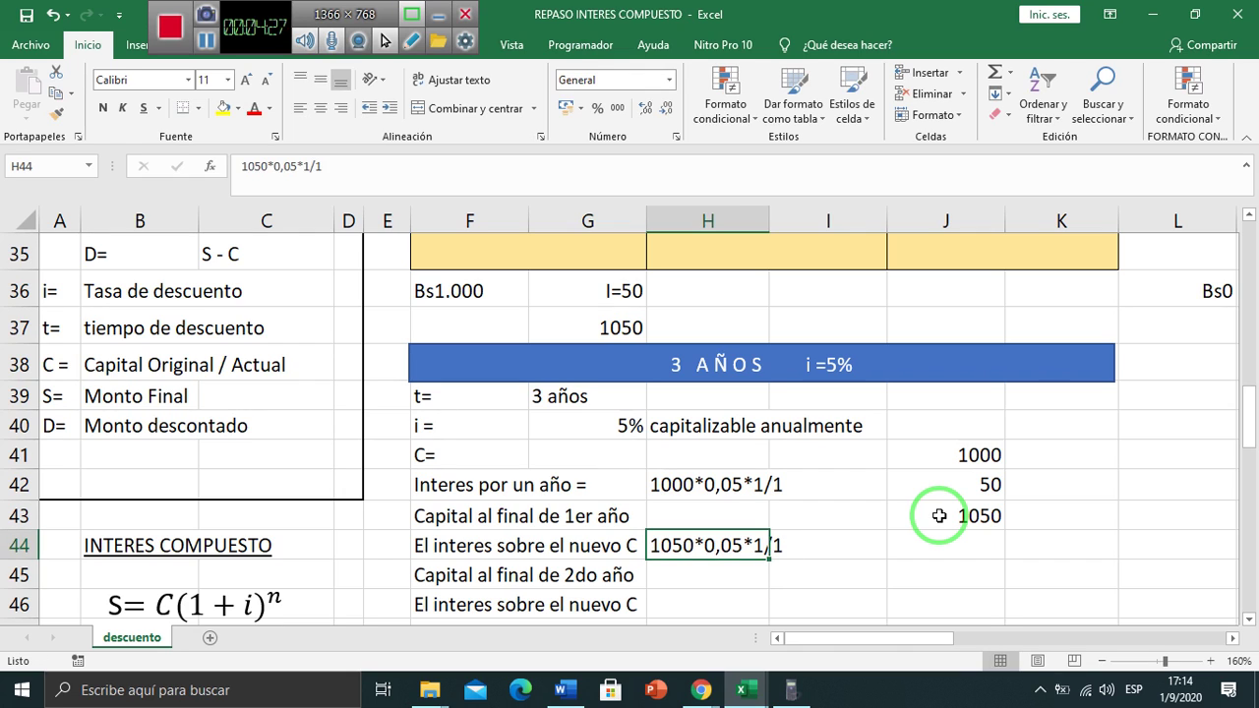
- Copy the calculation text from H44 to J44 and turn it into the formula =1050*0,05*1/1
key("Right")
key("Left")
key("ctrl+c")
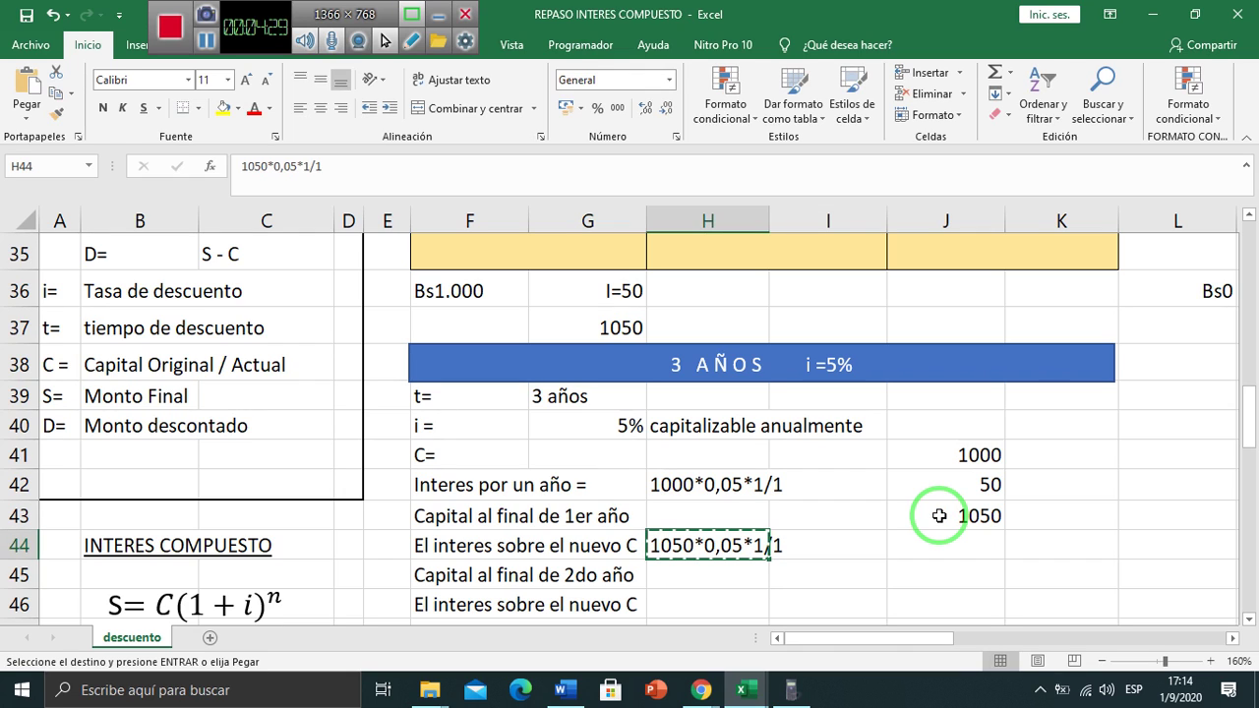
key("Right")
key("Right")
key("Return")
key("F2")
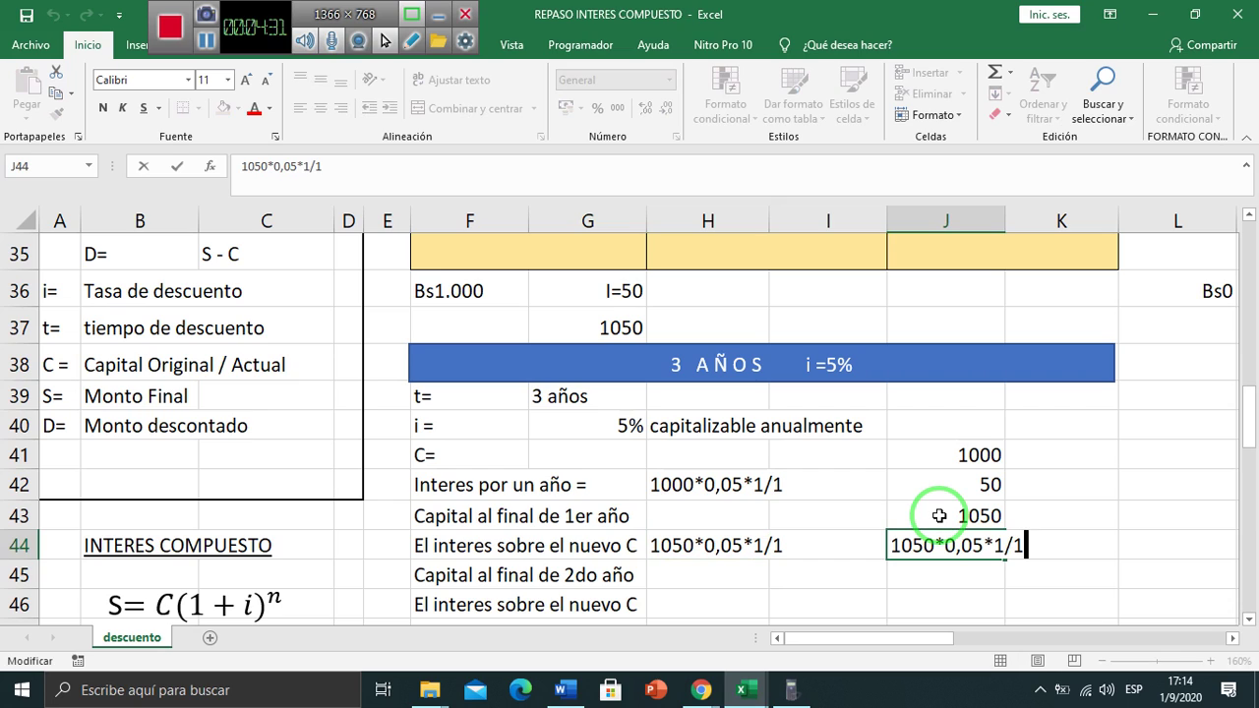
key("Home")
type("=")
key("Return")
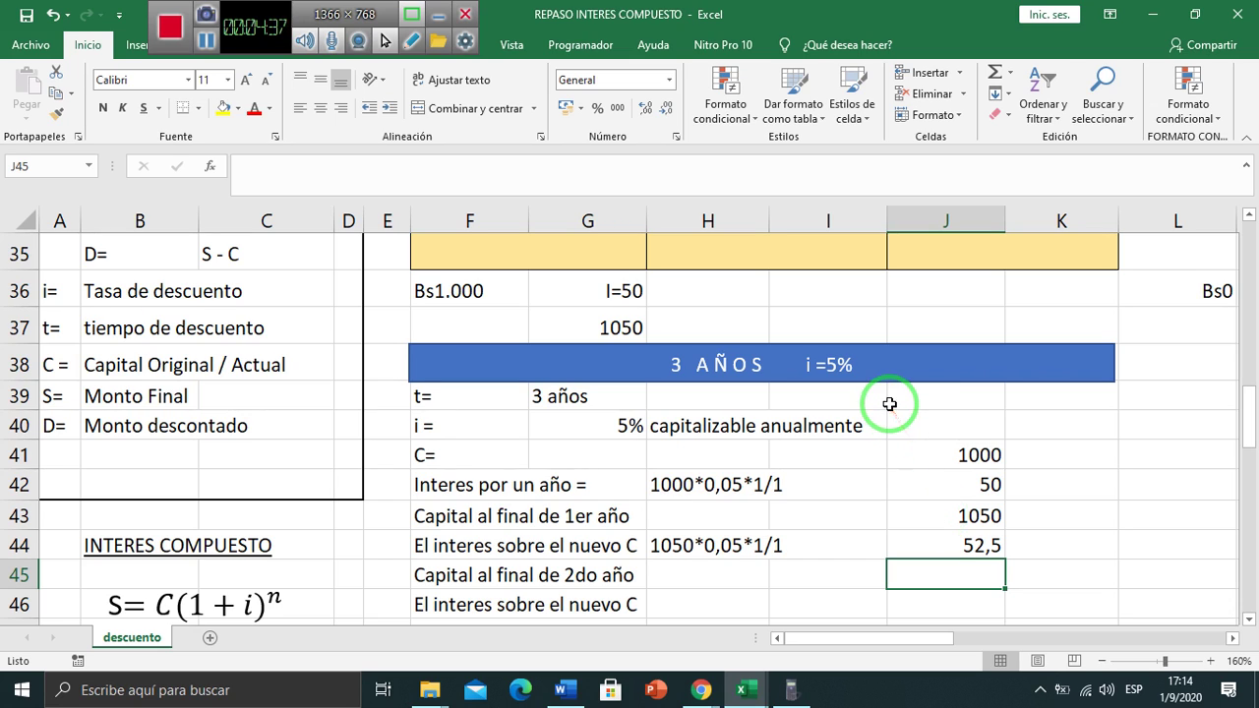
- Enter "I=52,5" in cell I36, under the second year of the timeline
left_click(855, 290)
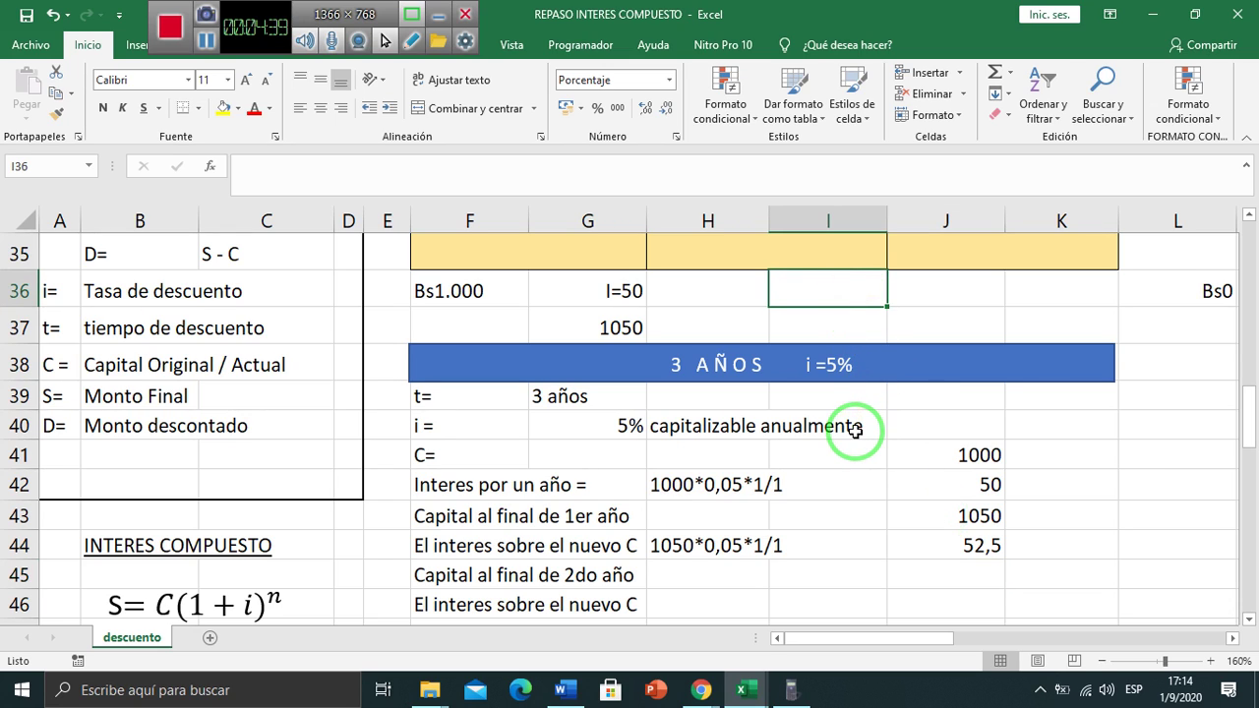
type("I")
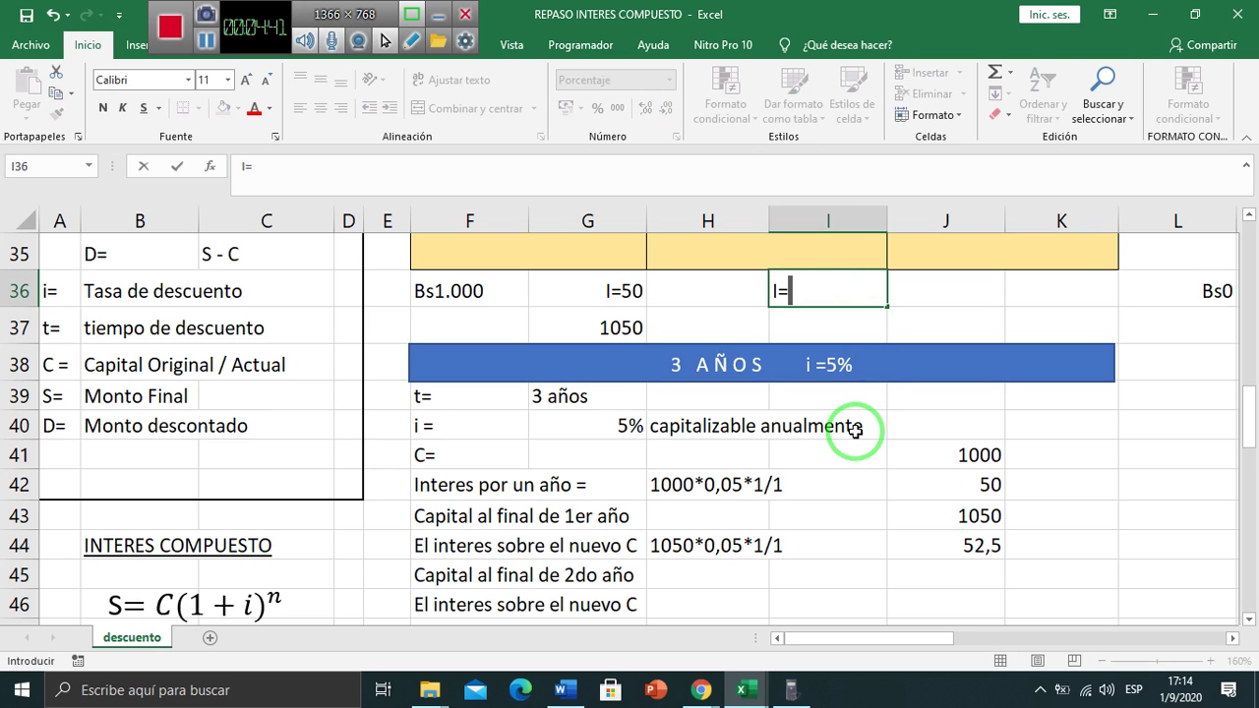
type("=52,5")
key("Return")
- Try to calculate the second-year capital in I37 by adding cells G37 and I36
type("+")
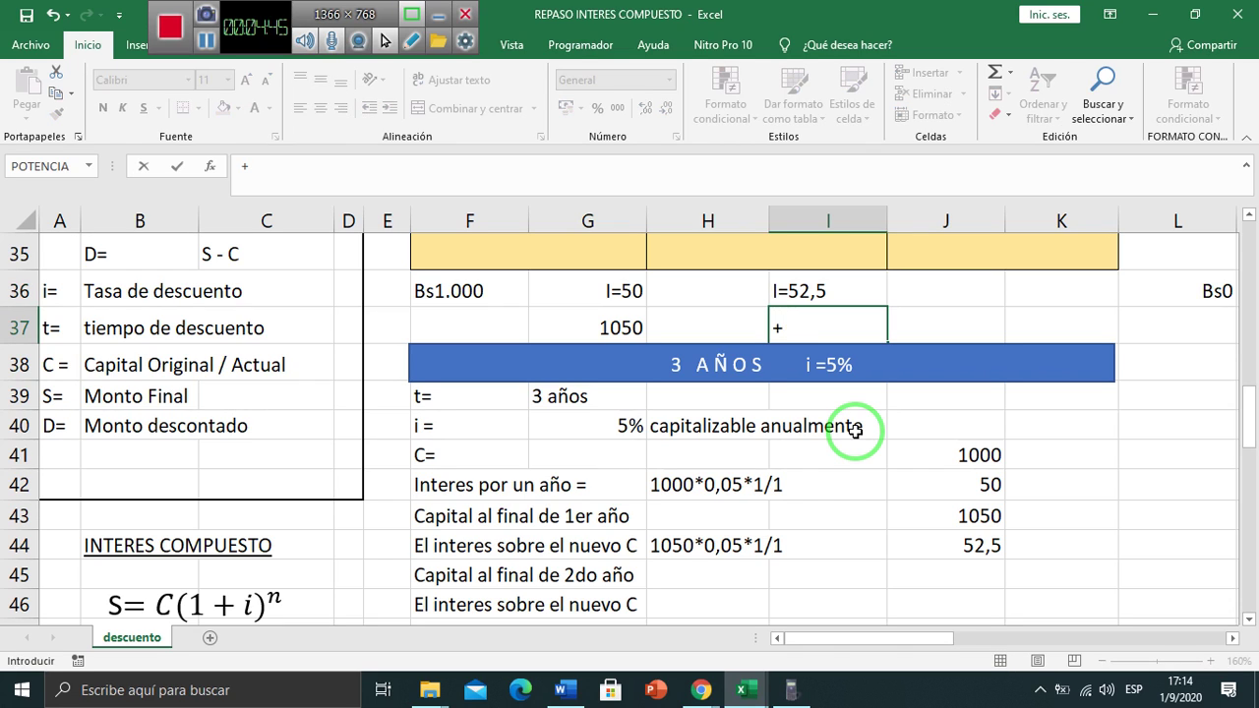
key("Left")
key("Left")
type("+")
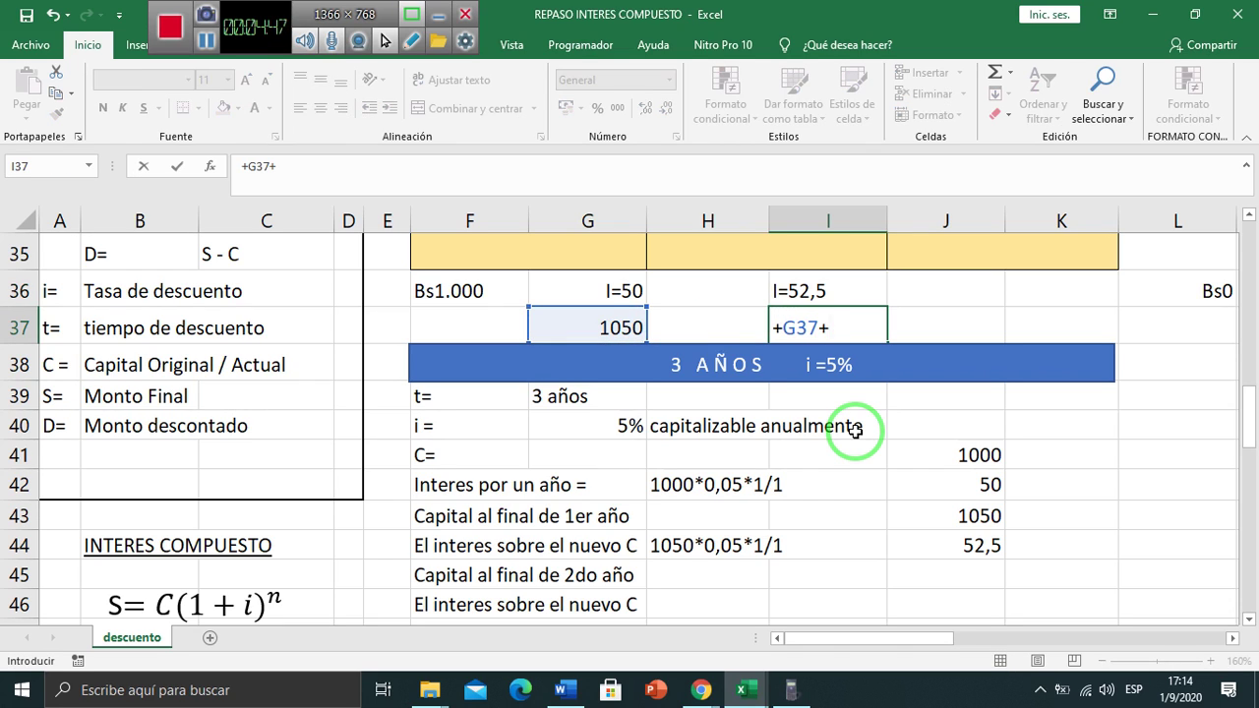
key("Up")
key("Return")
key("Up")
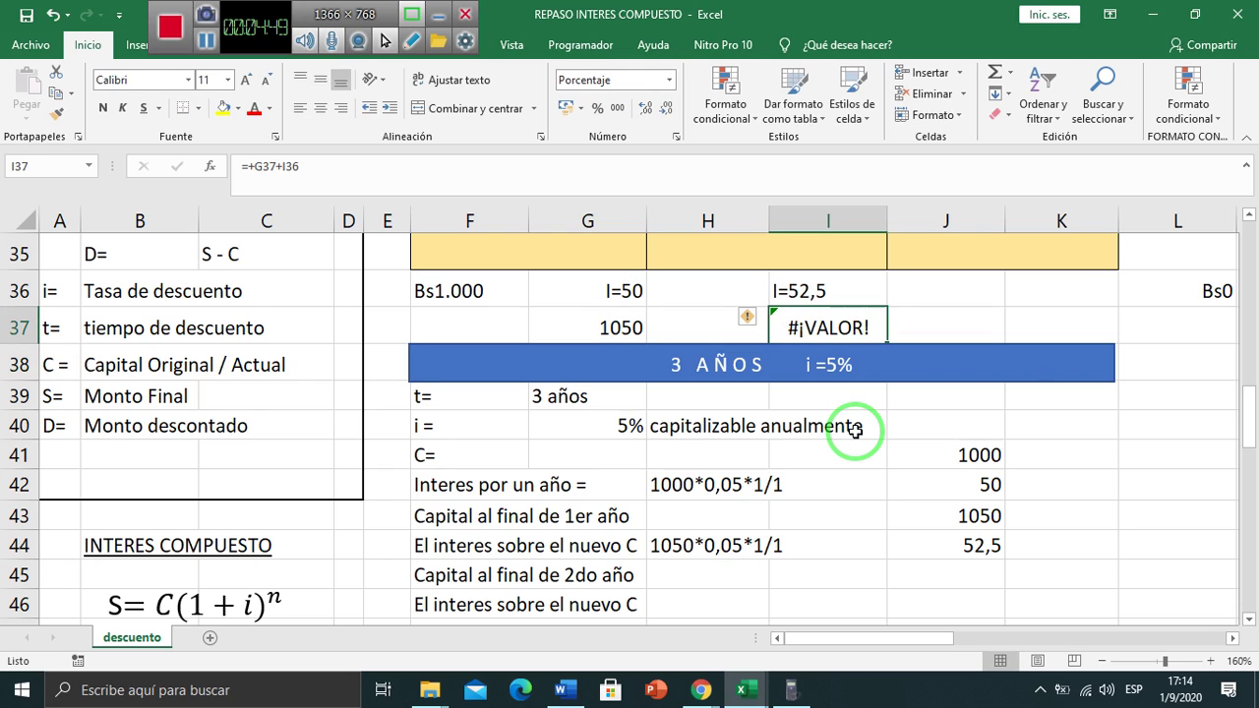
type("10")
key("Escape")
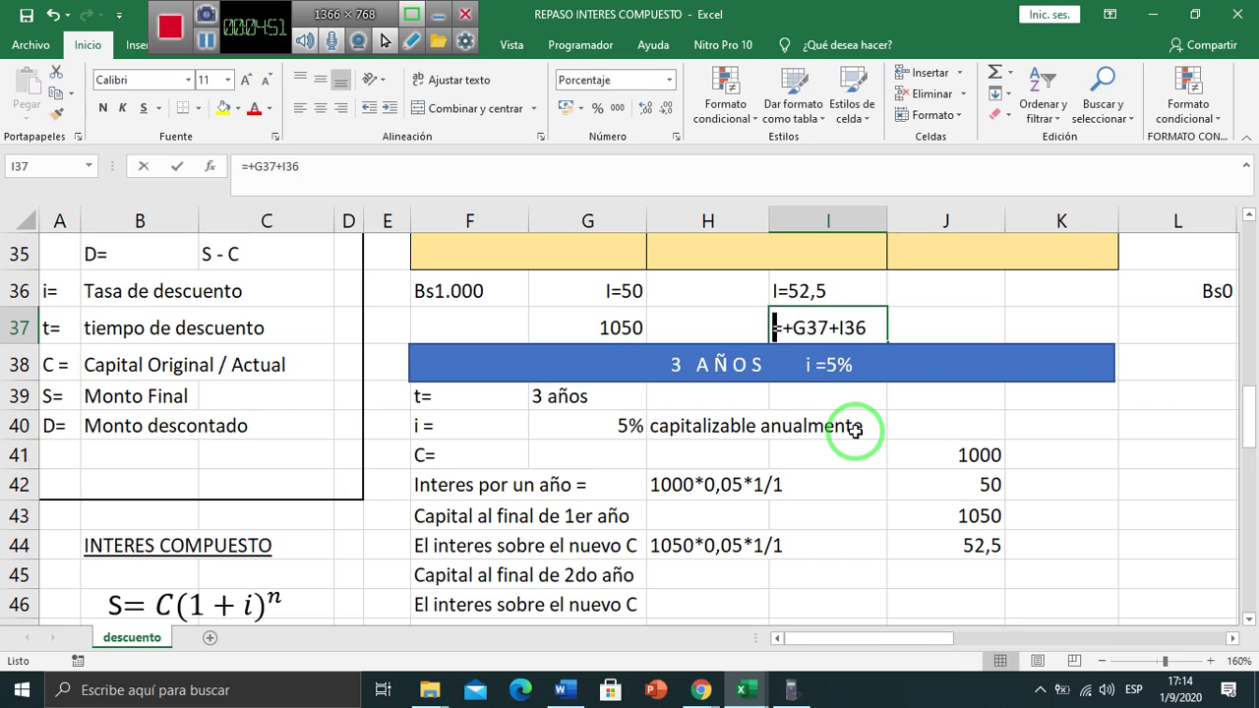
- Enter the sum +1050+52,5 in I37 and format the cell with the thousands-separator accounting style
type("+1050")
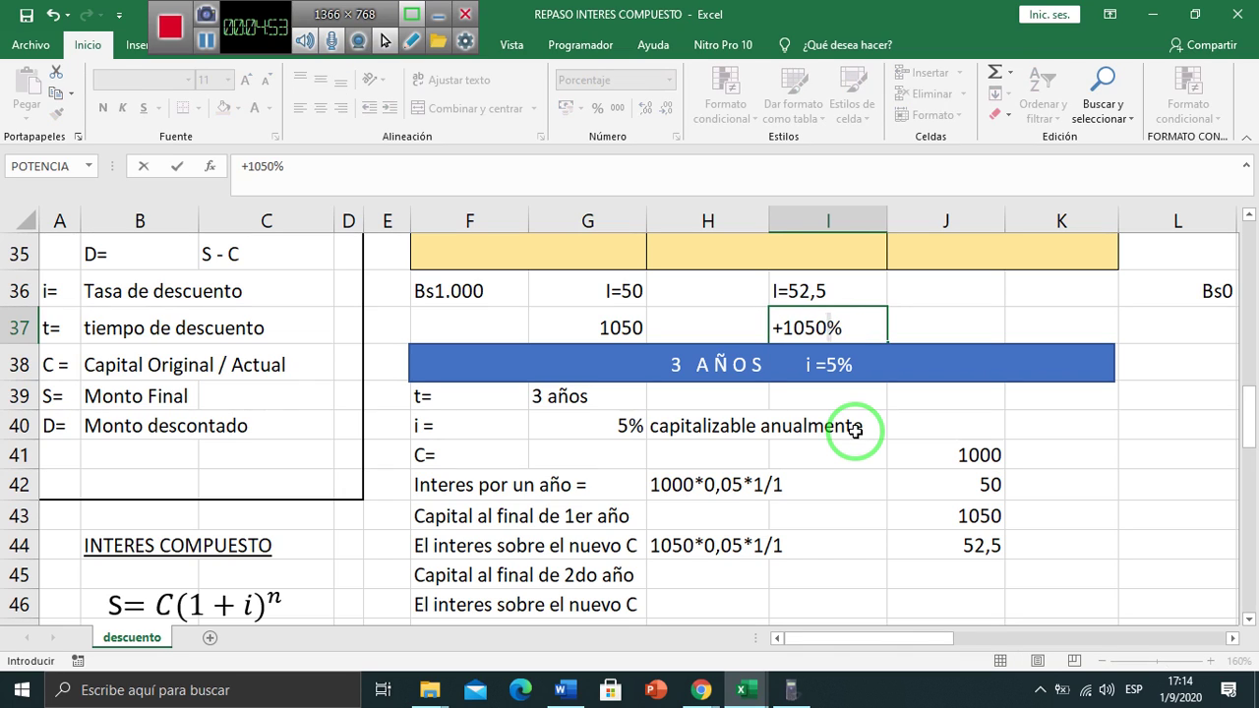
type("+52,5")
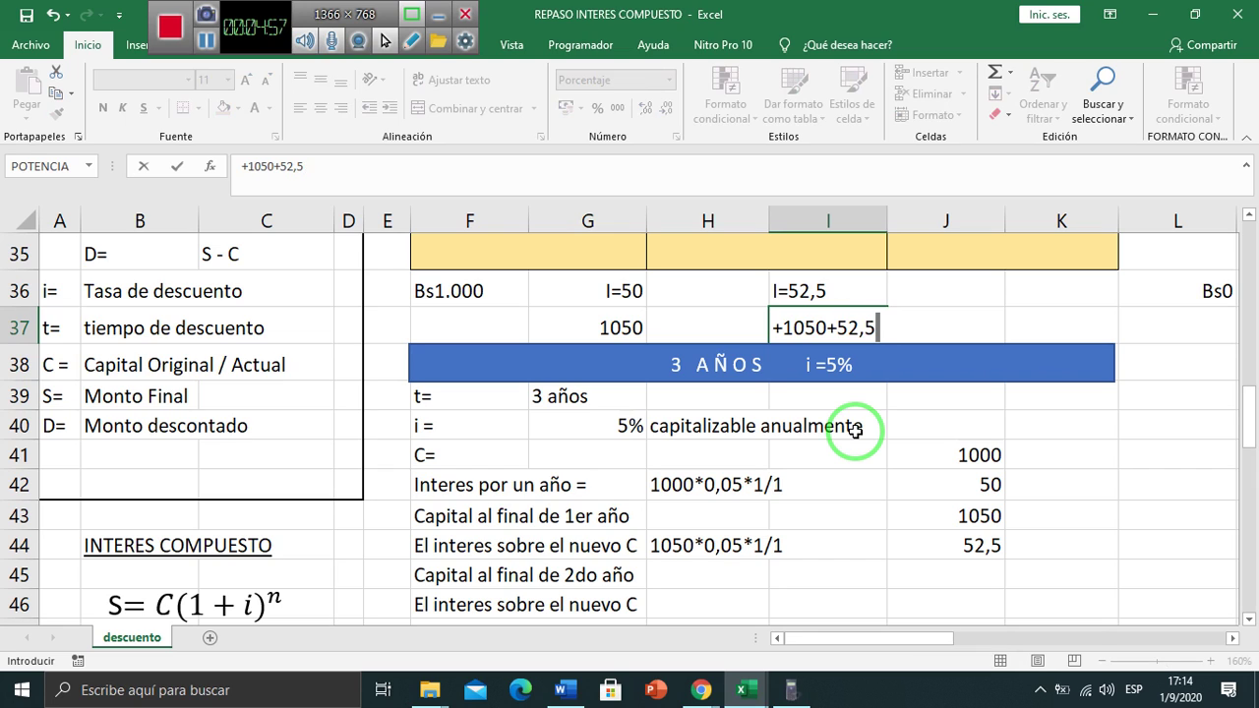
key("ctrl+Return")
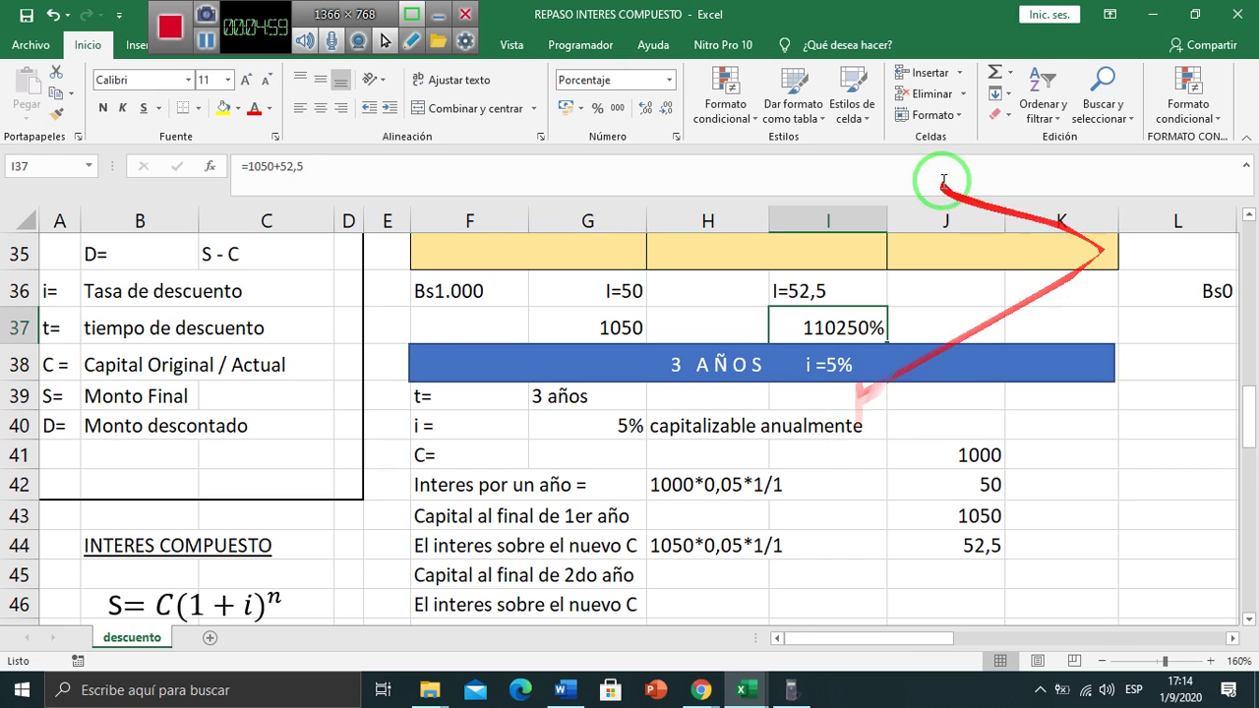
left_click(611, 109)
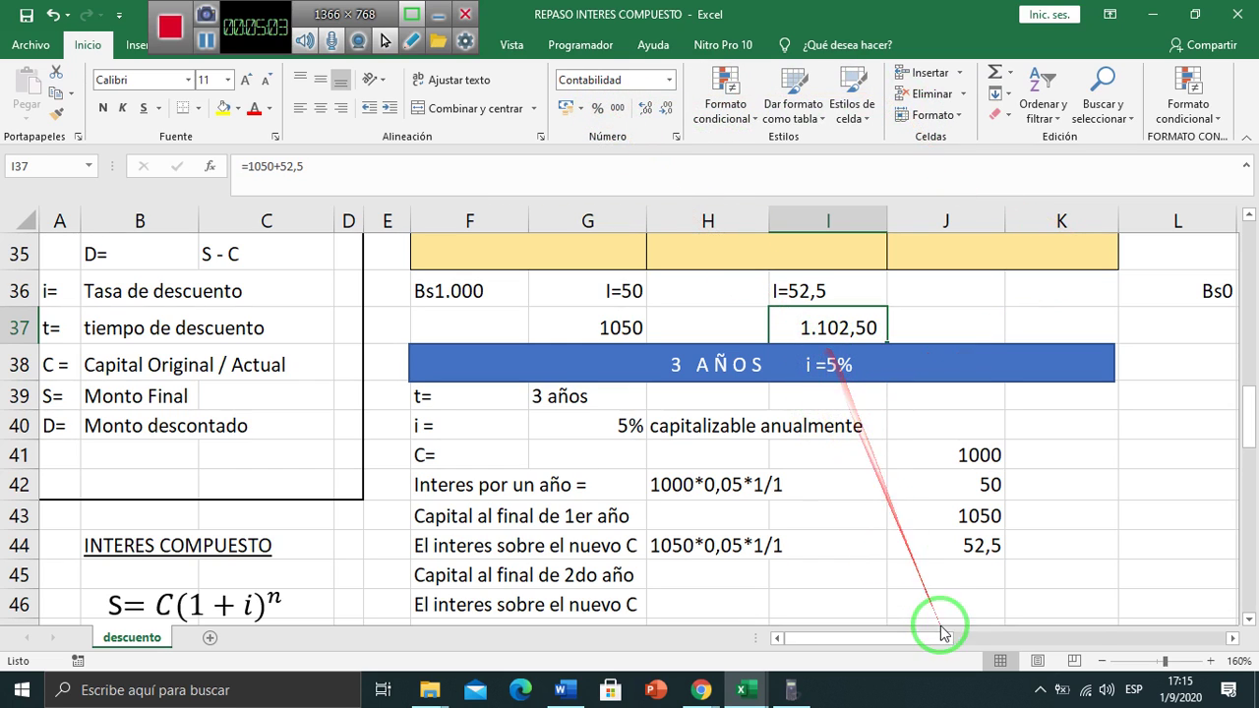
- Calculate the capital at the end of the second year in J45 by adding J43 and J44
left_click(959, 577)
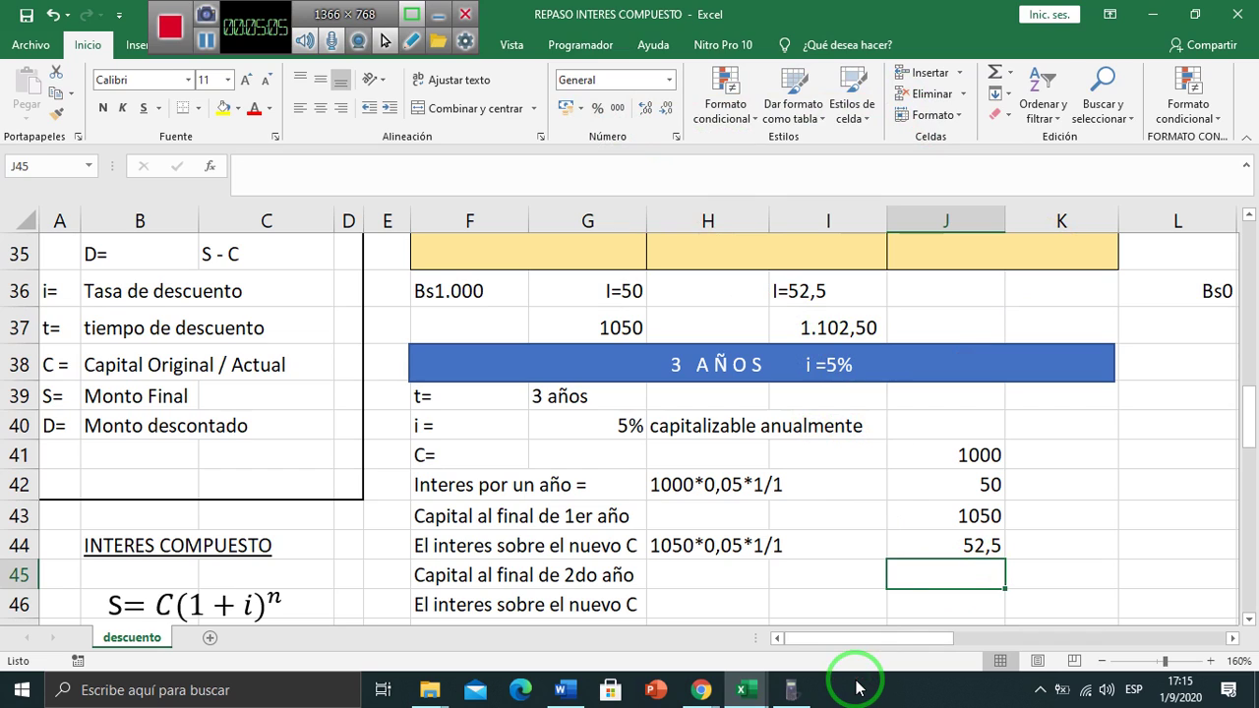
type("+")
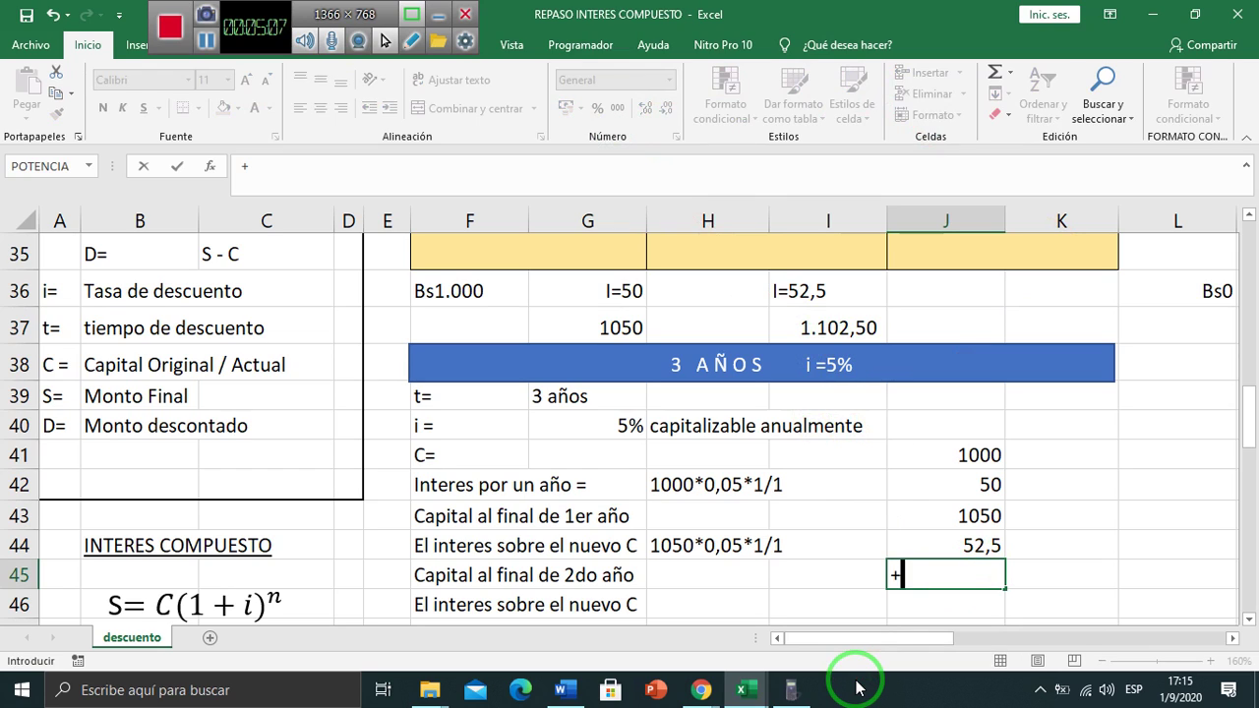
key("Up")
key("Up")
type("+")
key("Up")
key("Return")
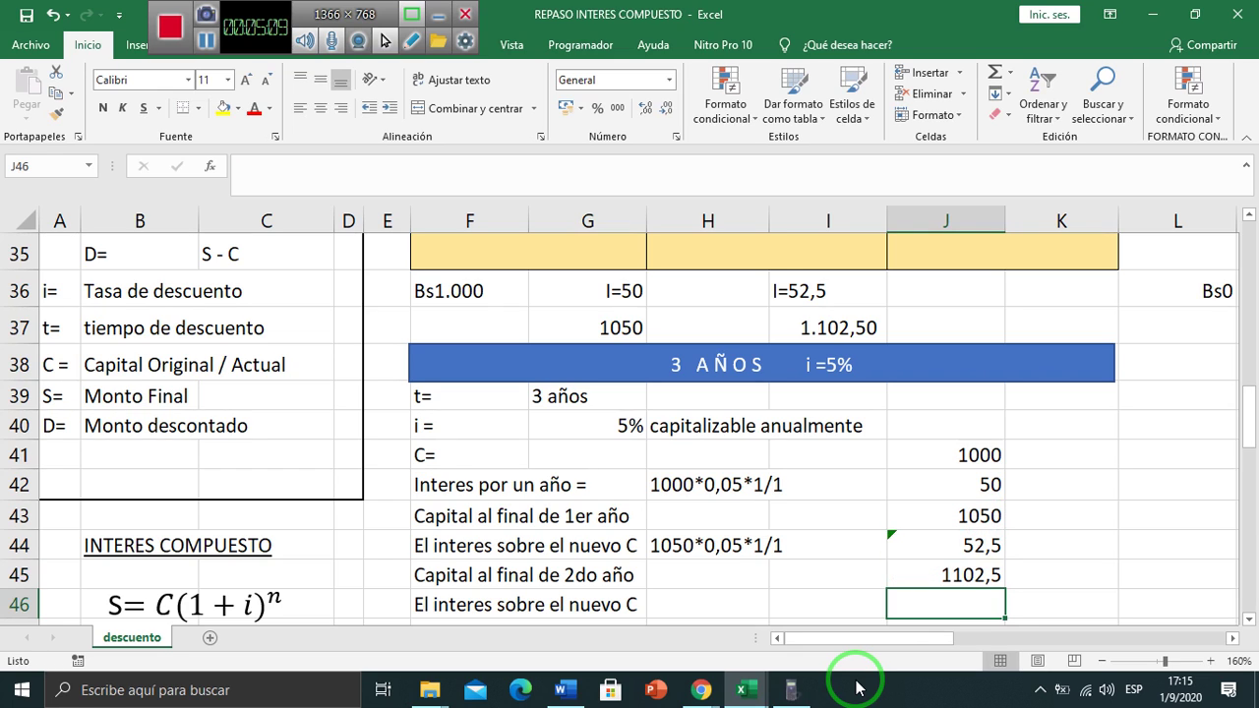
- Enter the third-year interest calculation "1102,5*0,05*1/1" as text in cell H46
key("Up")
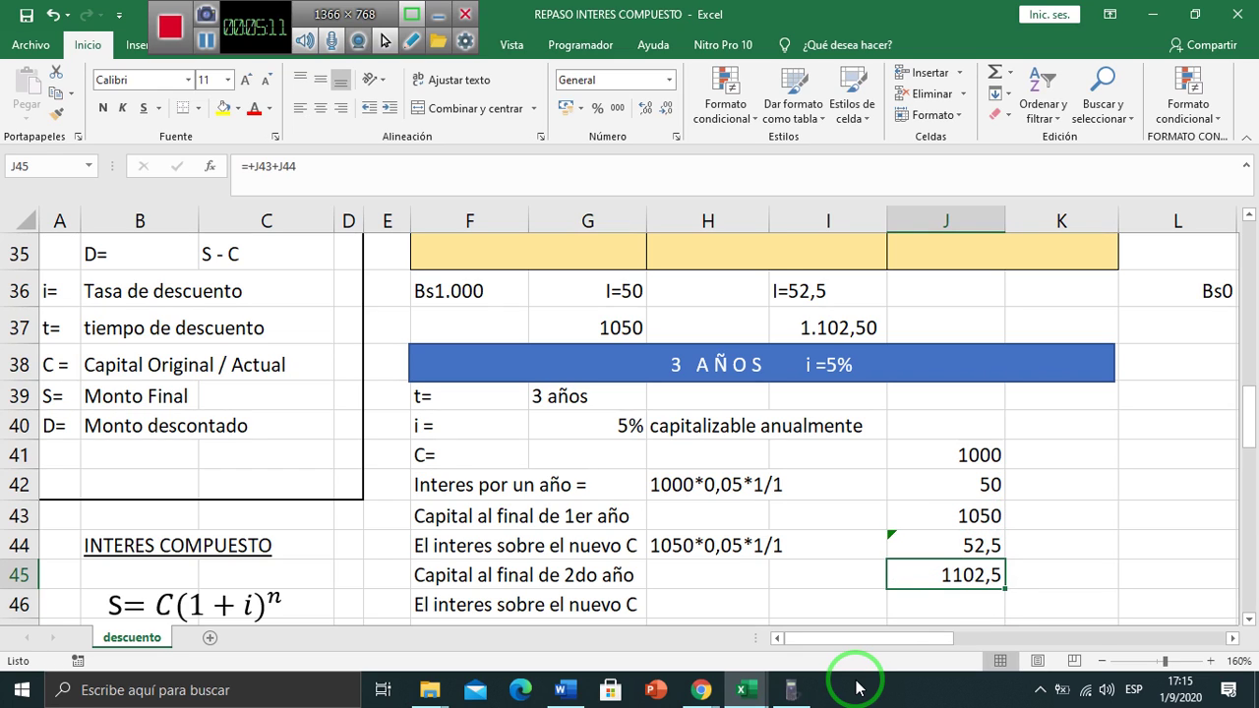
key("Down")
key("Left")
key("Left")
key("Left")
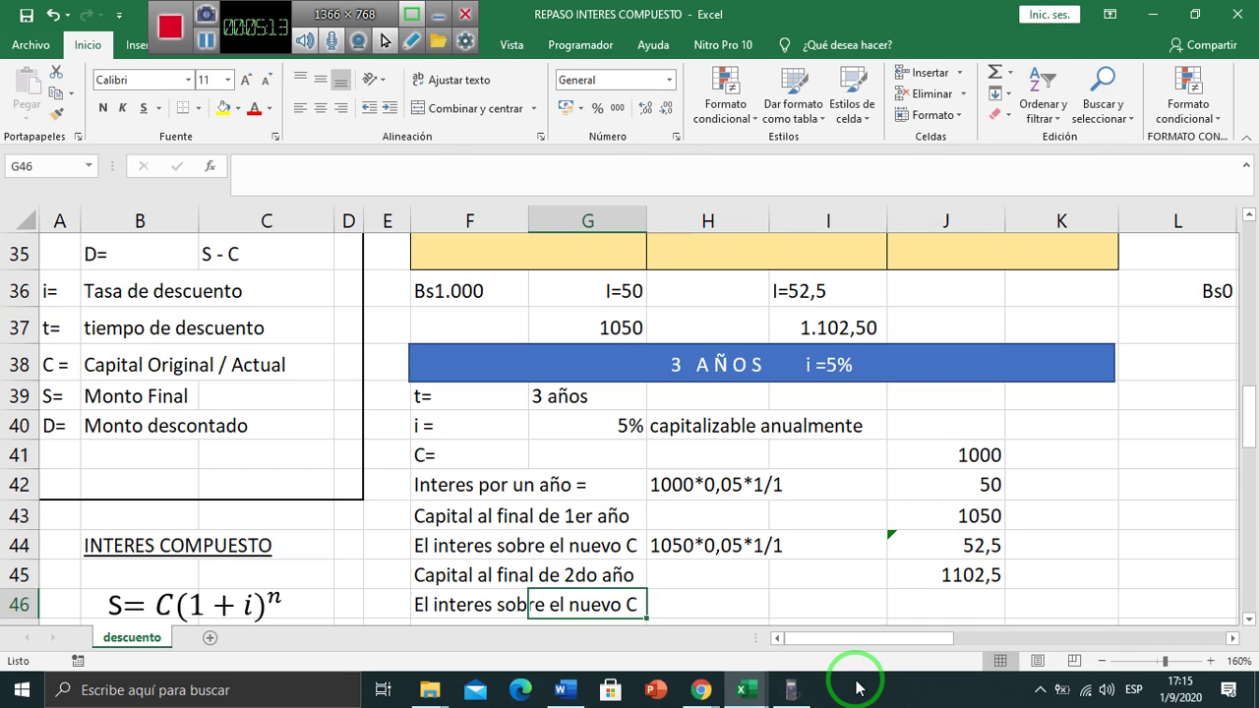
key("Right")
key("Up")
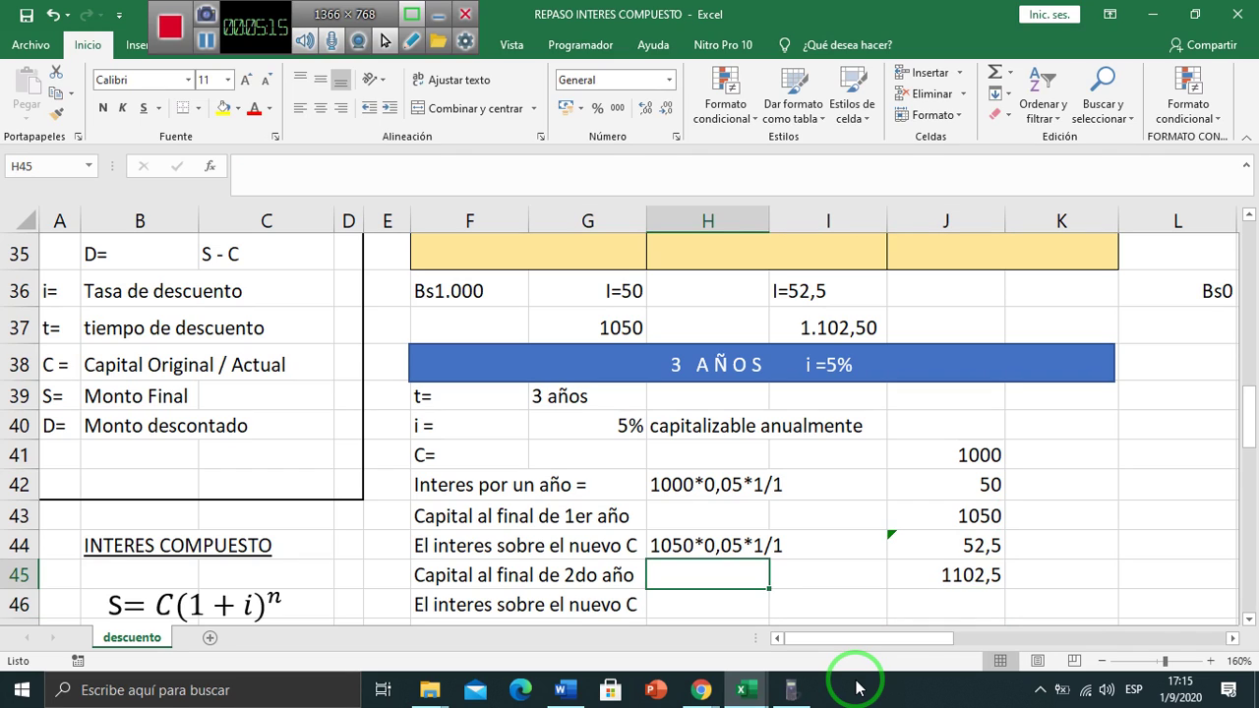
key("Right")
key("Right")
key("Left")
key("Left")
key("Down")
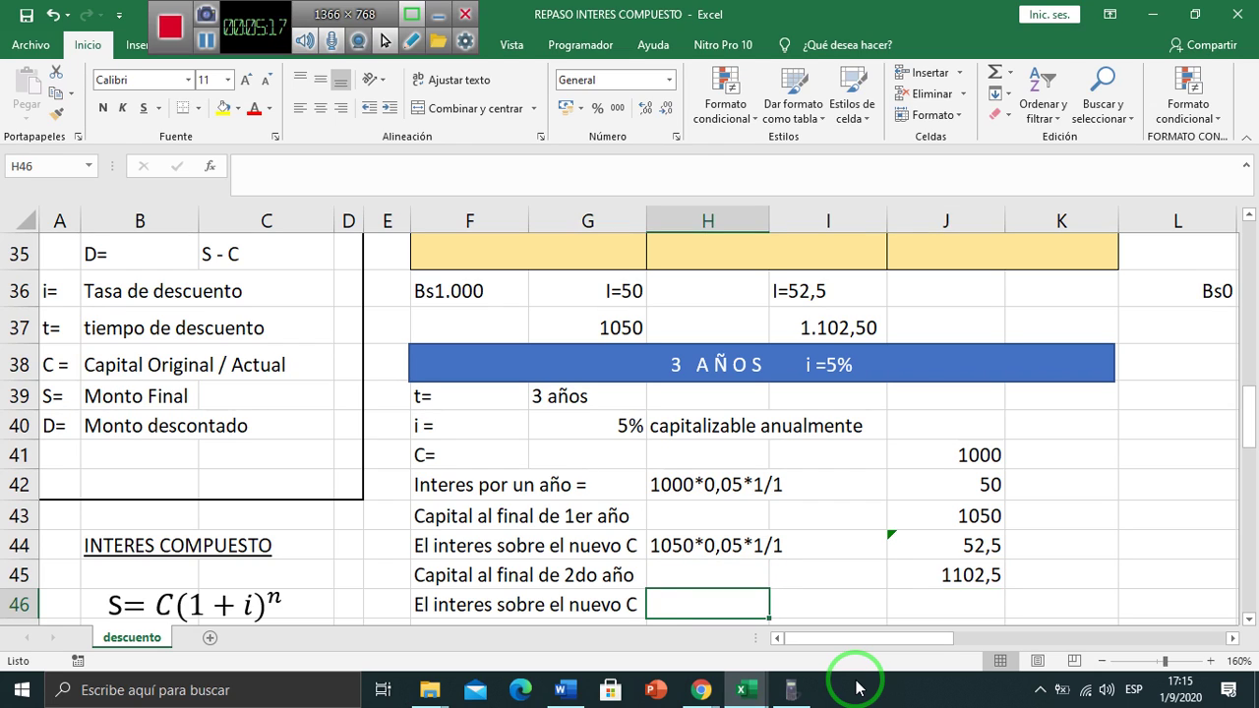
type("1102")
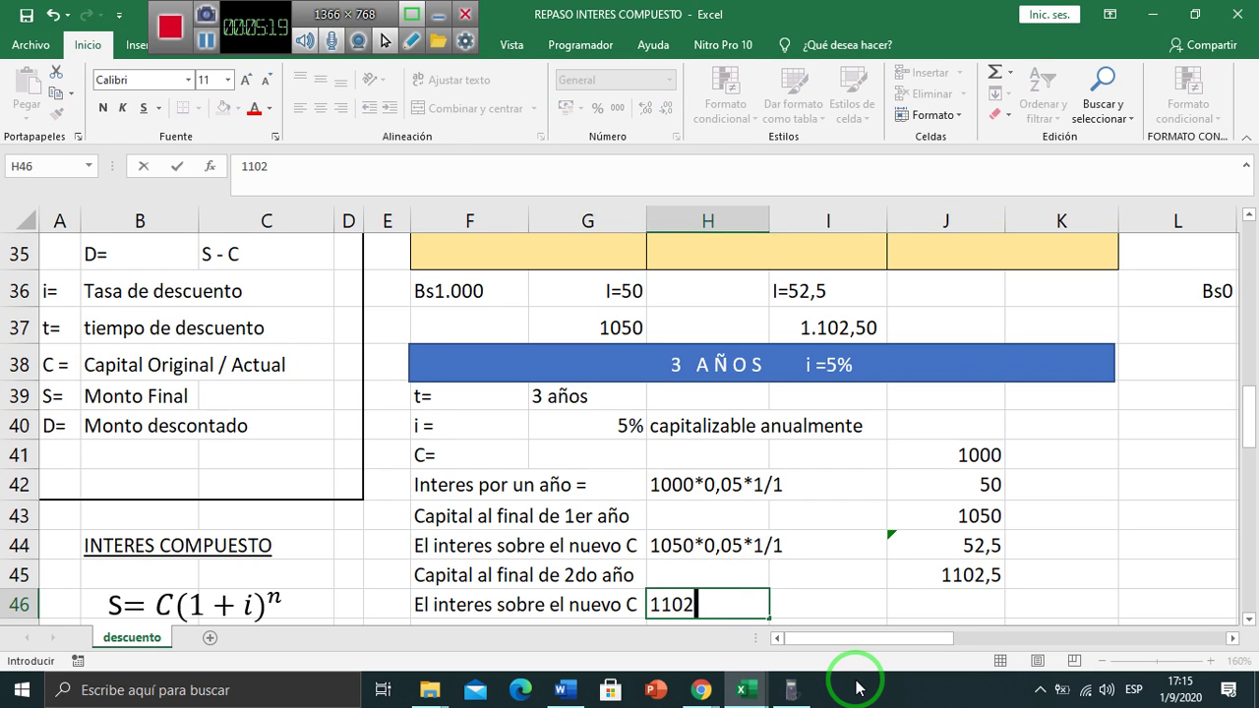
type(",5")
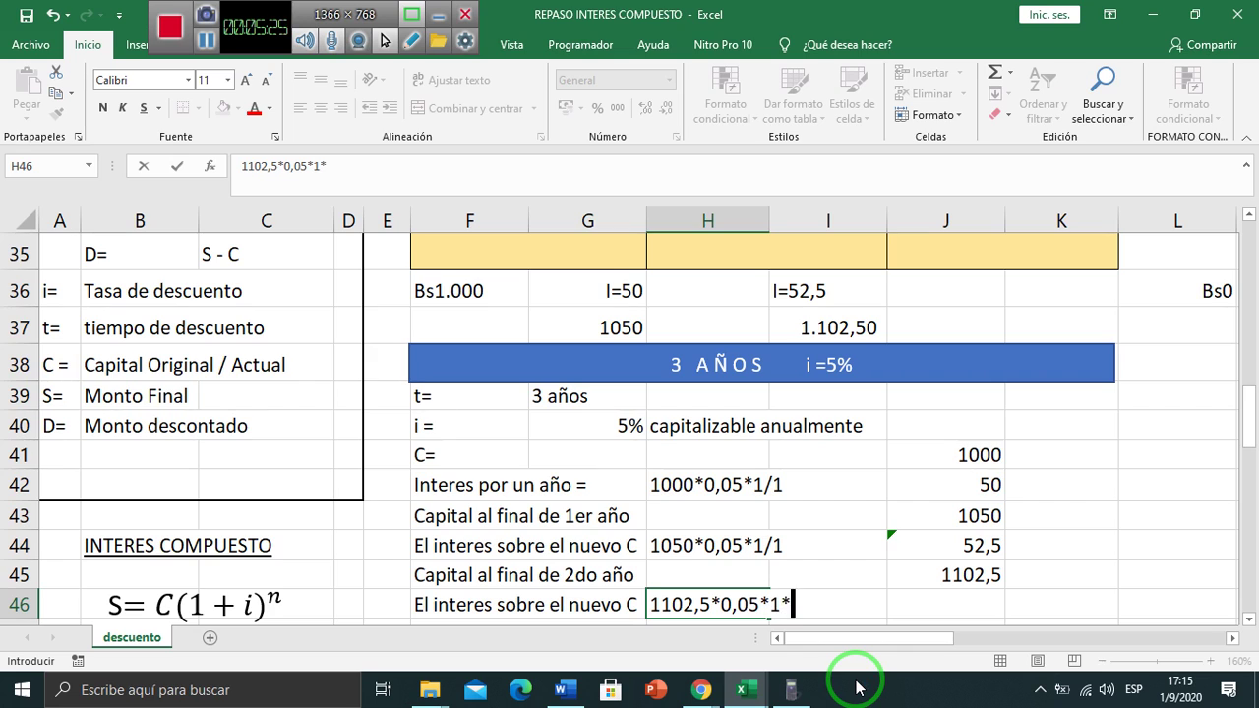
type("*0,05*1/1")
key("Return")
- Copy the calculation from H46 into J46 and turn it into the formula =1102,5*0,05*1/1
key("Up")
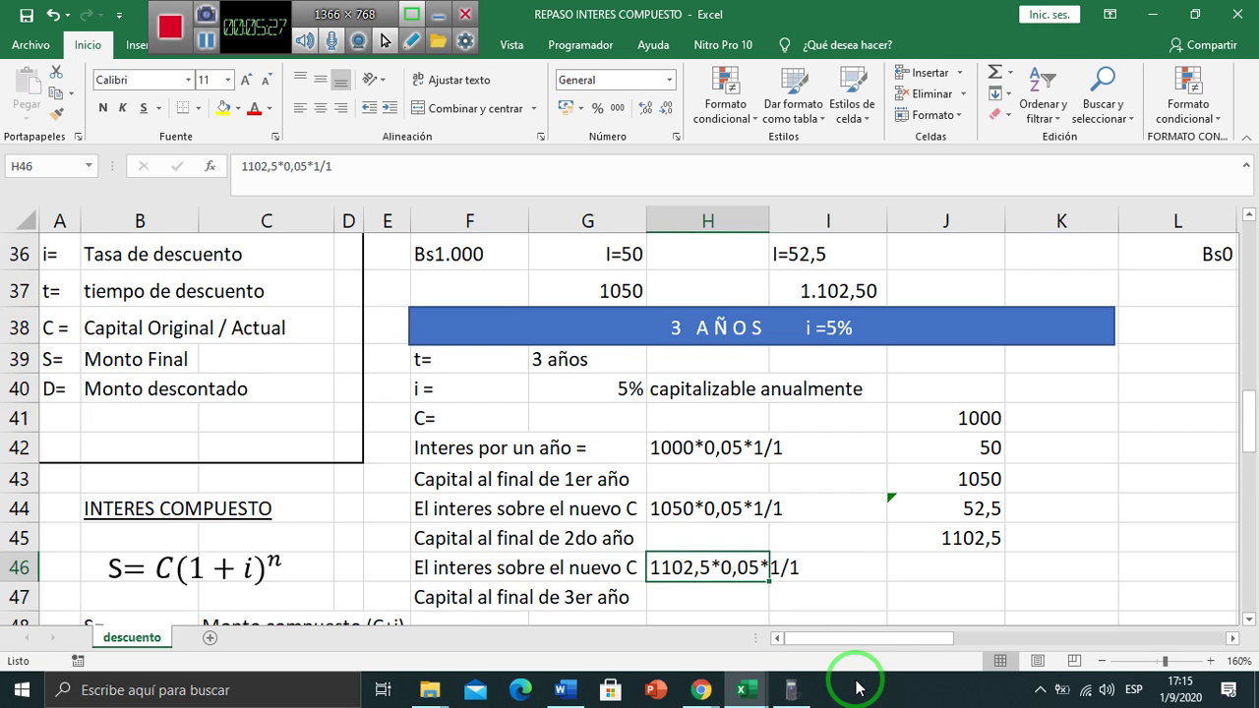
key("Right")
key("Right")
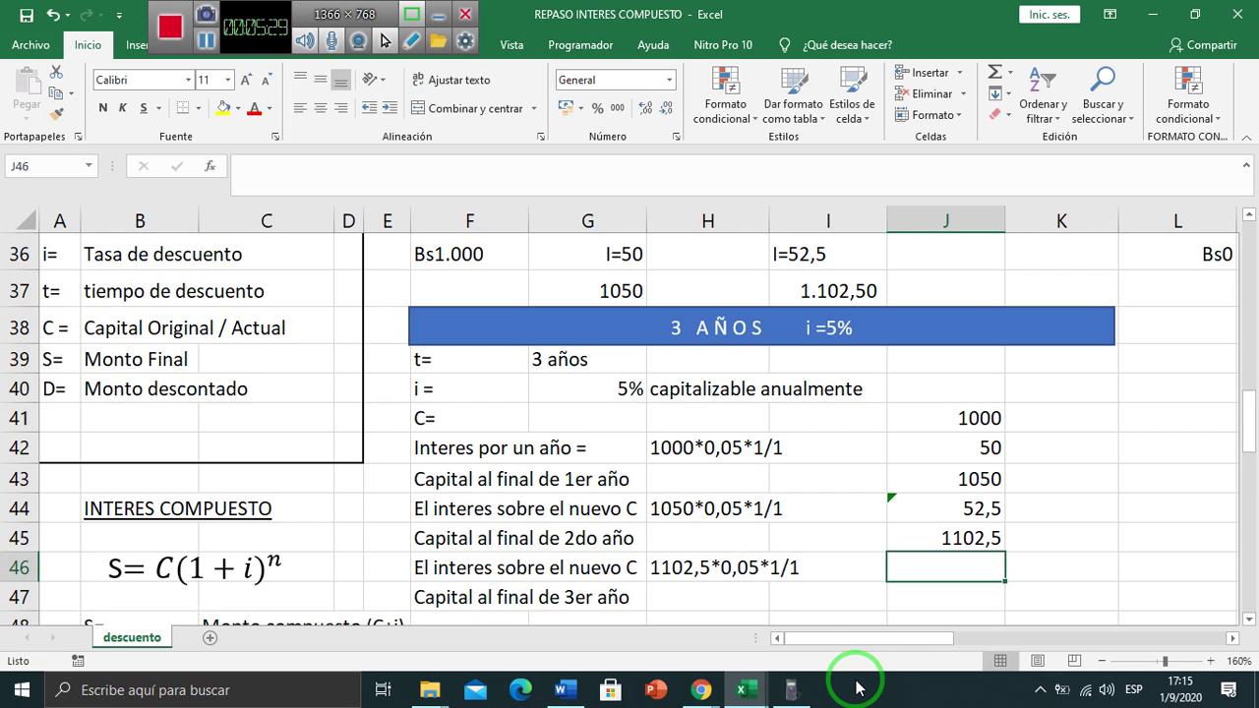
key("Left")
key("Left")
key("Left")
key("Right")
key("ctrl+c")
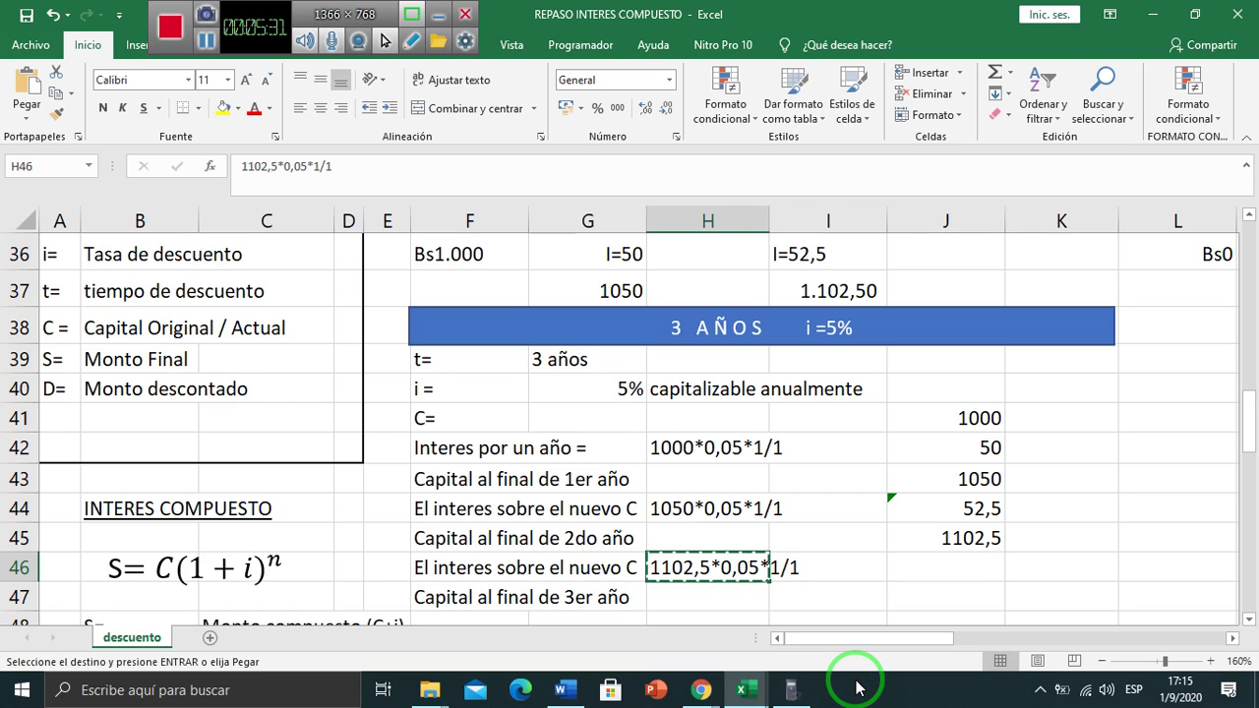
key("Right")
key("Right")
key("Return")
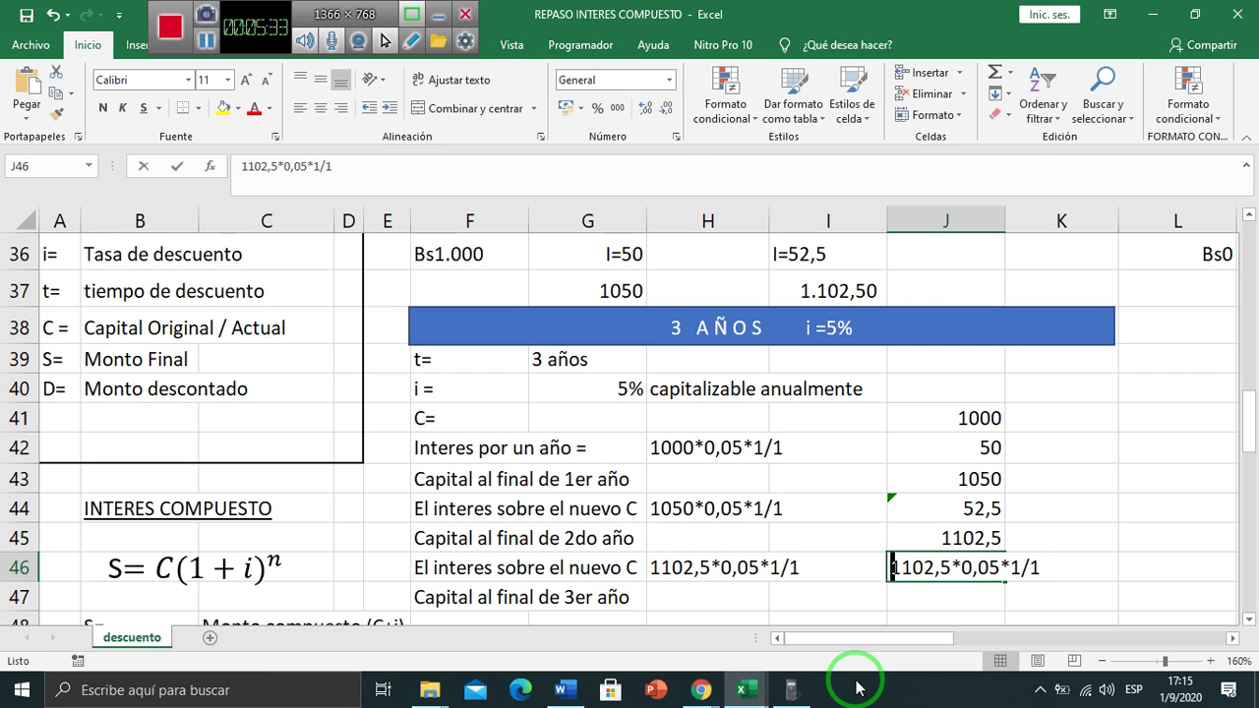
key("F2")
key("Home")
type("*")
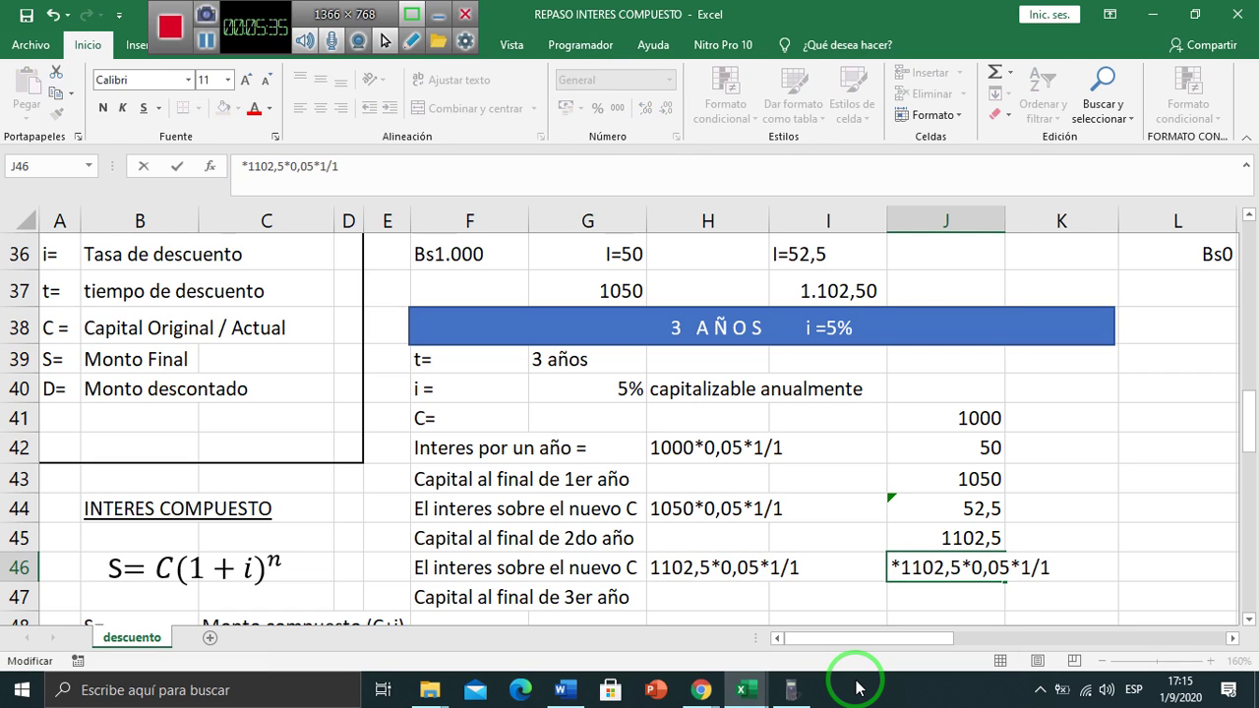
key("BackSpace")
type("=")
key("Return")
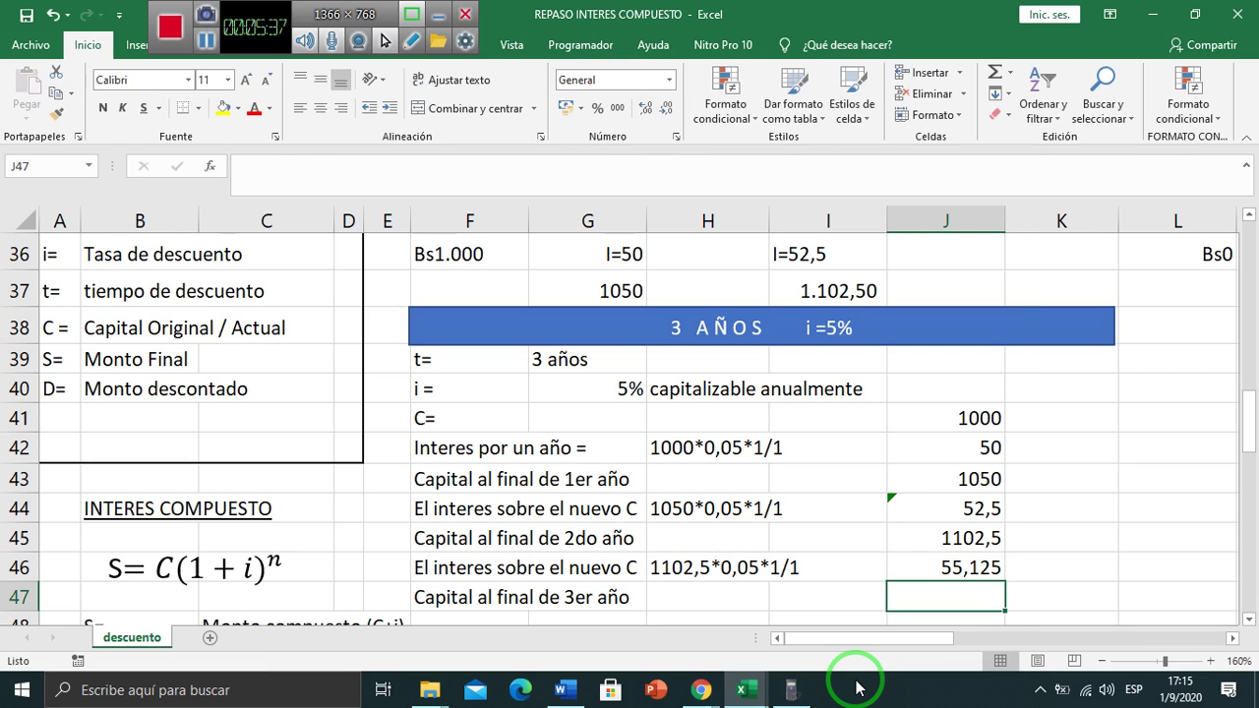
- Copy the second-year interest label from I36 into K36, under the third year of the timeline
key("Up")
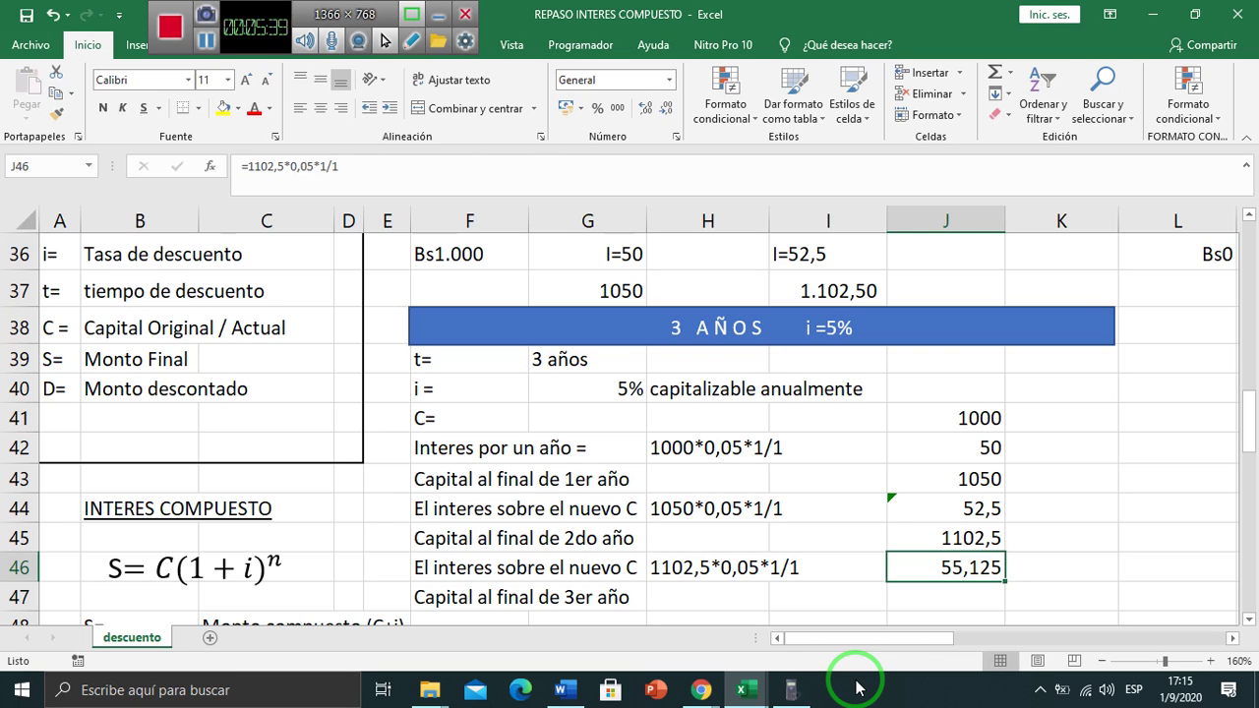
key("Up")
key("Up")
key("Up")
key("Up")
key("Up")
key("Up")
key("Up")
key("Up")
key("Up")
key("Up")
key("Up")
key("Up")
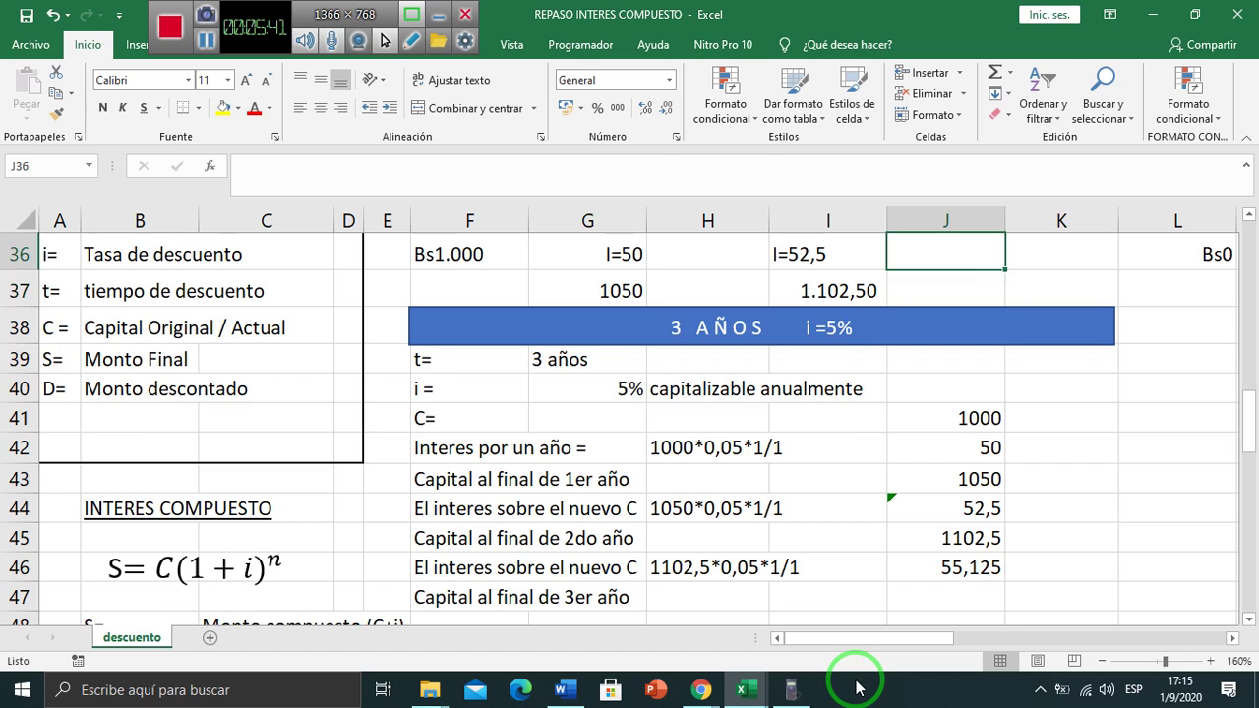
key("Down")
key("Down")
key("Down")
key("Right")
key("Up")
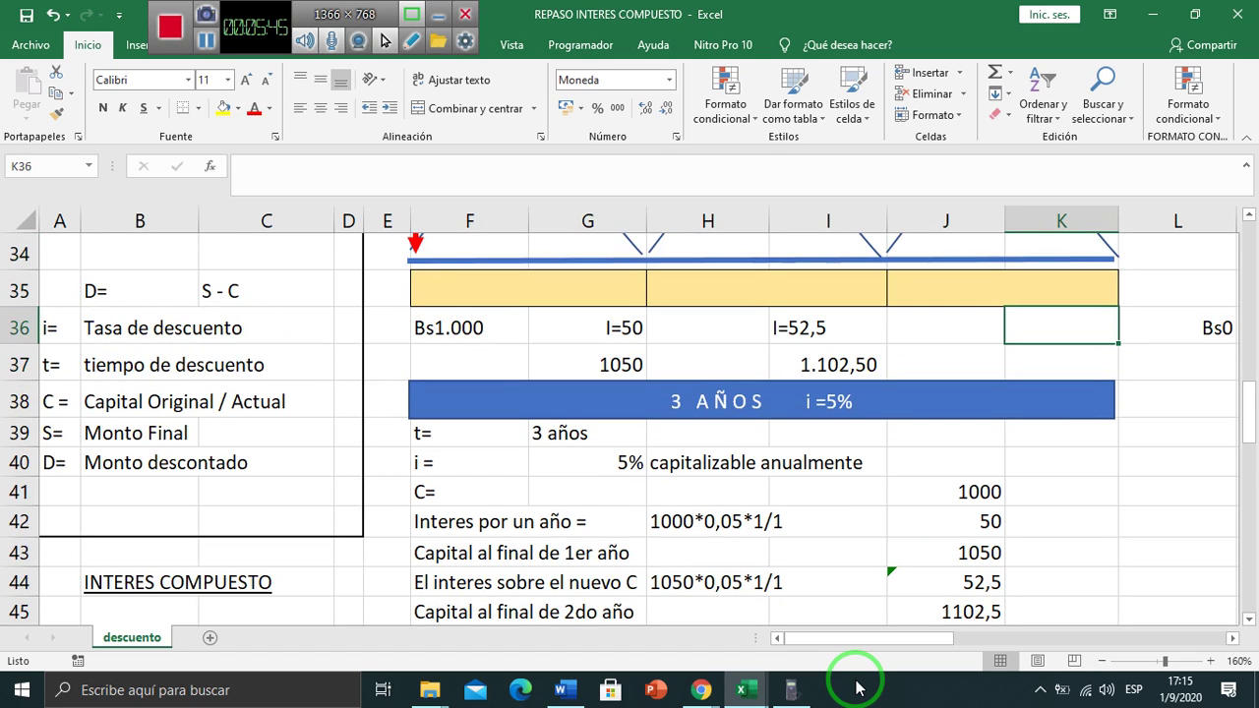
key("Left")
key("Left")
key("ctrl+c")
key("Right")
key("Right")
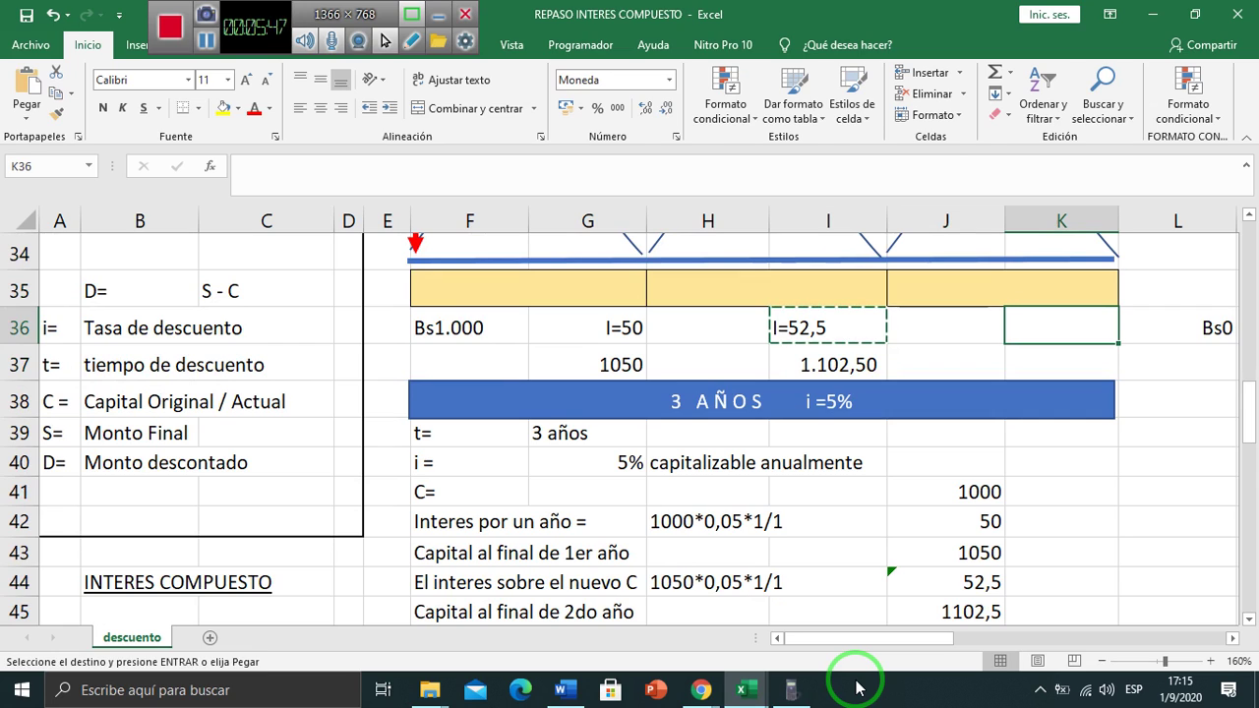
key("Return")
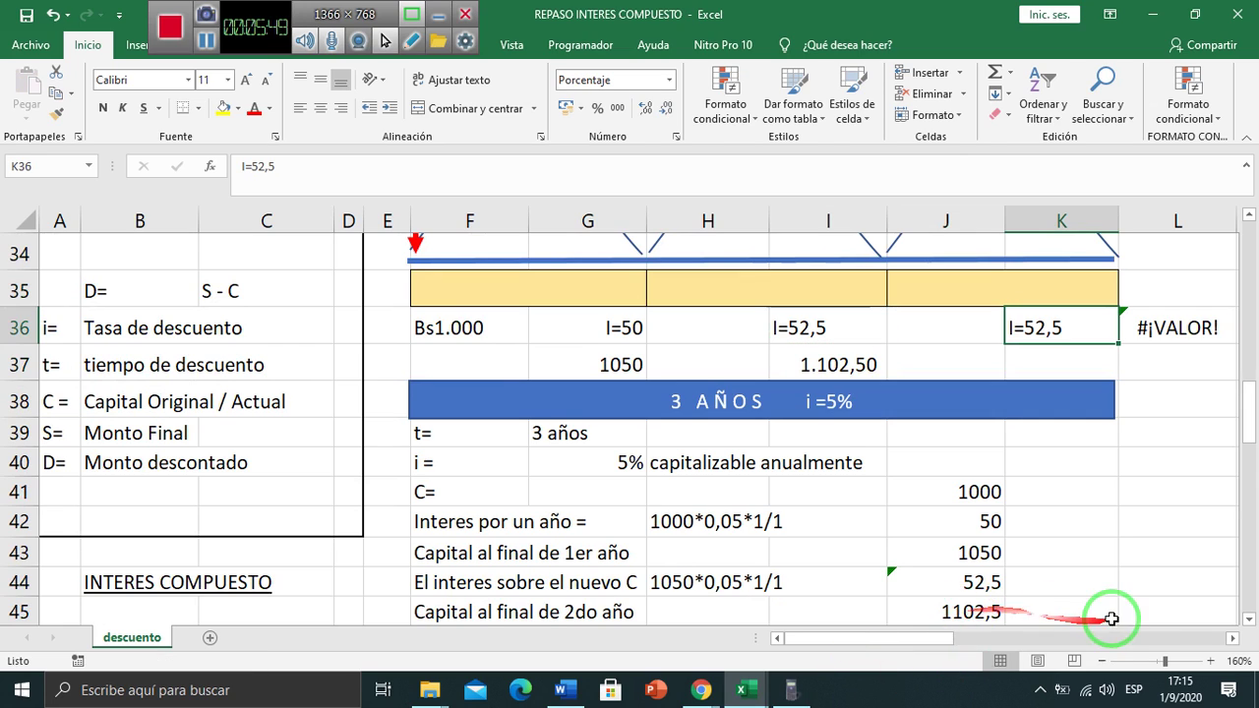
- Change the interest label in K36 to "I=55,13"
left_click(1249, 619)
left_click(1249, 619)
left_click(1249, 619)
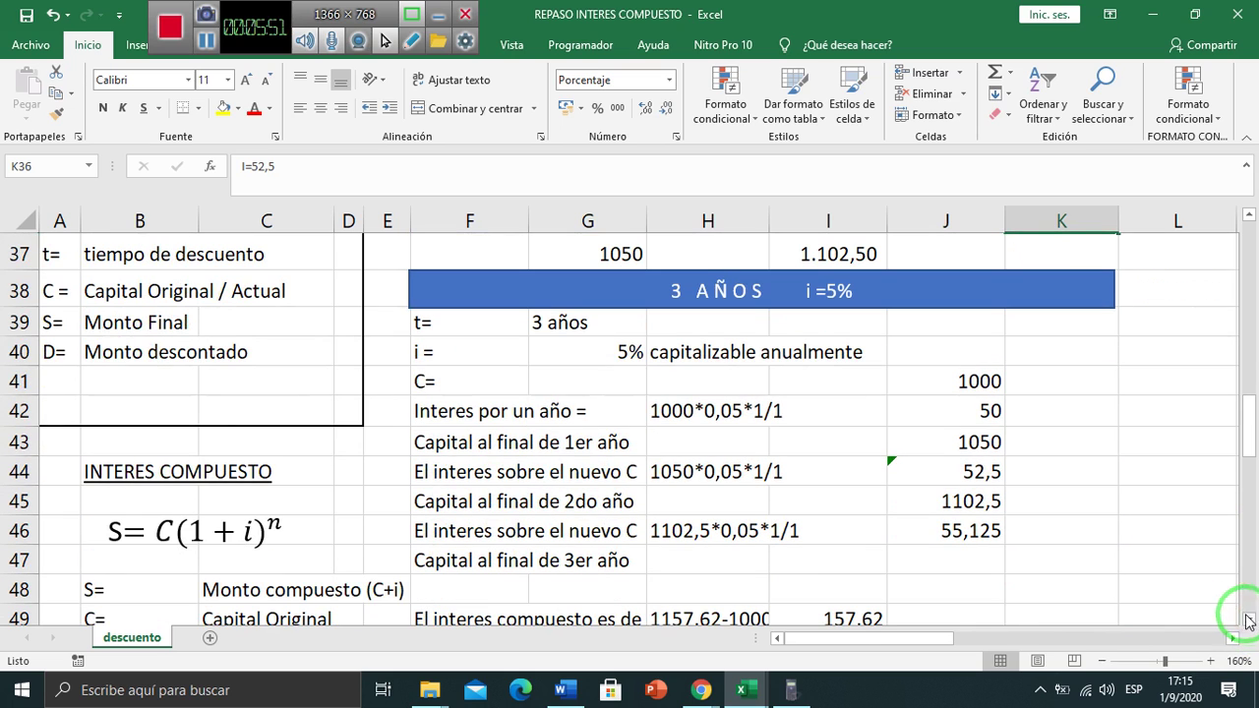
scroll(1213, 582, "up", 3)
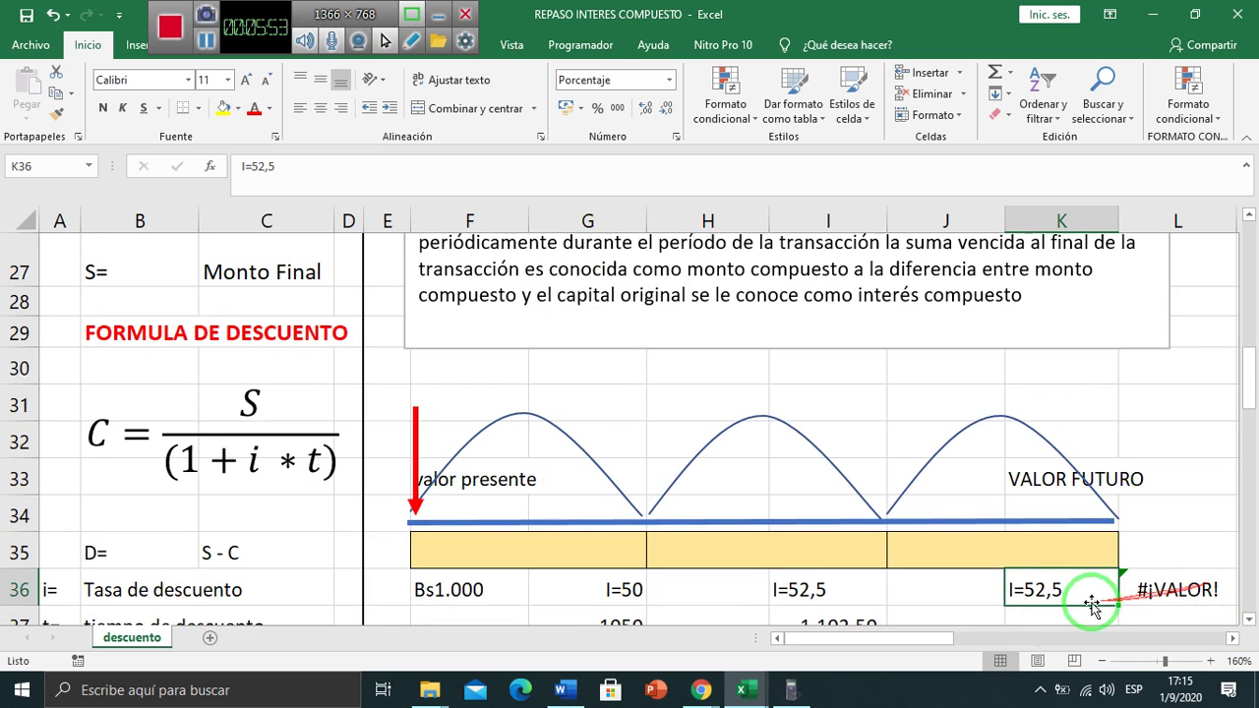
key("F2")
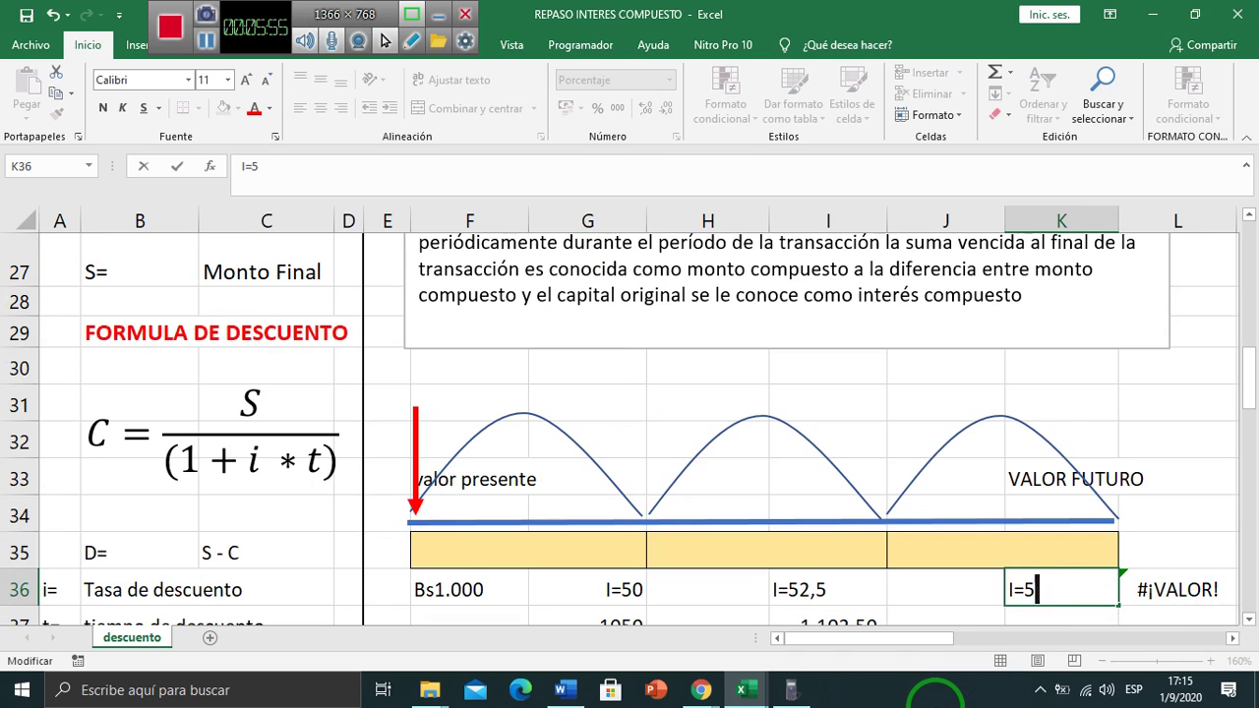
type("3")
key("Return")
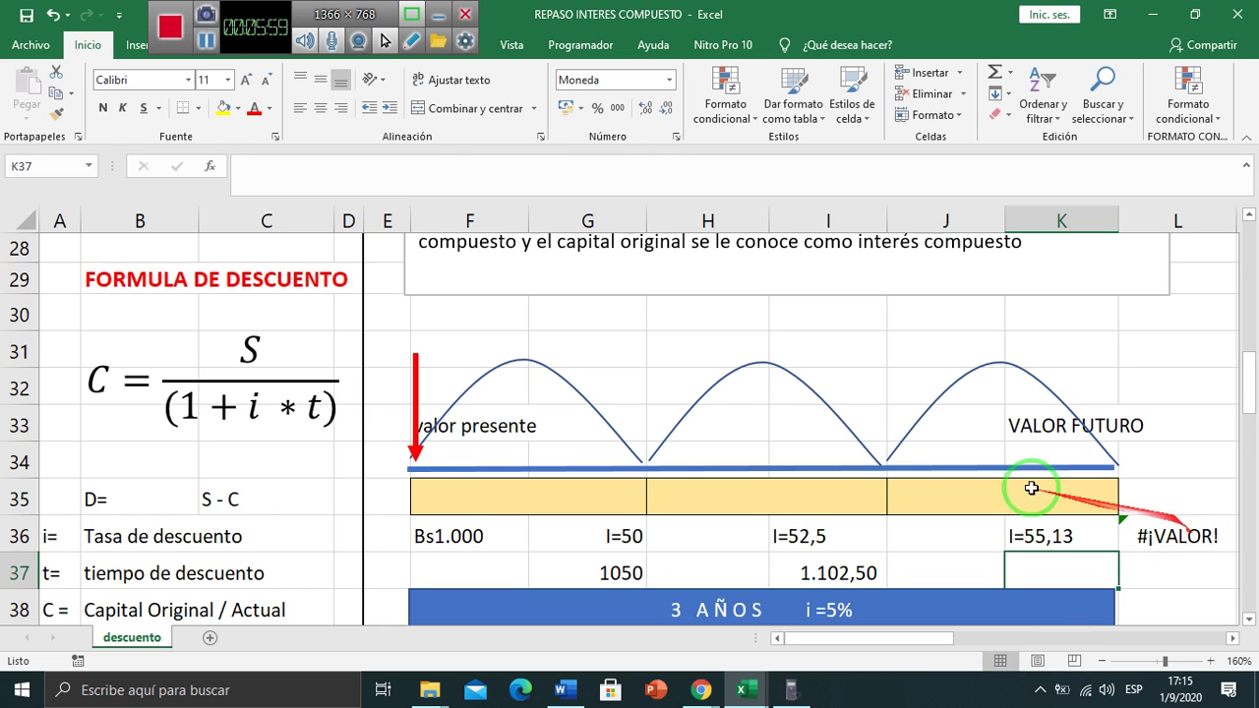
- Enter the sum +1102,5+55,13 in K37 and display the result with two decimals
type("+110")
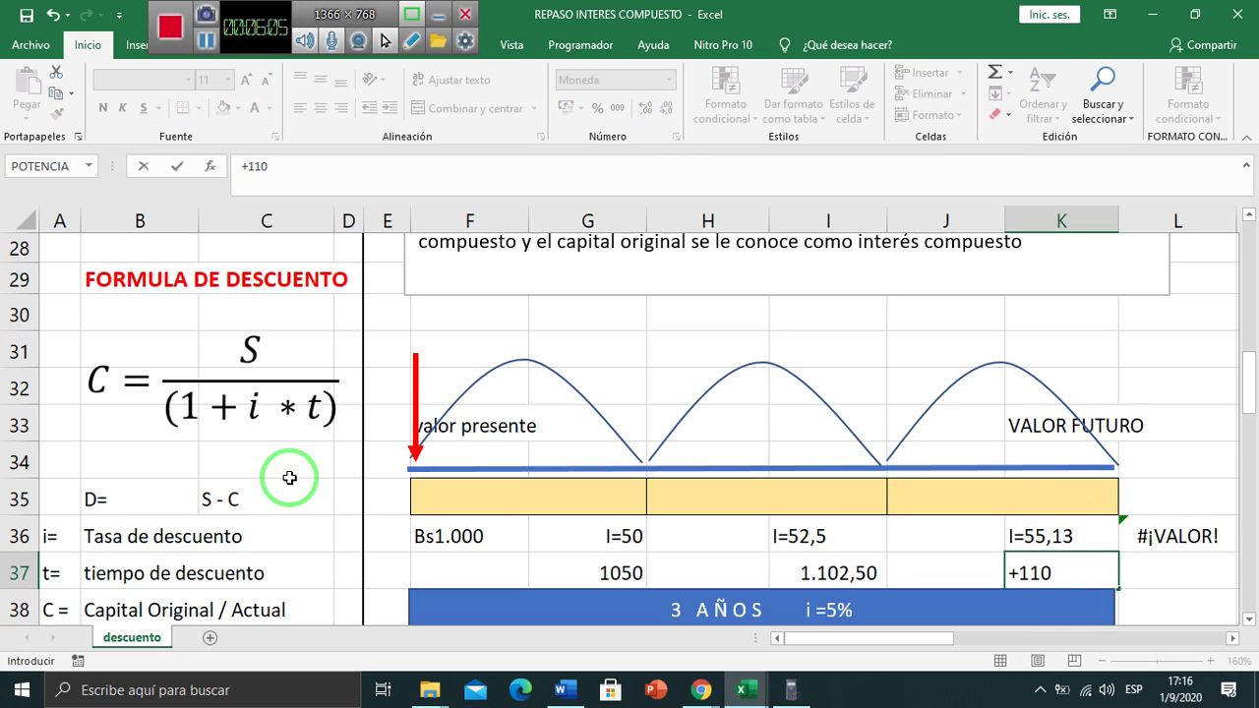
type("2,5+55,13")
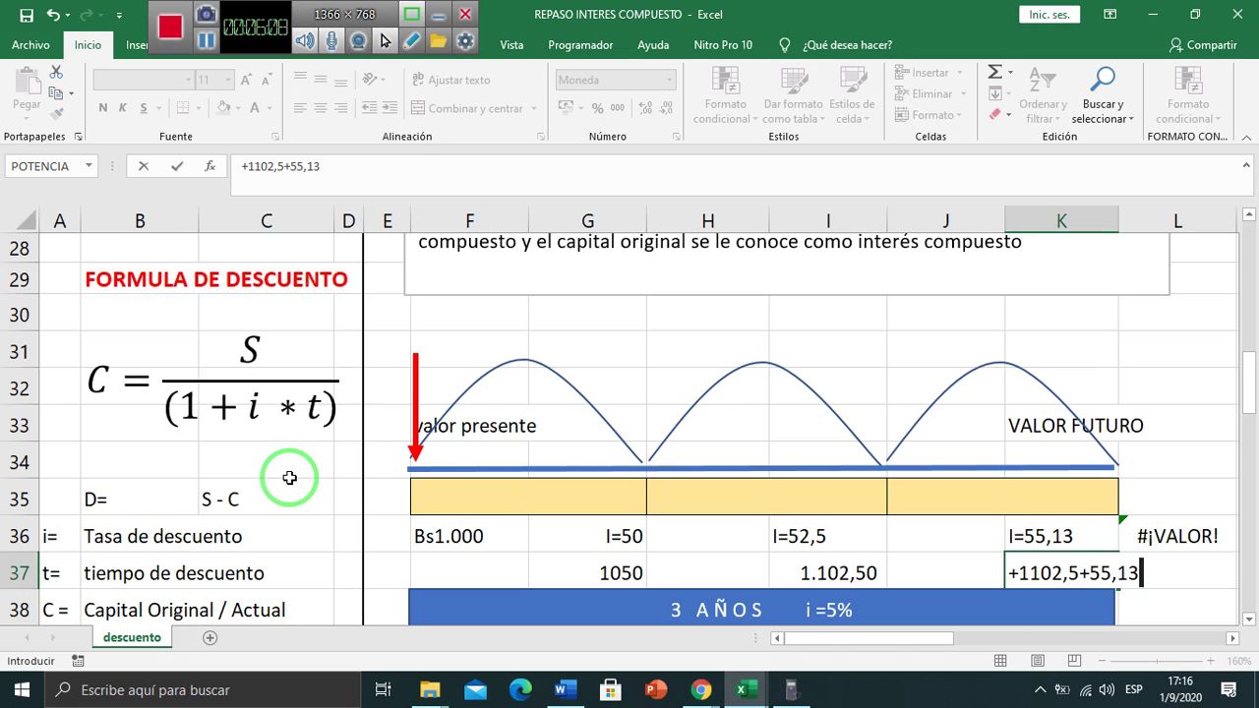
key("Return")
key("Up")
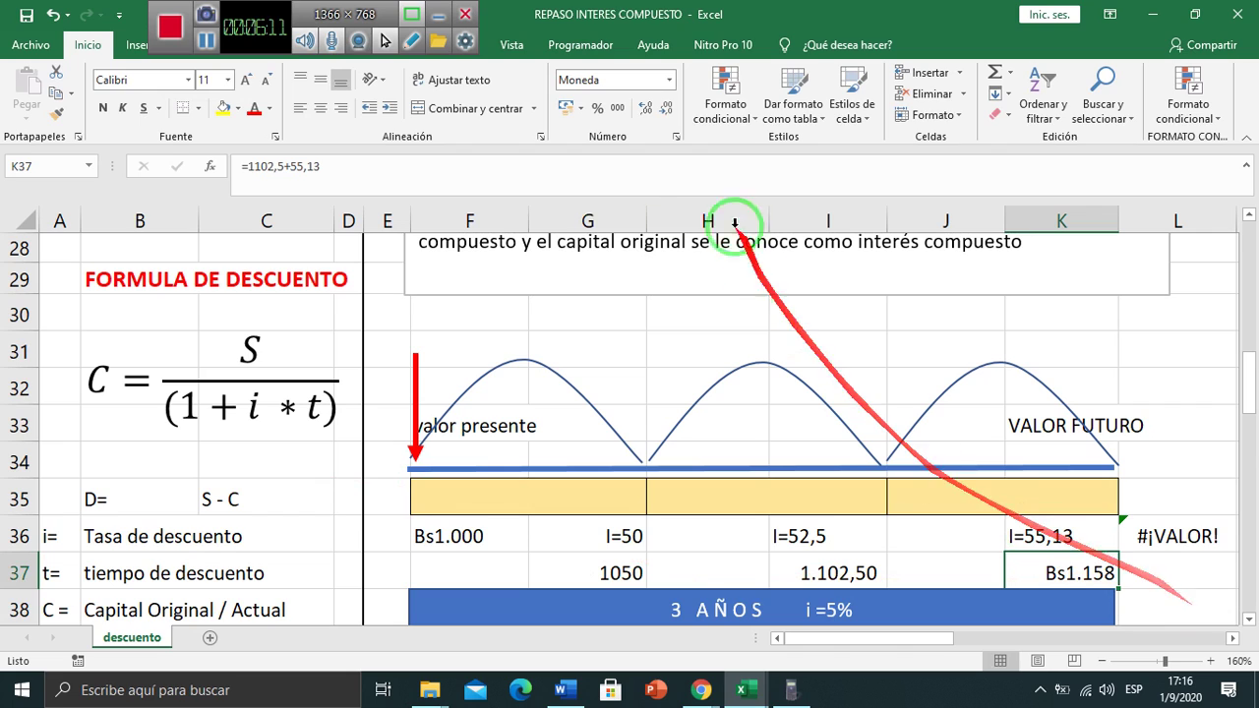
left_click(644, 110)
left_click(644, 110)
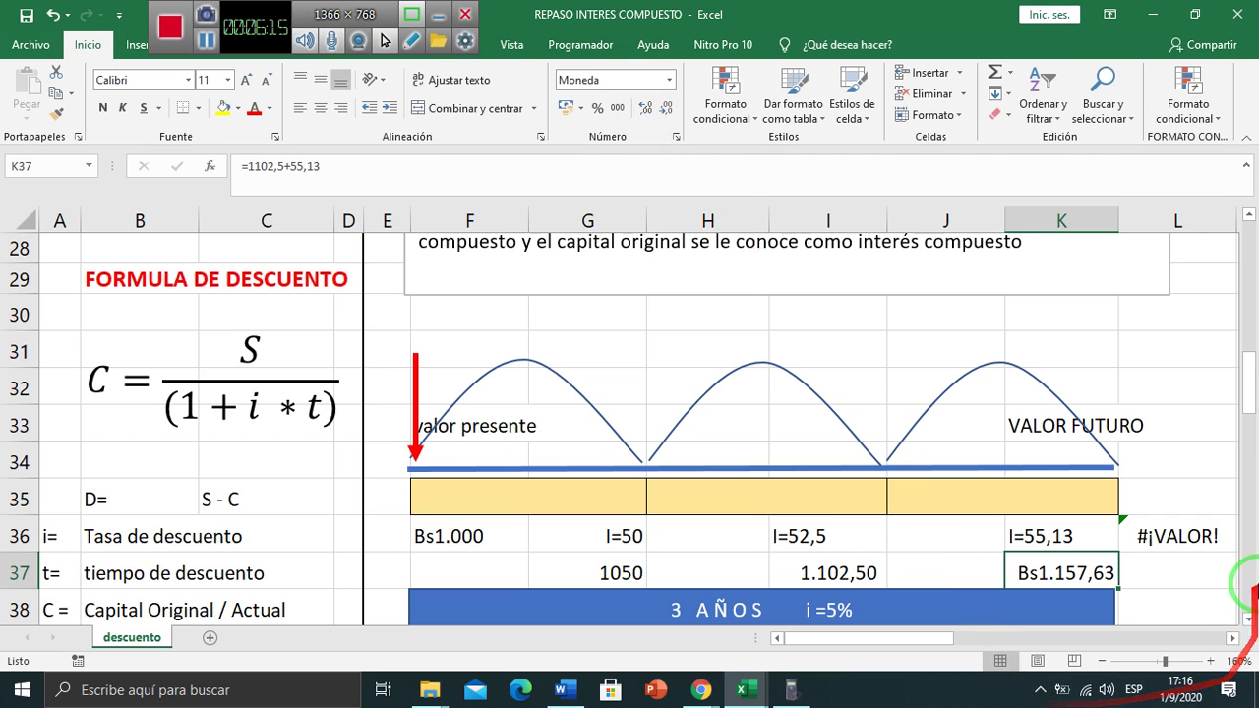
- Calculate the capital at the end of the third year in J47 by adding J45 and J46
left_click(1247, 620)
left_click_drag(1247, 620, 1247, 622)
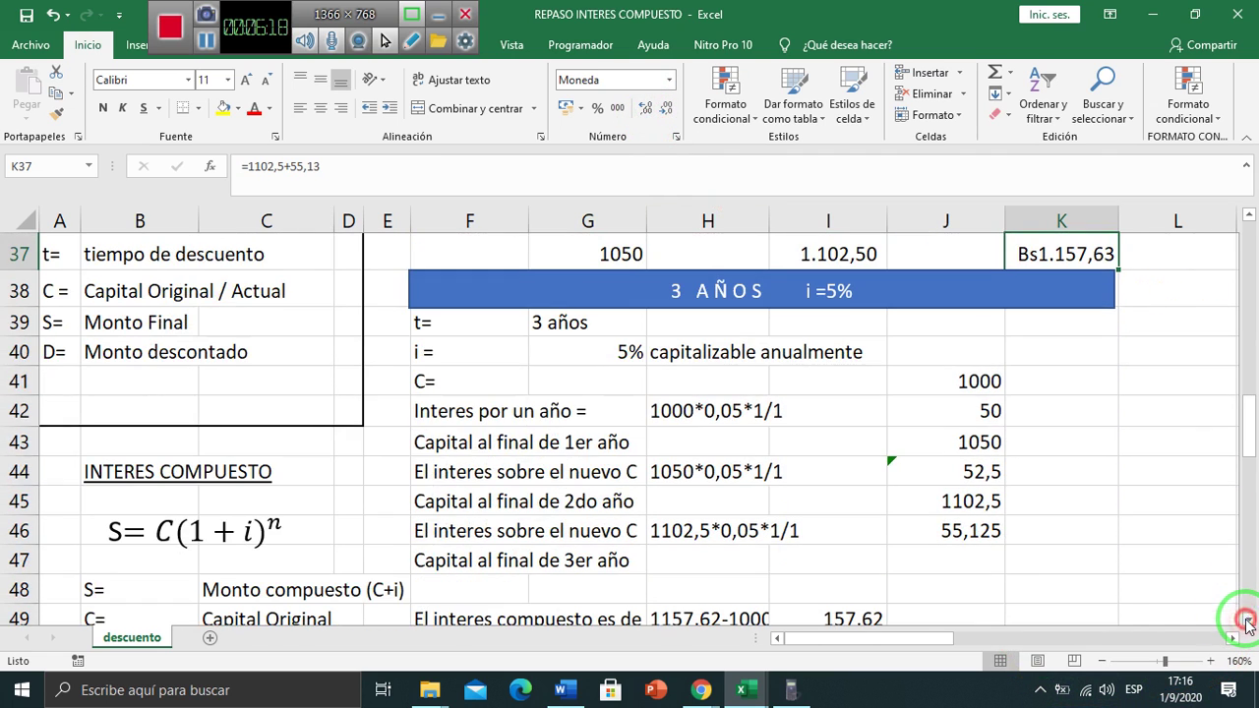
left_click(718, 556)
left_click(959, 565)
type("+")
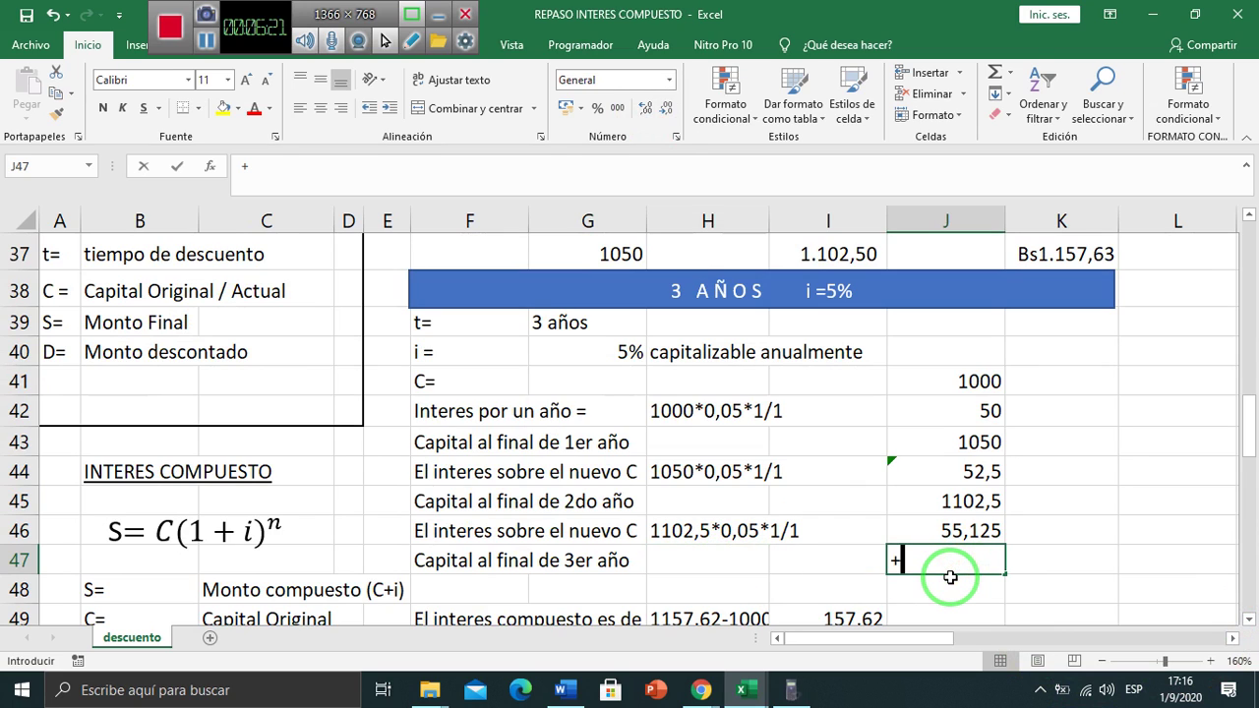
key("Up")
key("Up")
type("+")
key("Up")
key("Return")
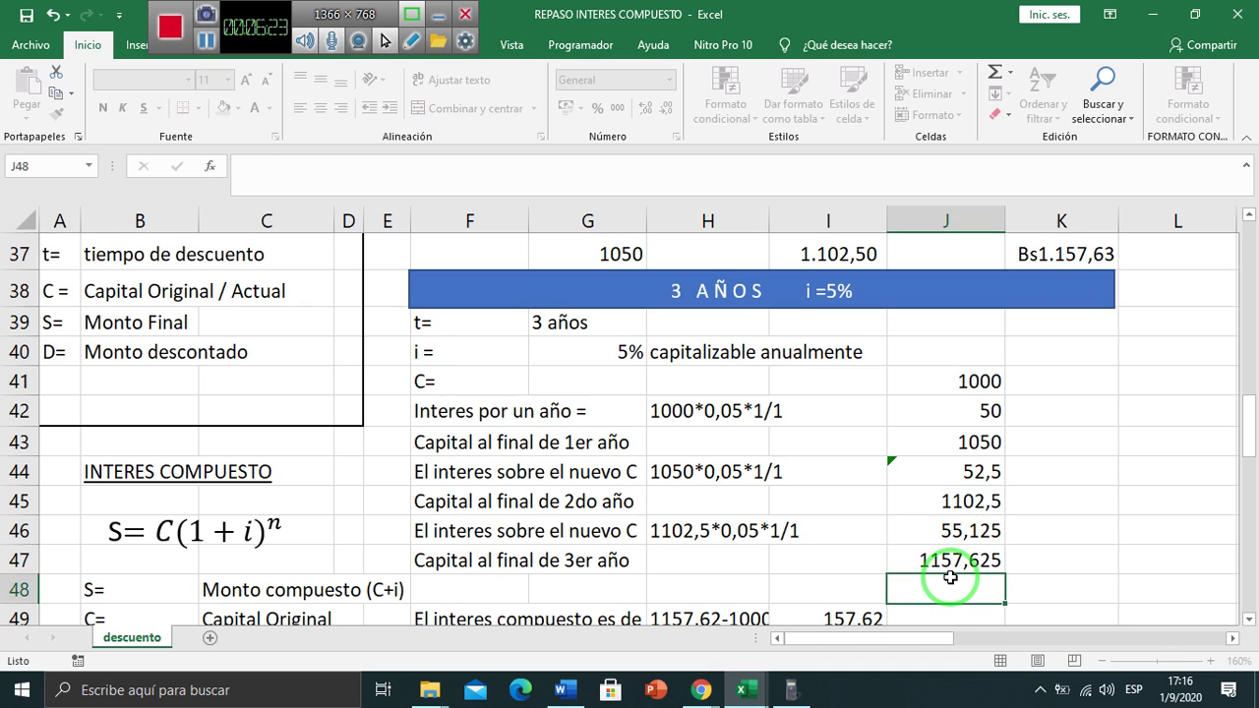
key("Up")
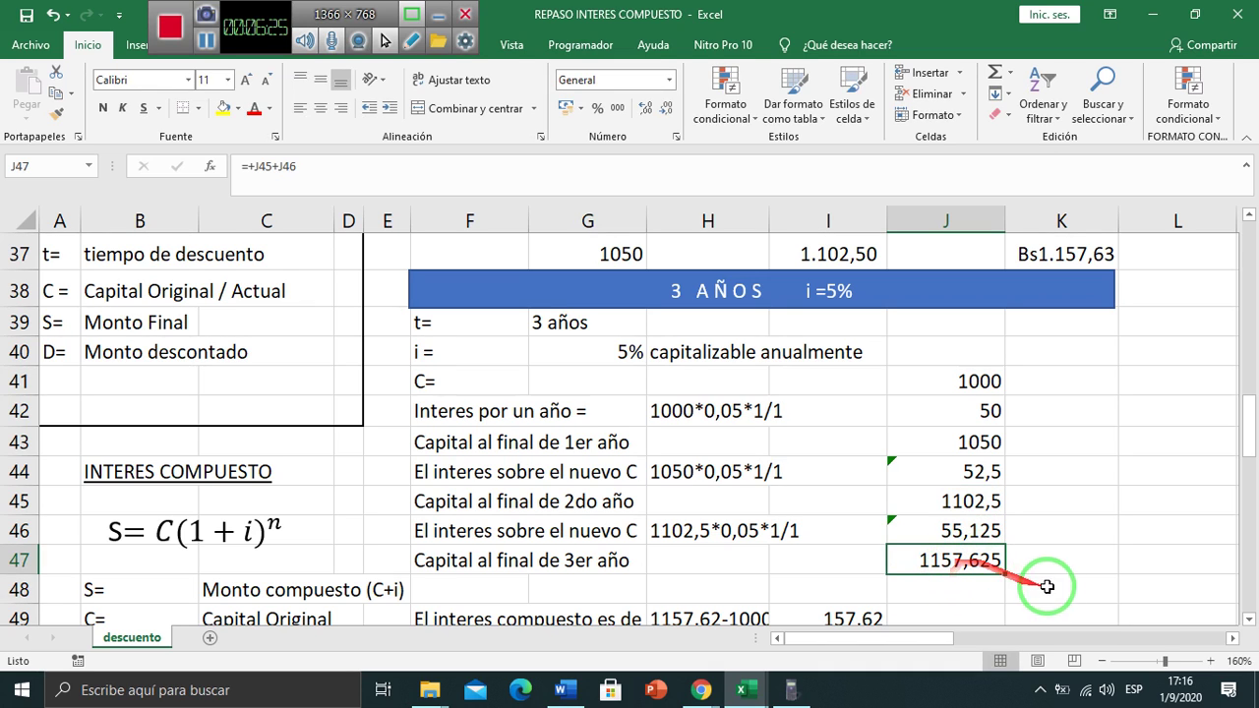
- Format the amounts in J41:J47 to show two decimal places
left_click_drag(959, 383, 952, 556)
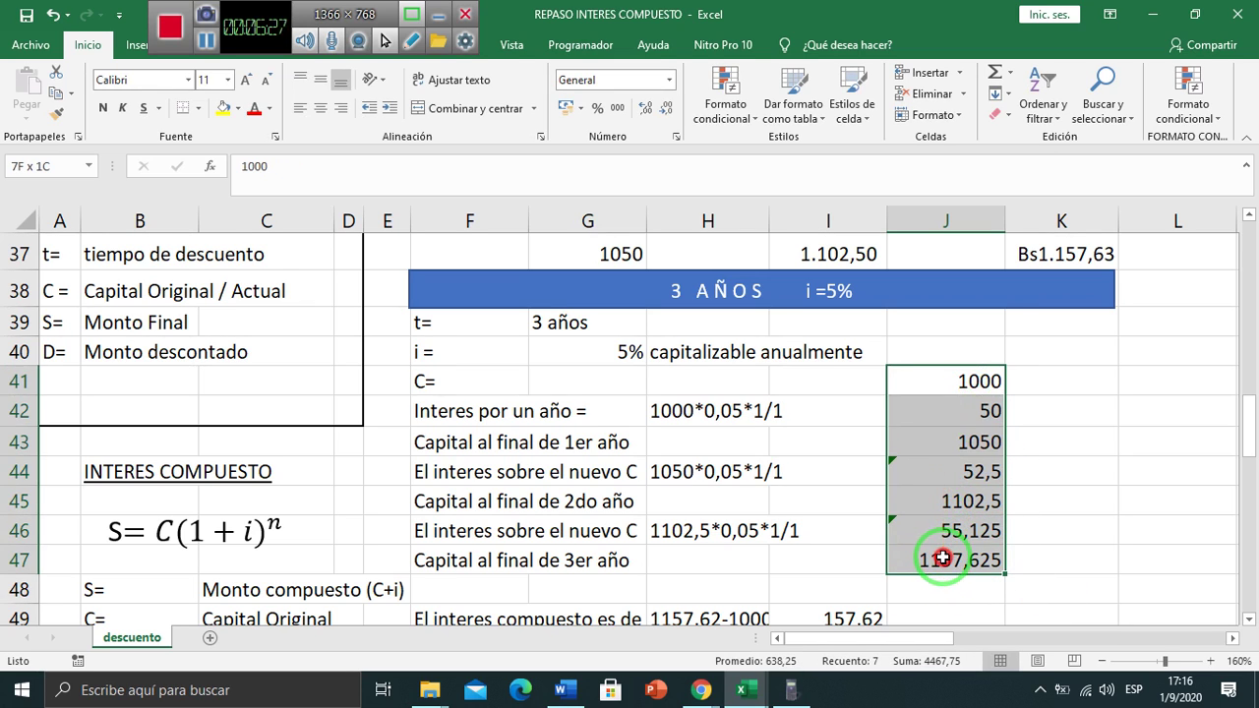
left_click(668, 108)
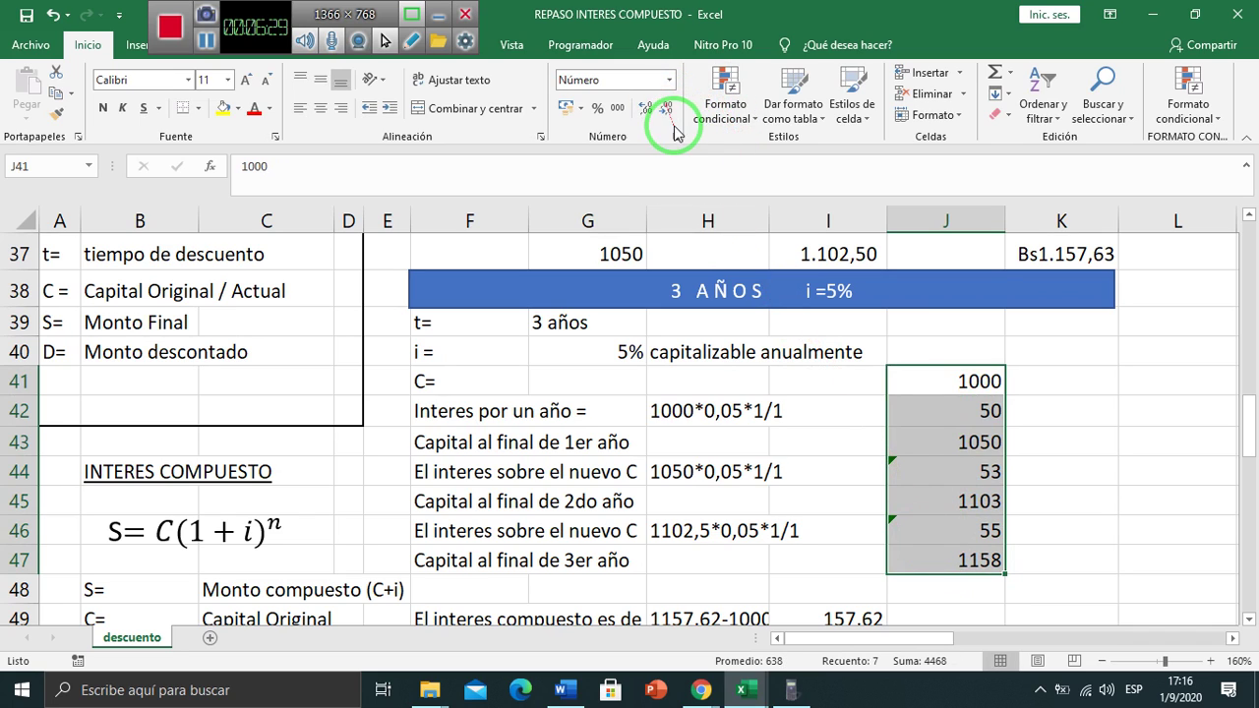
left_click(645, 108)
left_click(645, 108)
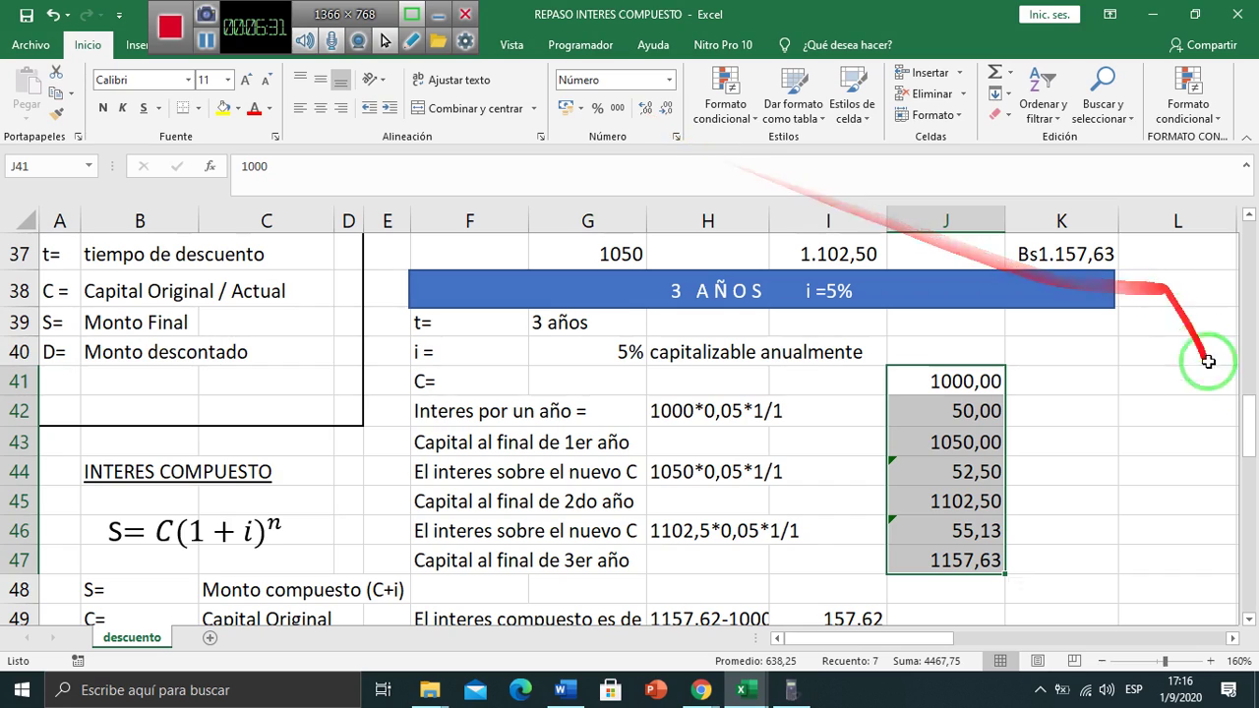
- Clear the interest formula in cell K15 below the simple interest timeline
left_click_drag(1249, 422, 1235, 317)
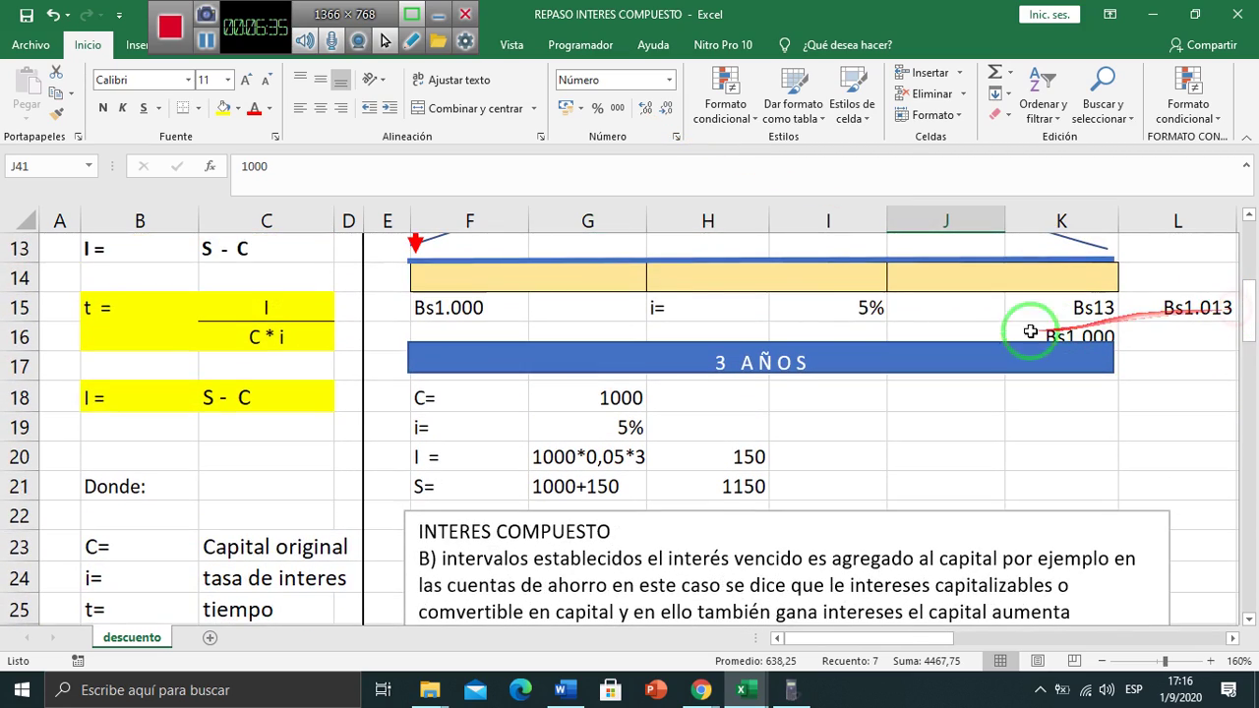
left_click(1090, 308)
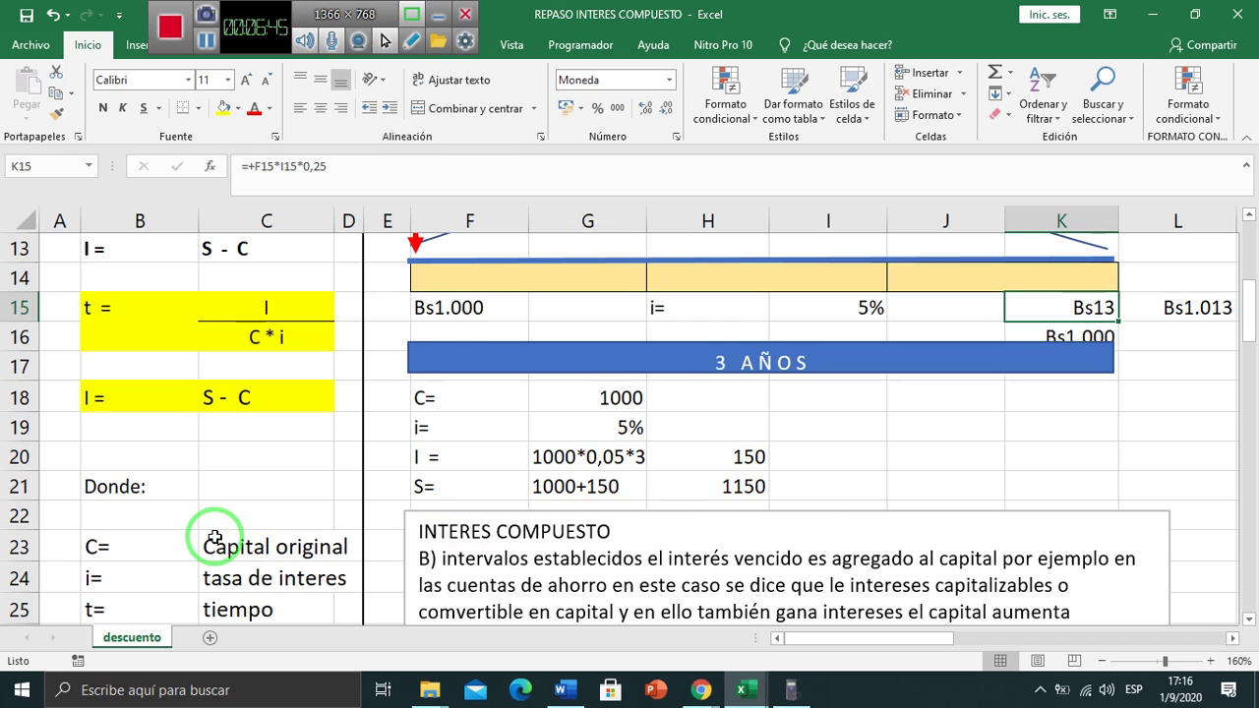
key("Delete")
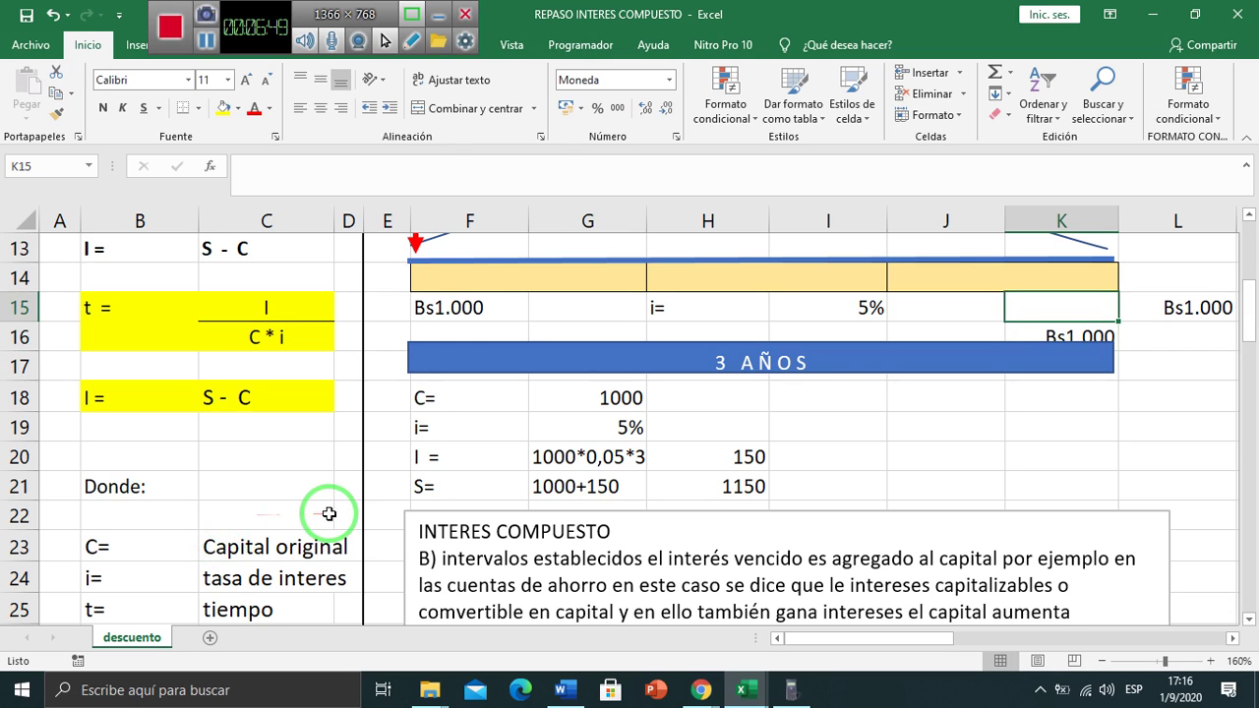
- Enter 150 as the simple interest amount in K15 below the timeline
left_click(559, 456)
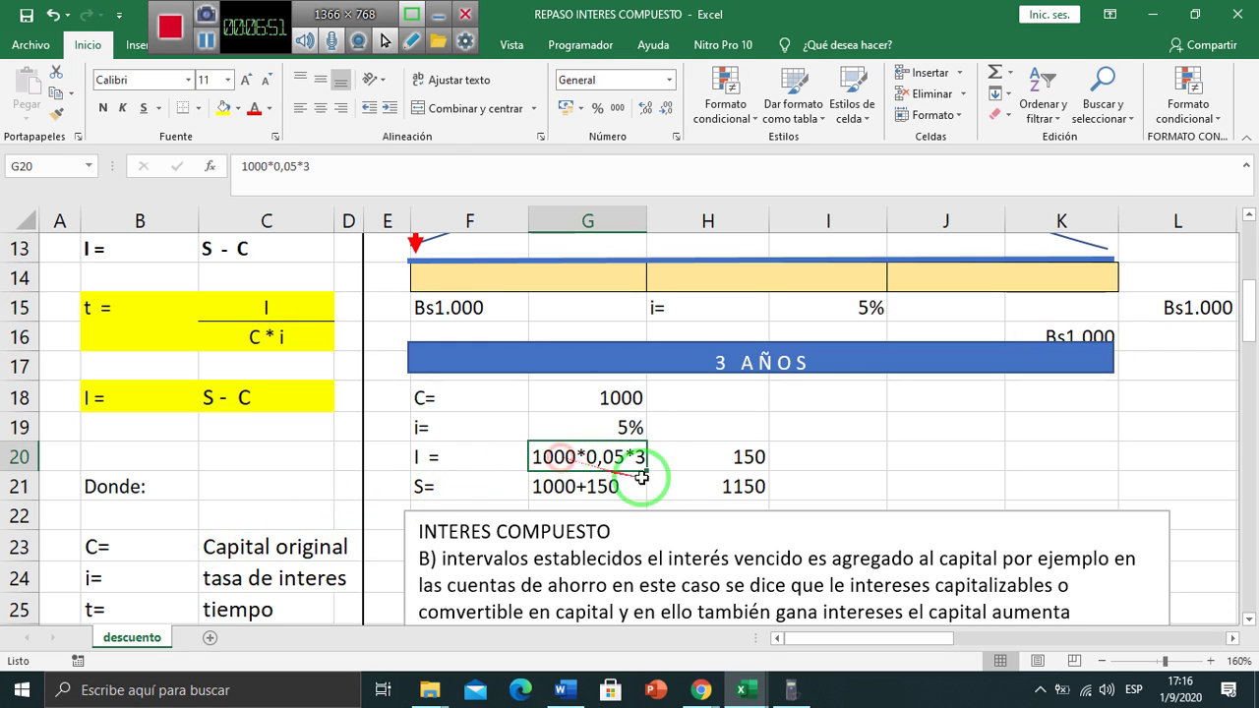
left_click(712, 461)
left_click(1058, 310)
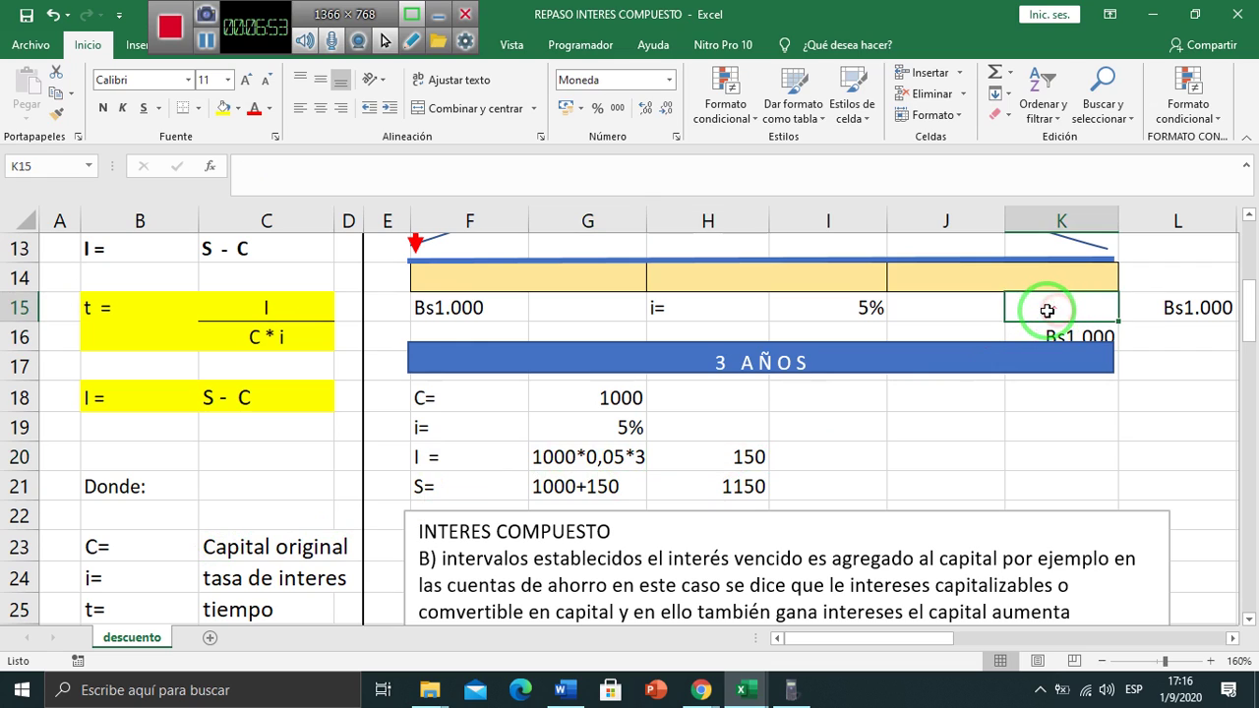
type("150")
key("Return")
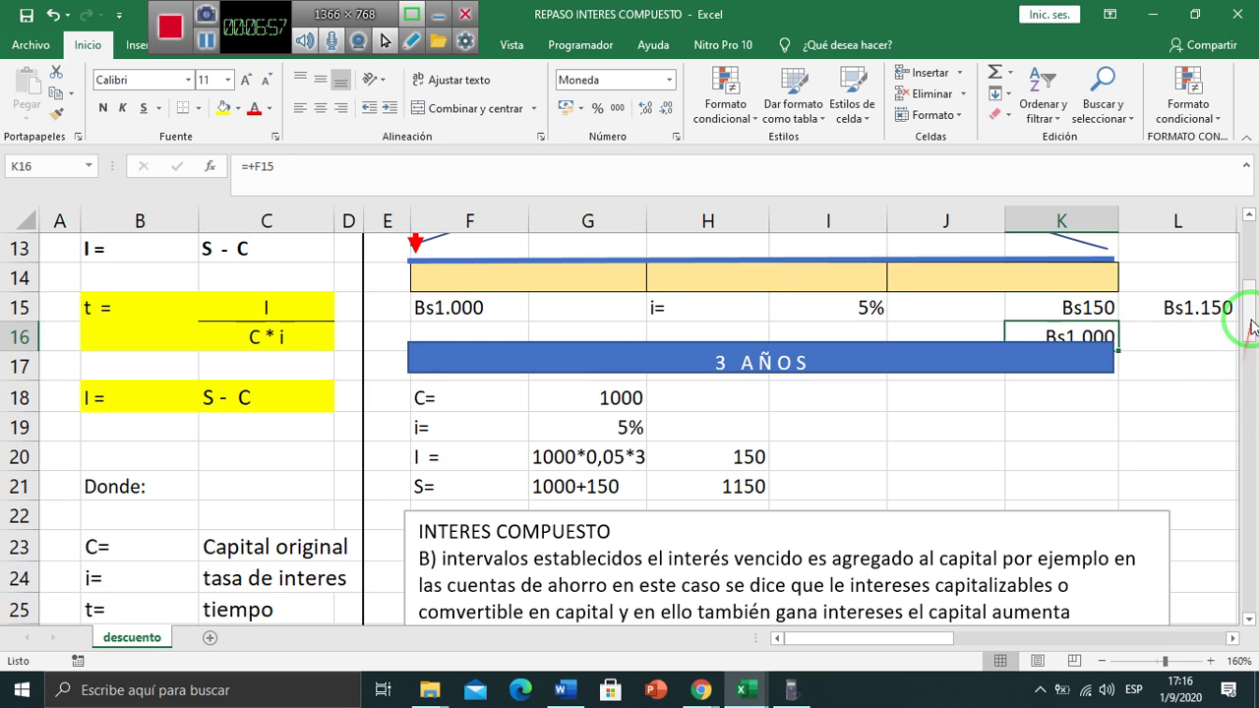
- Clear the existing compound interest calculation and its result from H49 and I49
left_click_drag(1249, 324, 1242, 422)
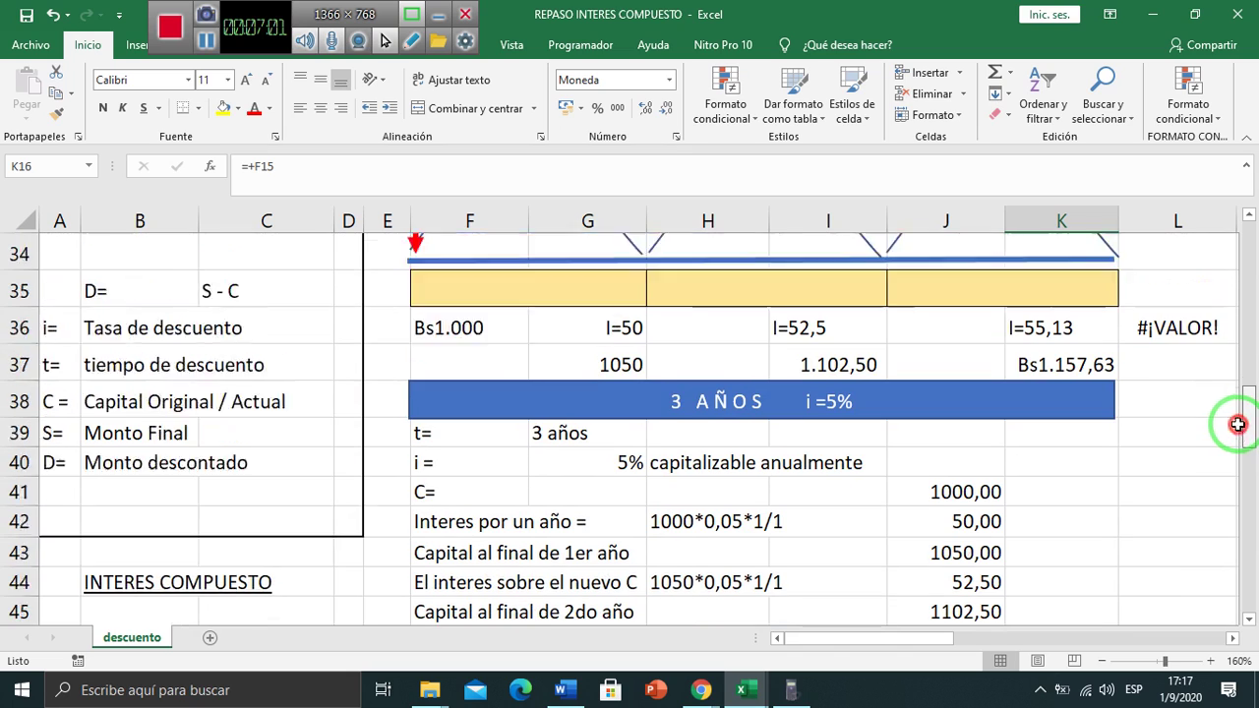
left_click(1058, 364)
left_click(1086, 328)
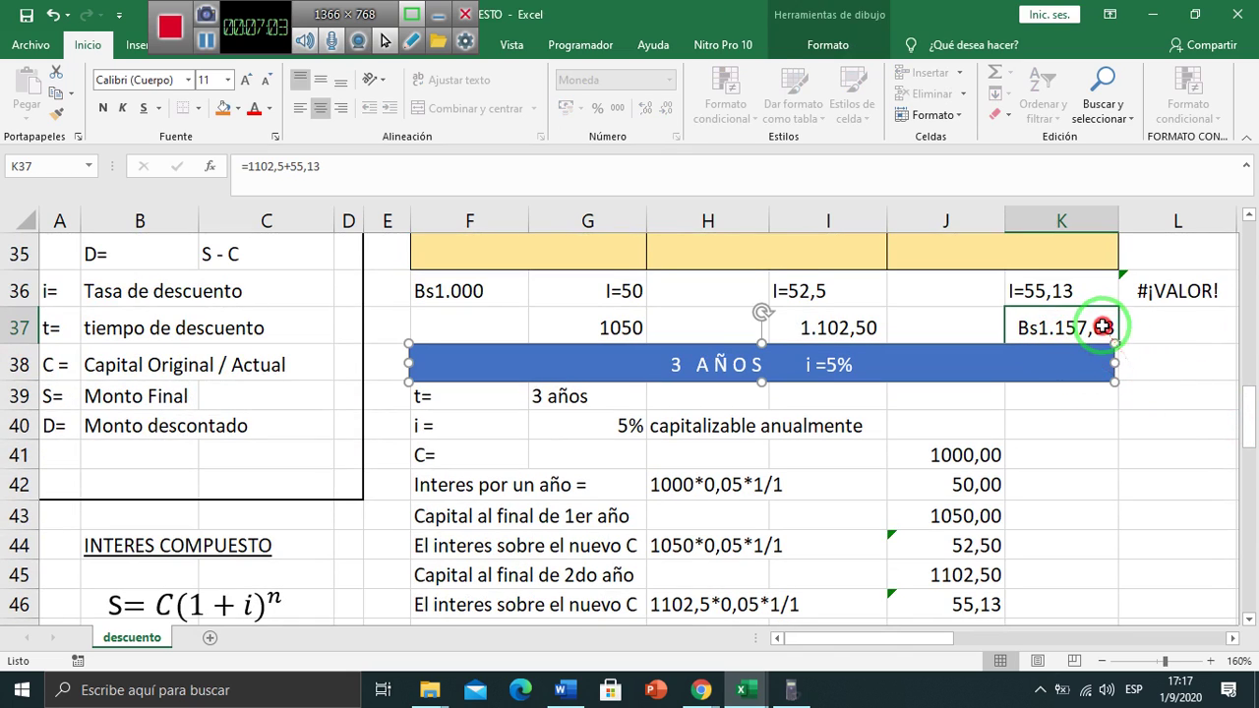
left_click_drag(1247, 401, 1241, 427)
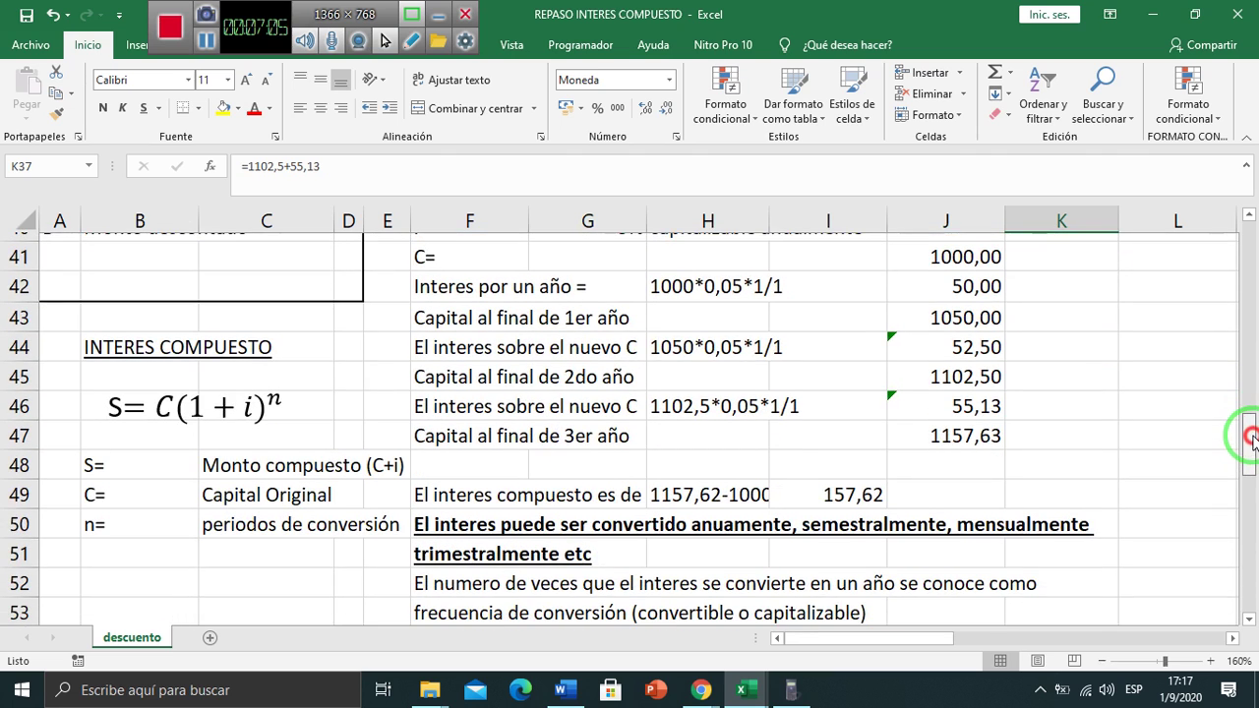
left_click(949, 427)
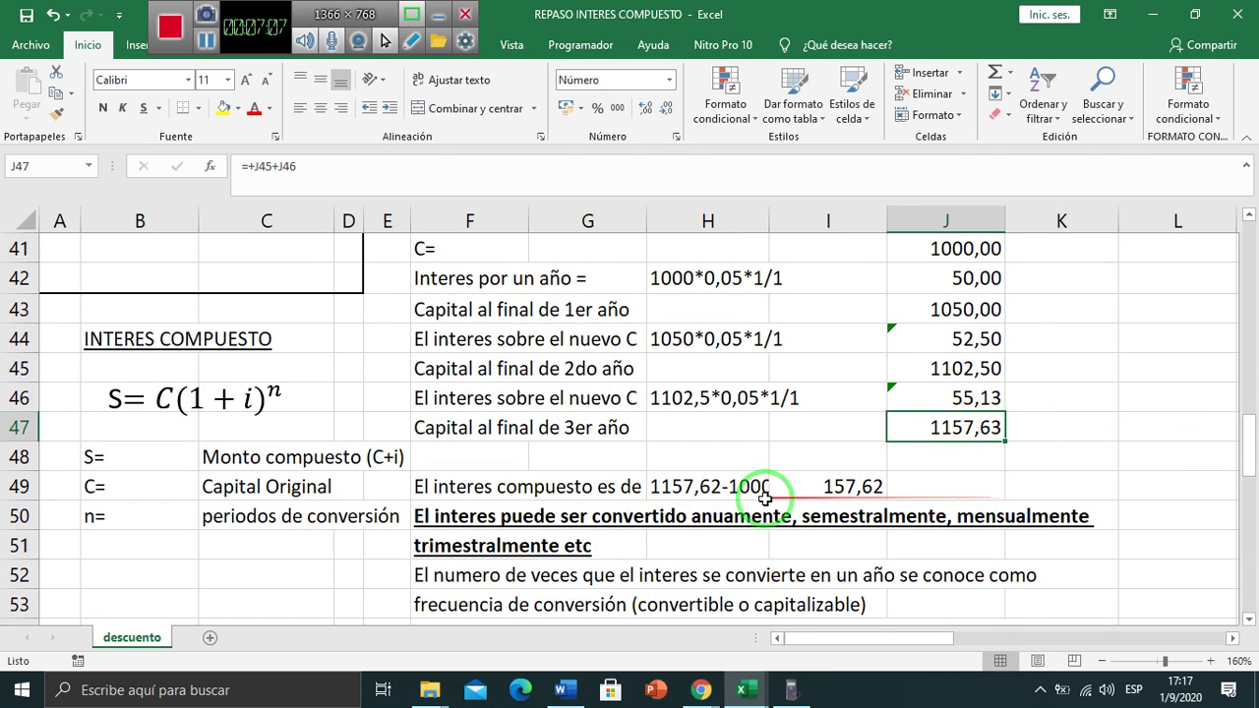
left_click(497, 488)
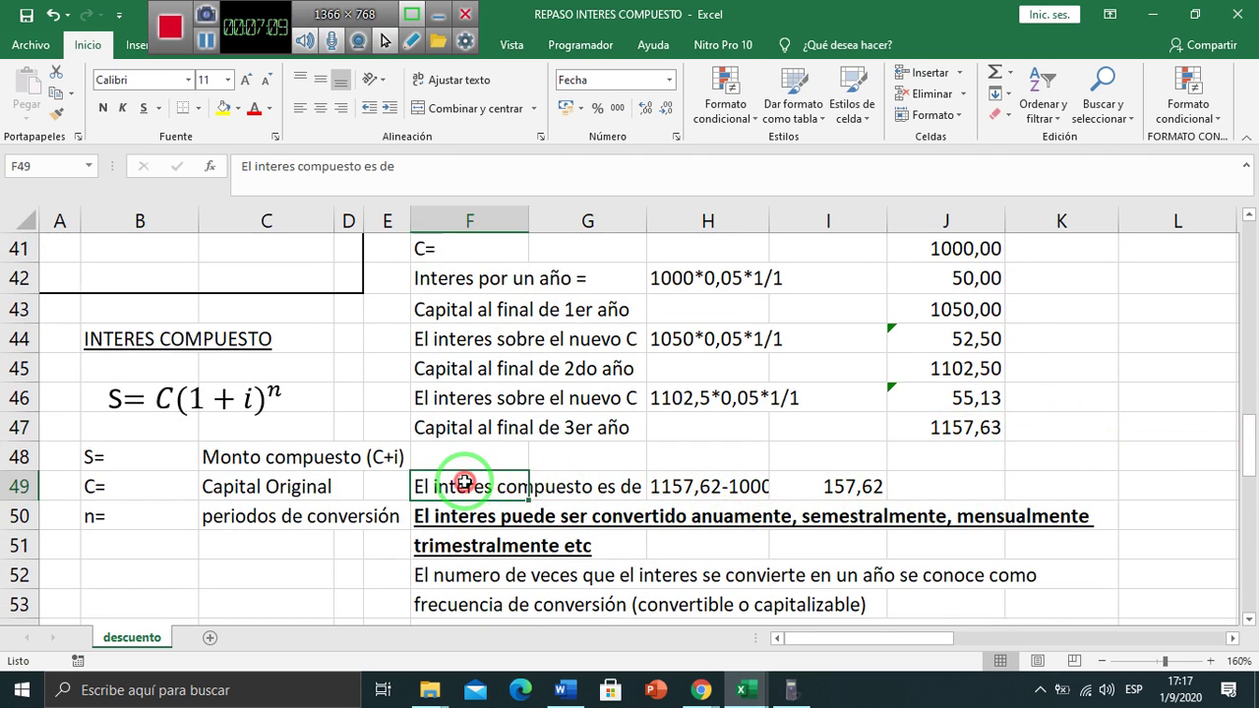
left_click(661, 485)
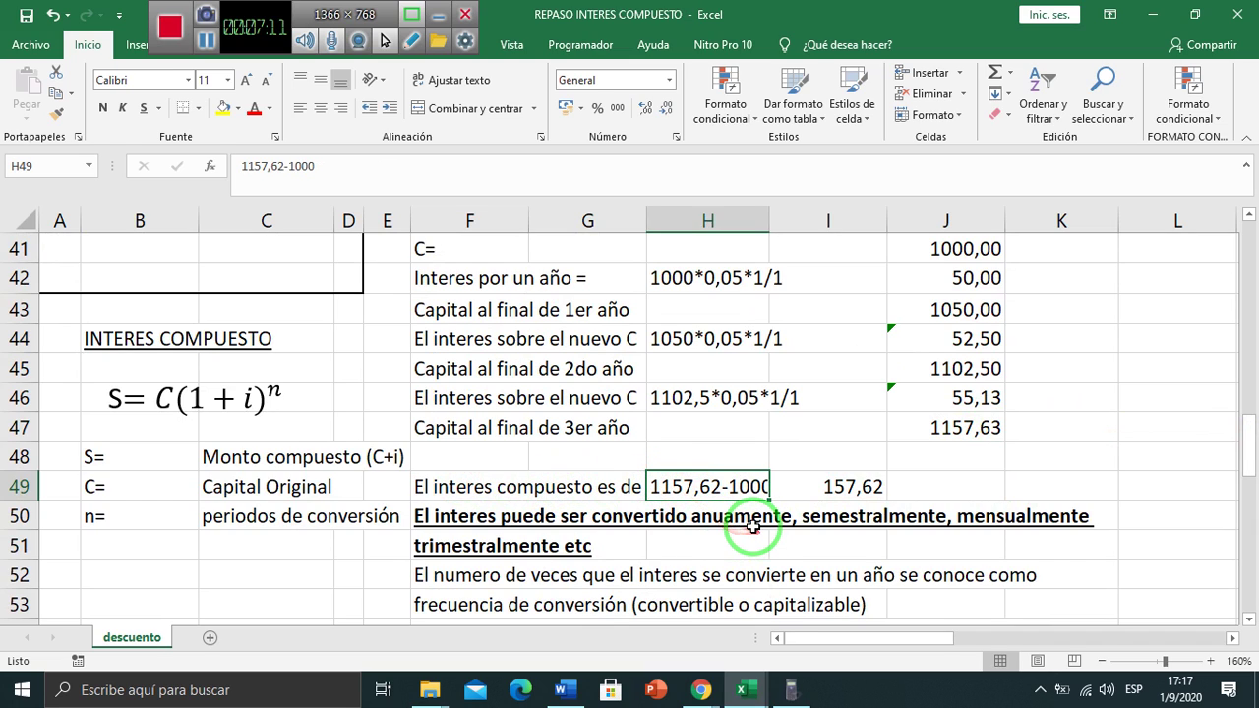
key("F2")
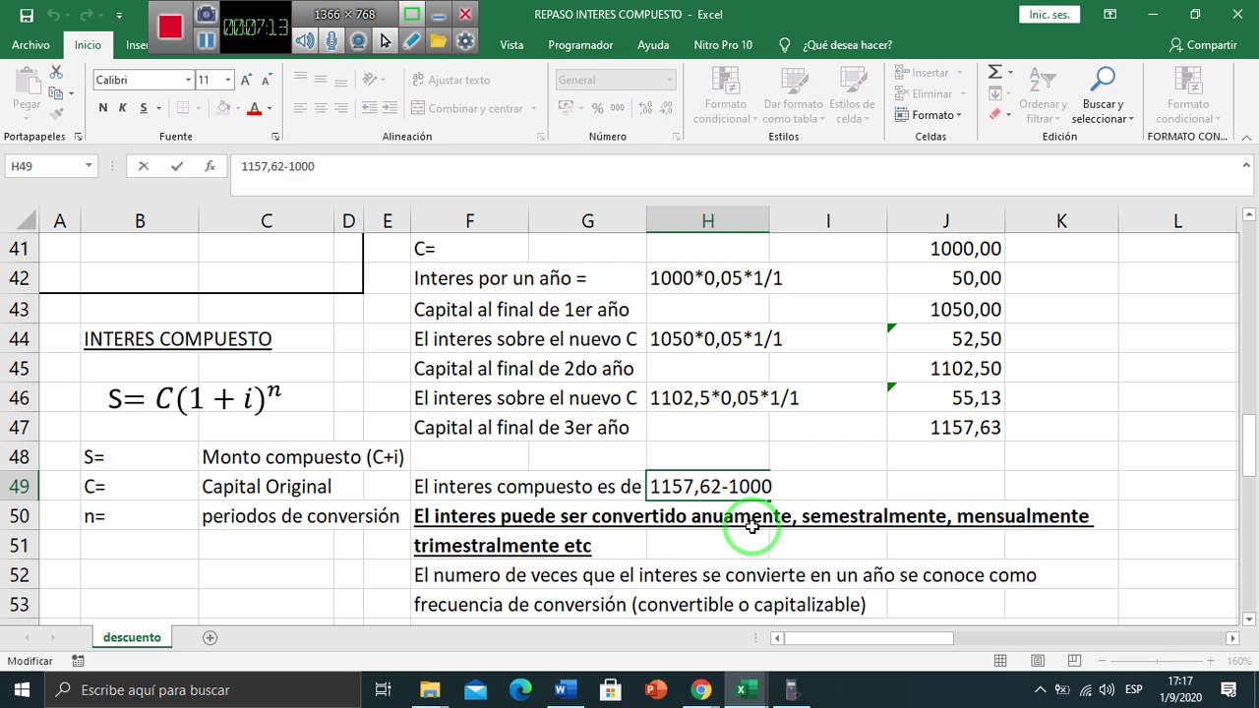
key("Return")
key("Up")
key("Up")
key("Down")
key("Delete")
key("Right")
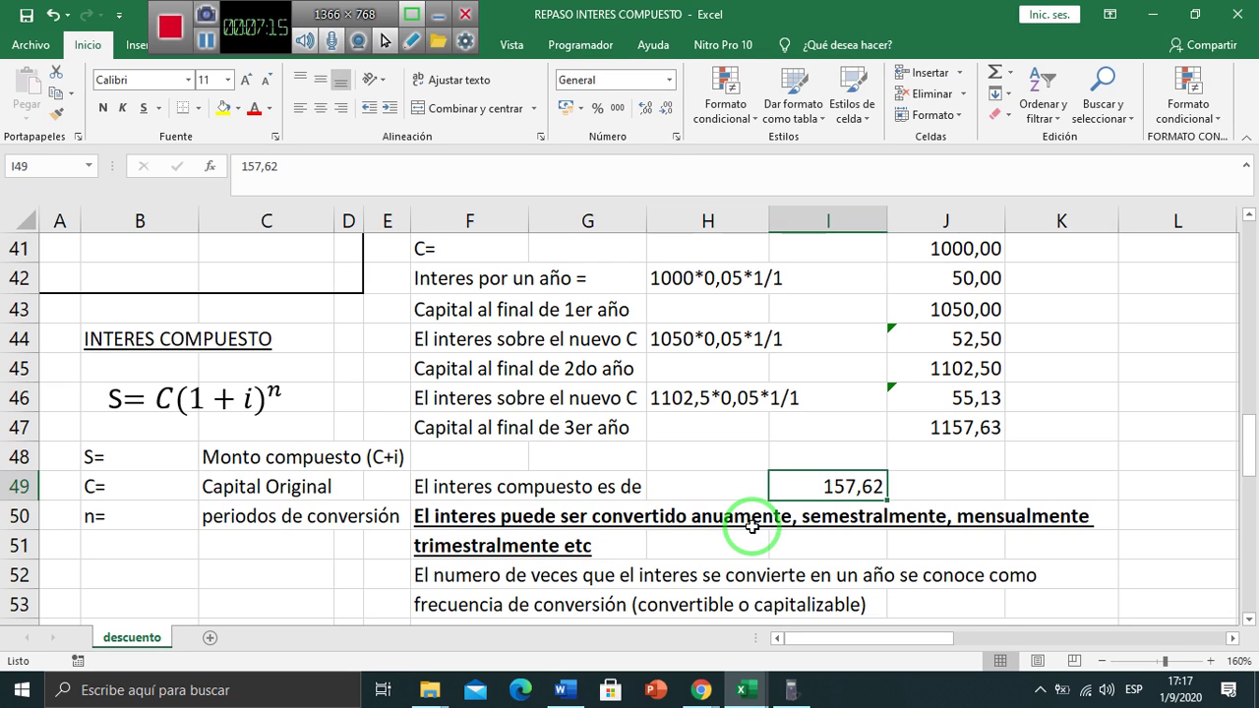
key("Delete")
- Enter the interest formula as text, I = S -C, in H49 beside the compound interest label
key("Left")
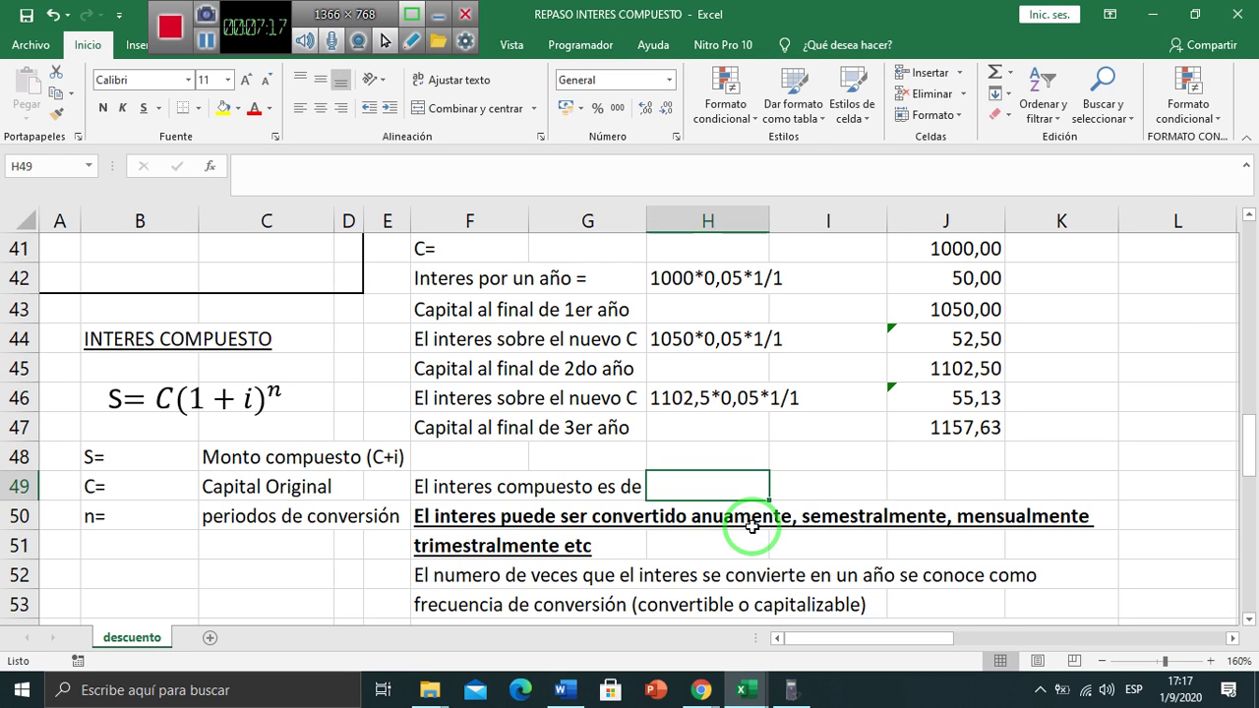
type("i")
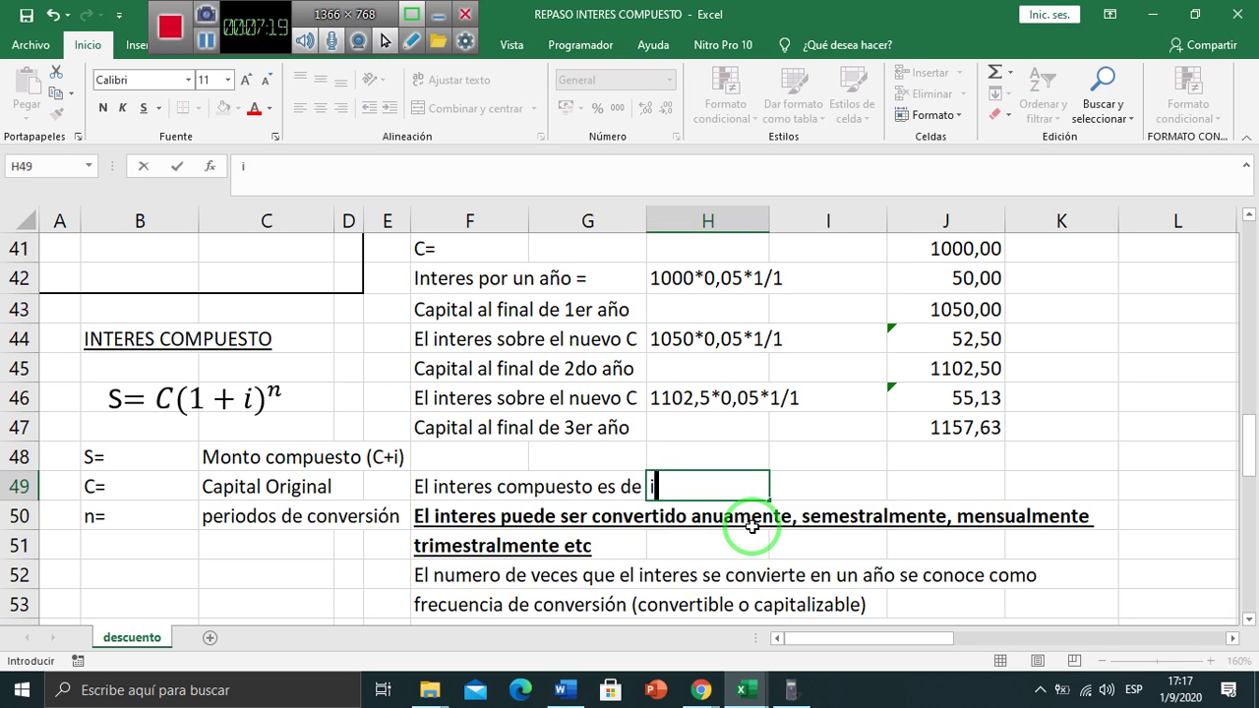
key("BackSpace")
type("I = S -")
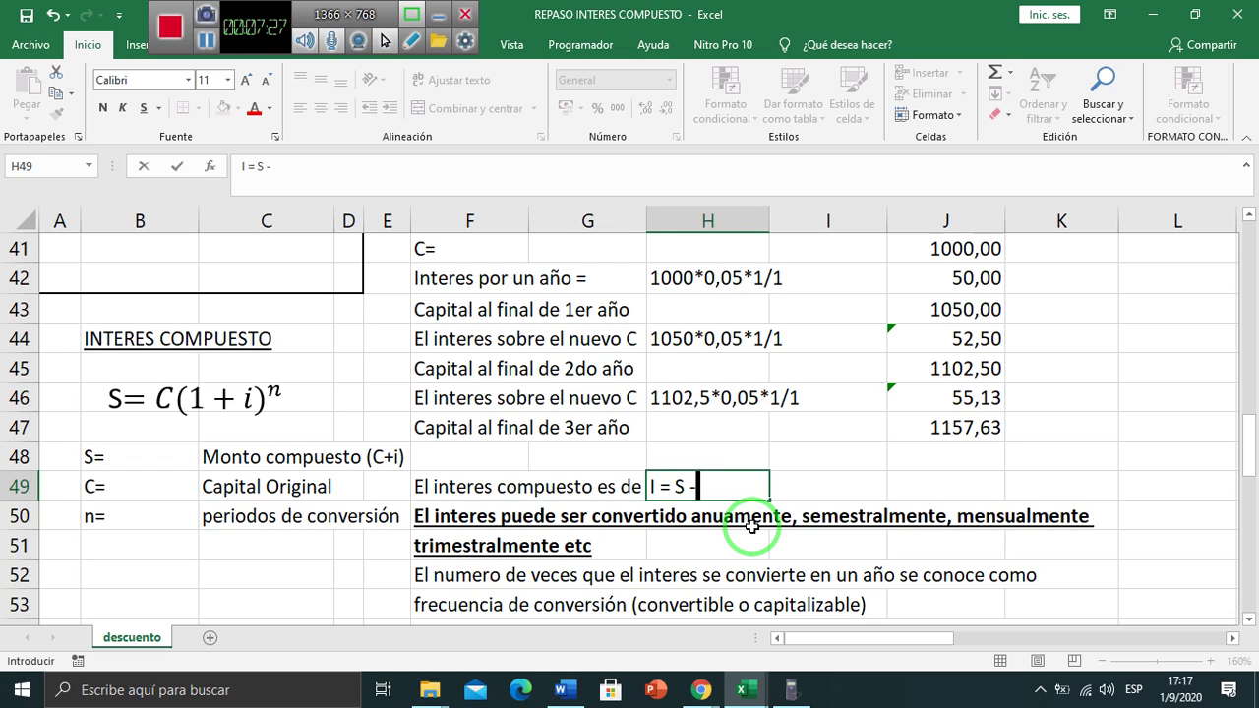
type("cC")
key("Return")
- Write the substituted calculation I=1157,63-1000 as text in I49
key("Up")
key("Right")
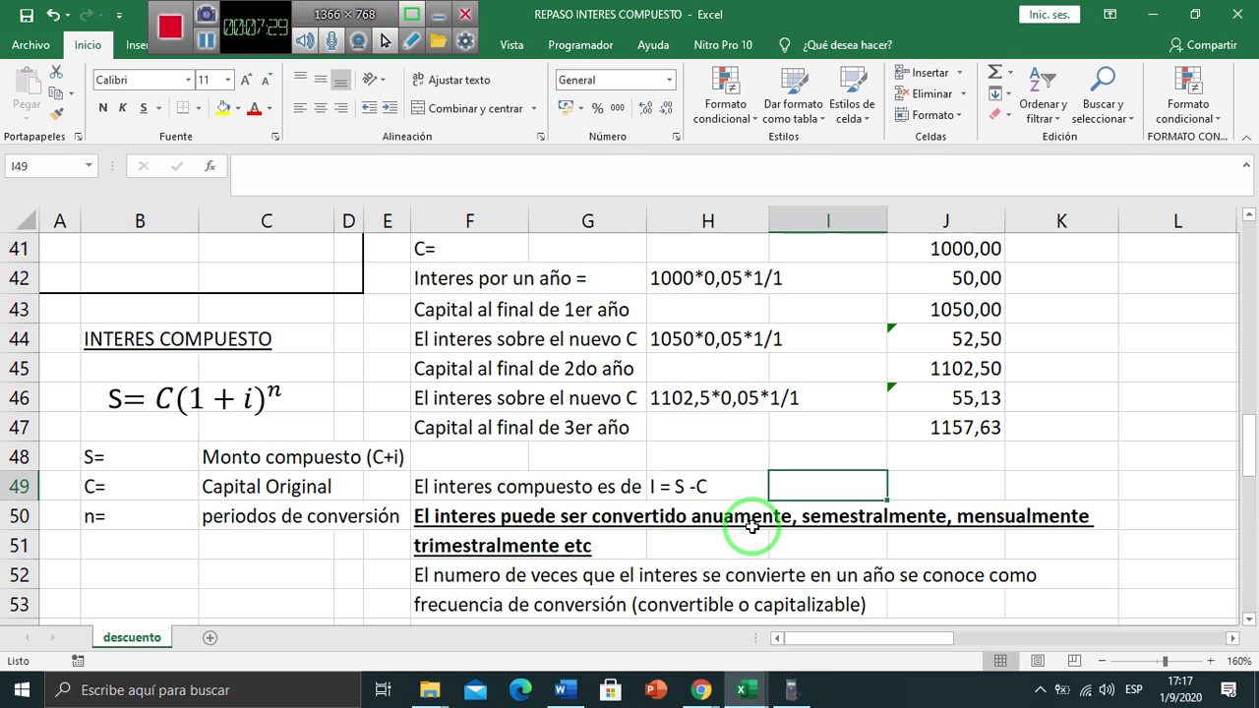
type("i")
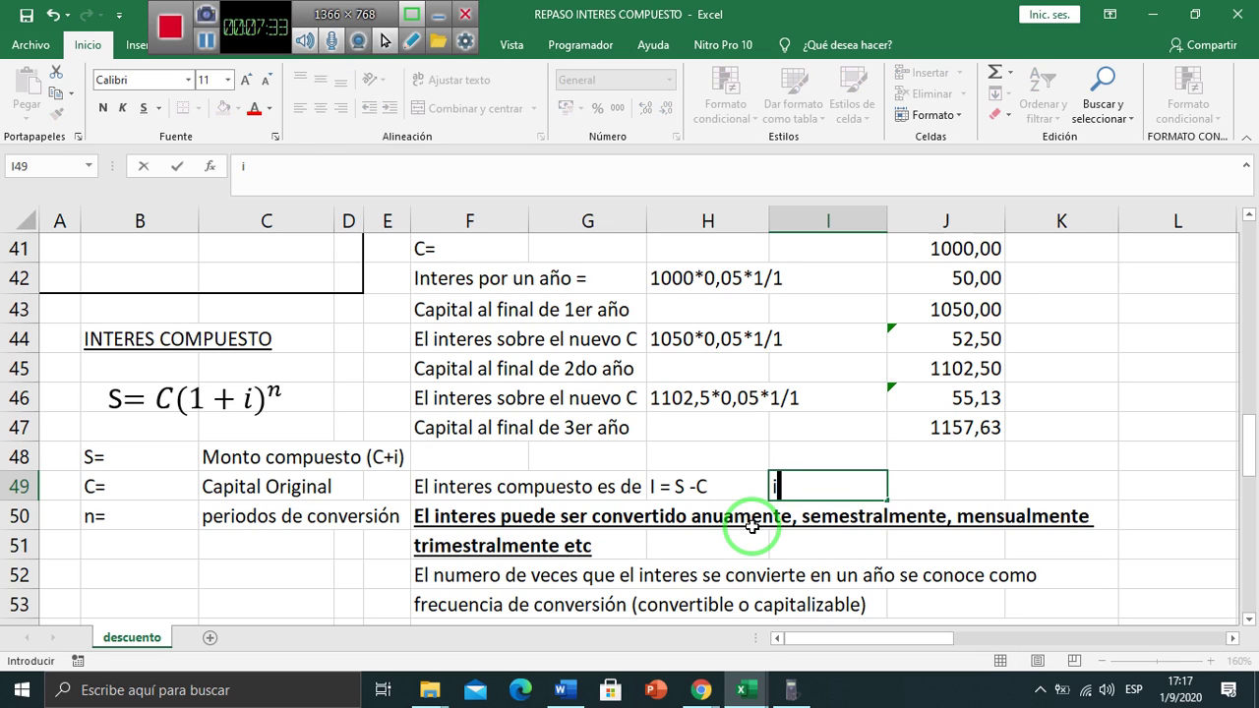
type("=1157")
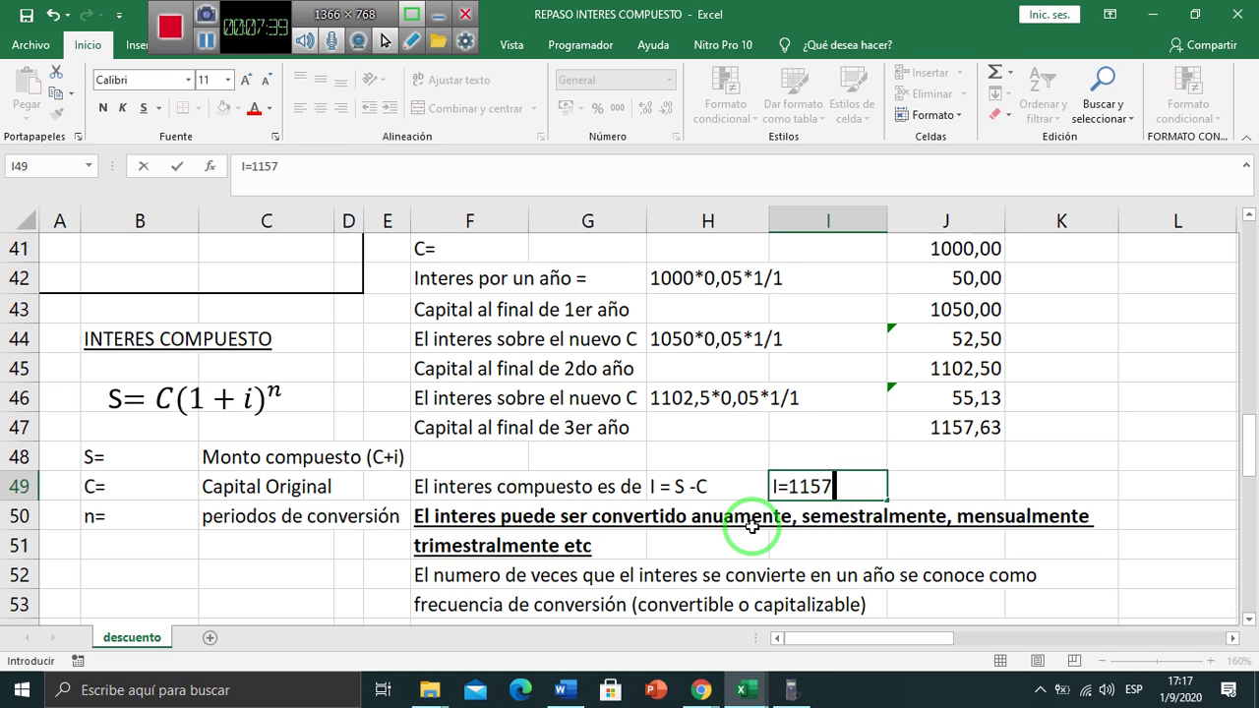
type(",63-1000")
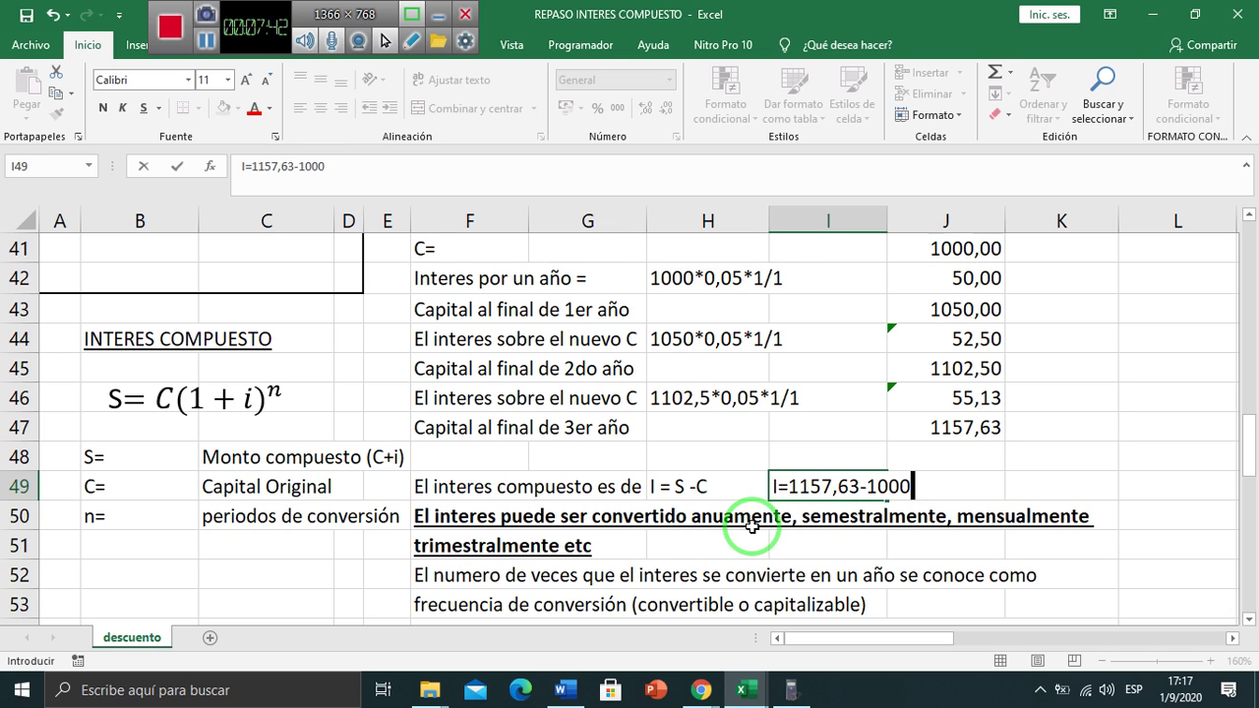
key("Return")
- Copy the calculation text from I49 to K49 and remove its leading I to make the formula =1157,63-1000
key("Up")
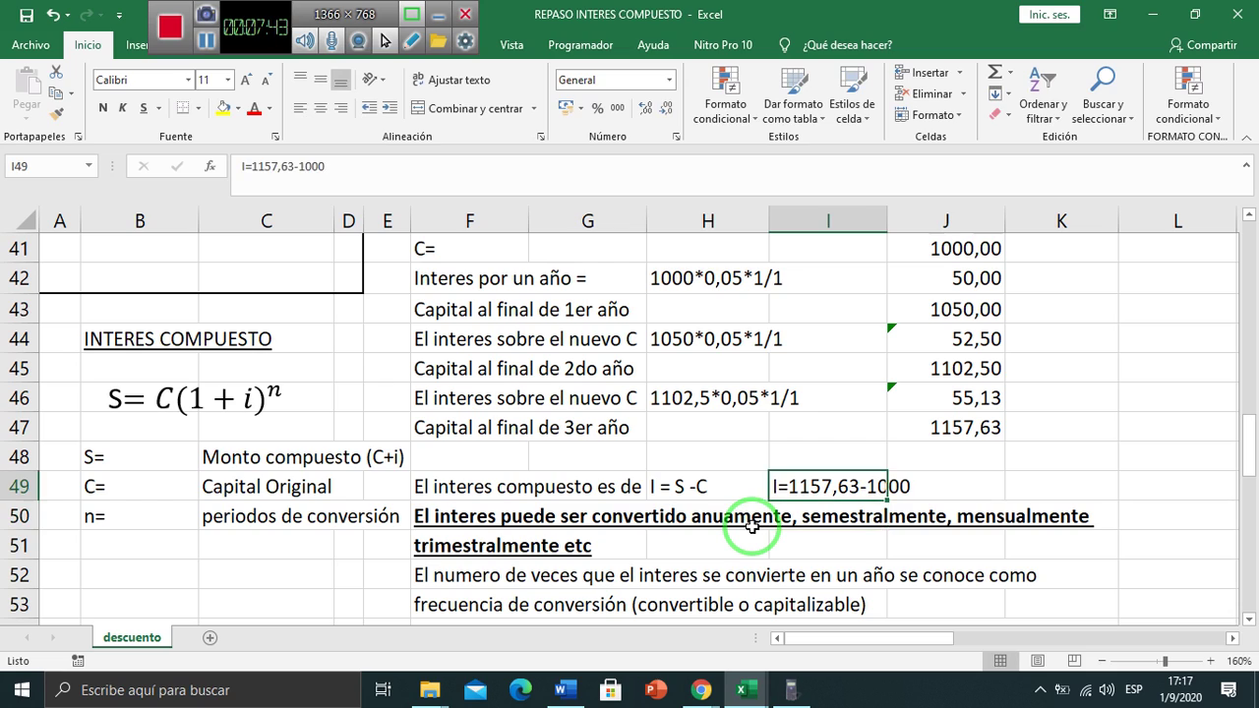
key("Right")
key("Right")
key("Left")
key("Left")
key("ctrl+c")
key("Right")
key("Right")
key("ctrl+v")
key("F2")
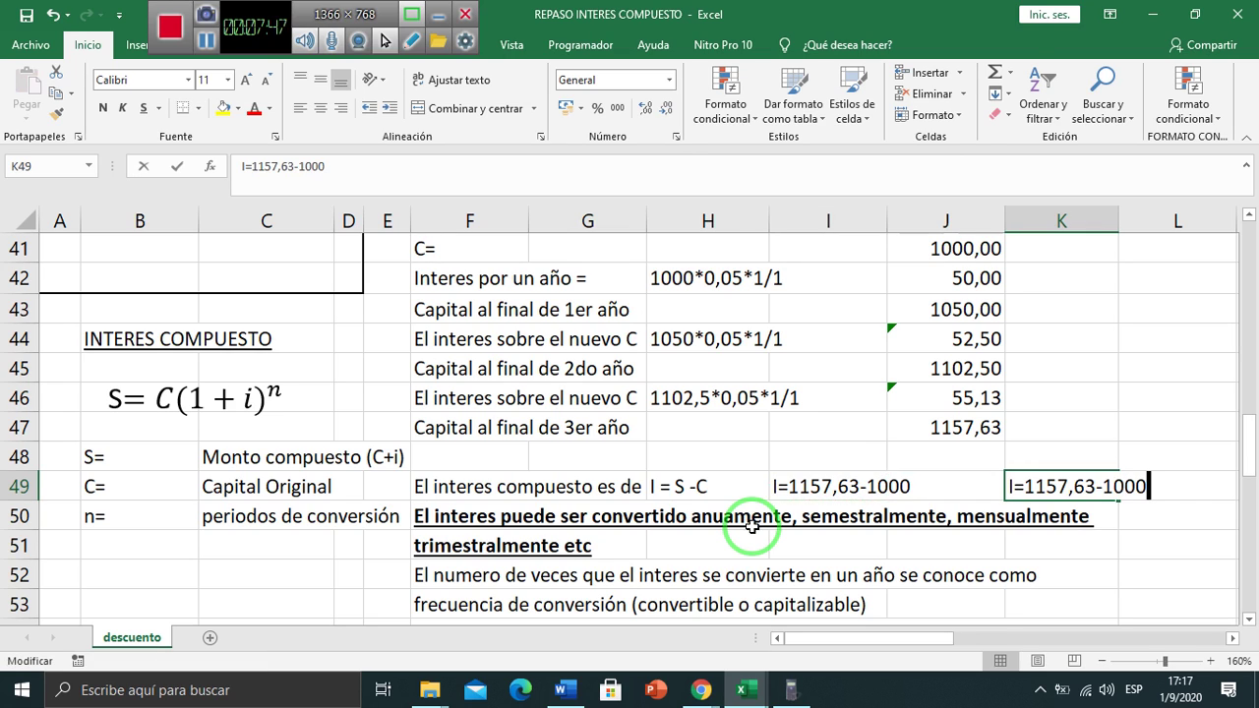
key("Home")
key("Right")
key("BackSpace")
key("Return")
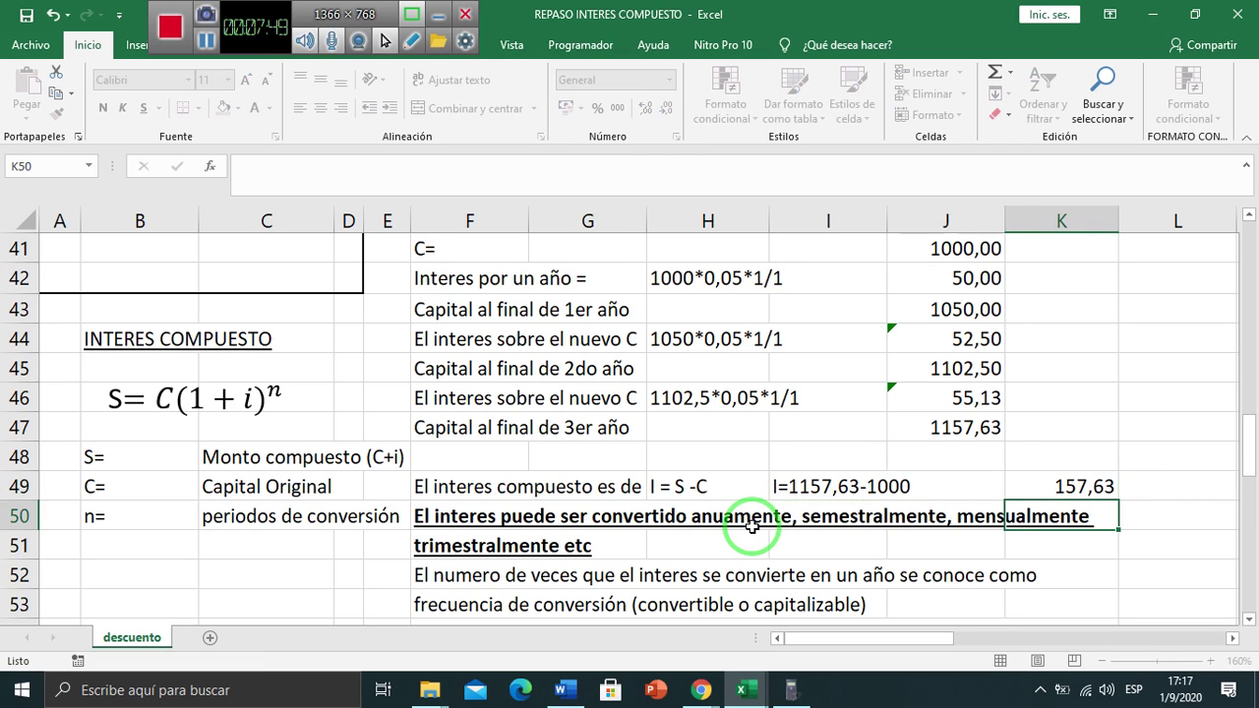
- Fill the compound interest result in K49 and the third-year capital in J47 with yellow
key("Up")
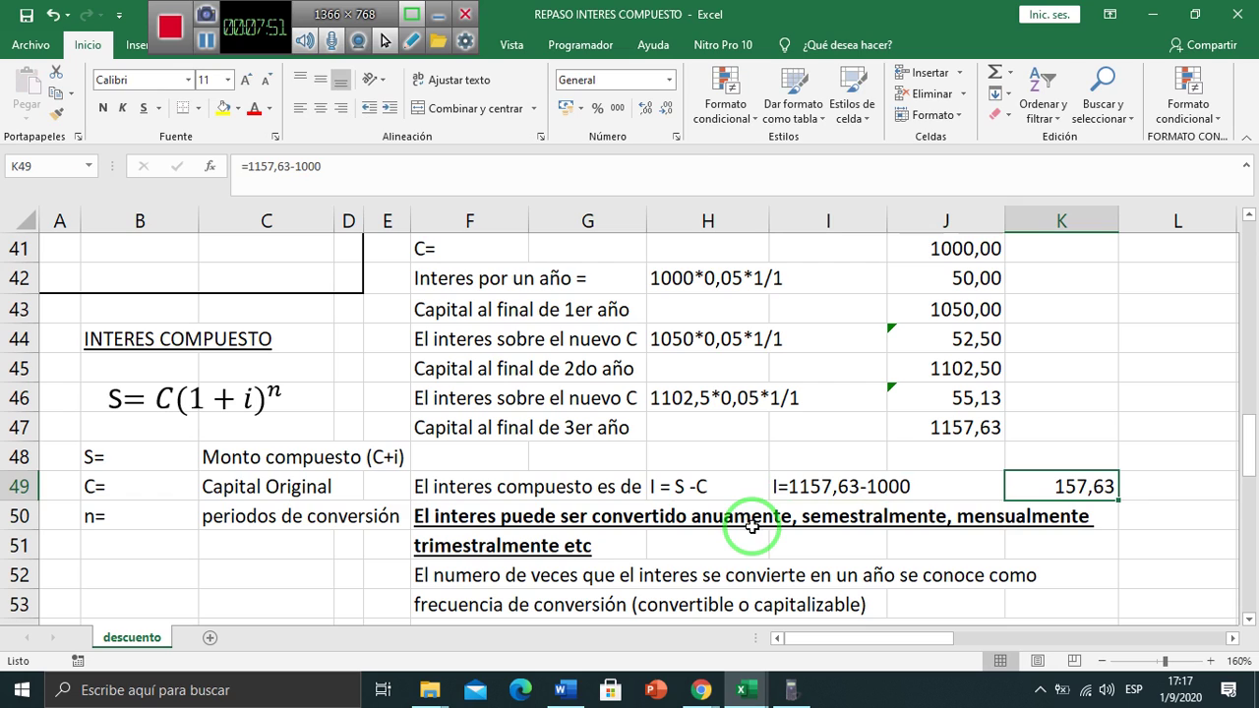
left_click(225, 108)
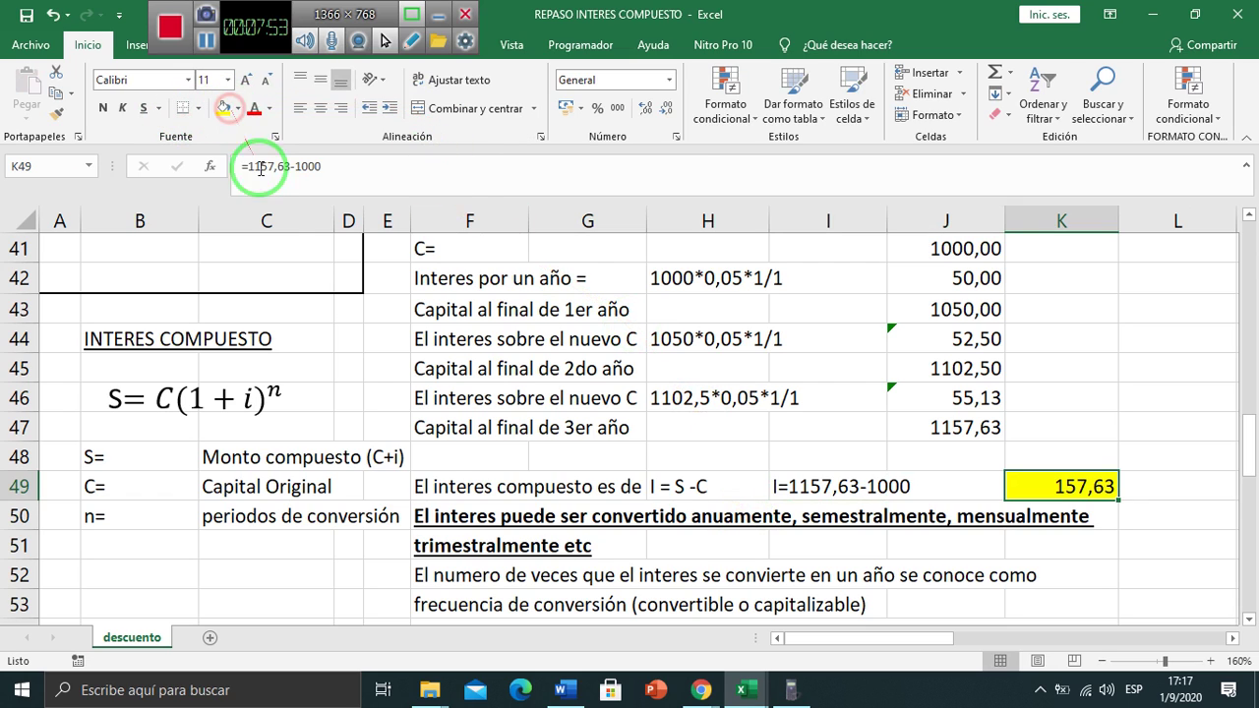
left_click(834, 485)
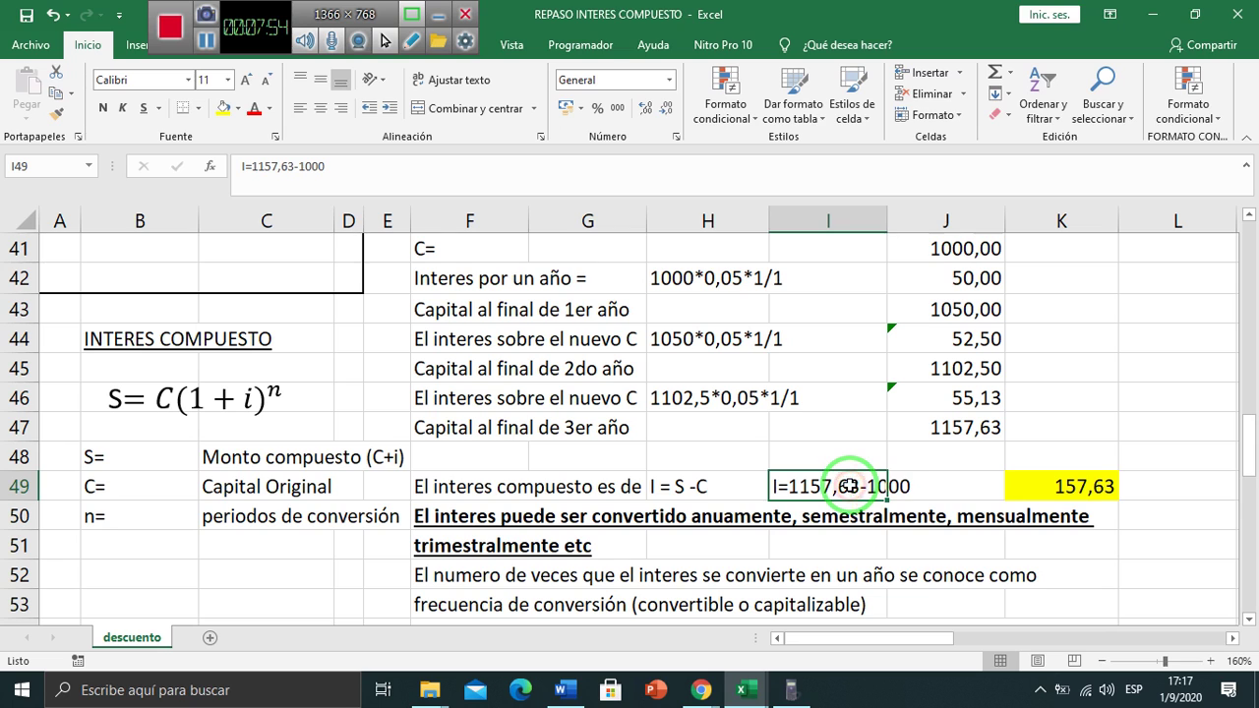
left_click(914, 428)
left_click(222, 108)
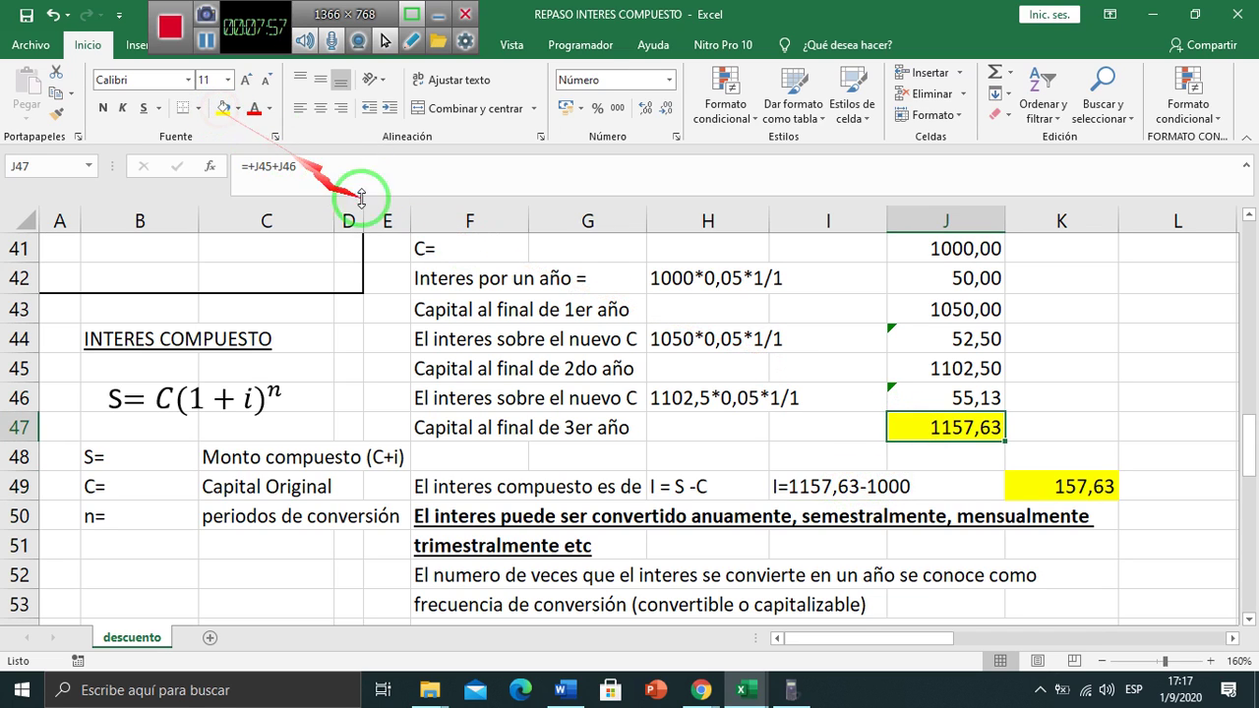
- Add the missing L to the misspelled word in the F50 note so that it reads anuaLmente
left_click_drag(1249, 451, 1249, 629)
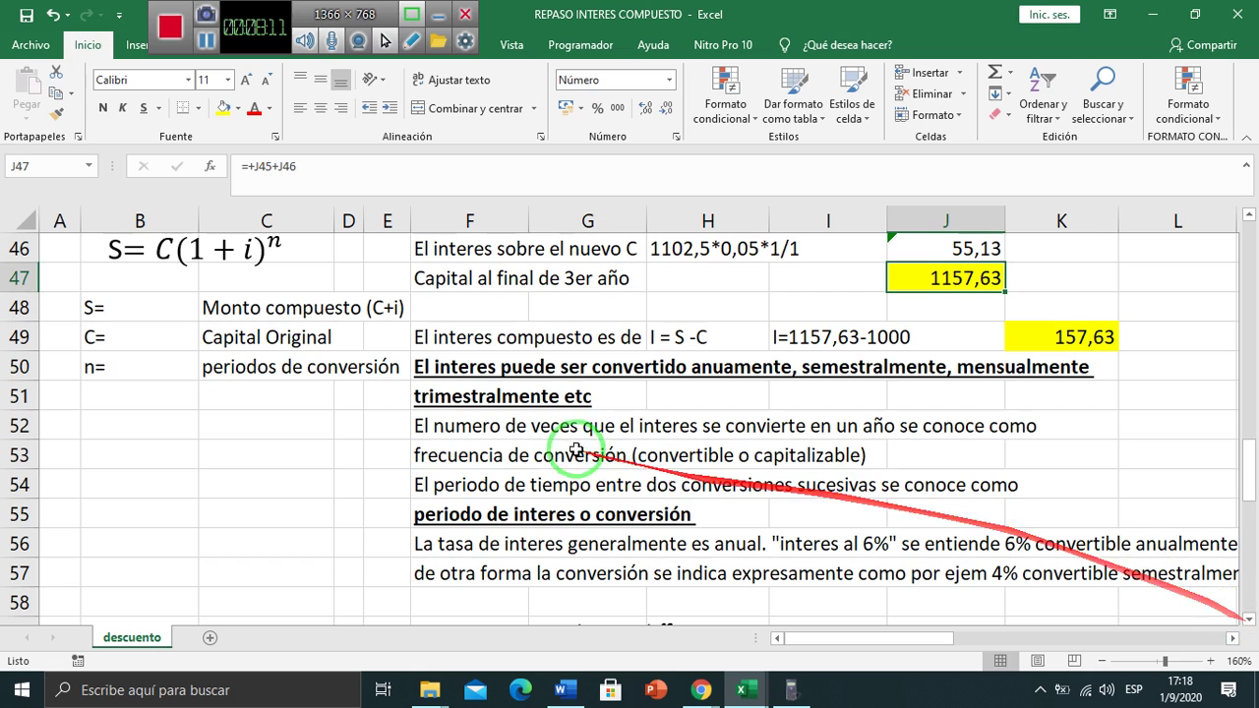
left_click(450, 369)
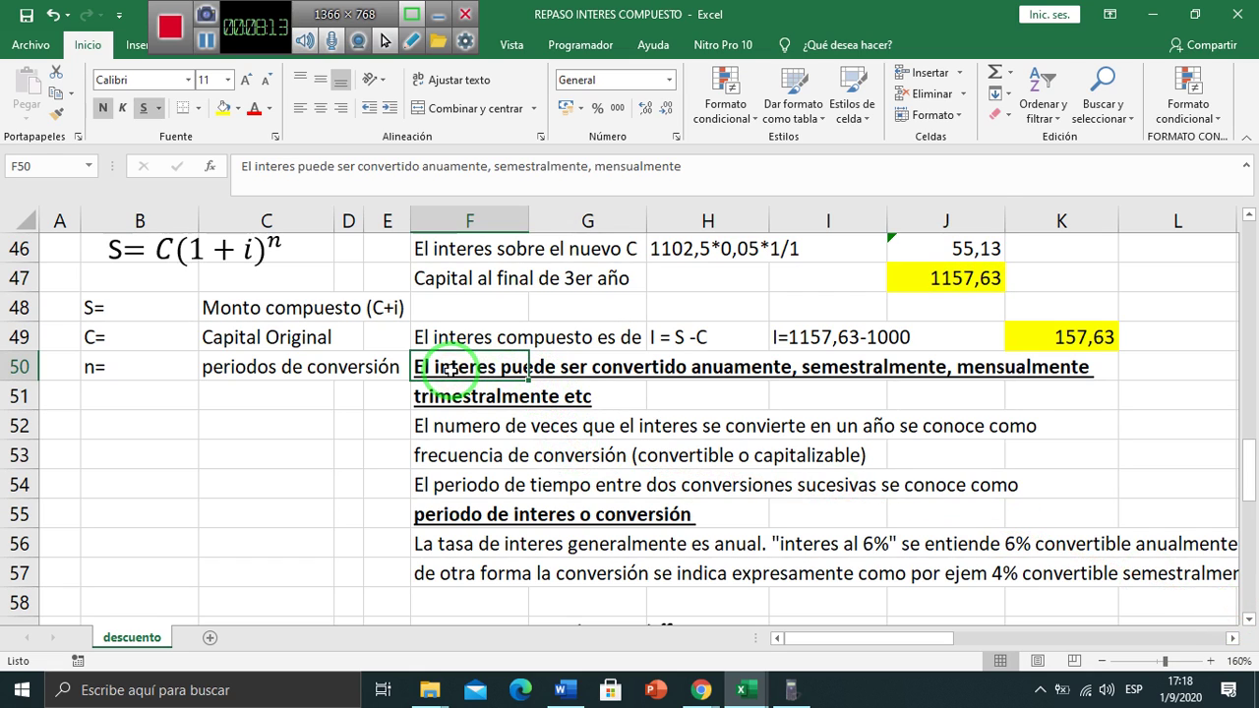
left_click_drag(436, 385, 638, 387)
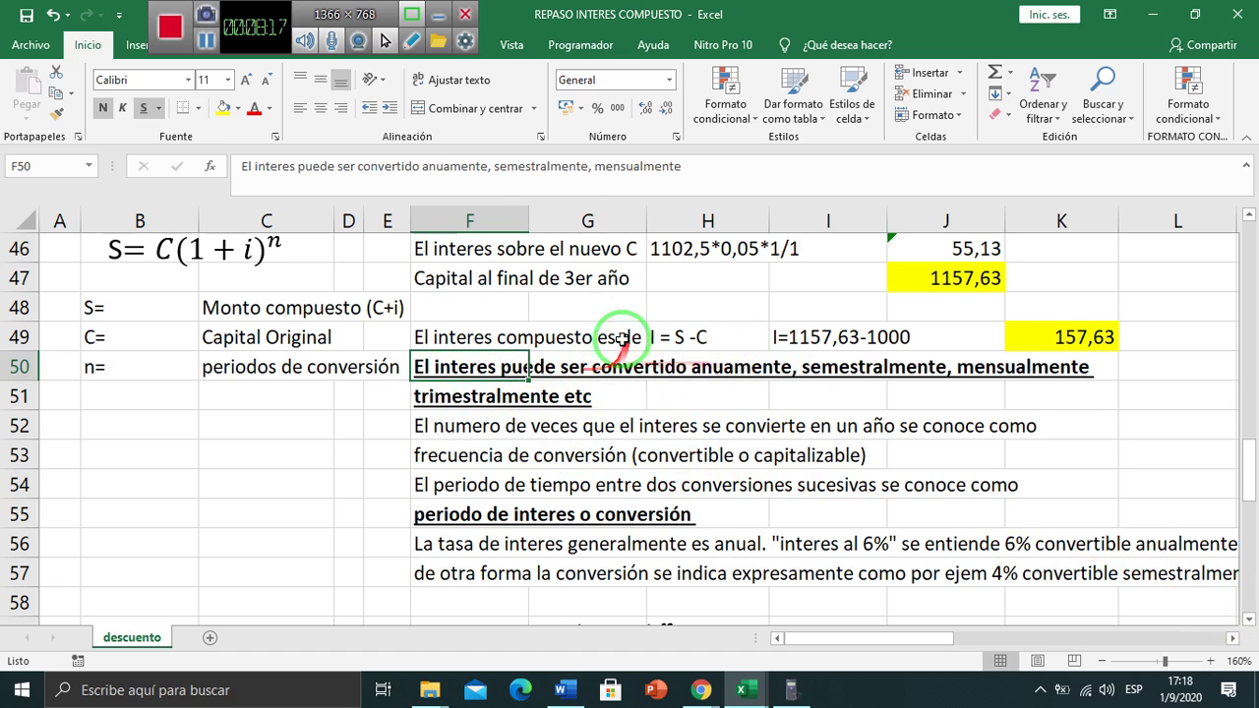
left_click(454, 166)
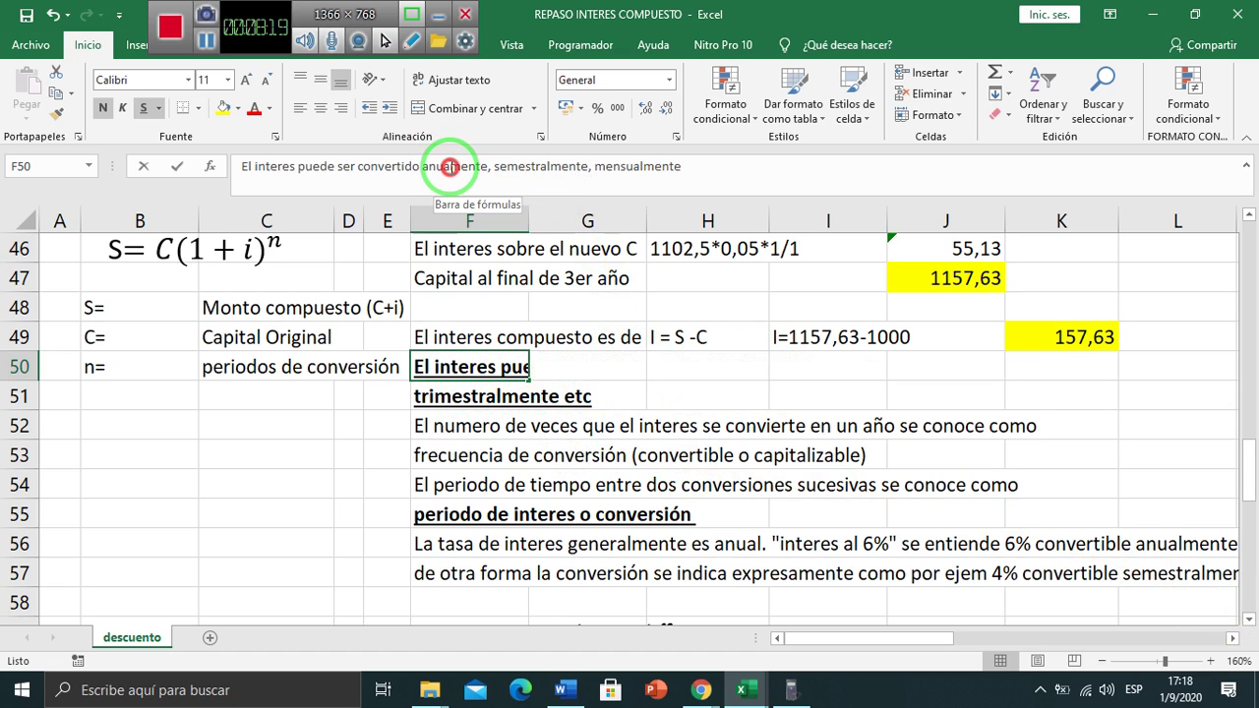
type("l")
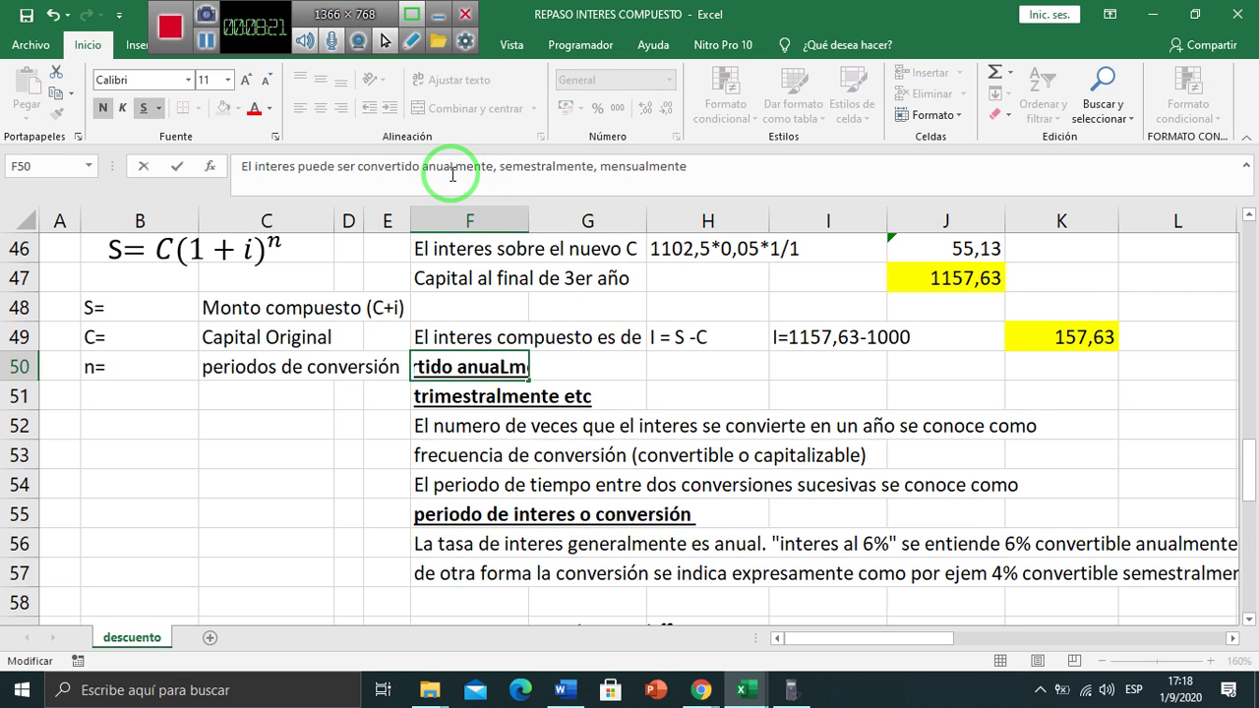
key("Return")
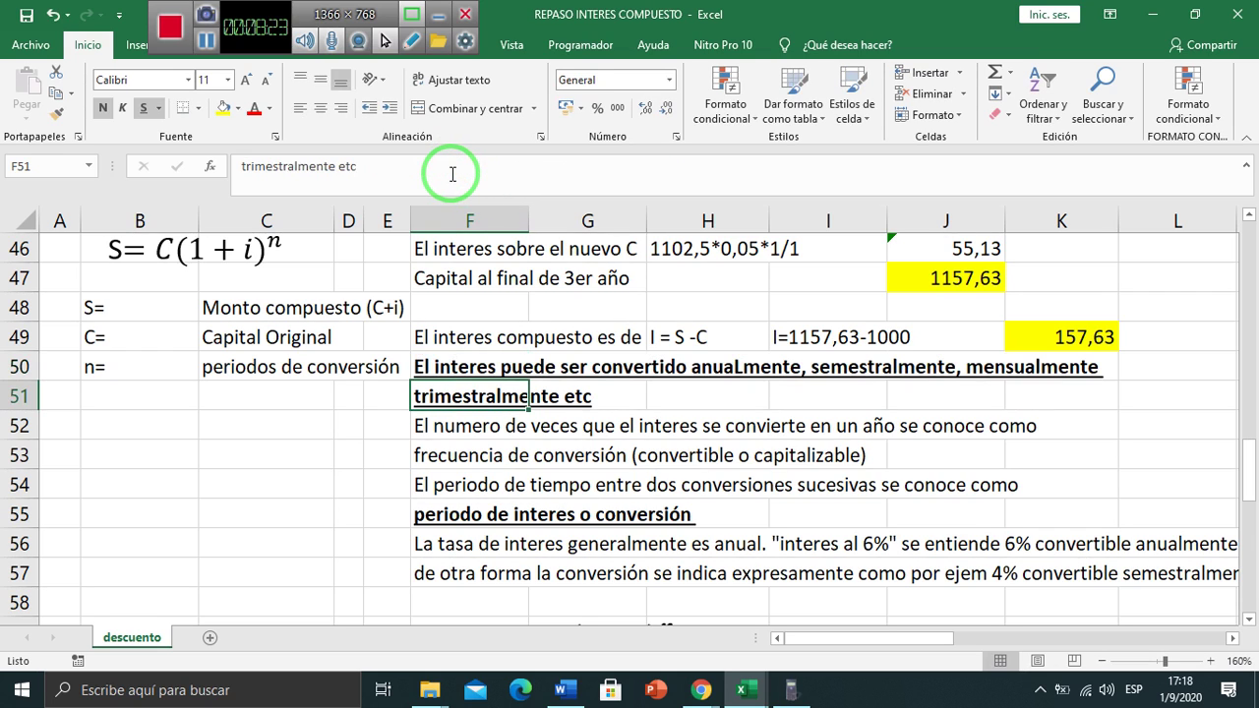
- Review the notes in F50:F54 on conversion frequency and the period between successive conversions
key("Up")
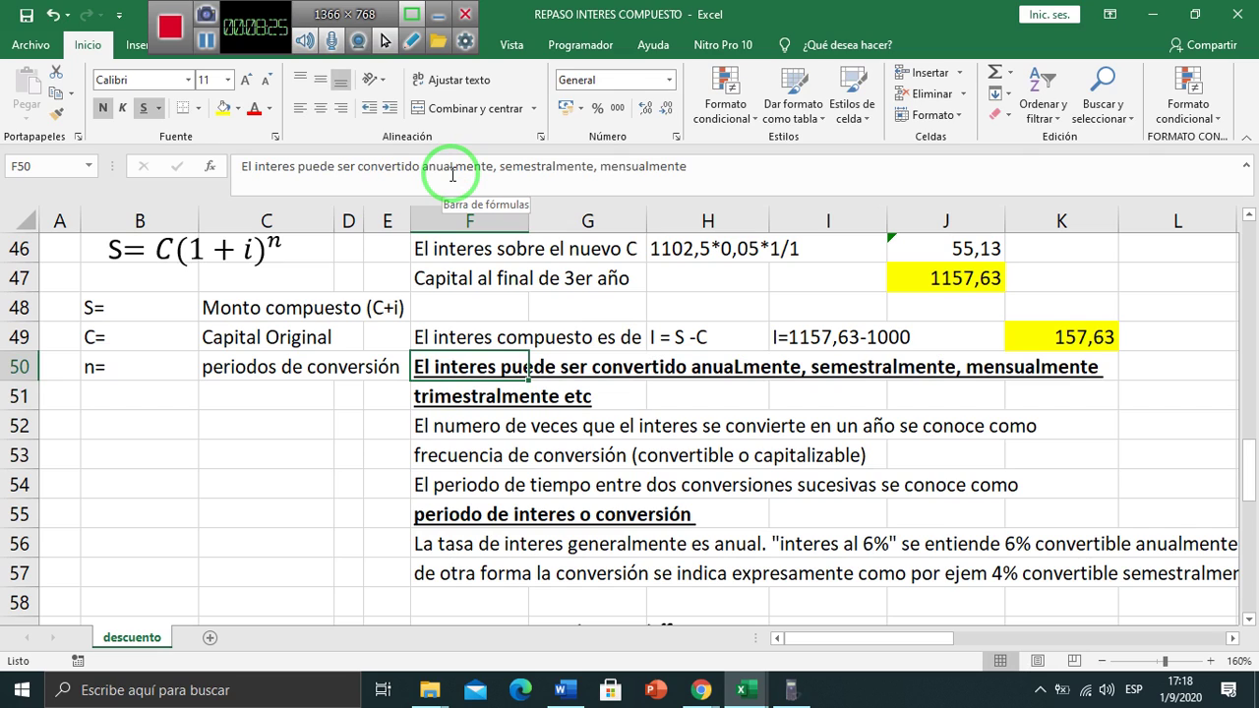
key("Down")
left_click(452, 175)
key("Return")
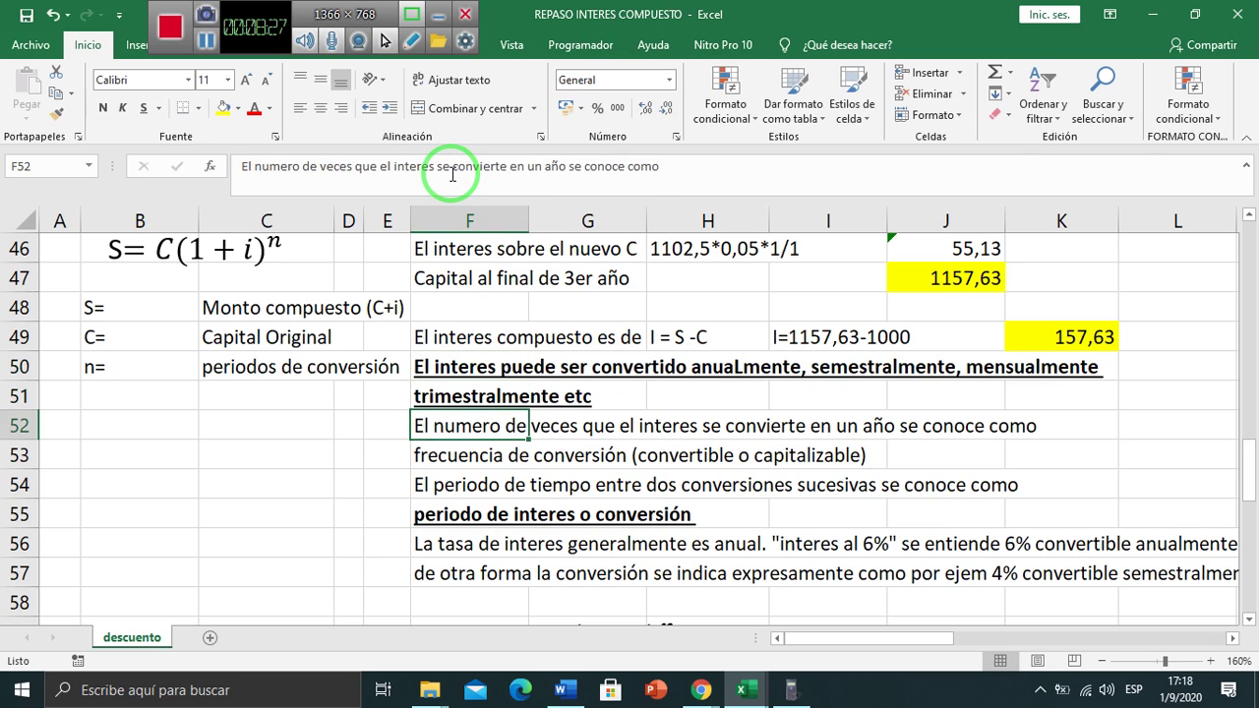
key("Down")
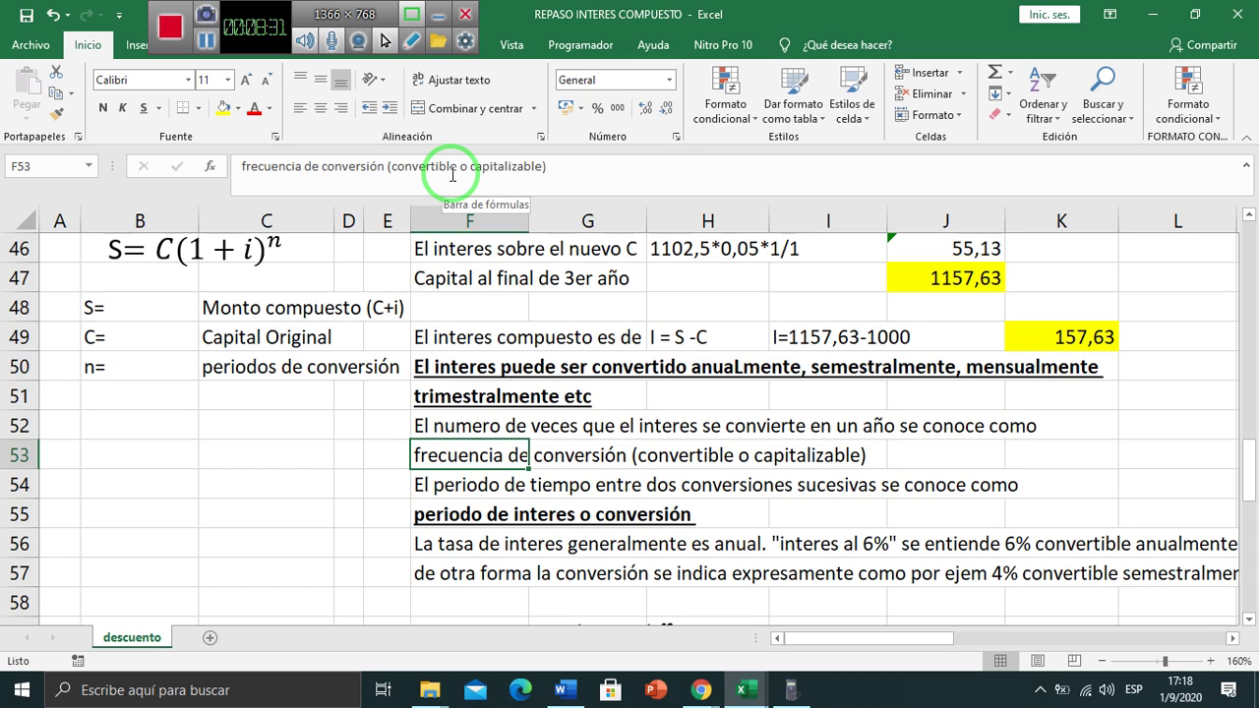
key("Down")
key("Up")
key("Down")
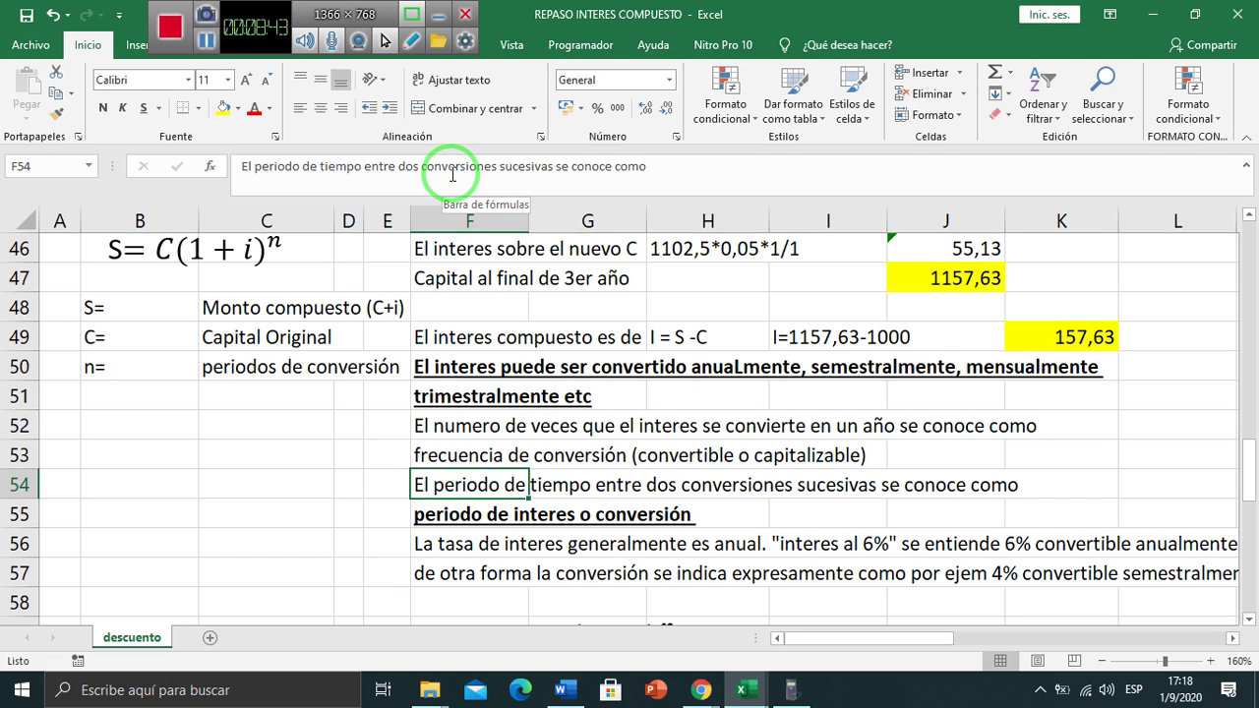
- Review the F56:F57 notes on annual interest rates and how other conversion periods are expressed
key("Down")
key("Down")
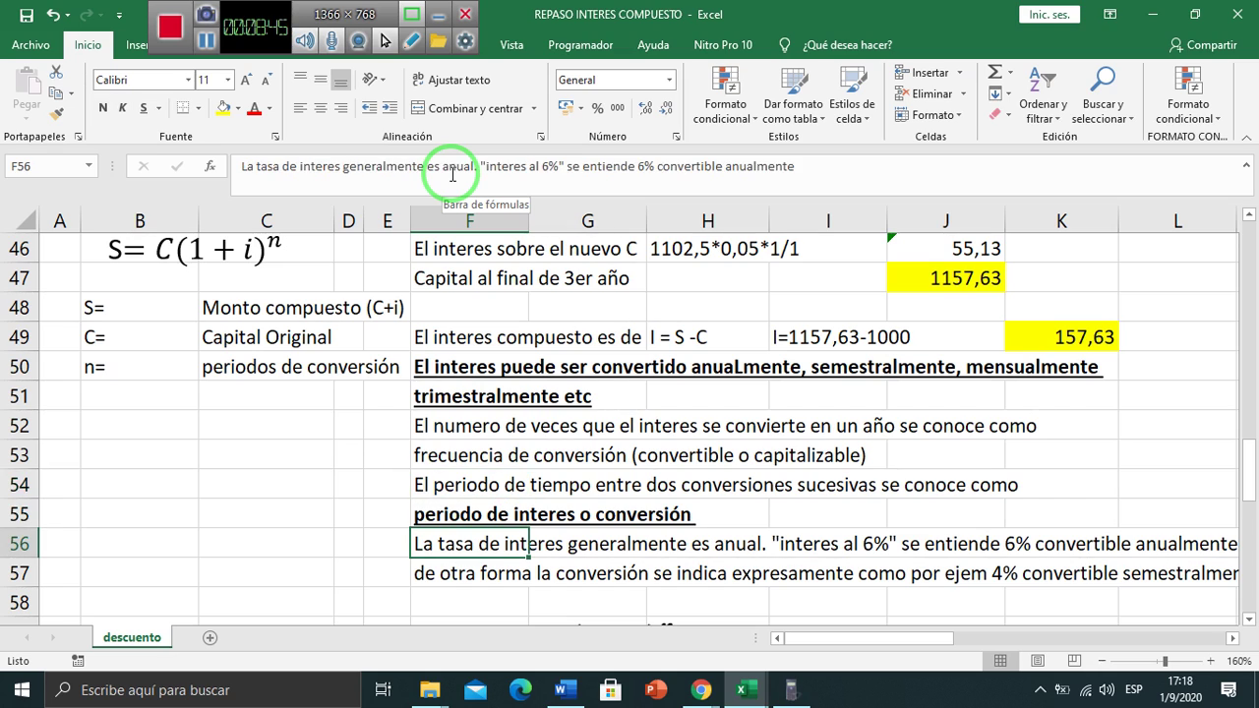
key("Right")
key("Right")
key("Right")
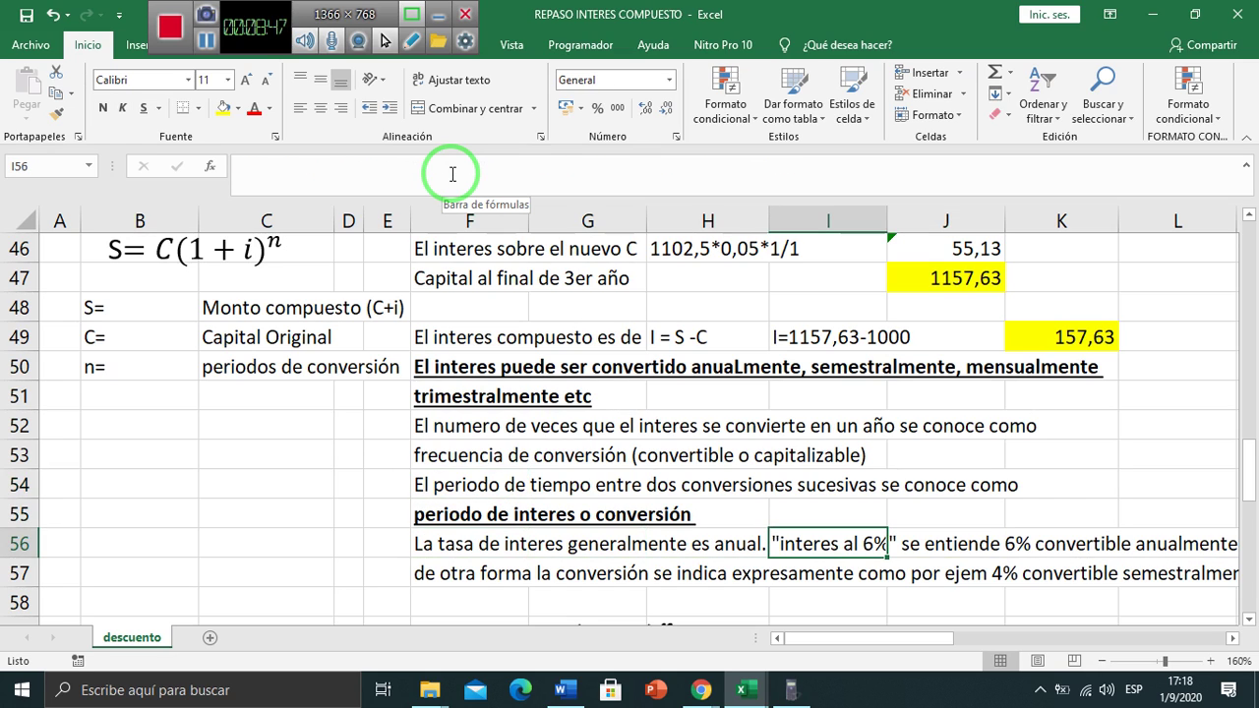
key("Right")
key("Right")
key("Left")
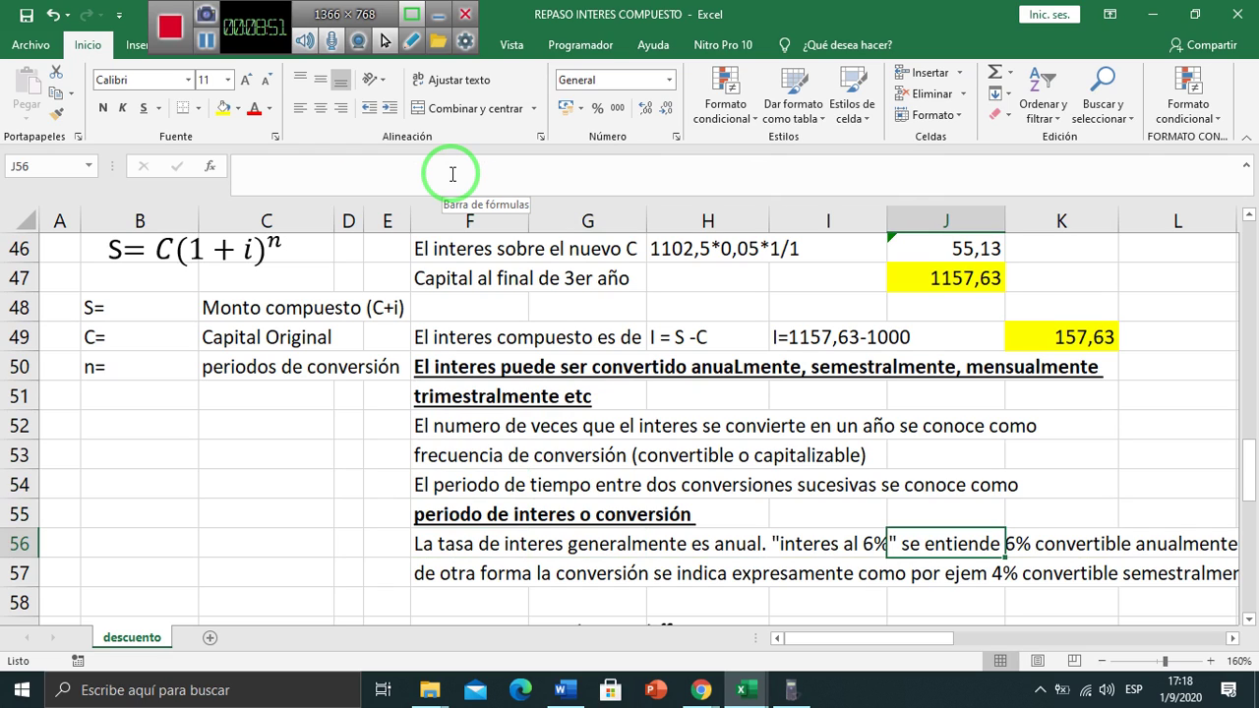
key("Down")
key("Left")
key("Left")
key("Left")
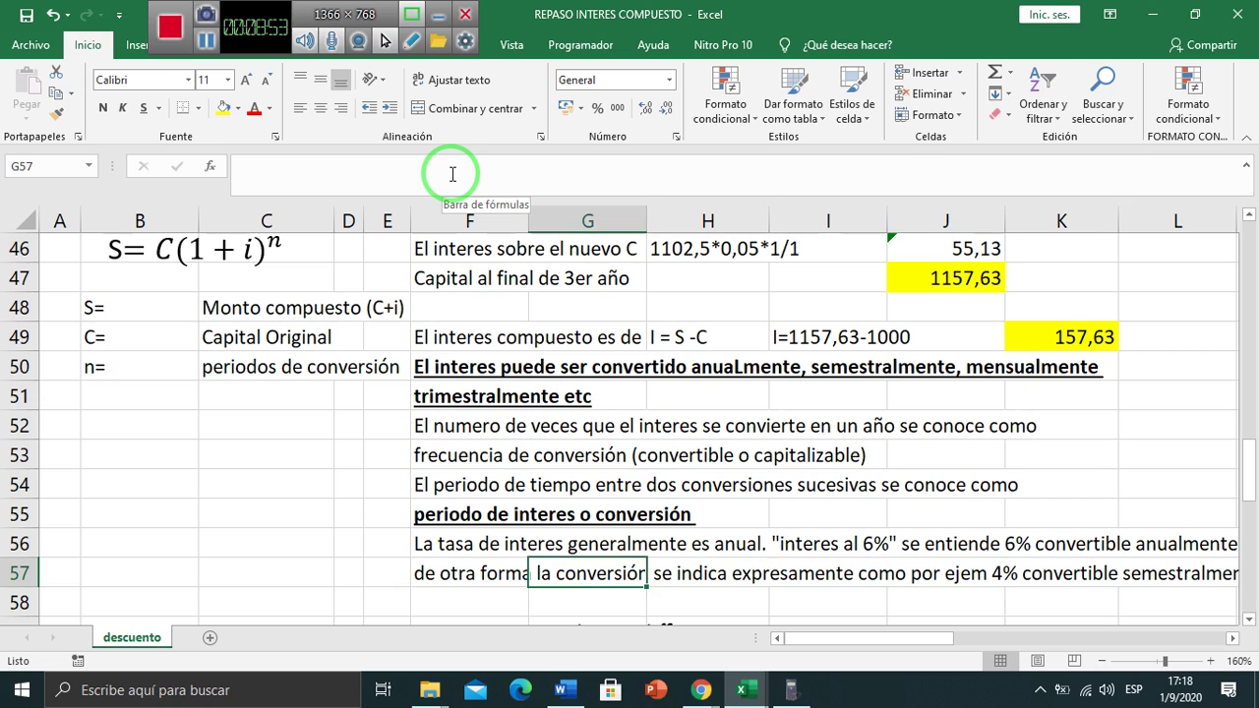
key("Left")
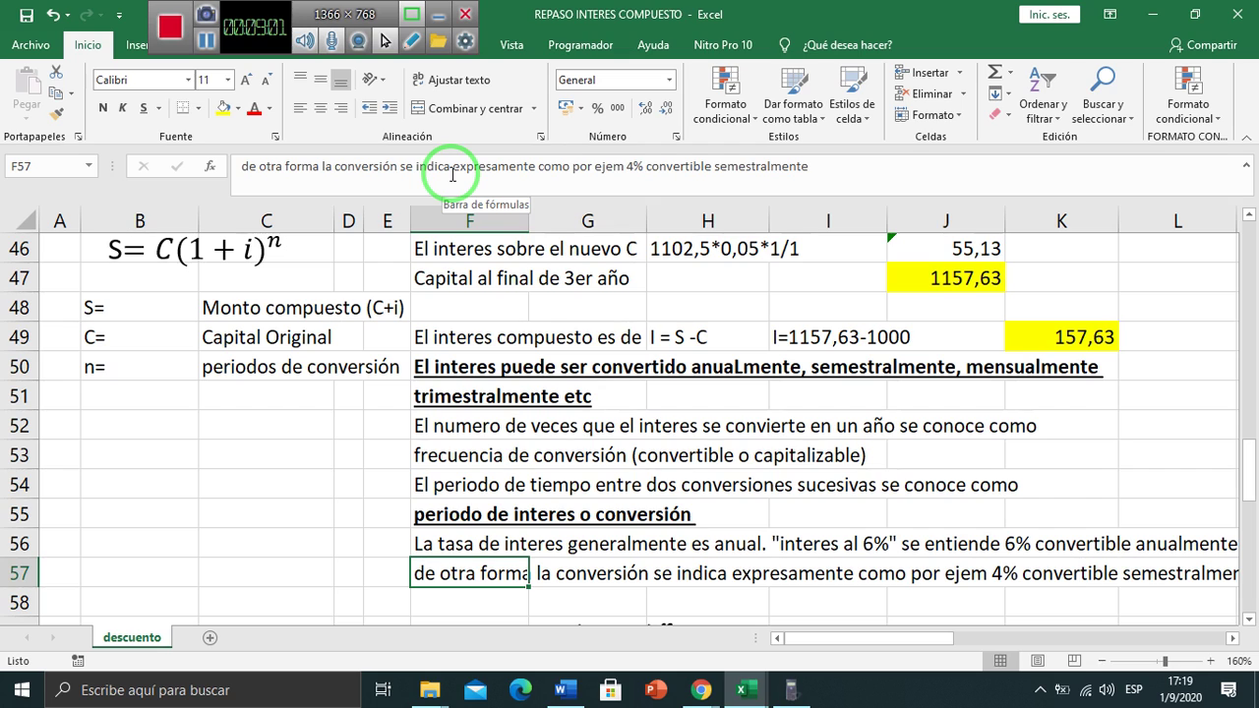
- Move the compound amount formula box into rows 58–59 over columns G to I, clear of the capital value in G60
key("Down")
key("Down")
key("Down")
key("Down")
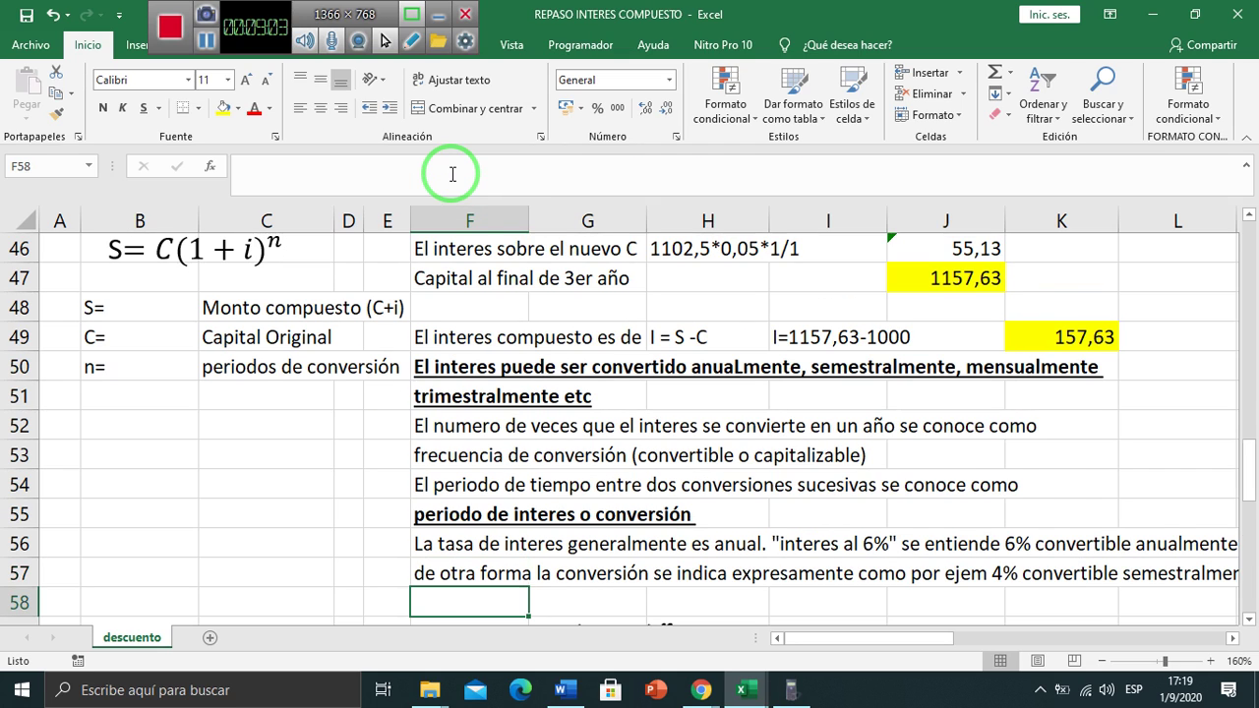
key("Up")
key("Up")
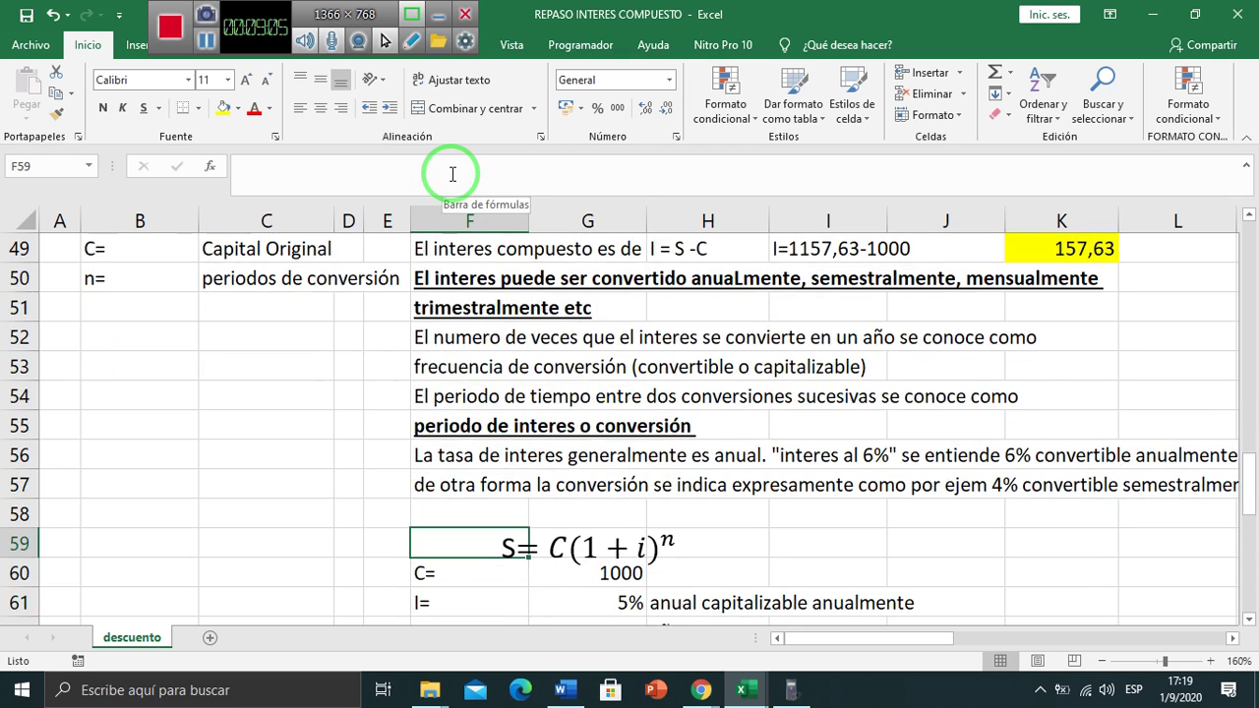
key("Right")
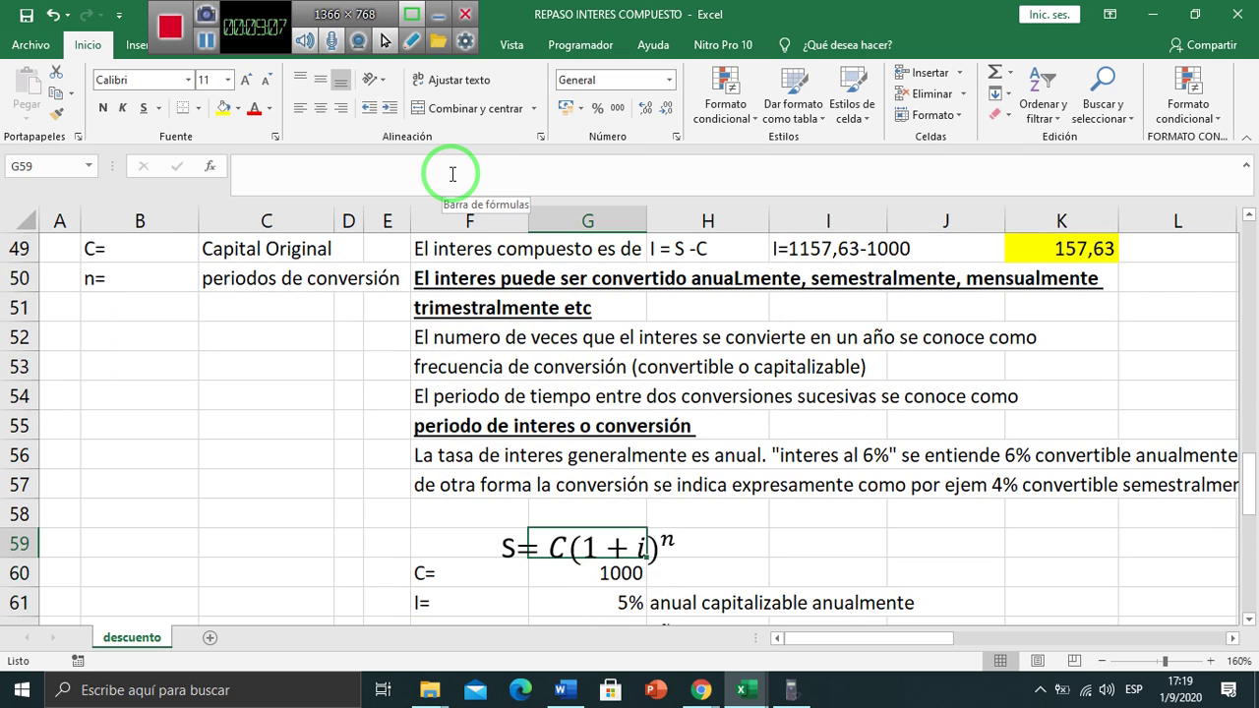
left_click(617, 551)
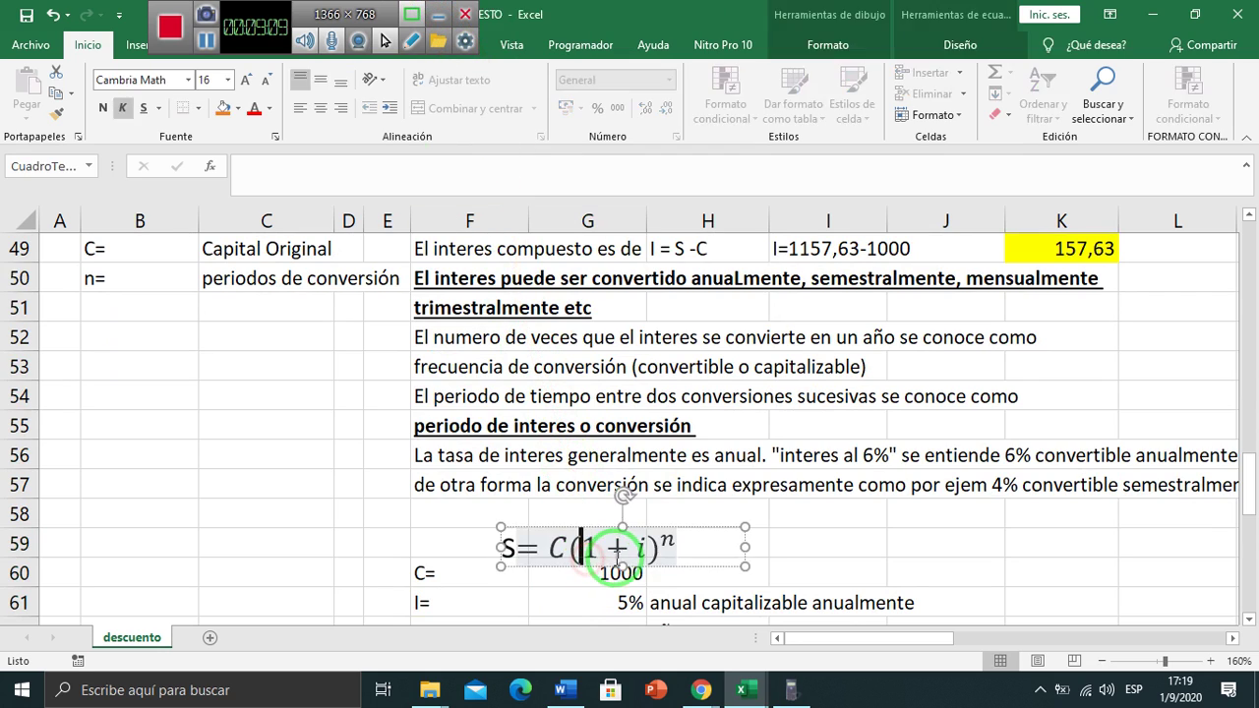
left_click_drag(611, 525, 710, 504)
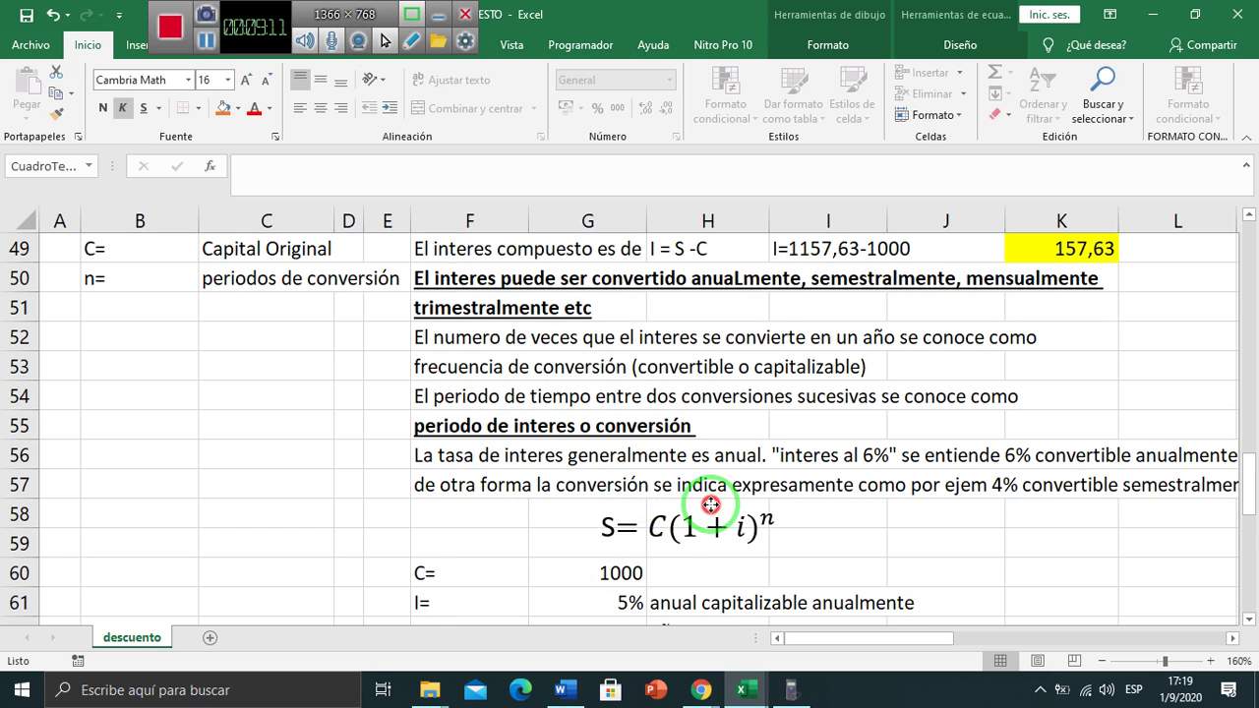
left_click(773, 520)
left_click(776, 520)
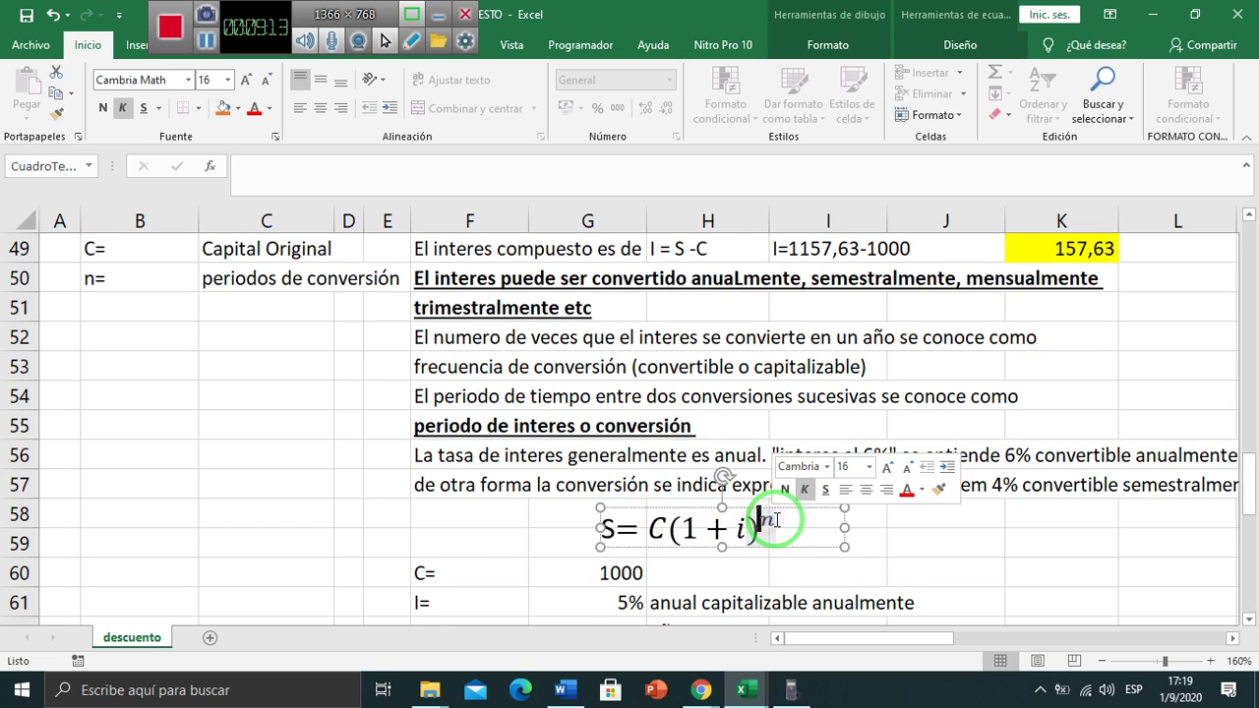
left_click(910, 533)
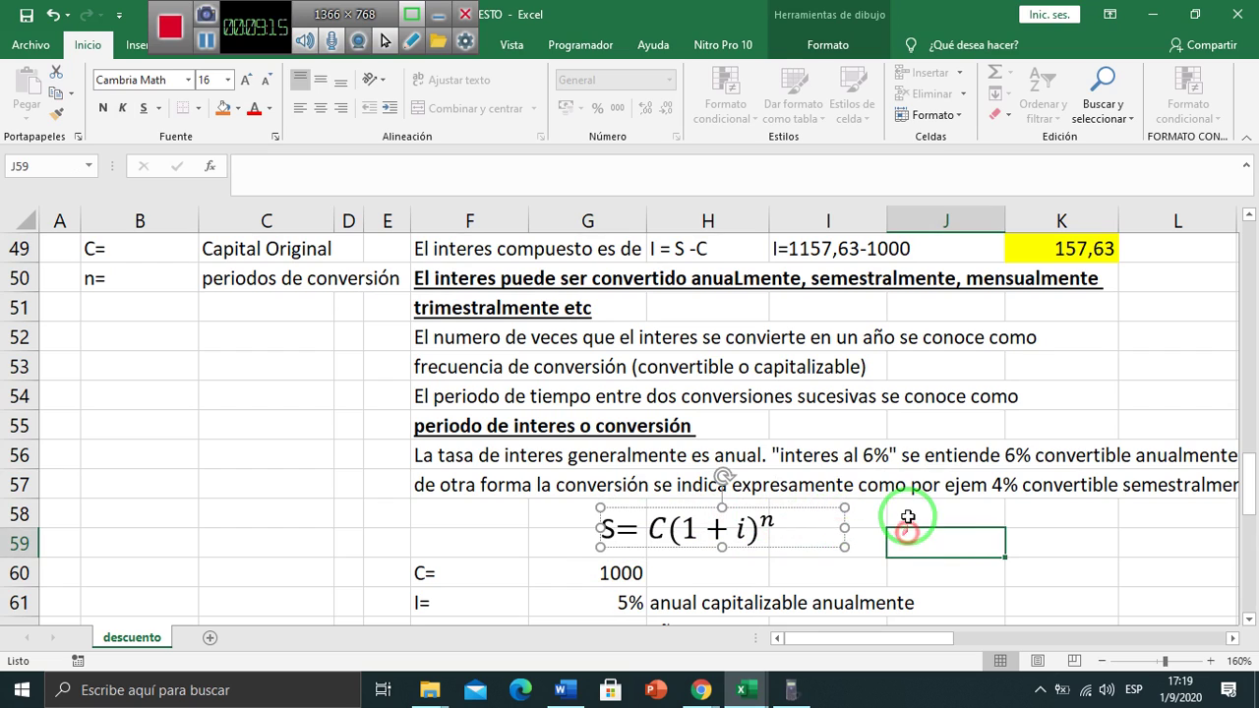
- Examine the rate and exponent in the compound amount formula and the capital data in row 60
left_click(1249, 620)
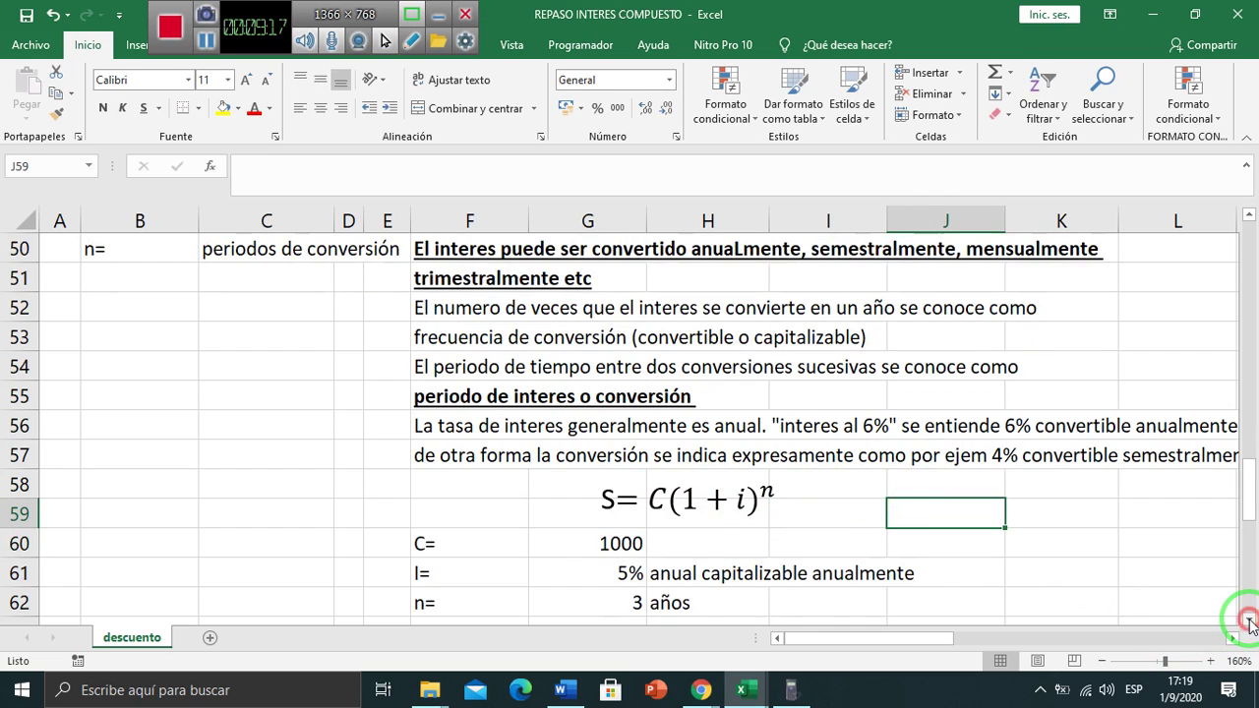
left_click(1249, 620)
left_click(737, 467)
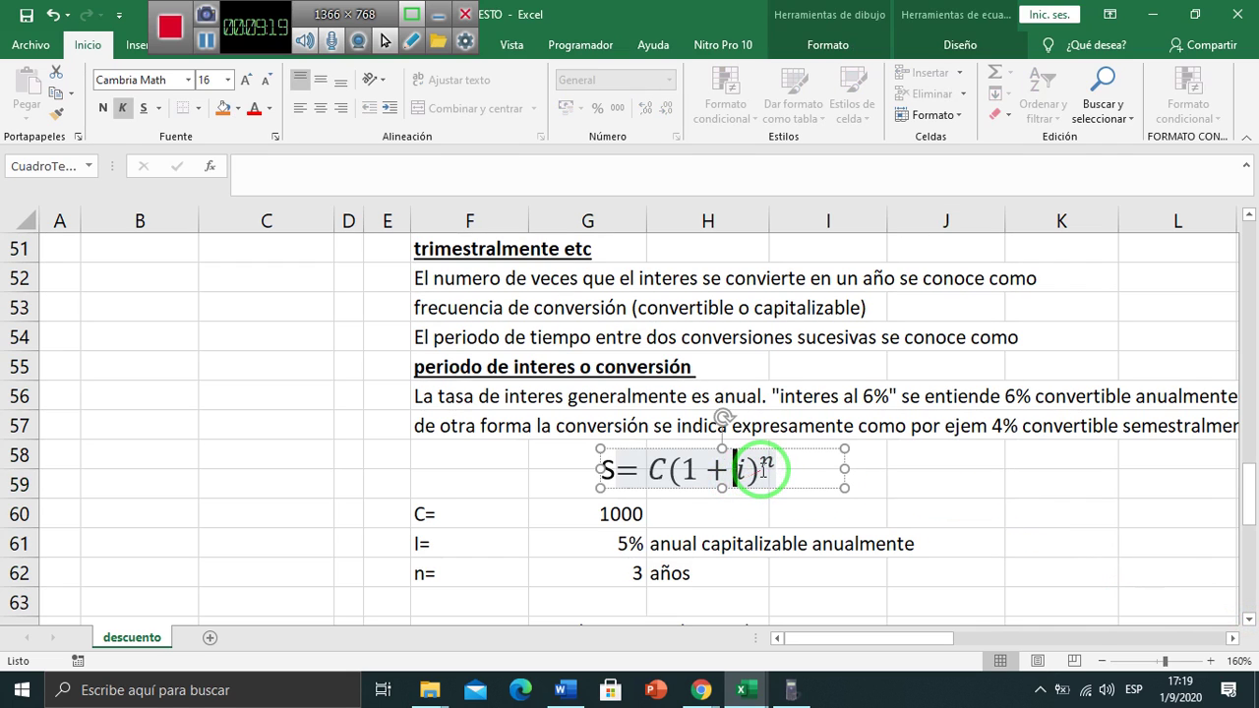
left_click(766, 464)
left_click_drag(766, 463, 900, 476)
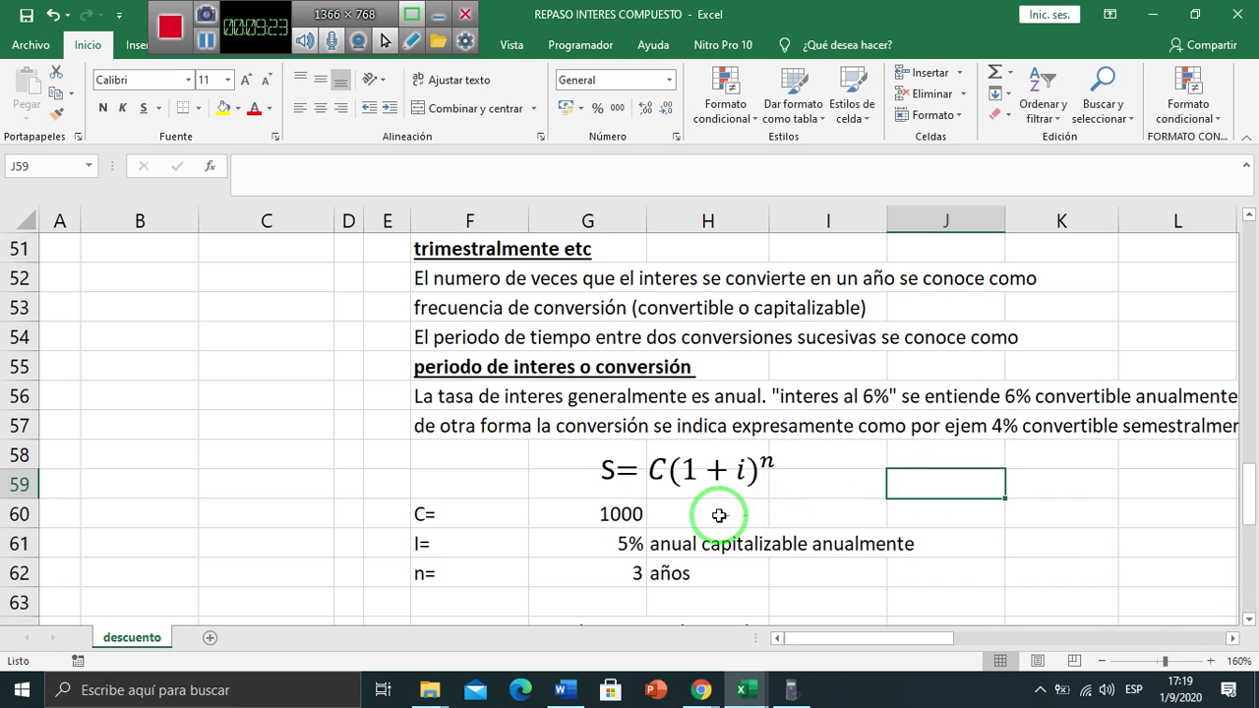
left_click(429, 512)
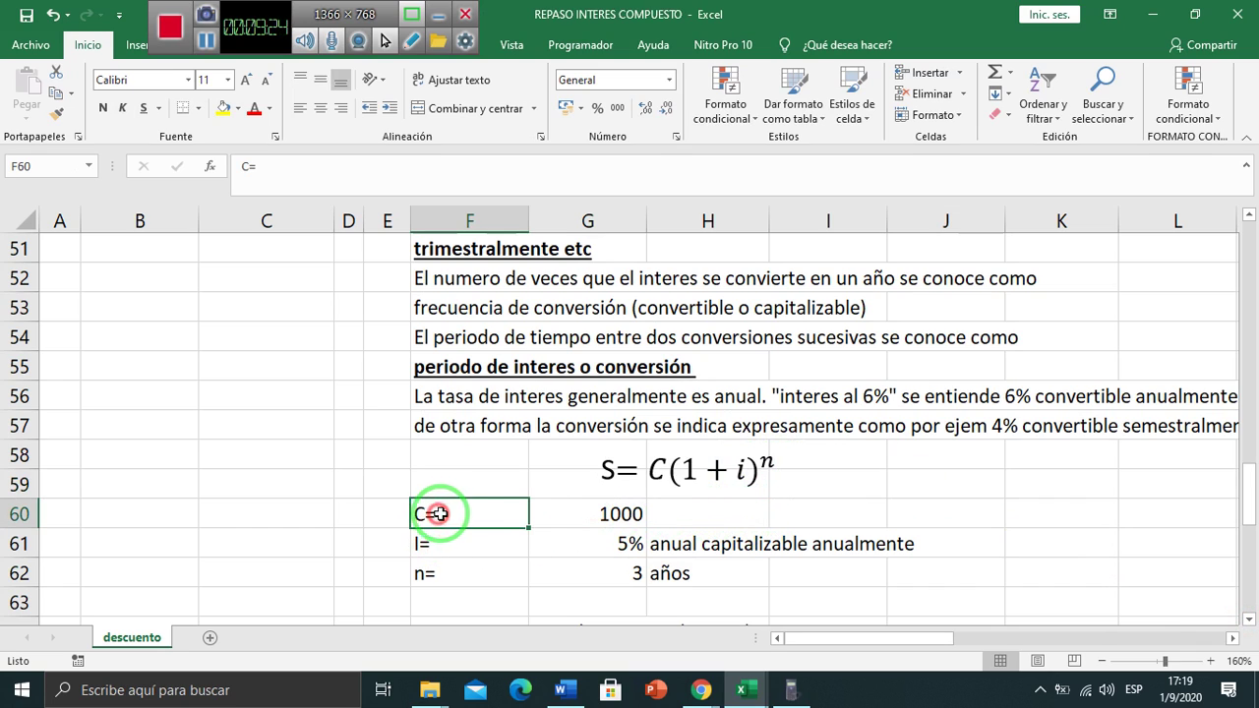
left_click(597, 511)
left_click(483, 512)
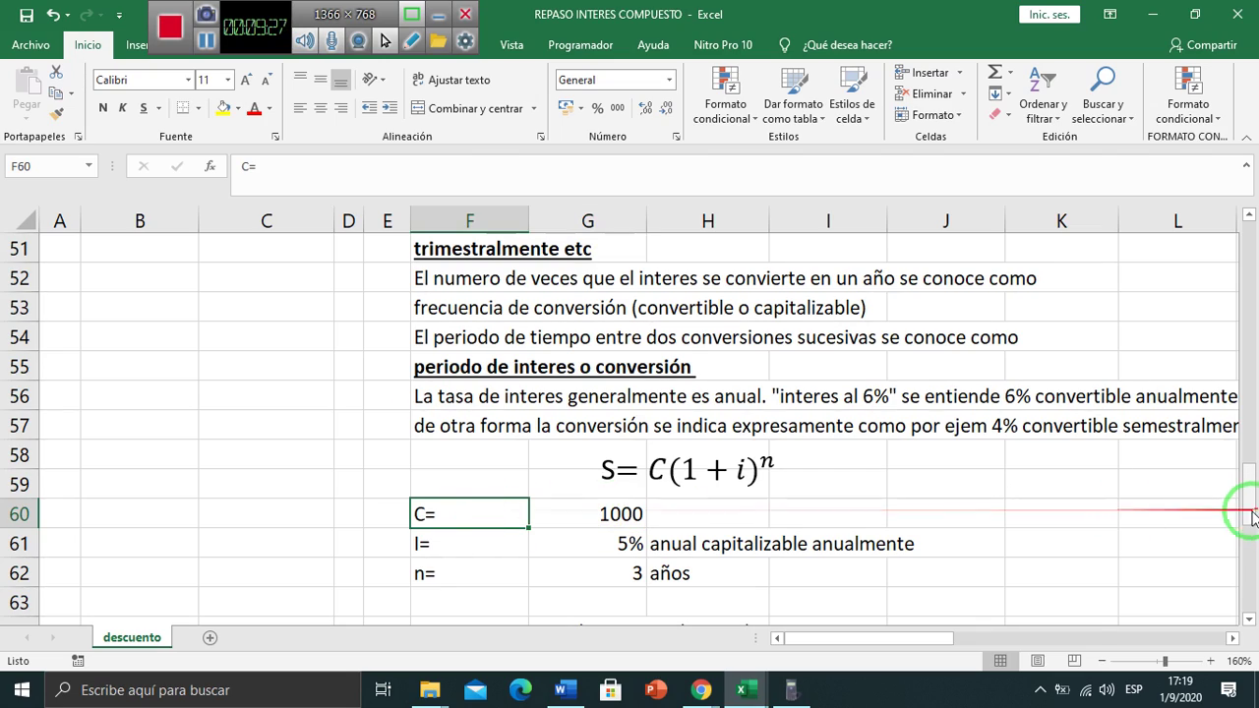
left_click_drag(1248, 518, 1207, 509)
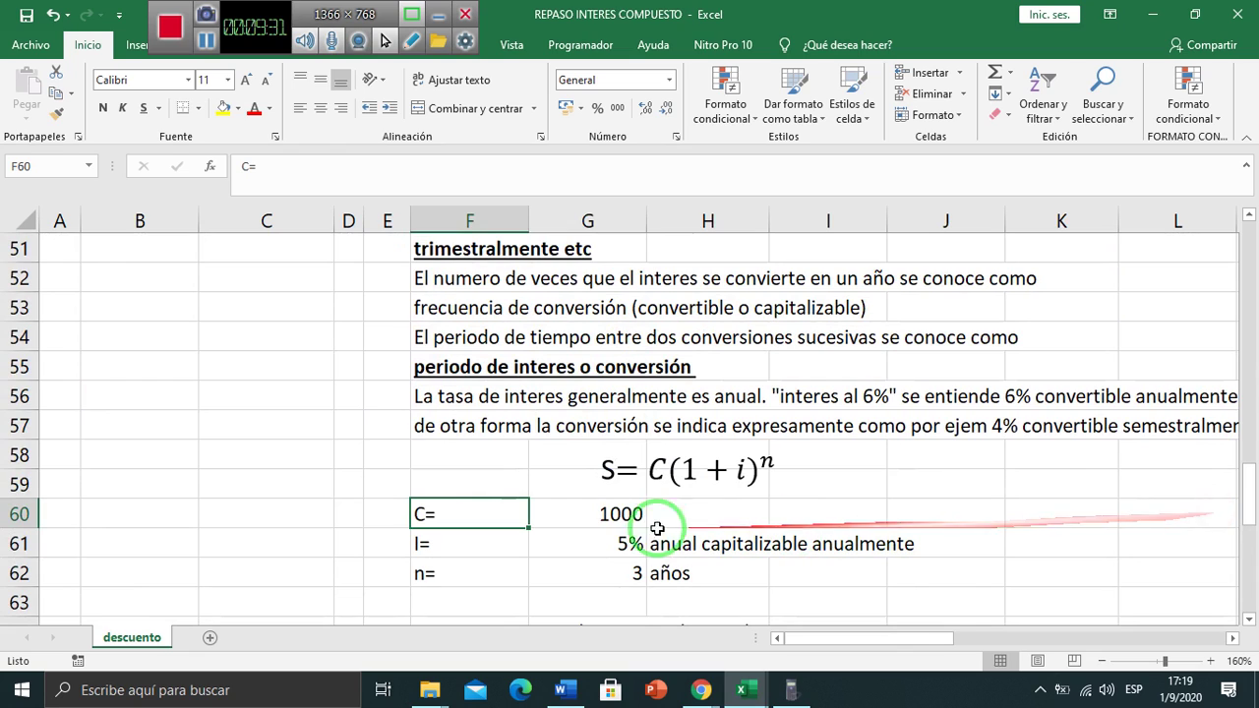
left_click(617, 524)
left_click(497, 563)
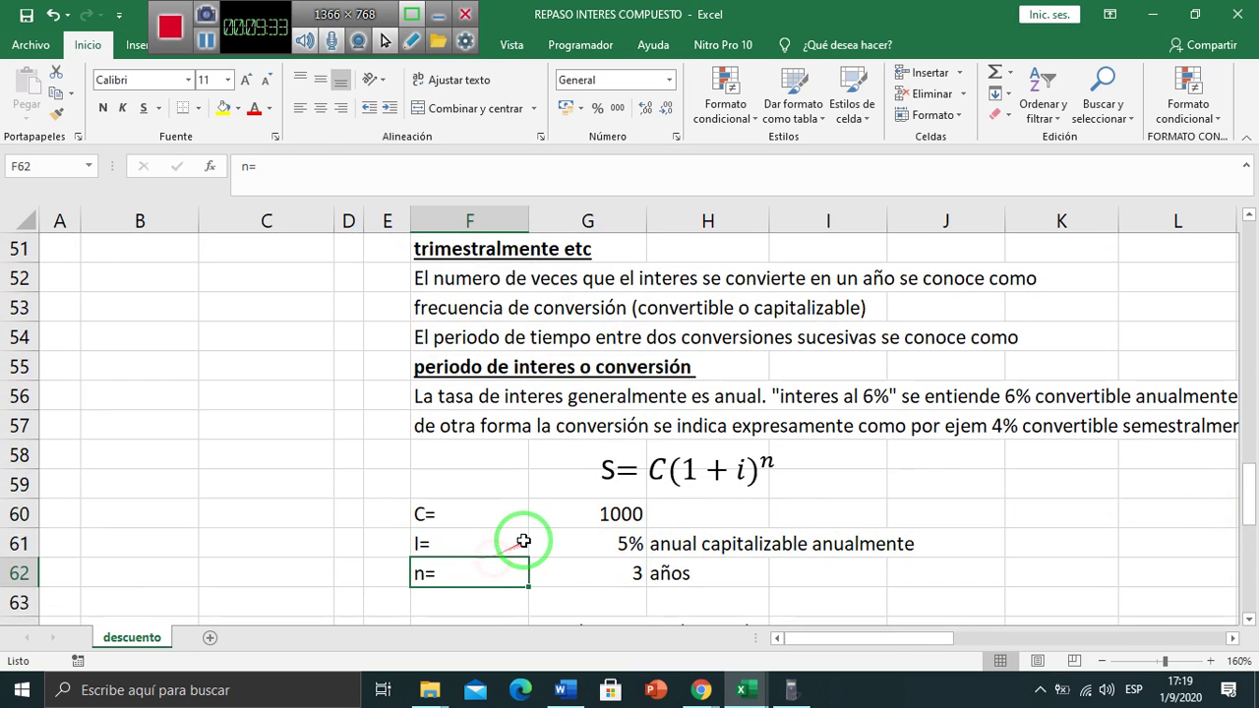
- Change the capital I in the F61 rate label to a lowercase i
left_click(523, 541)
key("F2")
key("Left")
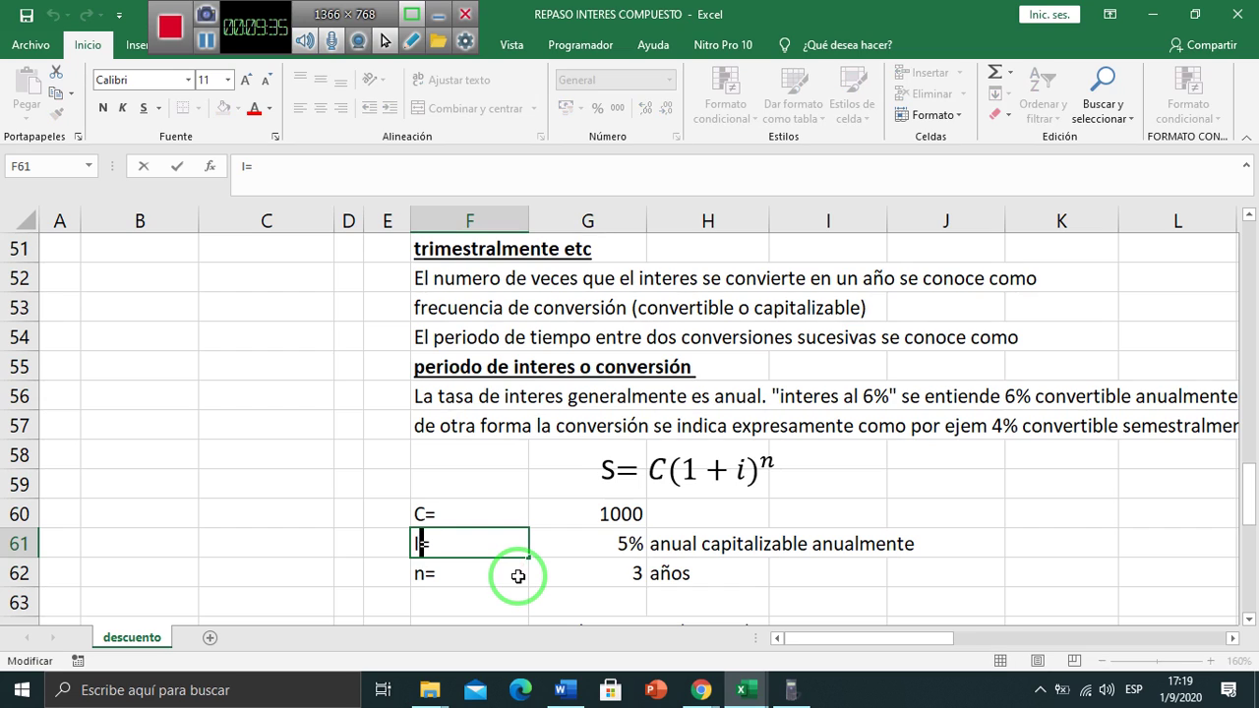
key("BackSpace")
type("I")
key("BackSpace")
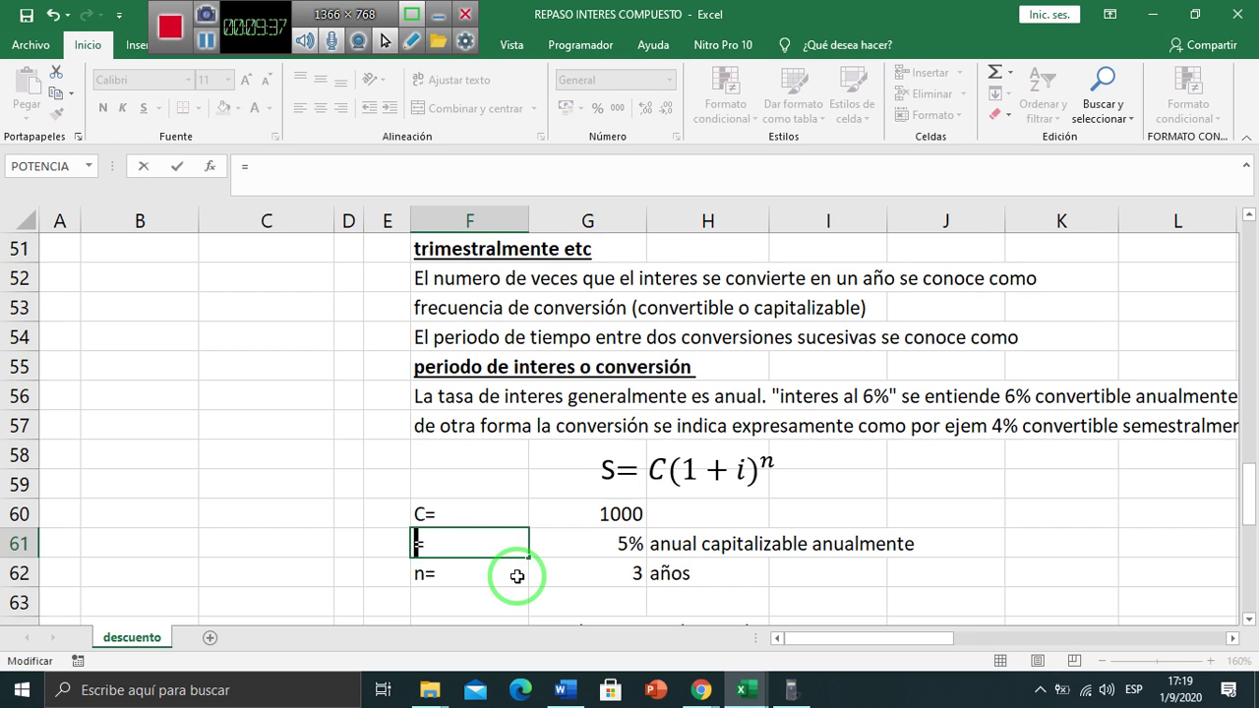
type("i")
key("Return")
- Review the annual rate and its capitalization note in row 61 against the number of years in row 62
key("Up")
key("Right")
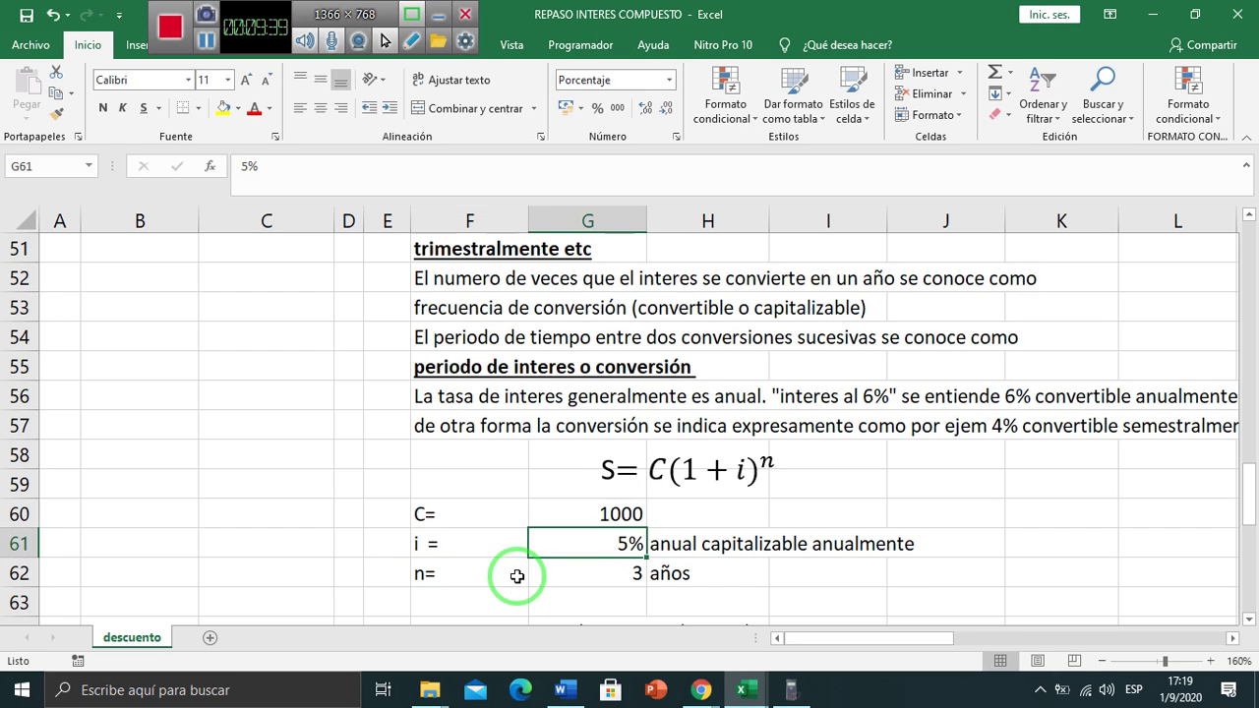
key("Down")
key("Left")
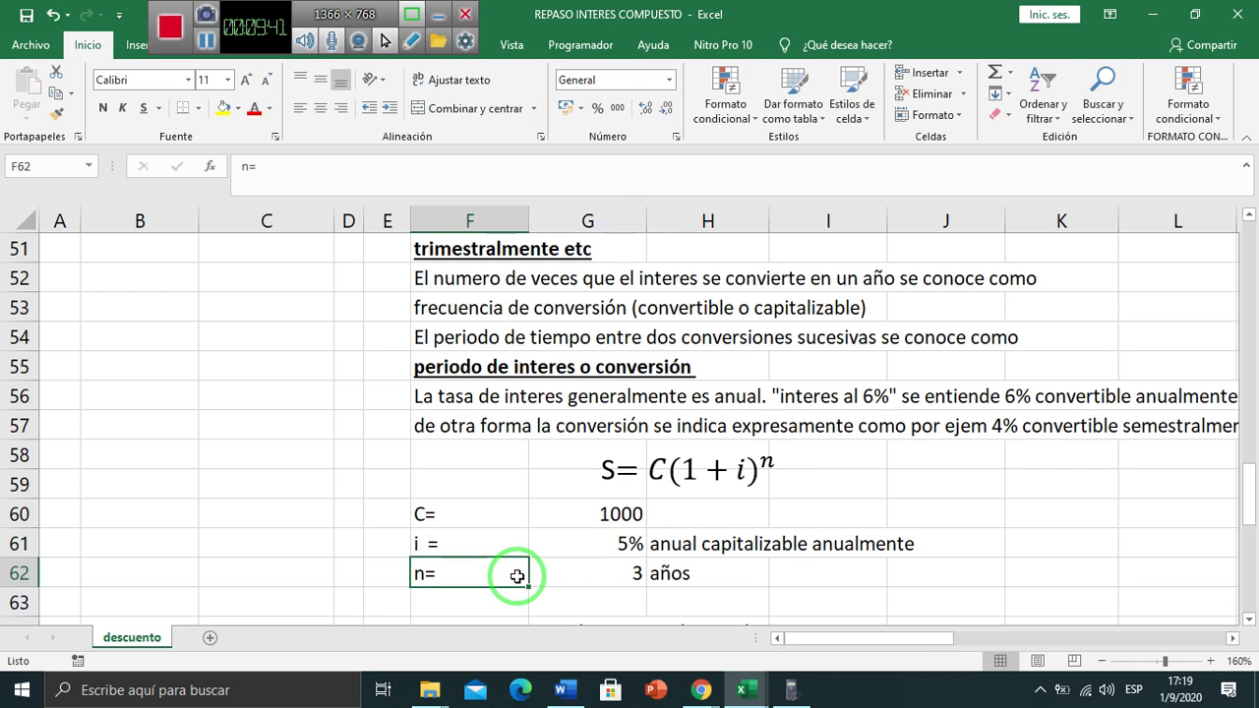
key("Right")
key("Right")
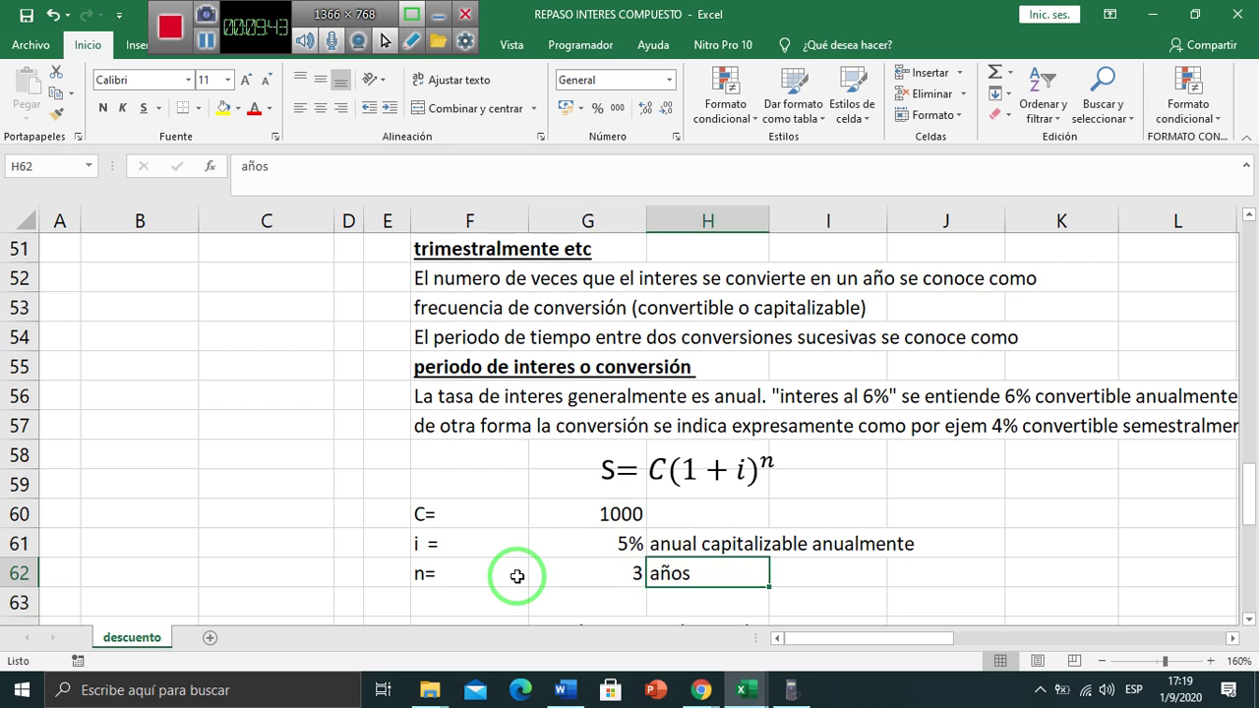
key("Up")
key("Left")
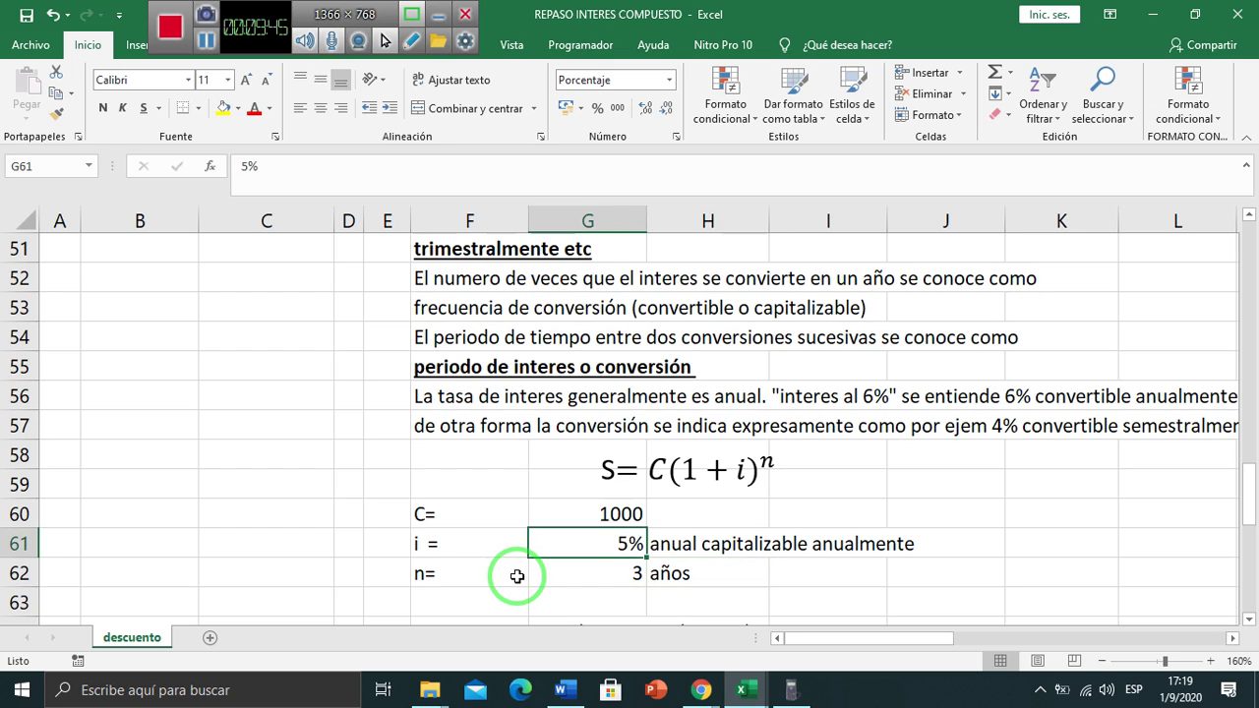
key("Right")
key("Right")
key("Down")
key("Up")
key("Left")
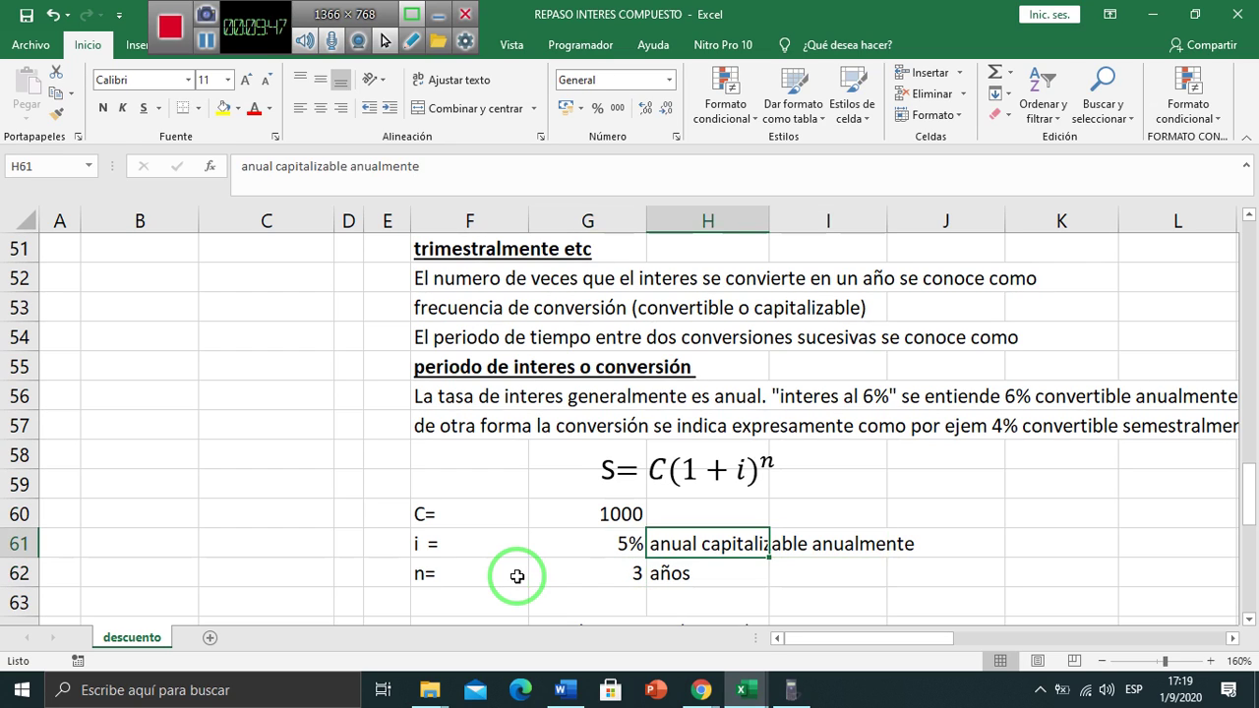
- Clear the existing compound amount calculation in G64 and its result in G65
key("Down")
key("Left")
key("Left")
key("Down")
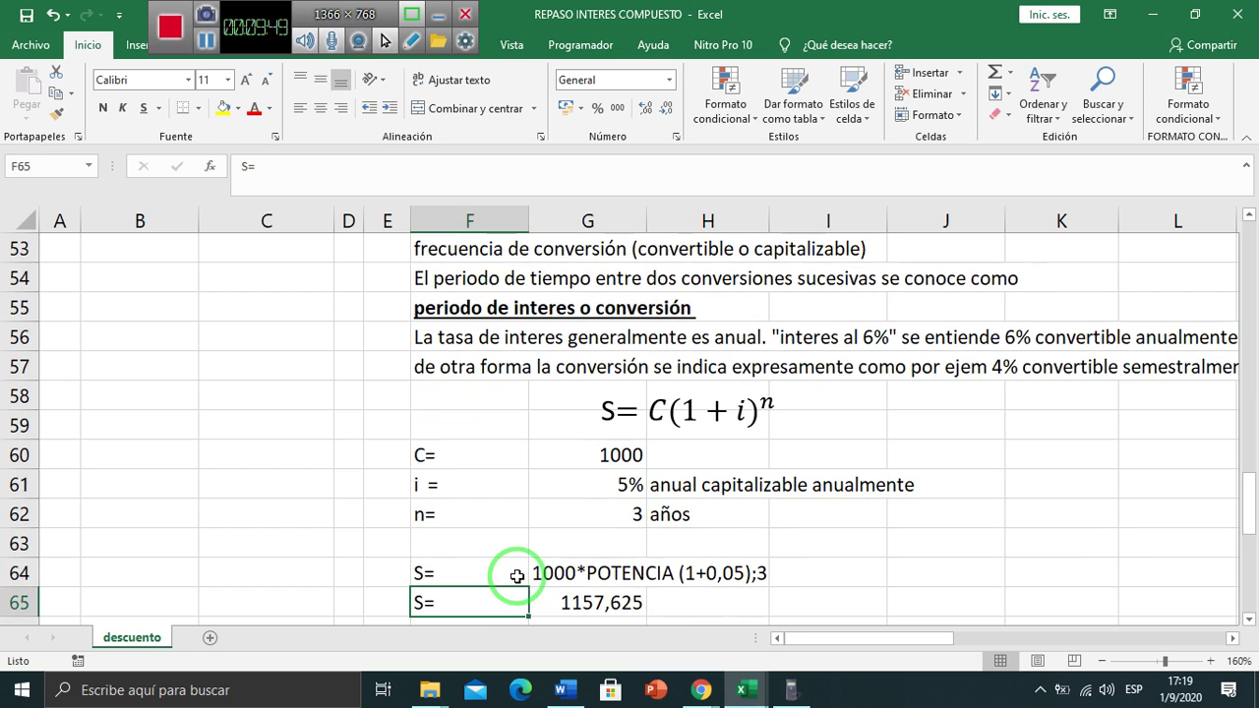
key("Down")
key("Up")
key("Up")
key("Right")
key("Delete")
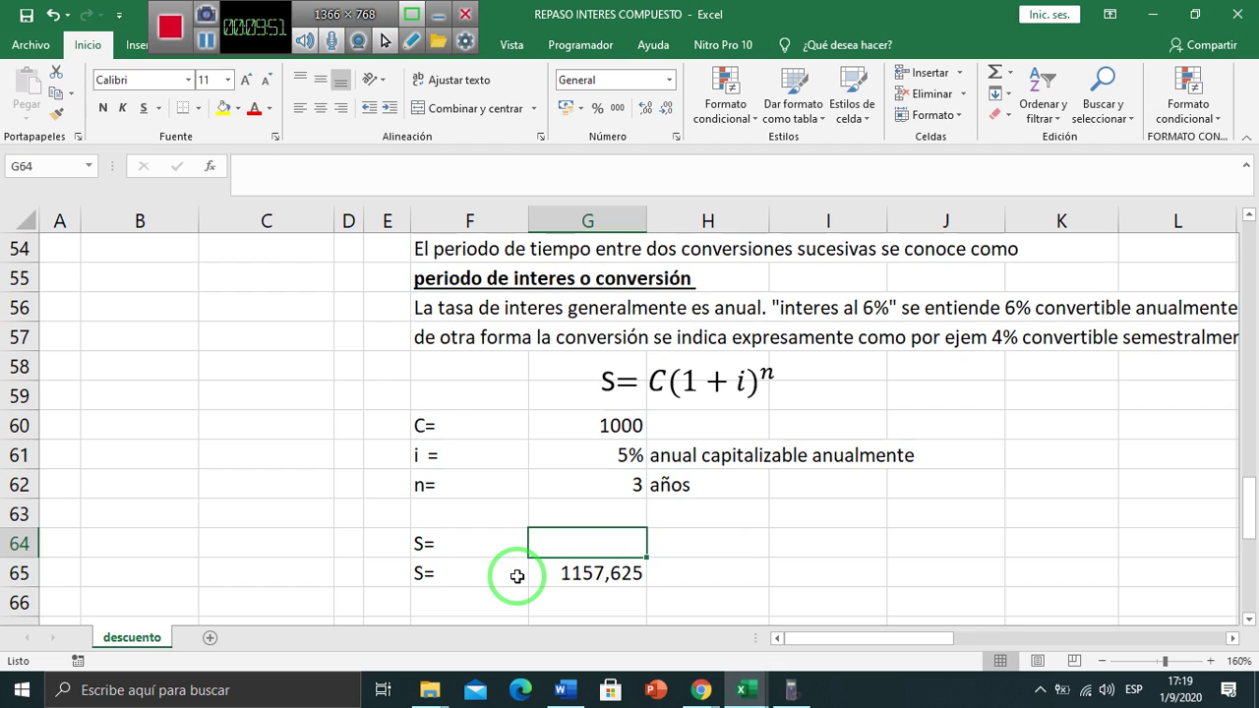
key("Down")
key("Delete")
key("Up")
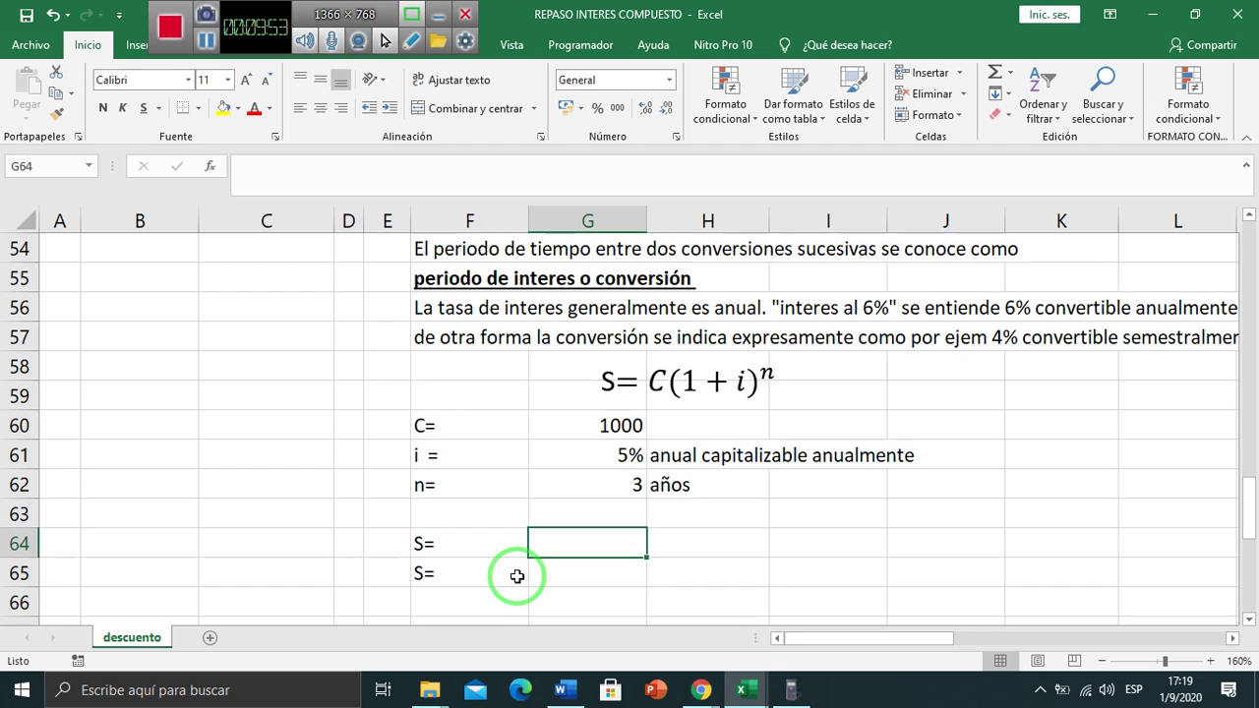
- Review the compound amount formula and the capital, rate and number of years in G60:G62 above the empty S= row
key("Up")
key("Up")
key("Up")
key("Up")
key("Up")
key("Up")
key("Down")
key("Down")
key("Down")
key("Down")
key("Down")
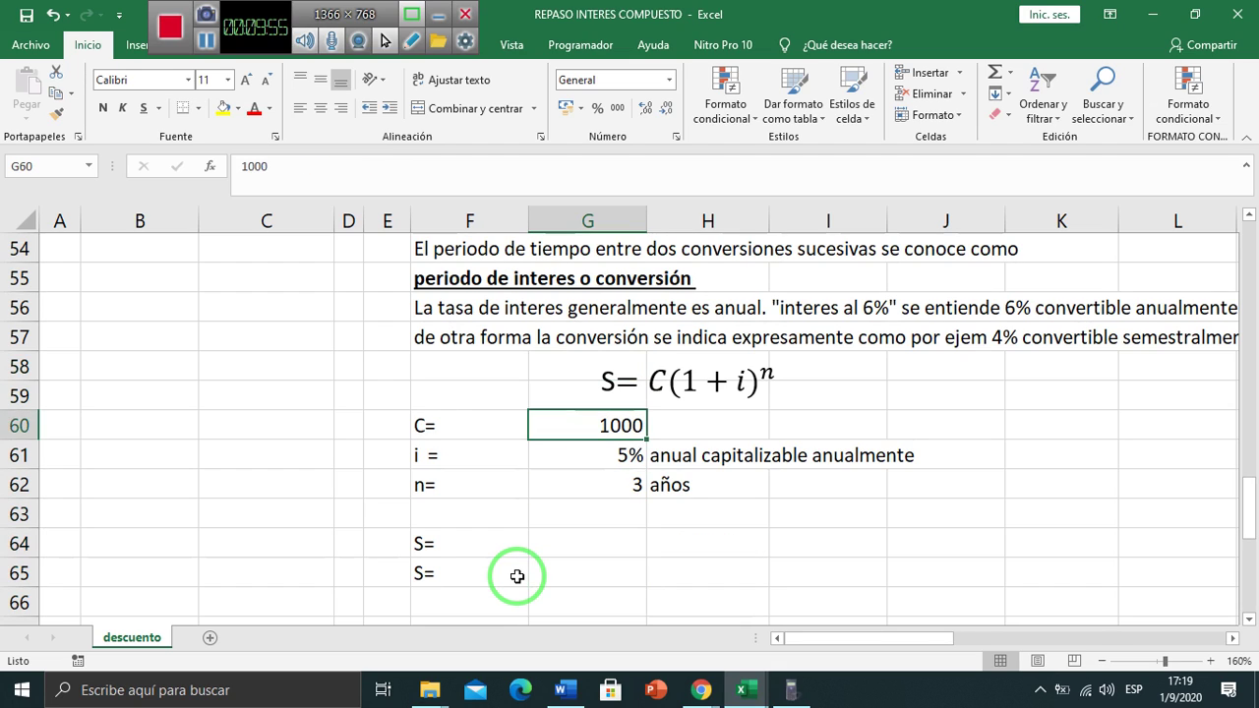
key("Down")
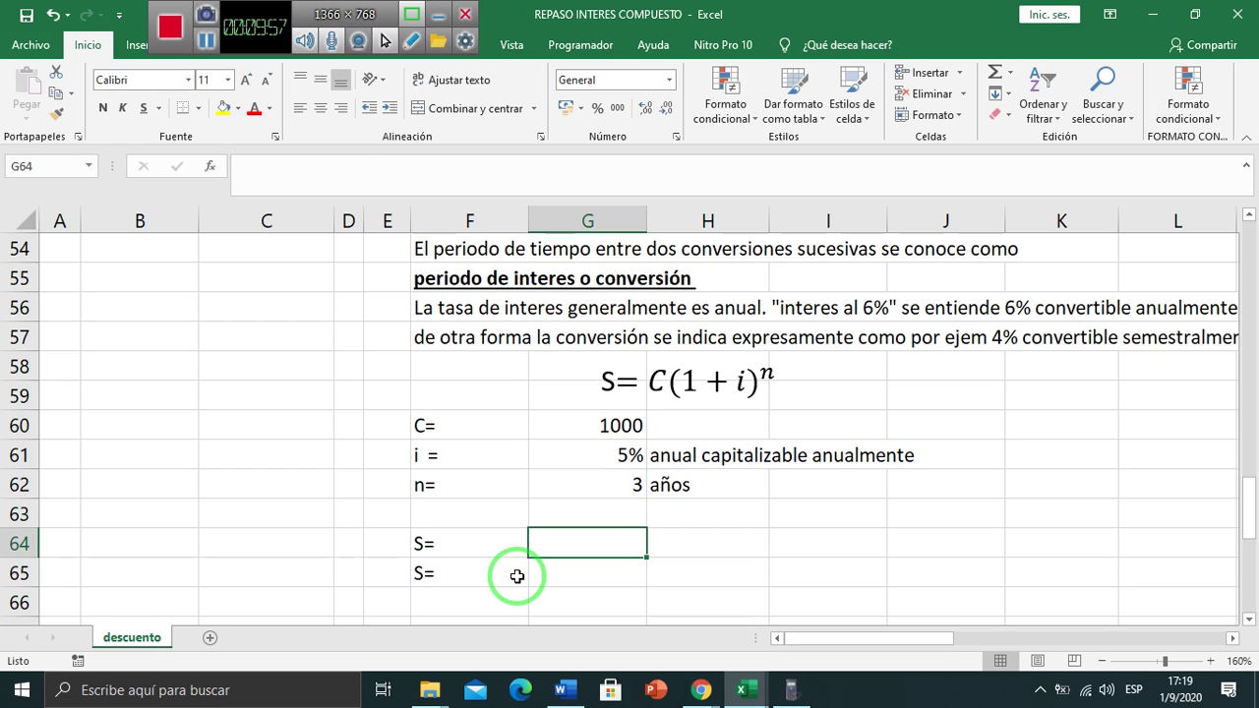
- Start the worked substitution in G64 as the text 1000*(1+0,05), without an equals sign
type("1000")
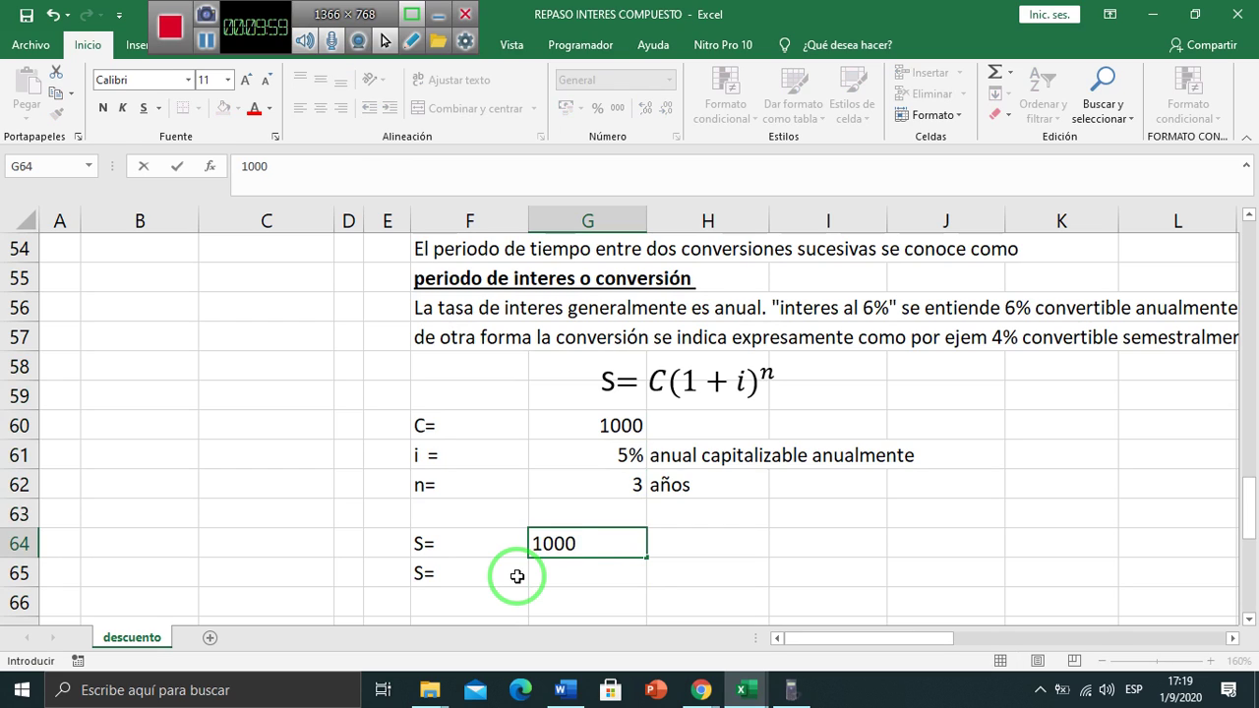
type("*(1+")
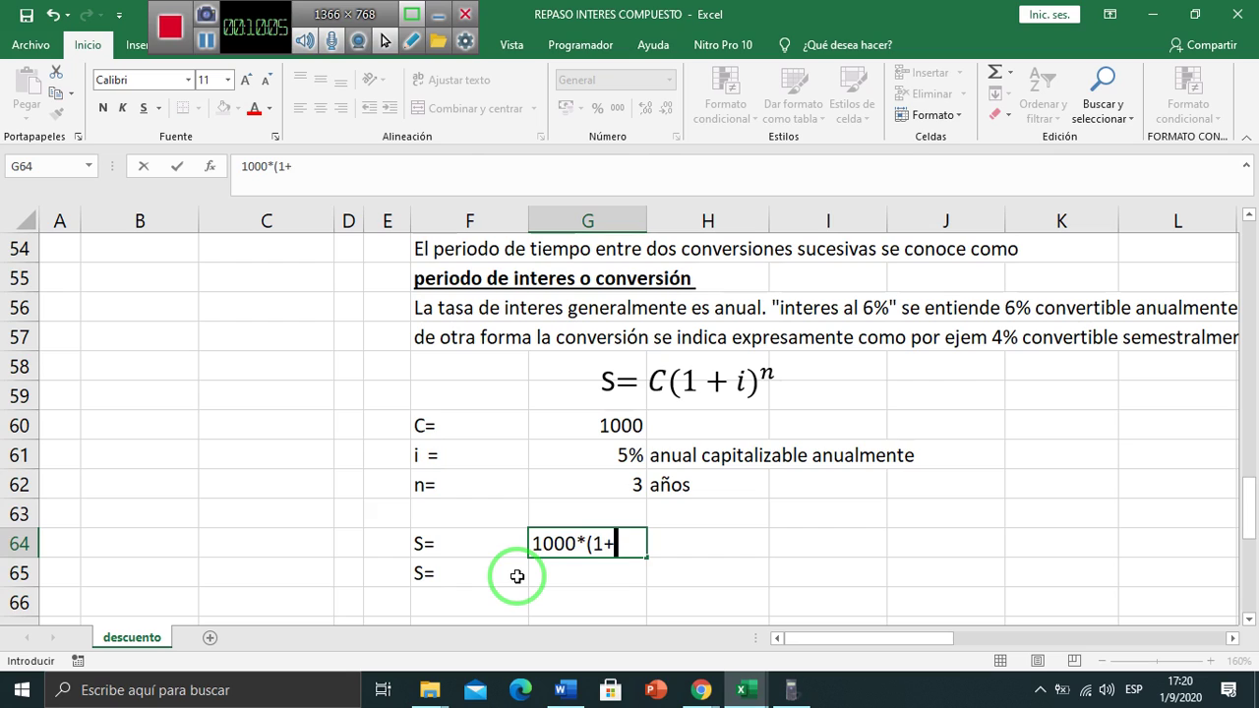
type("0,05)")
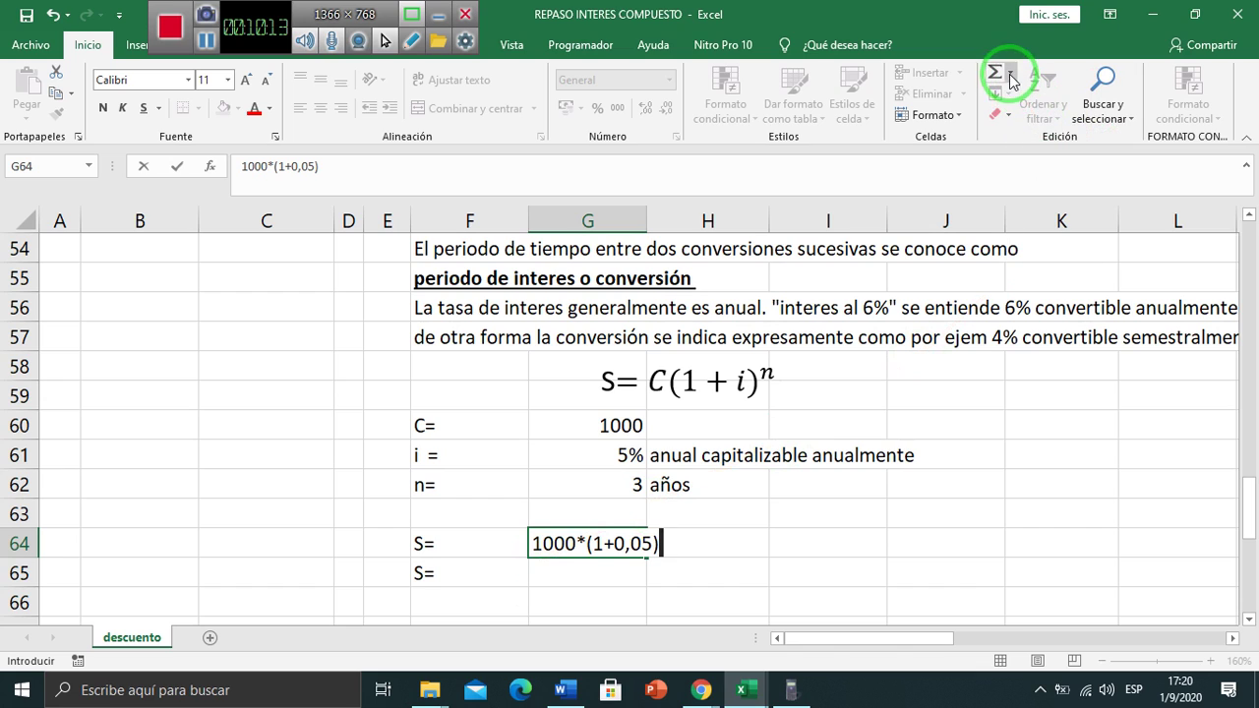
- Insert the circumflex symbol ^ after the parenthesis in G64 and complete the expression with the exponent 3
left_click(135, 45)
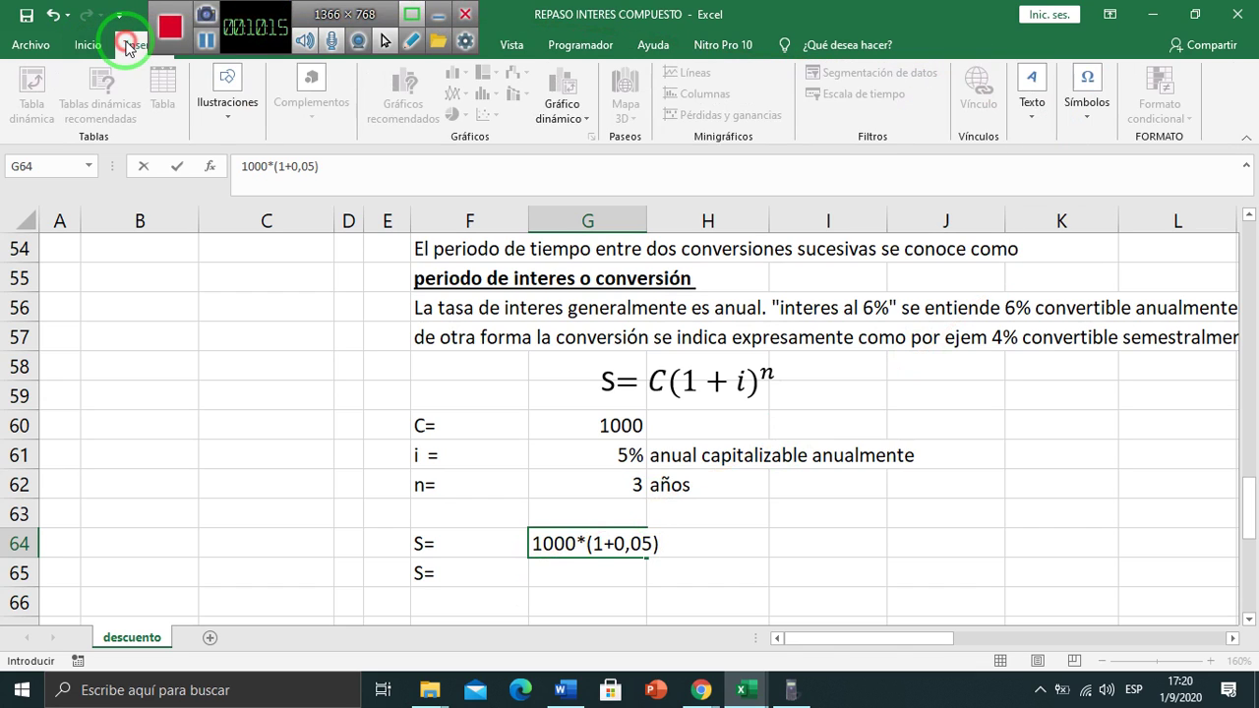
left_click(1089, 119)
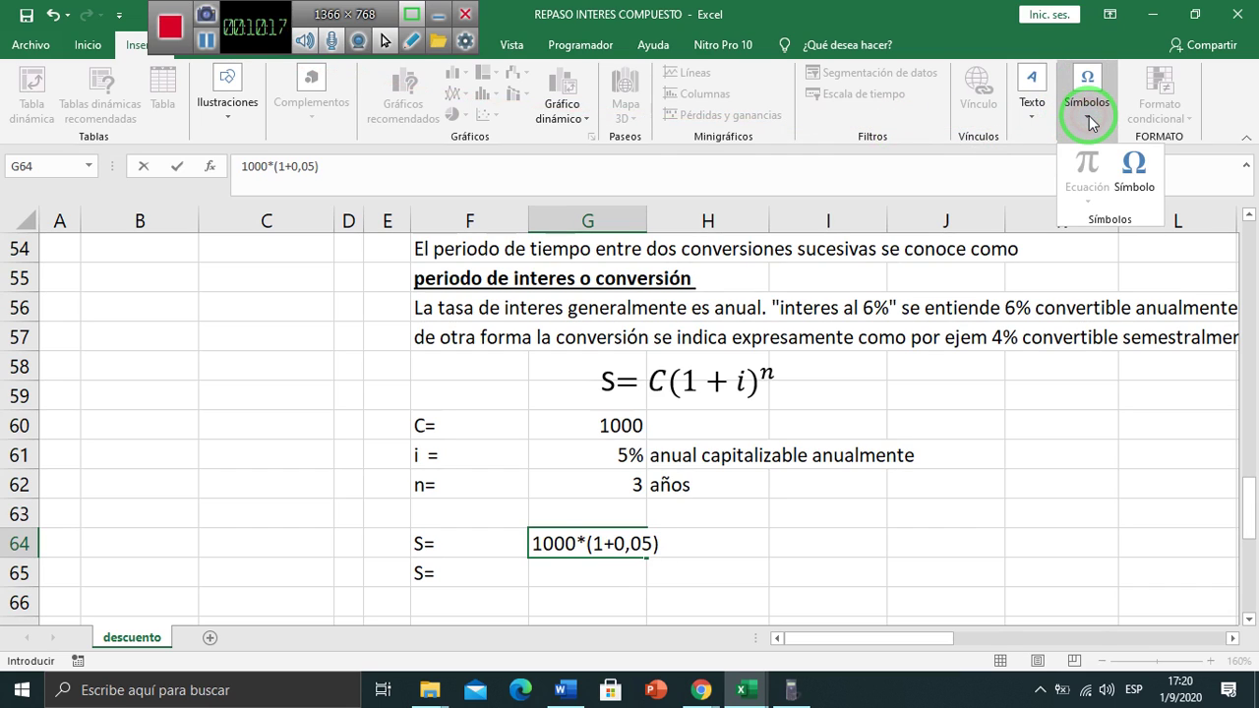
left_click(1089, 109)
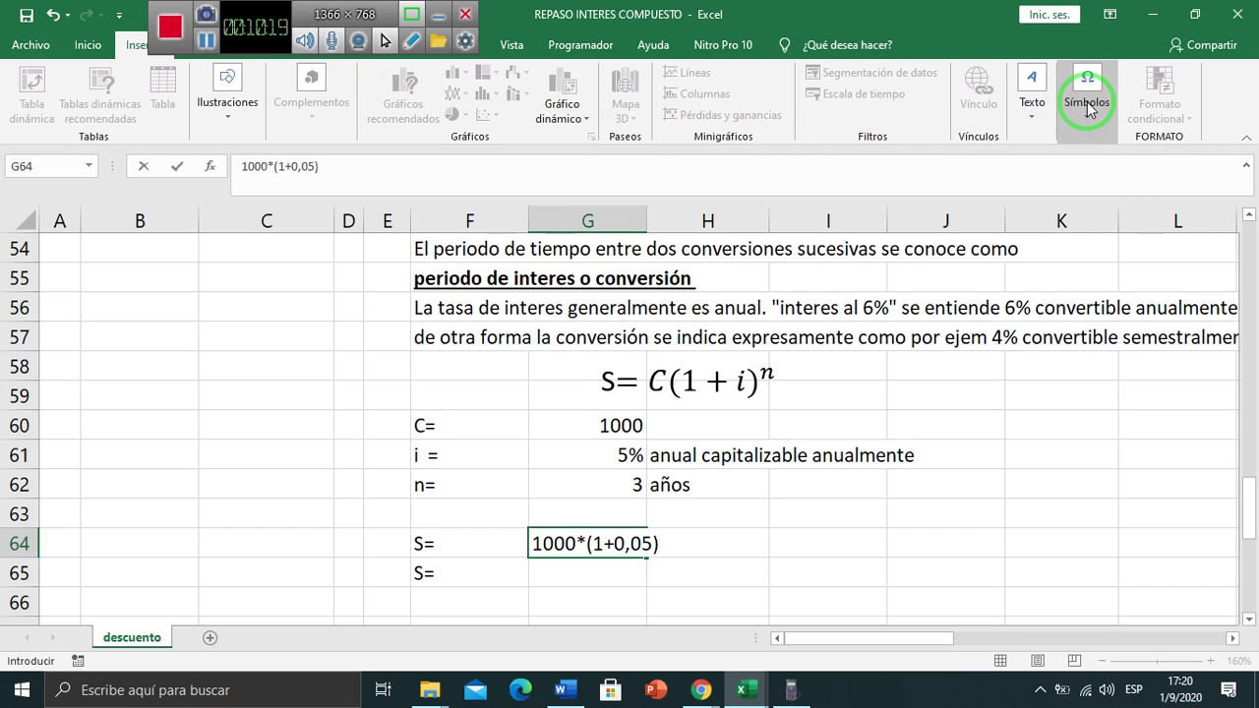
left_click(1088, 109)
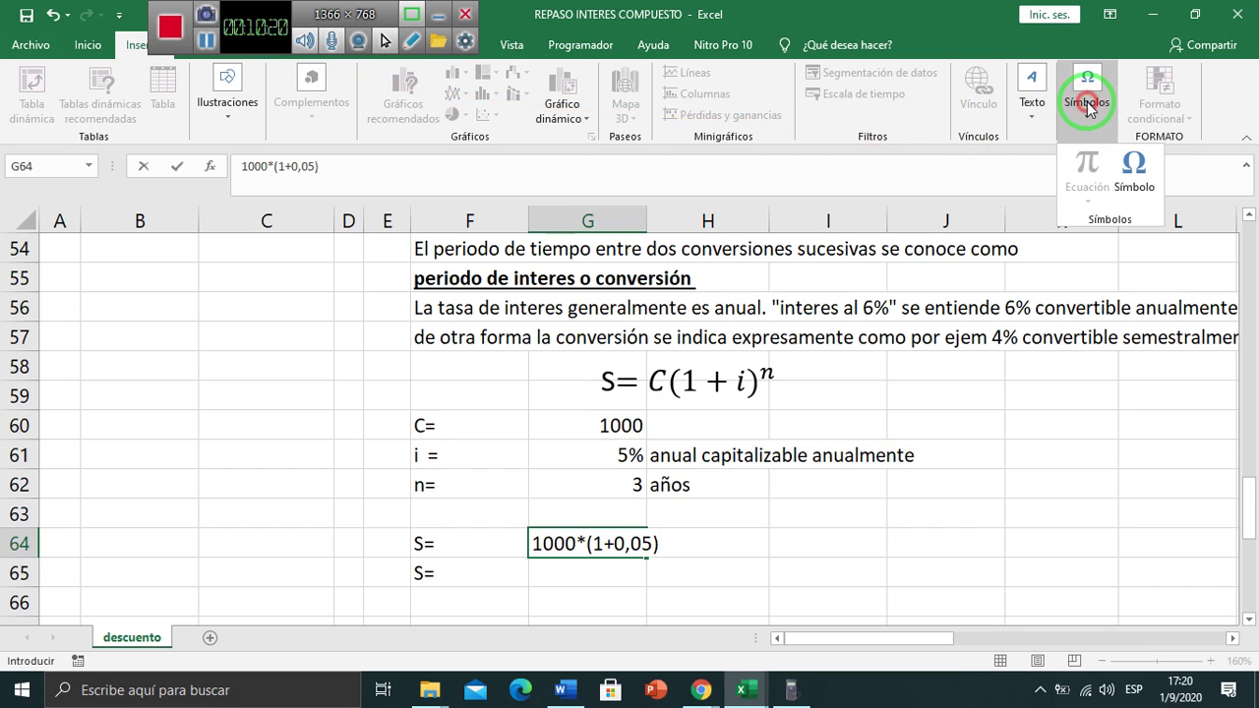
left_click(1134, 175)
left_click(90, 516)
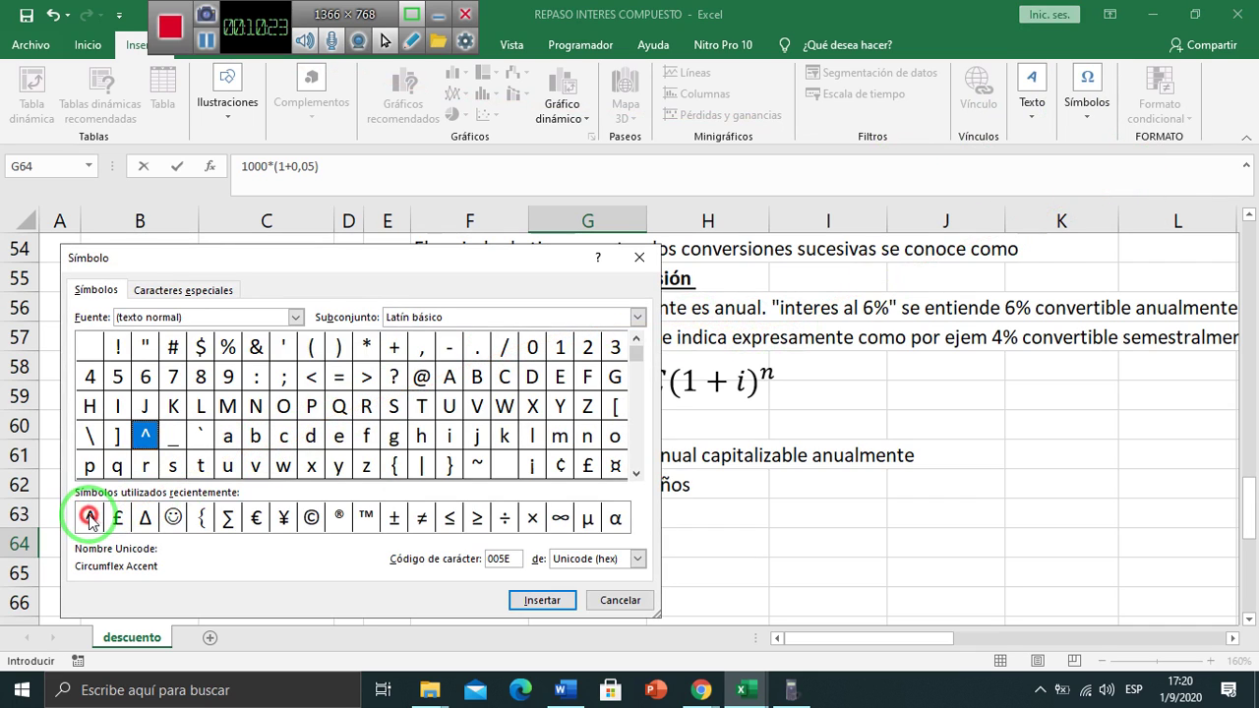
left_click(542, 600)
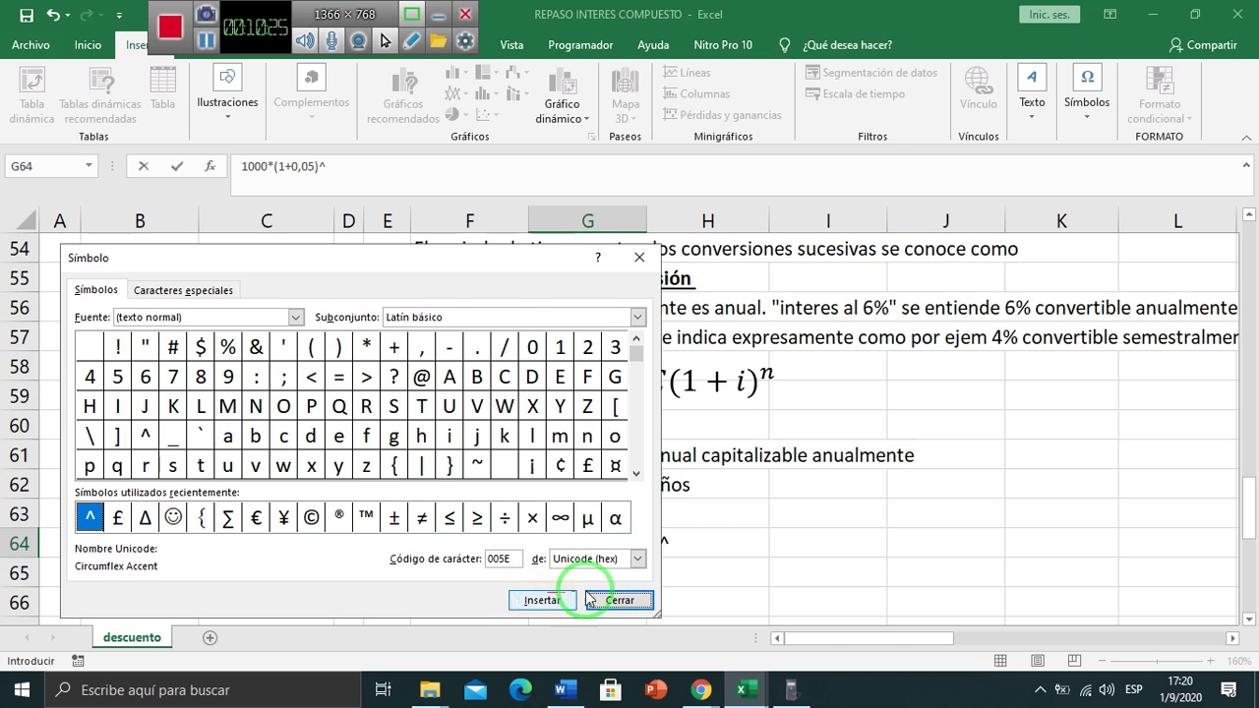
left_click(619, 600)
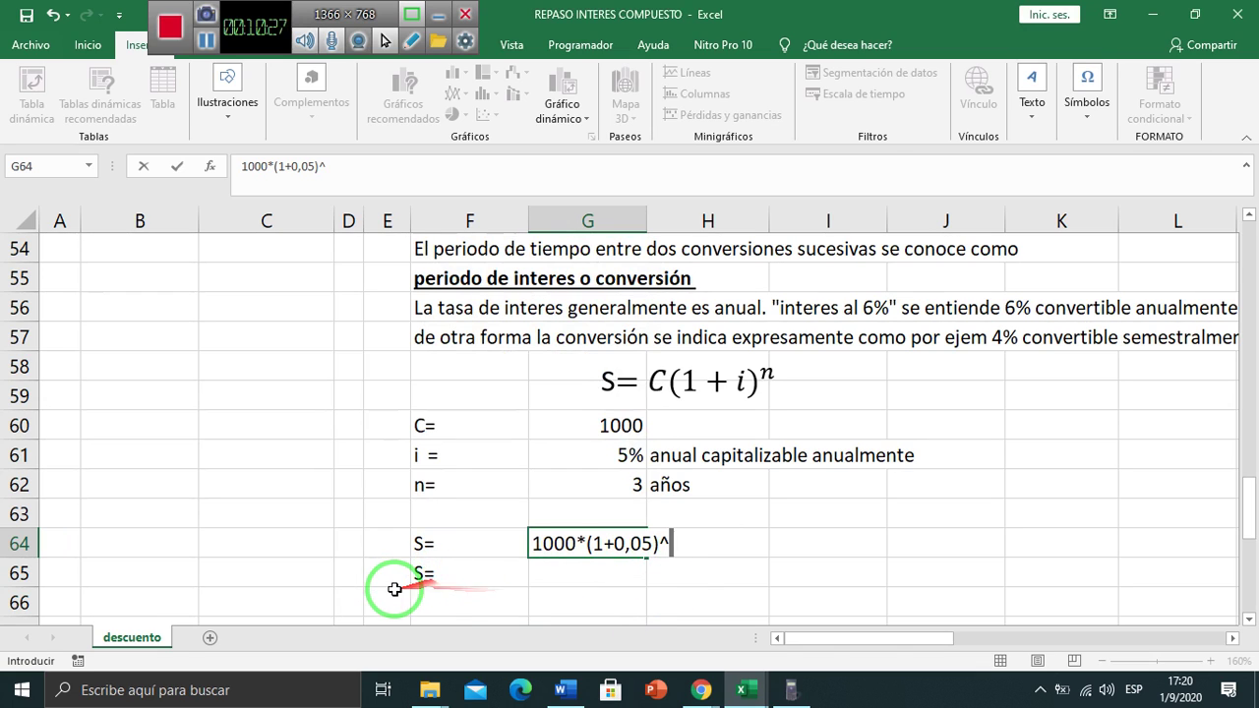
type("3")
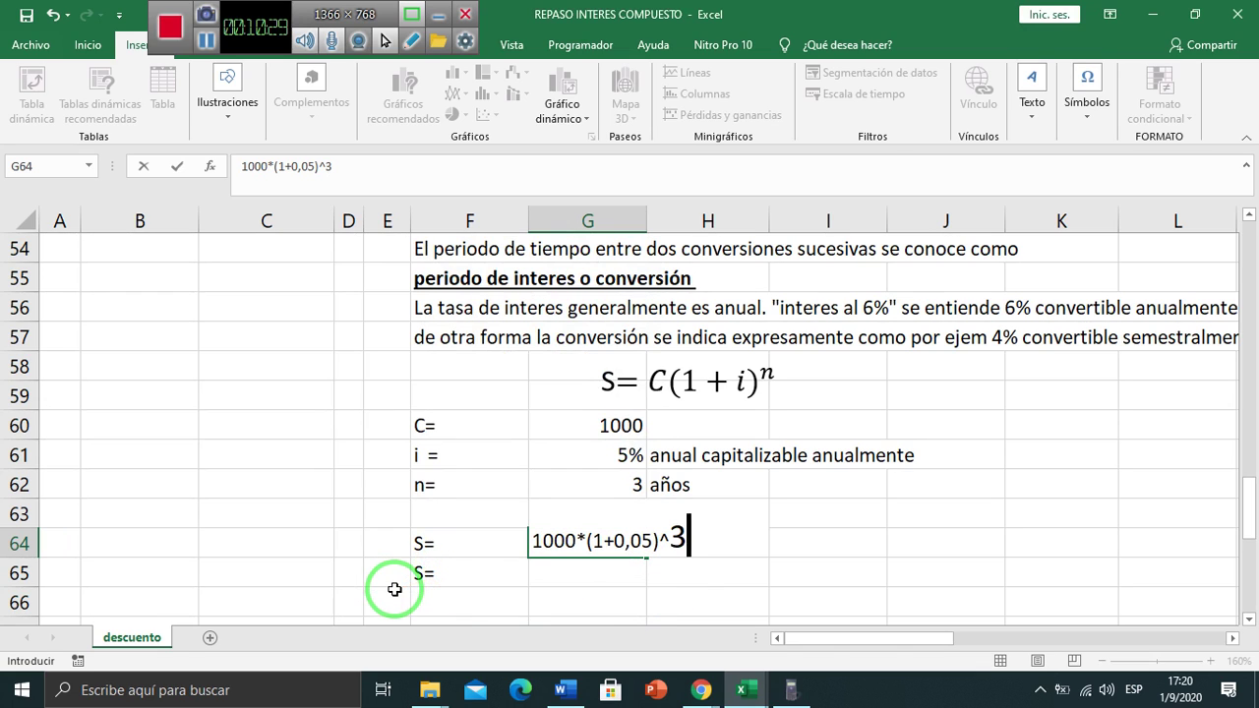
key("Return")
- Copy the G64 expression into G65 and turn the copy into a live formula, =1000*(1+0,05)^3
key("Up")
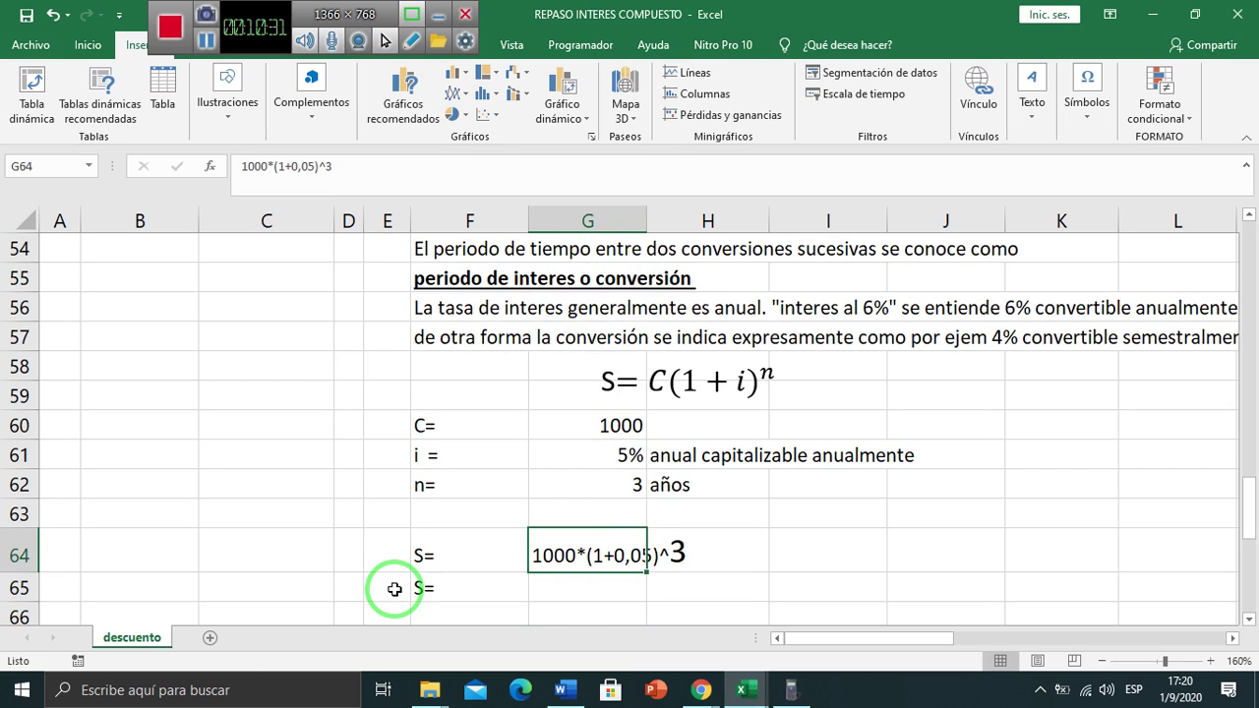
key("ctrl+c")
key("Down")
key("ctrl+v")
key("F2")
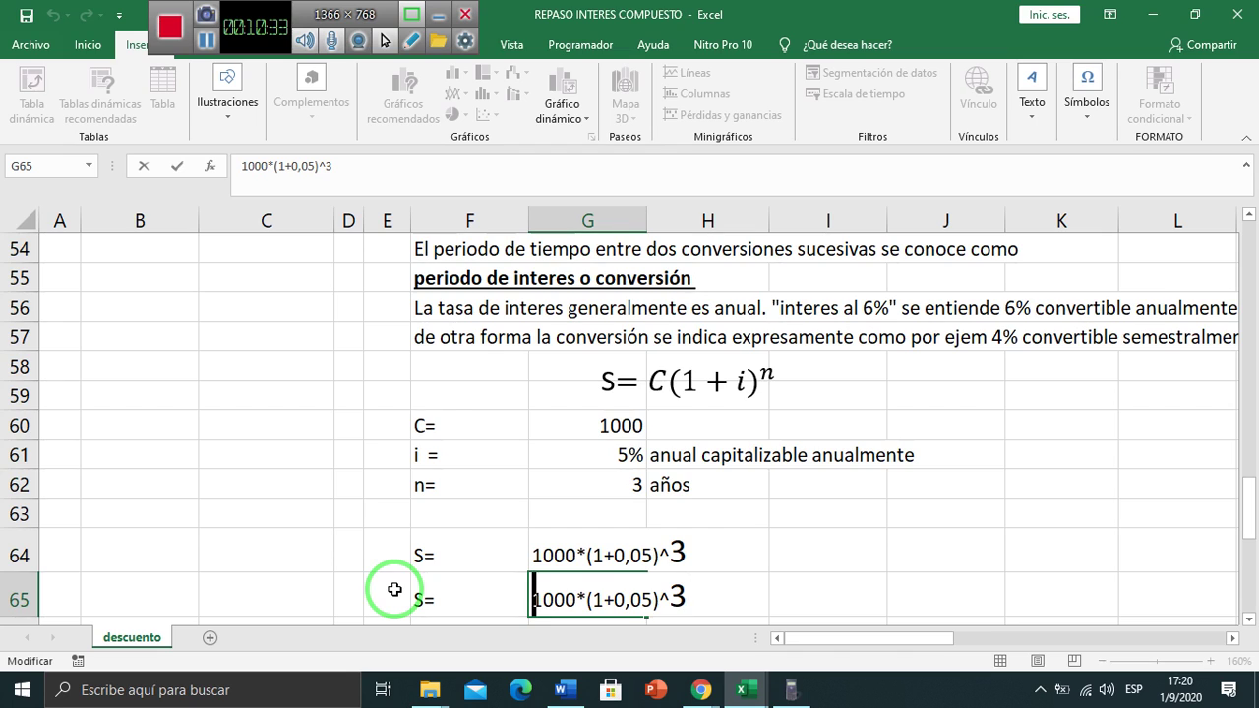
type("=")
key("Return")
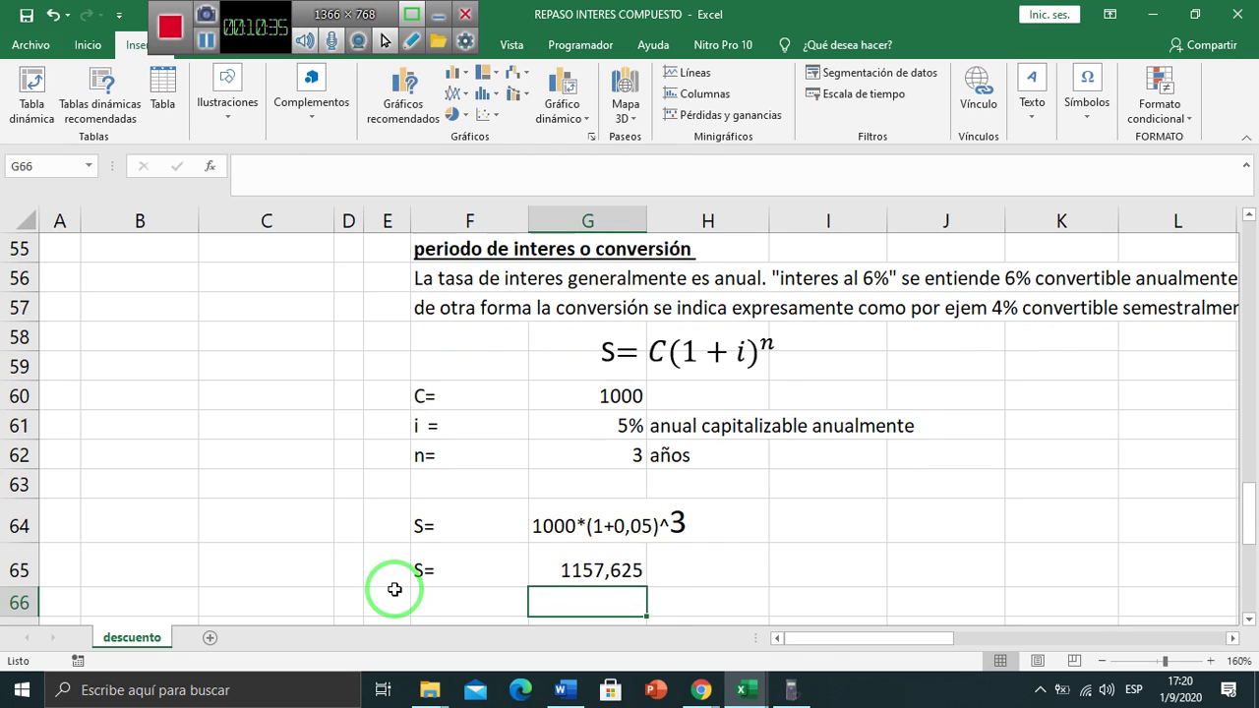
- Highlight the compound amount result in G65 with a yellow fill and show it with two decimals
key("Up")
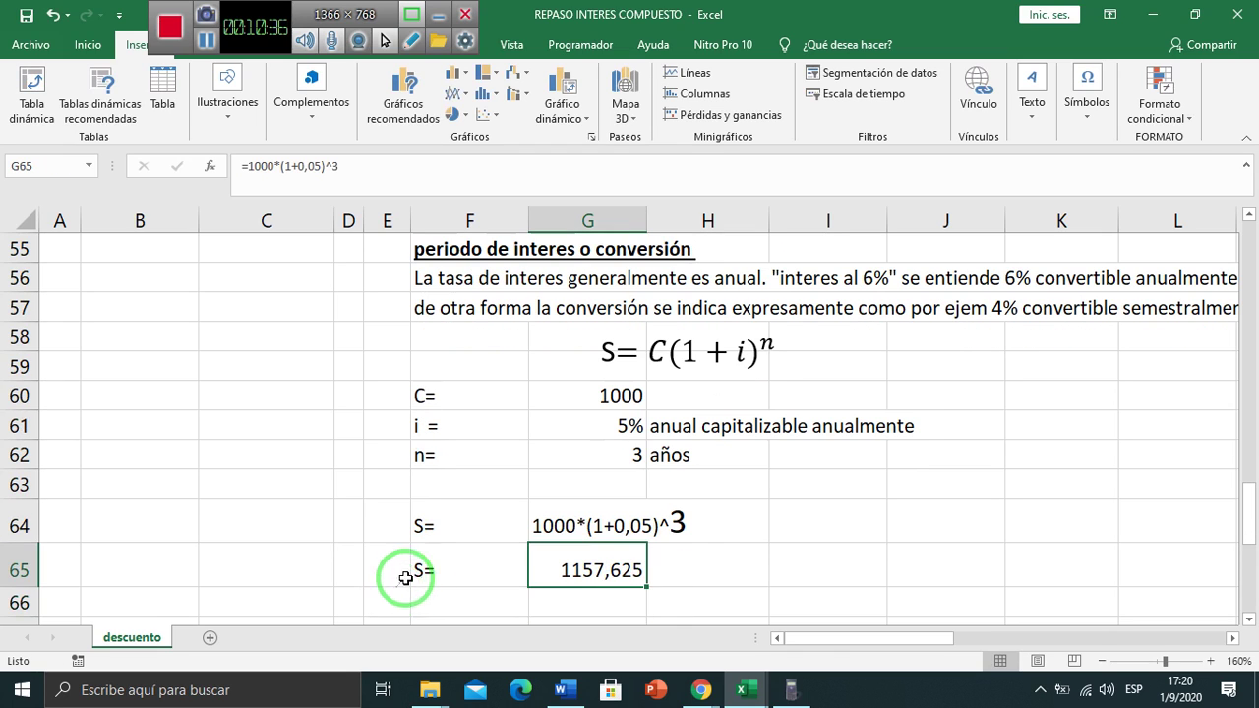
left_click(87, 44)
left_click(222, 108)
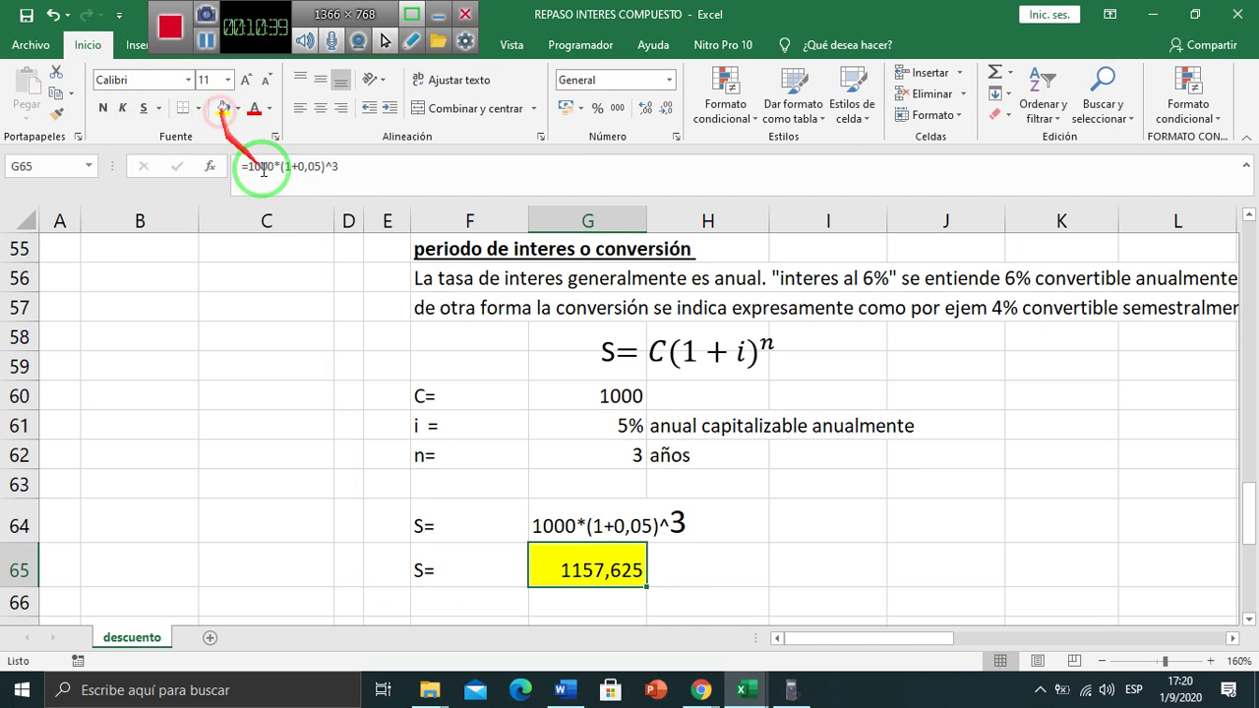
mouse_move(1249, 513)
left_mouse_down()
mouse_move(1241, 448)
mouse_move(1234, 518)
left_mouse_up()
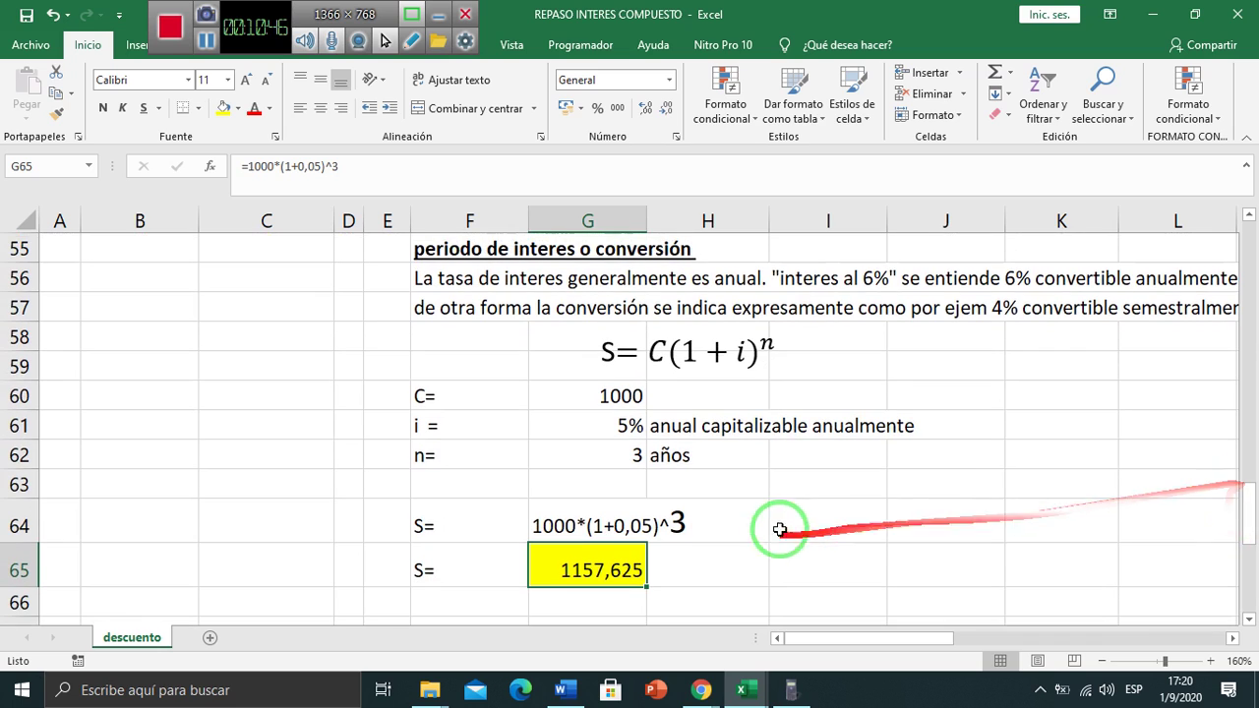
left_click(644, 110)
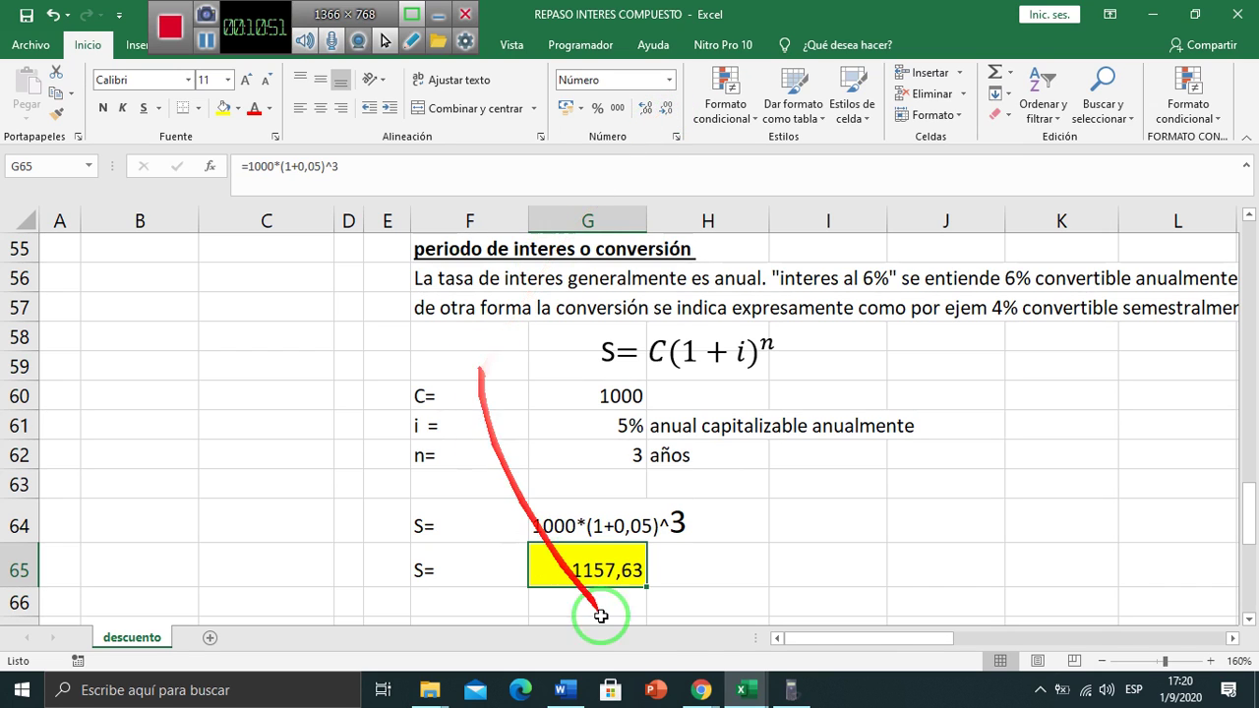
- Switch to the fx-82ES calculator, clear its display and enter 1000×(1+0.05)
left_click(790, 691)
left_click(75, 346)
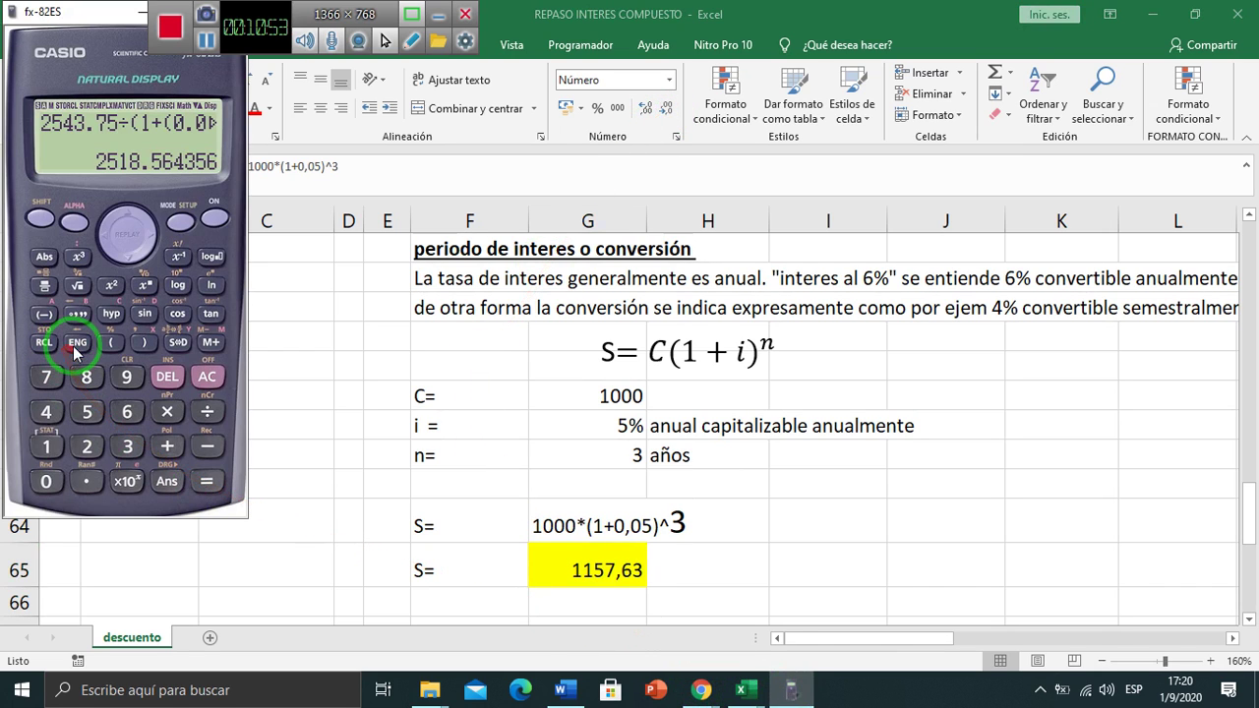
left_click(203, 377)
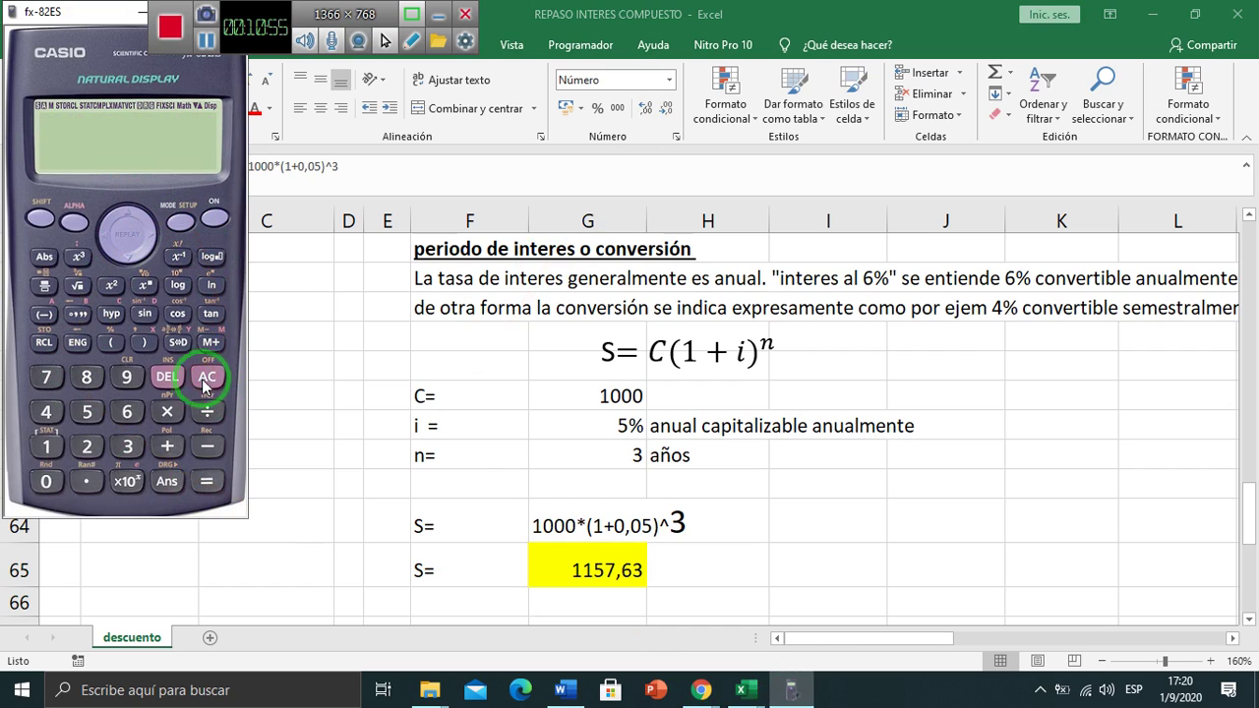
left_click(35, 453)
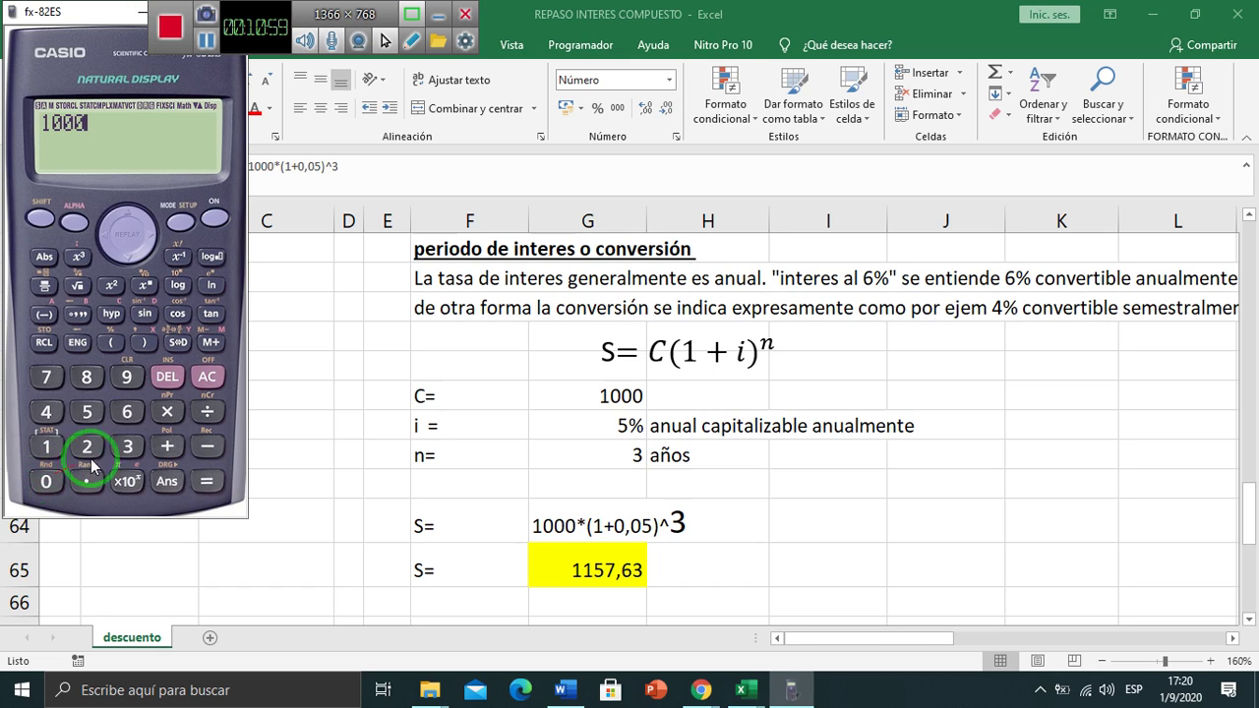
left_click(183, 431)
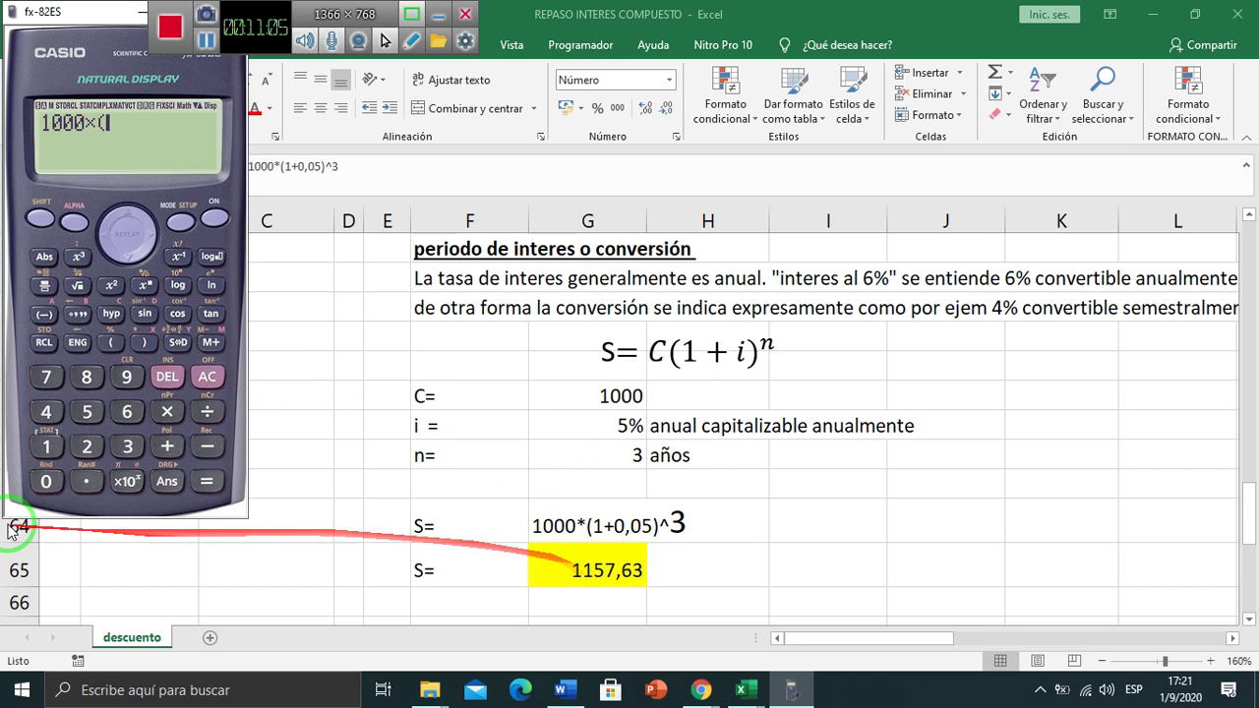
left_click(44, 448)
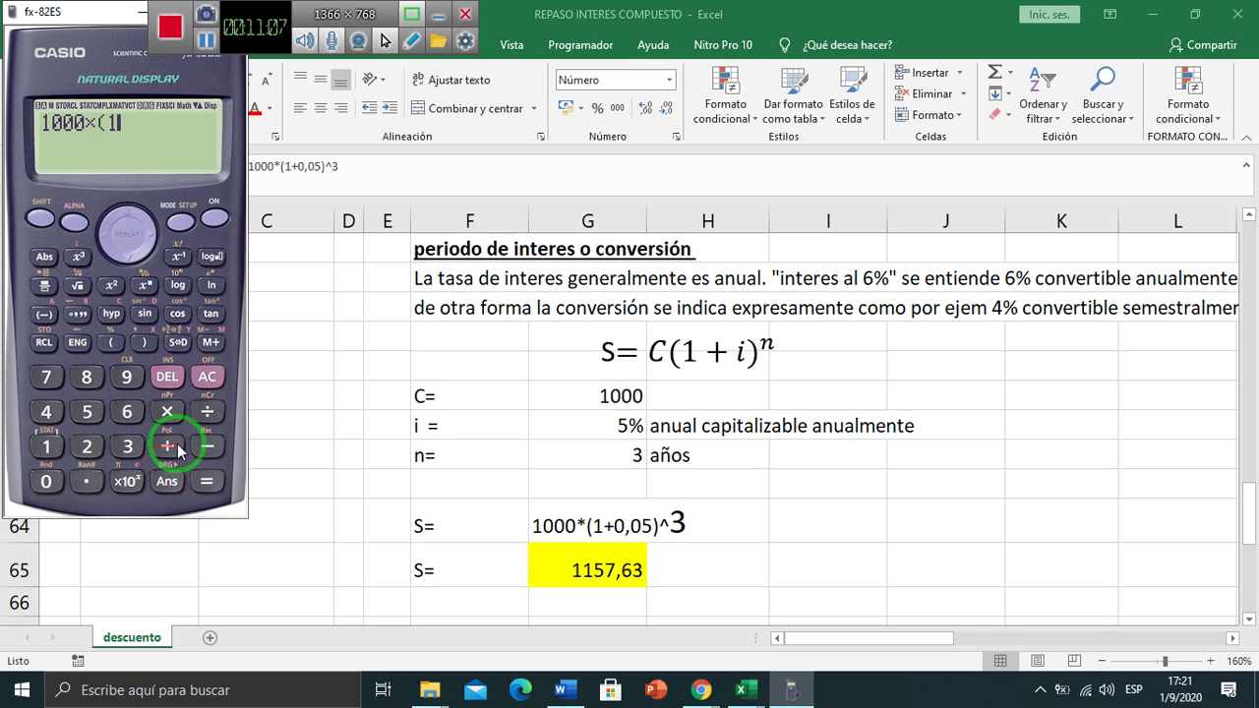
left_click(43, 487)
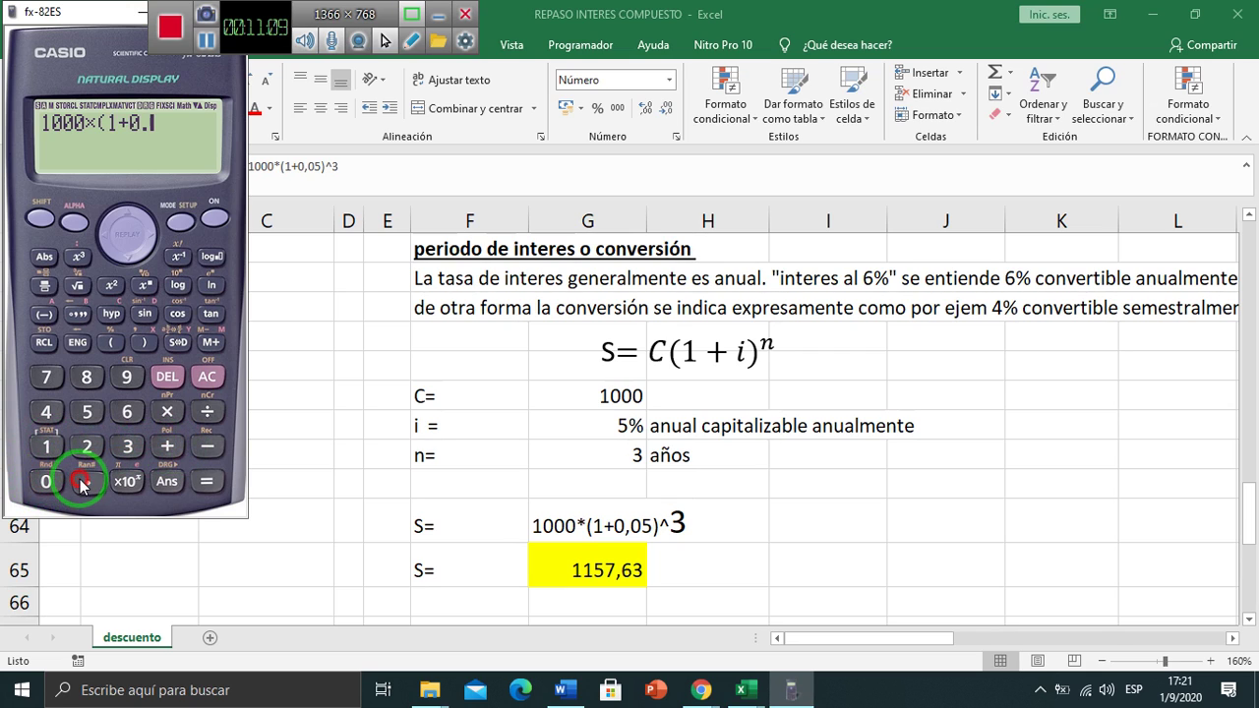
left_click(83, 432)
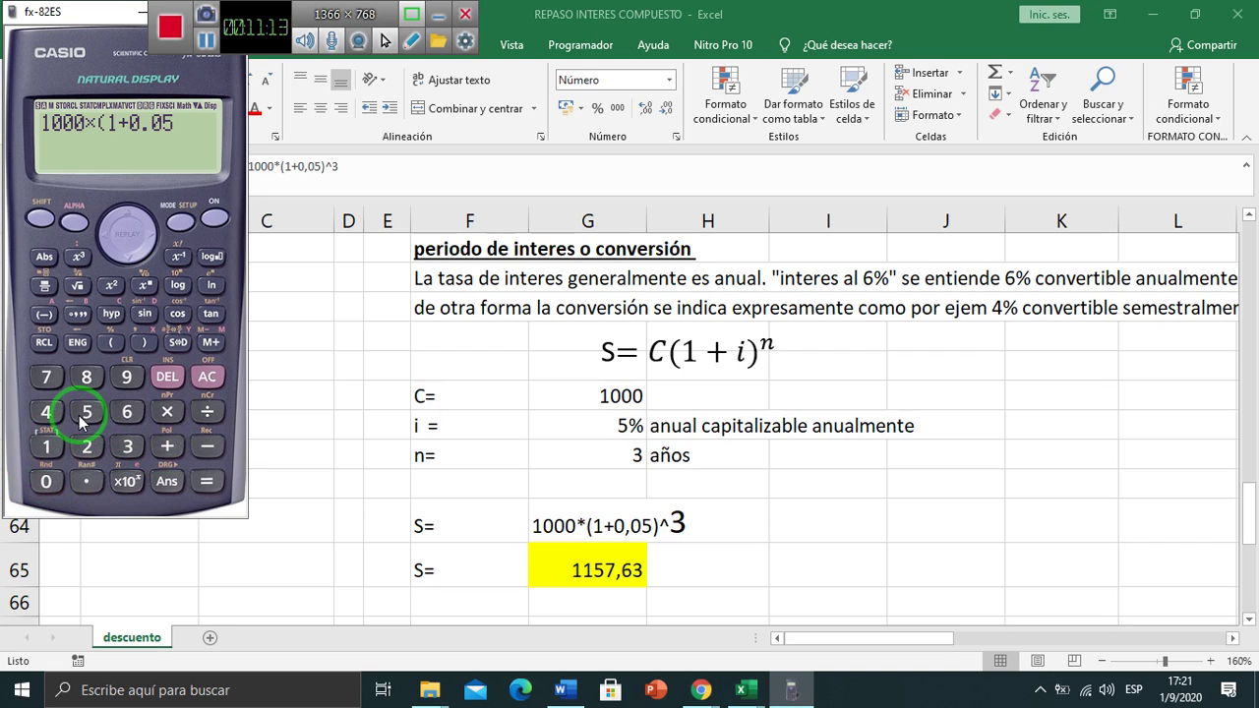
left_click(120, 360)
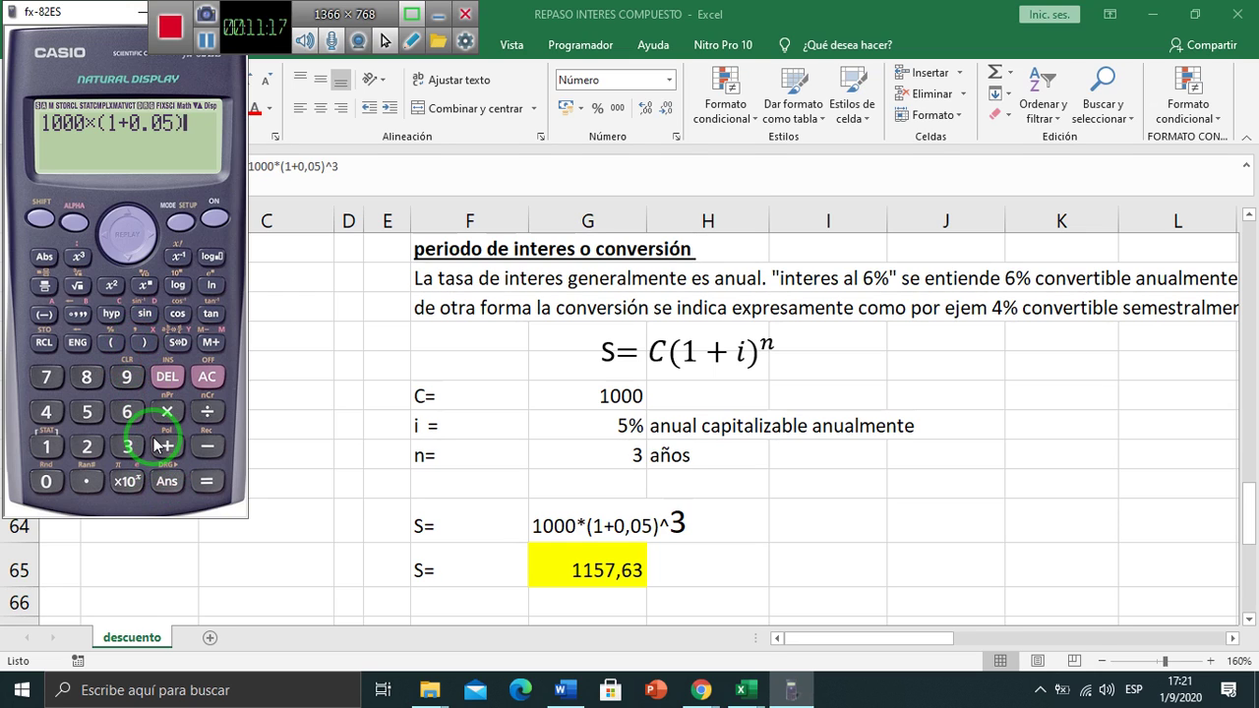
left_click(104, 364)
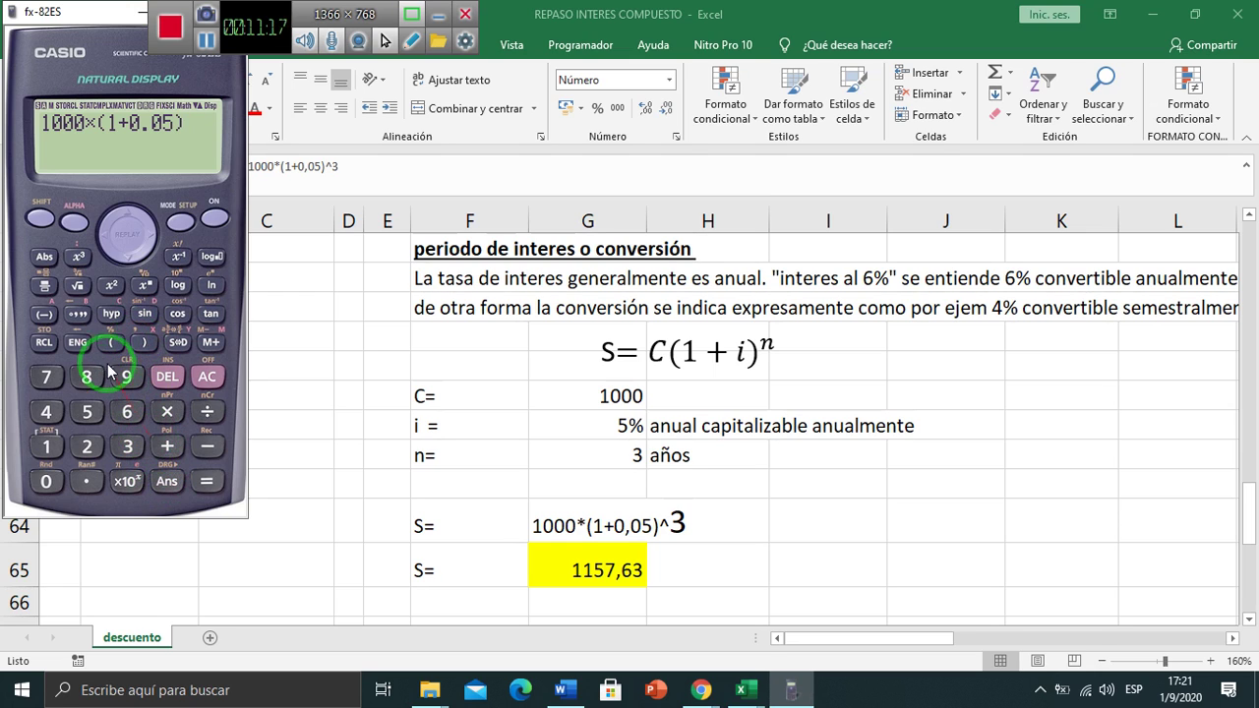
- Raise the parenthesis to the power of 3, evaluate the expression and convert the fraction to a decimal to compare with G65
left_click(146, 286)
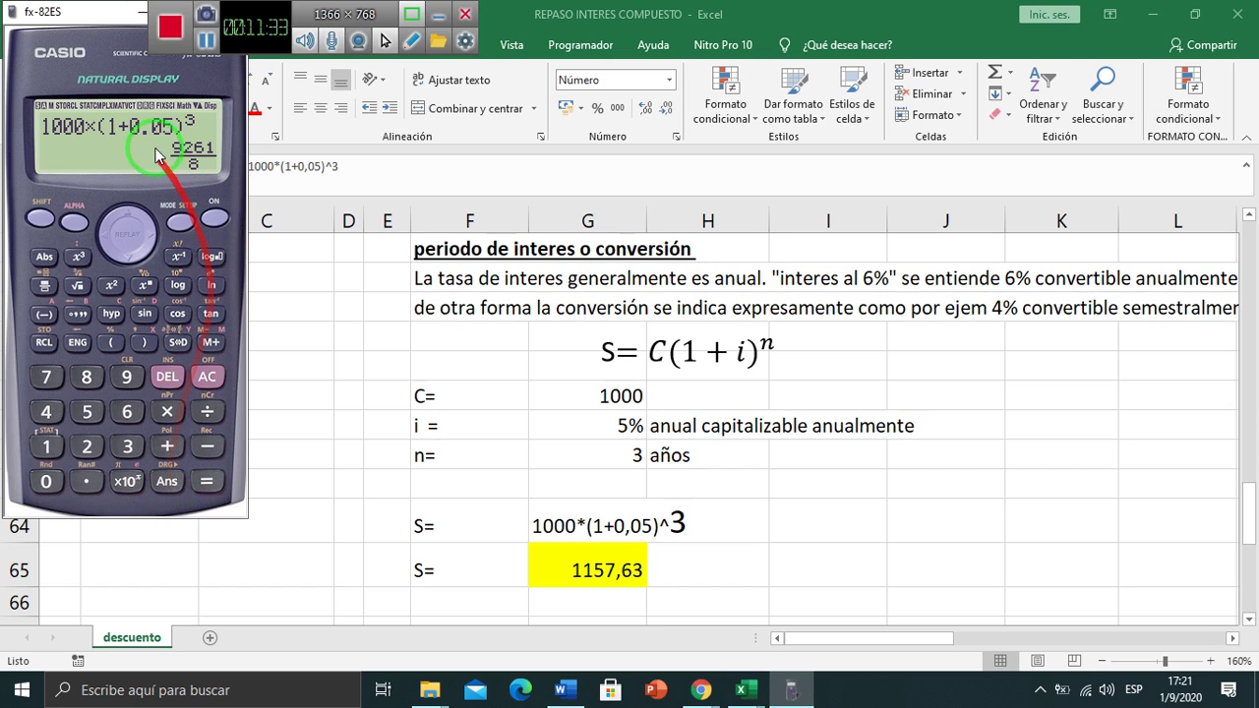
left_click(204, 41)
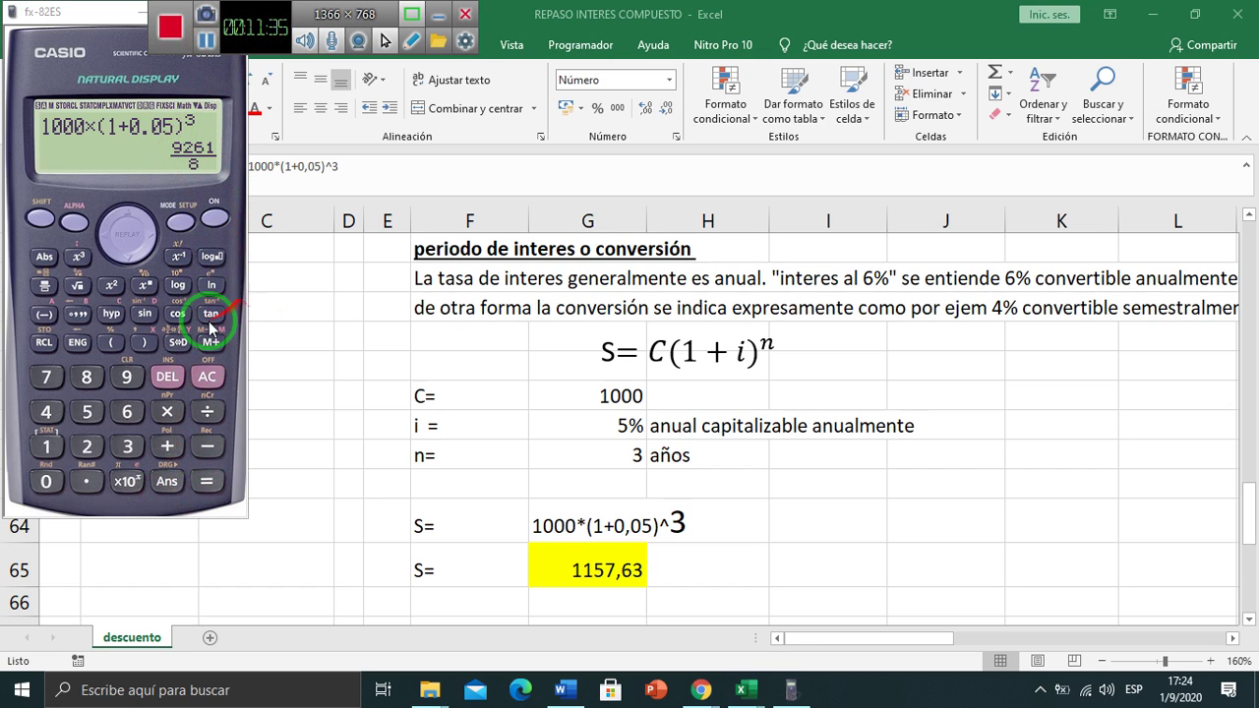
left_click_drag(36, 229, 206, 457)
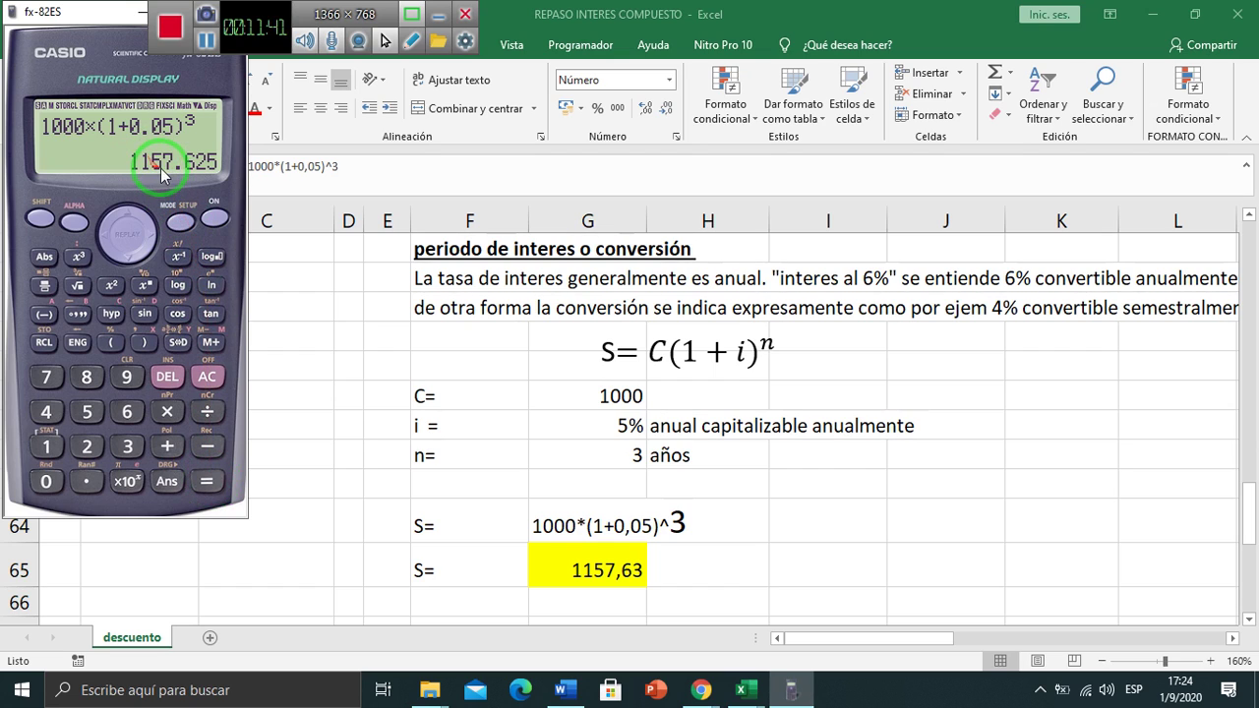
left_click_drag(561, 402, 644, 587)
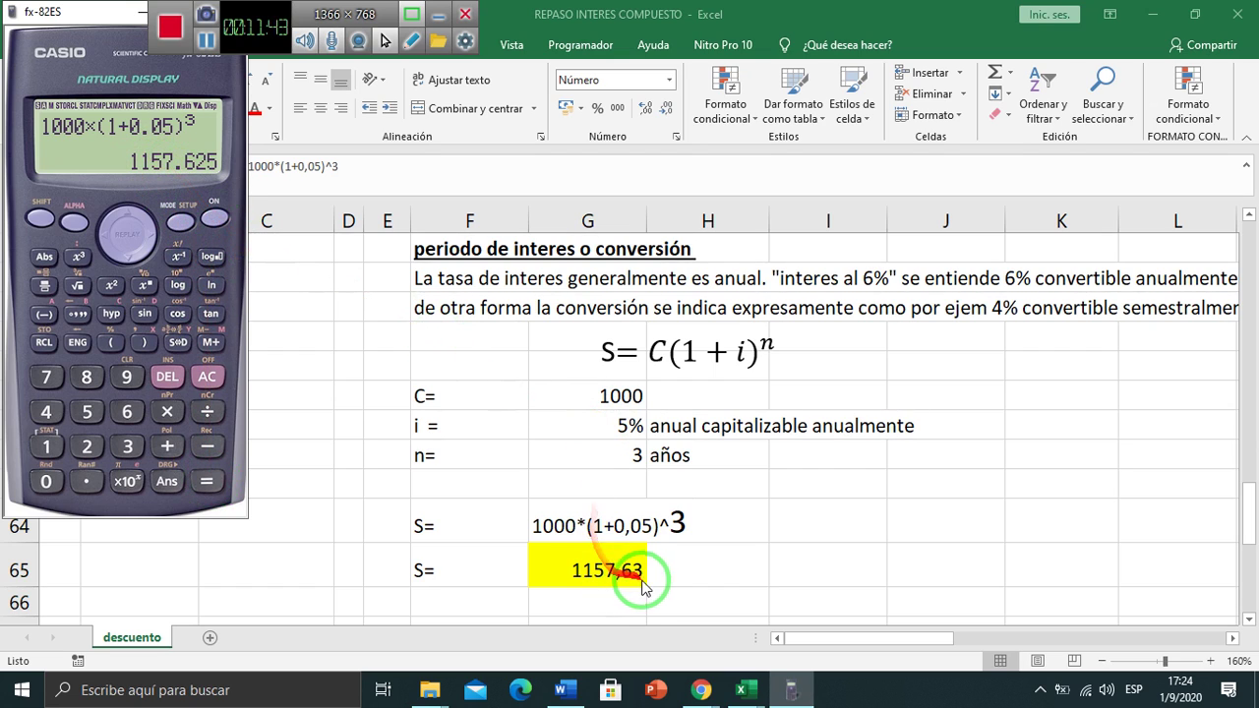
- Switch back to the Excel workbook and select cell H65 beside the highlighted result
key("alt+Tab")
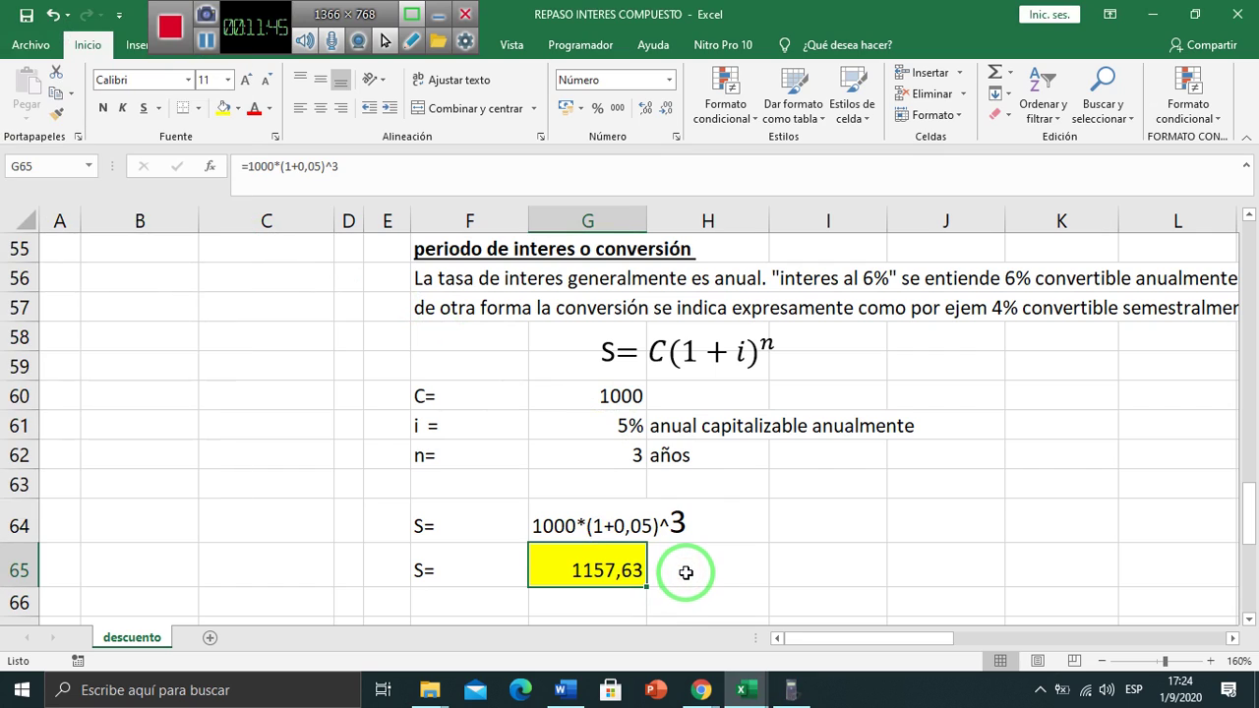
left_click(686, 573)
left_click_drag(677, 469, 804, 612)
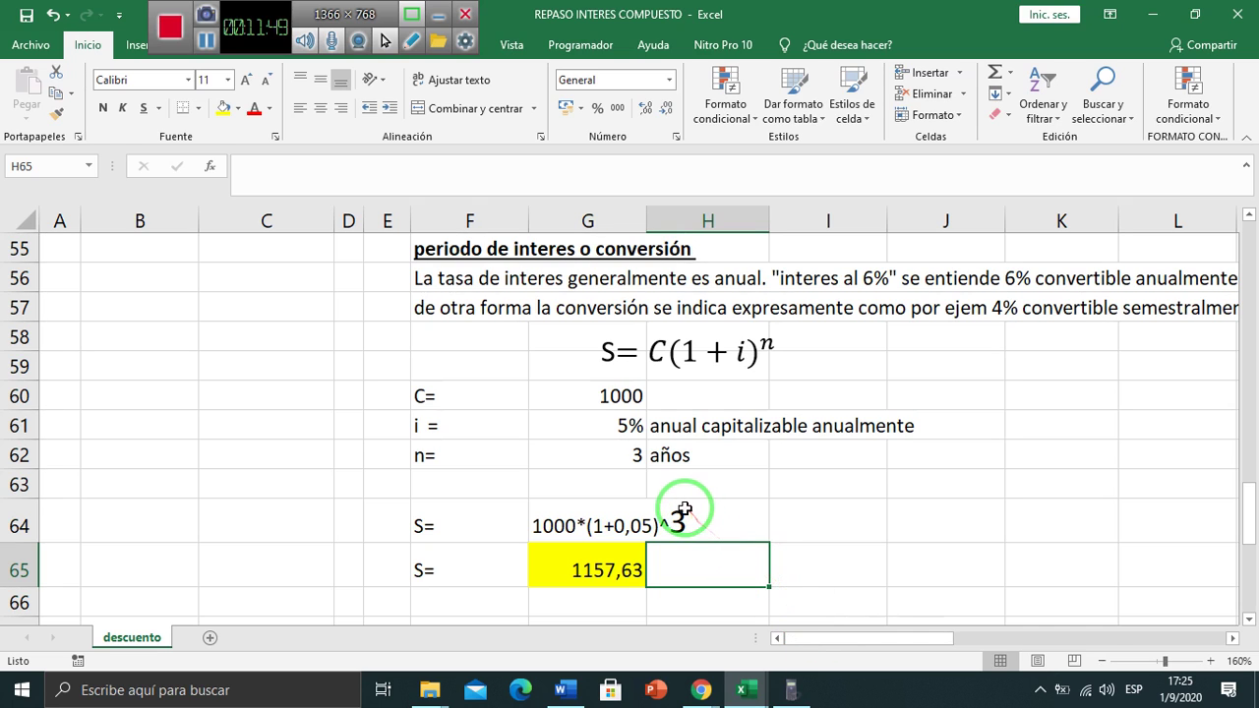
left_click_drag(689, 451, 677, 410)
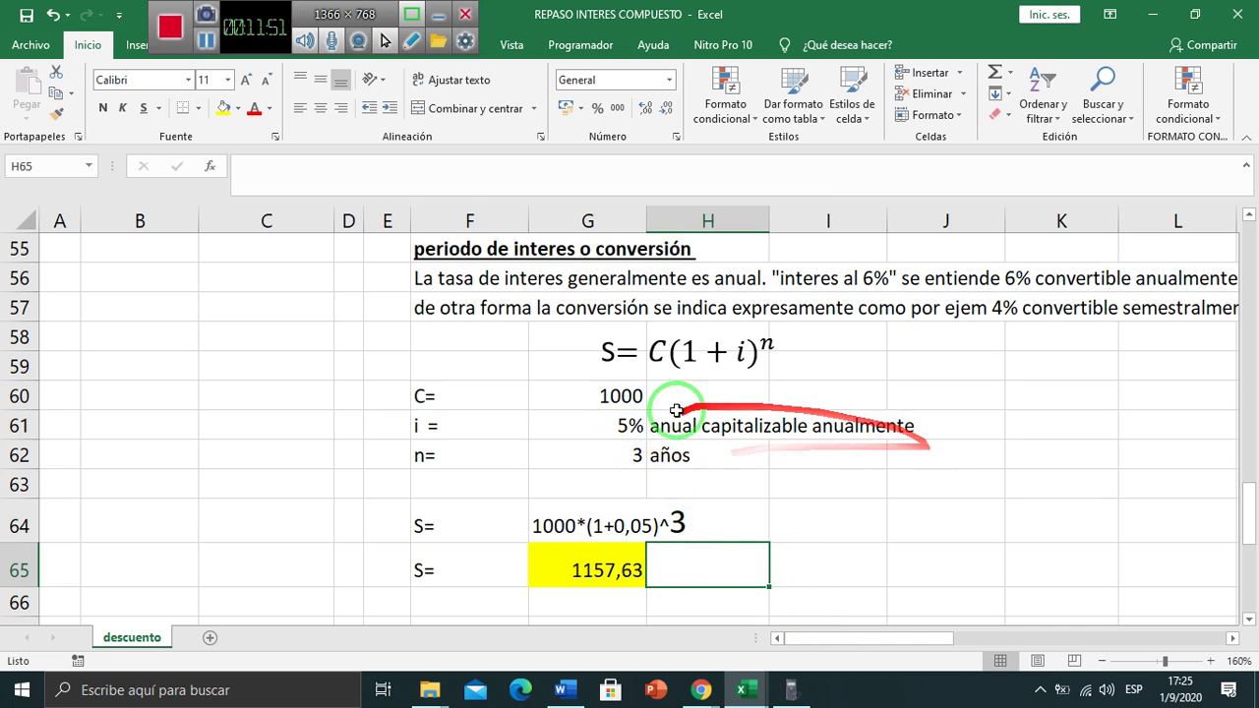
left_click_drag(629, 445, 753, 478)
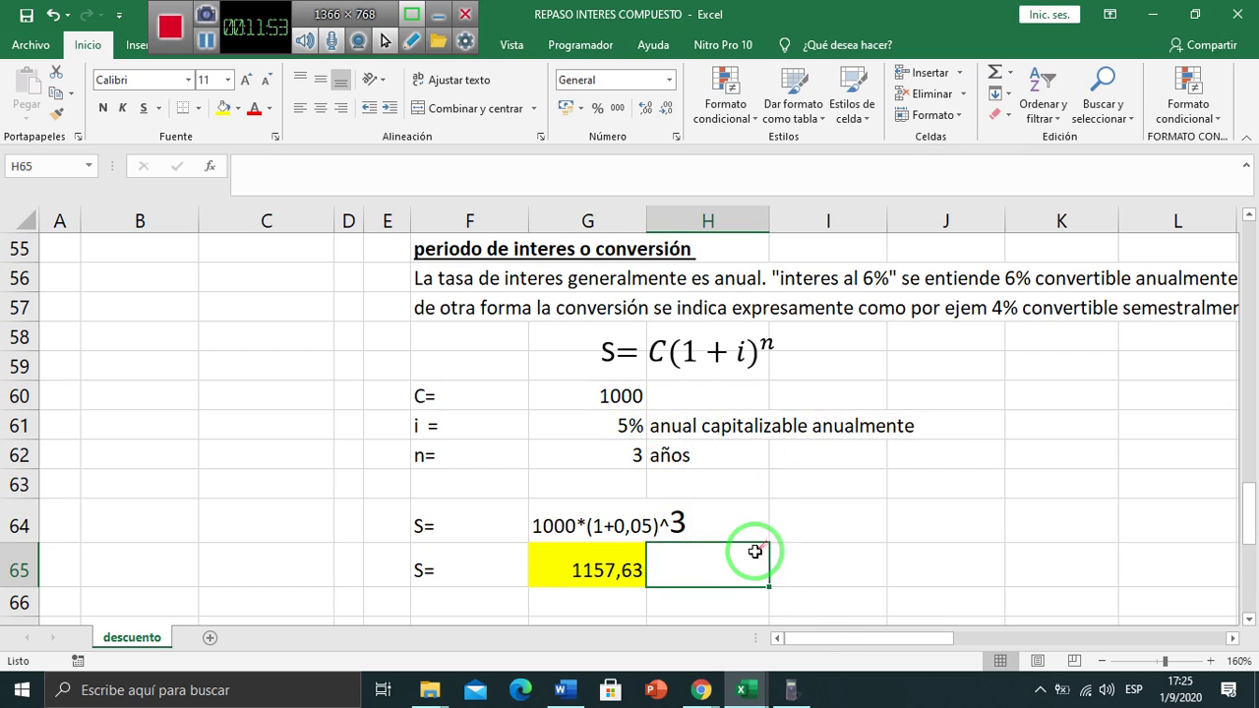
left_click(938, 560)
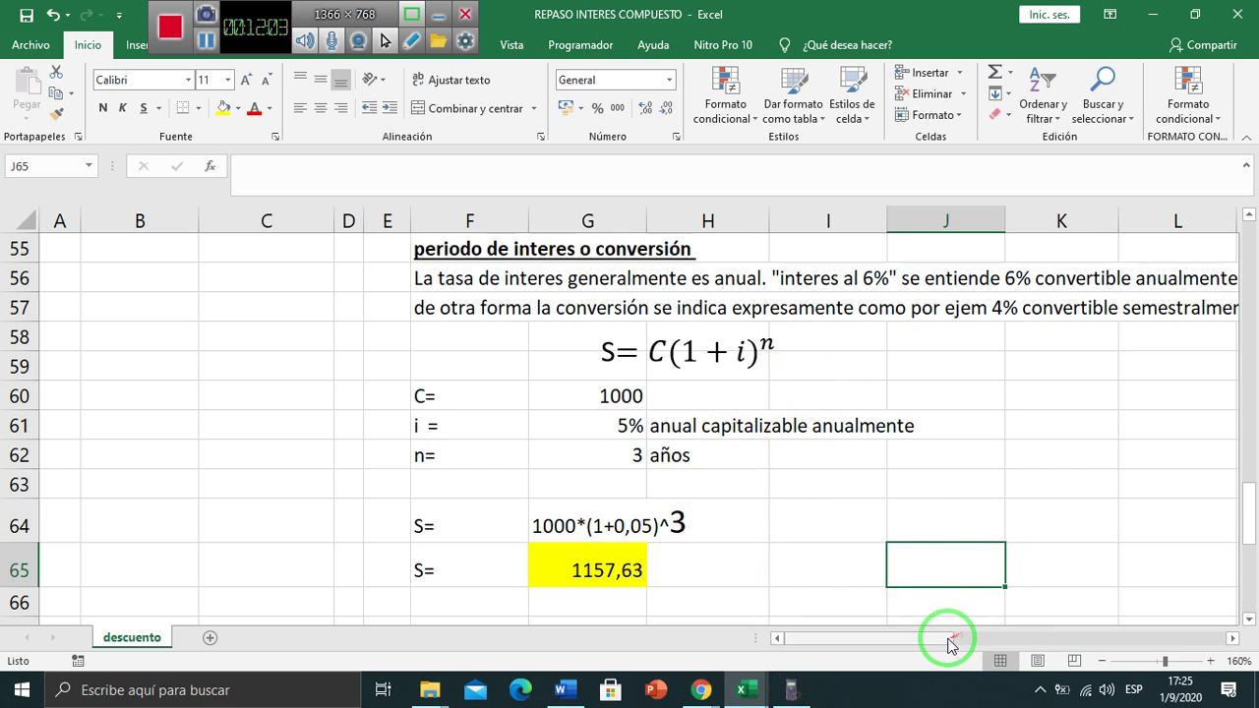
- Go to the exercise about investing Bs 1000 for 8 1/2 years and make its text box slightly taller
left_click_drag(938, 638, 1031, 632)
left_click_drag(1254, 531, 1239, 334)
left_click(1238, 246)
key("ctrl+shift+Down")
left_click(1247, 246)
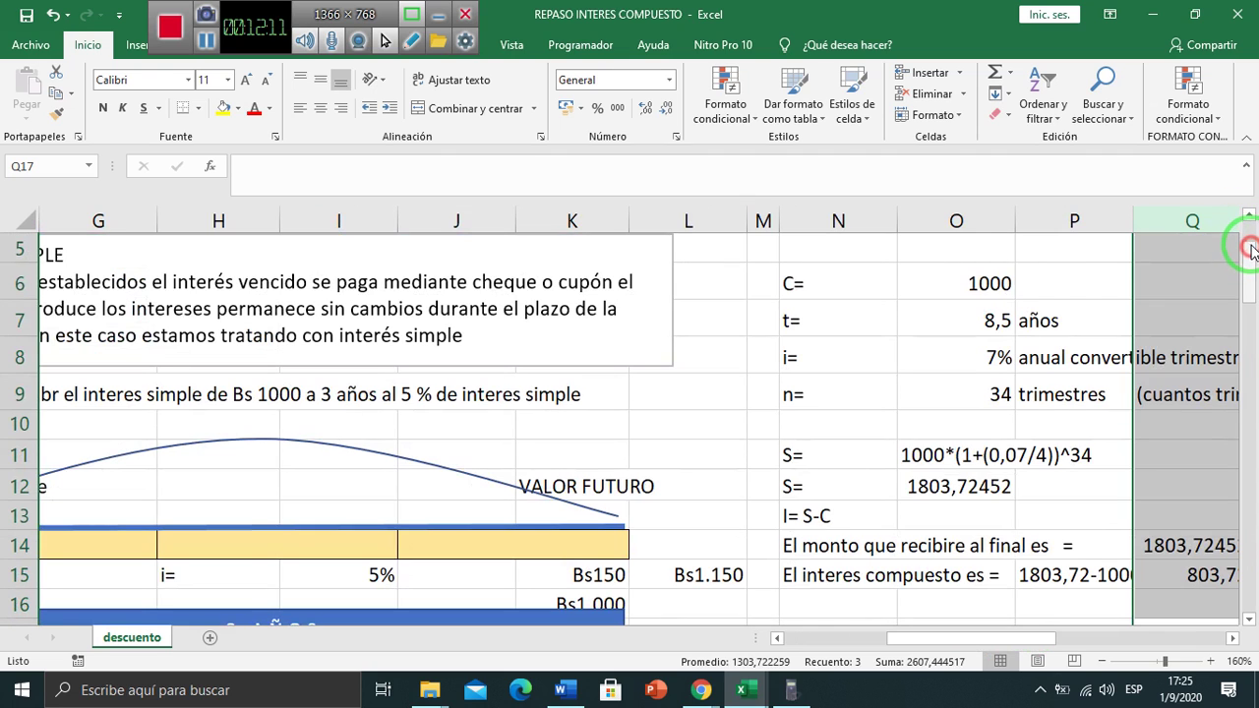
left_click(1233, 637)
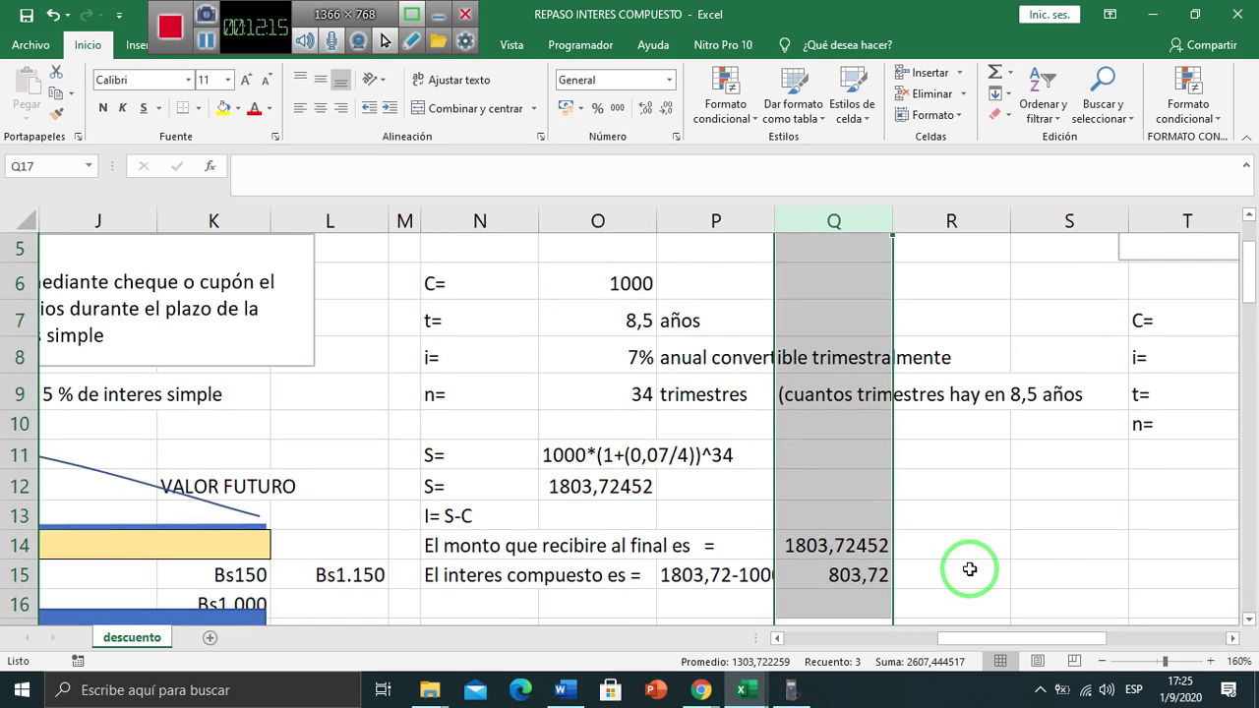
left_click_drag(1245, 295, 1244, 263)
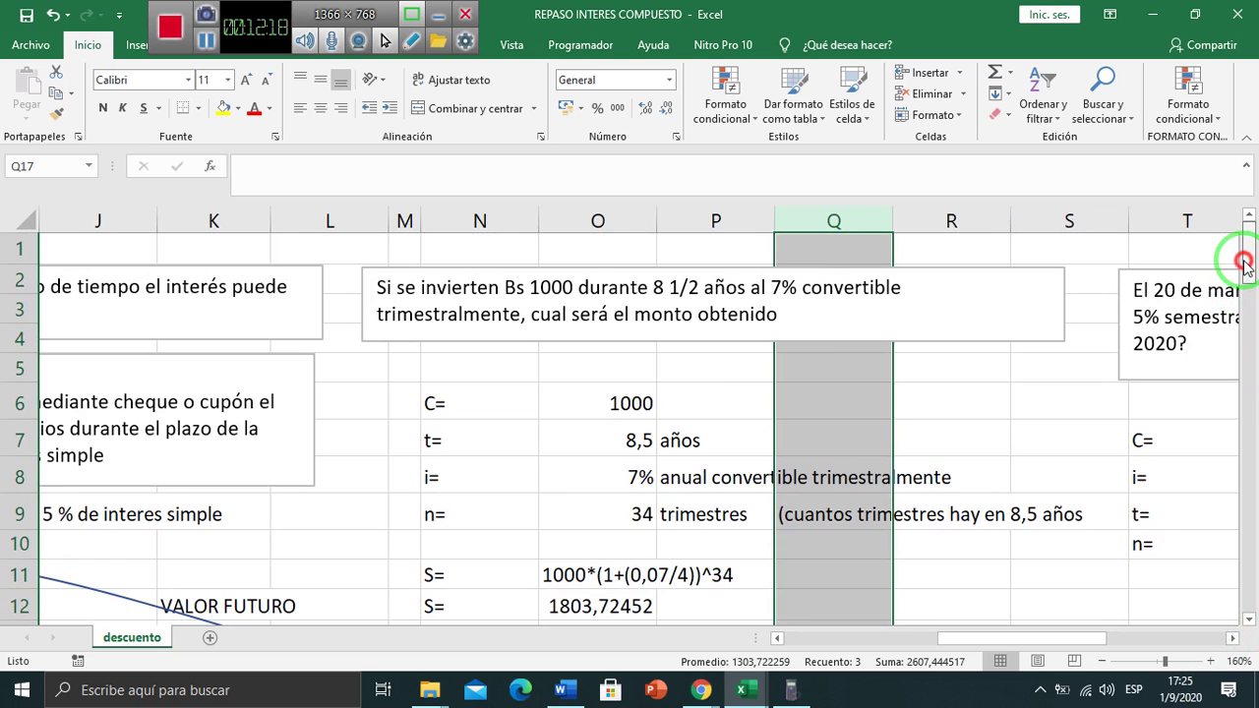
left_click(578, 272)
left_click_drag(580, 291, 665, 285)
left_click(691, 303)
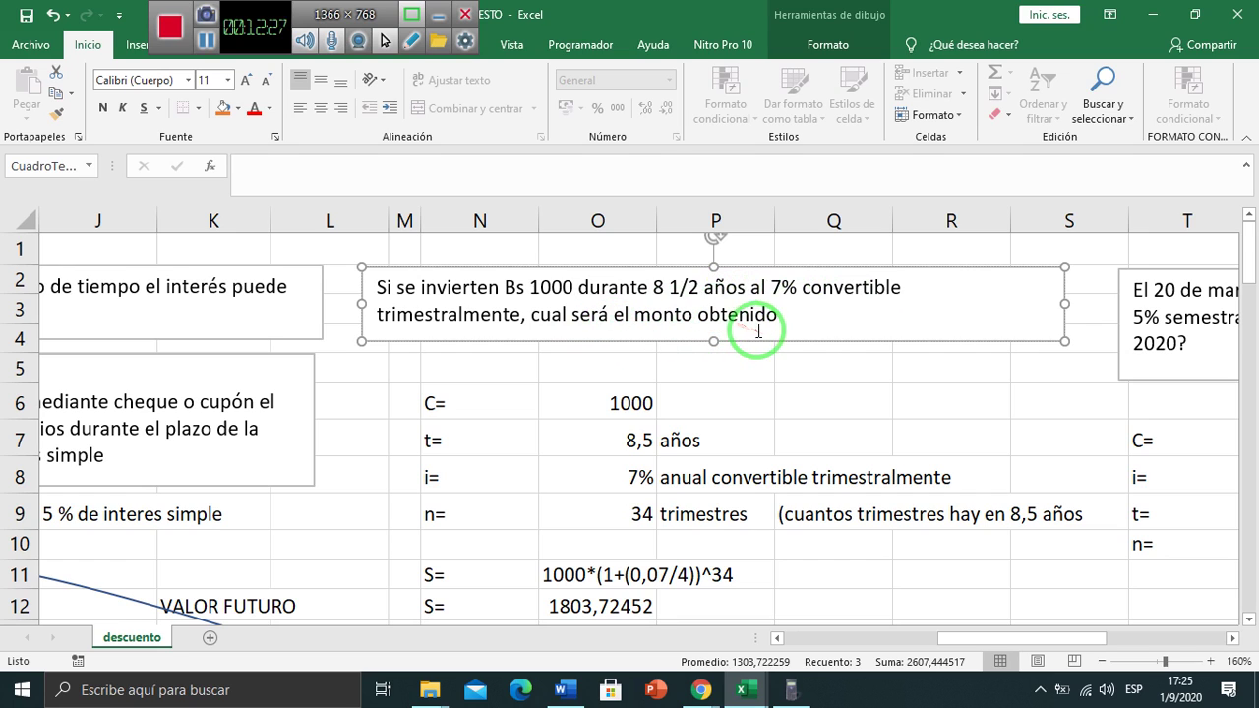
left_click_drag(718, 340, 718, 359)
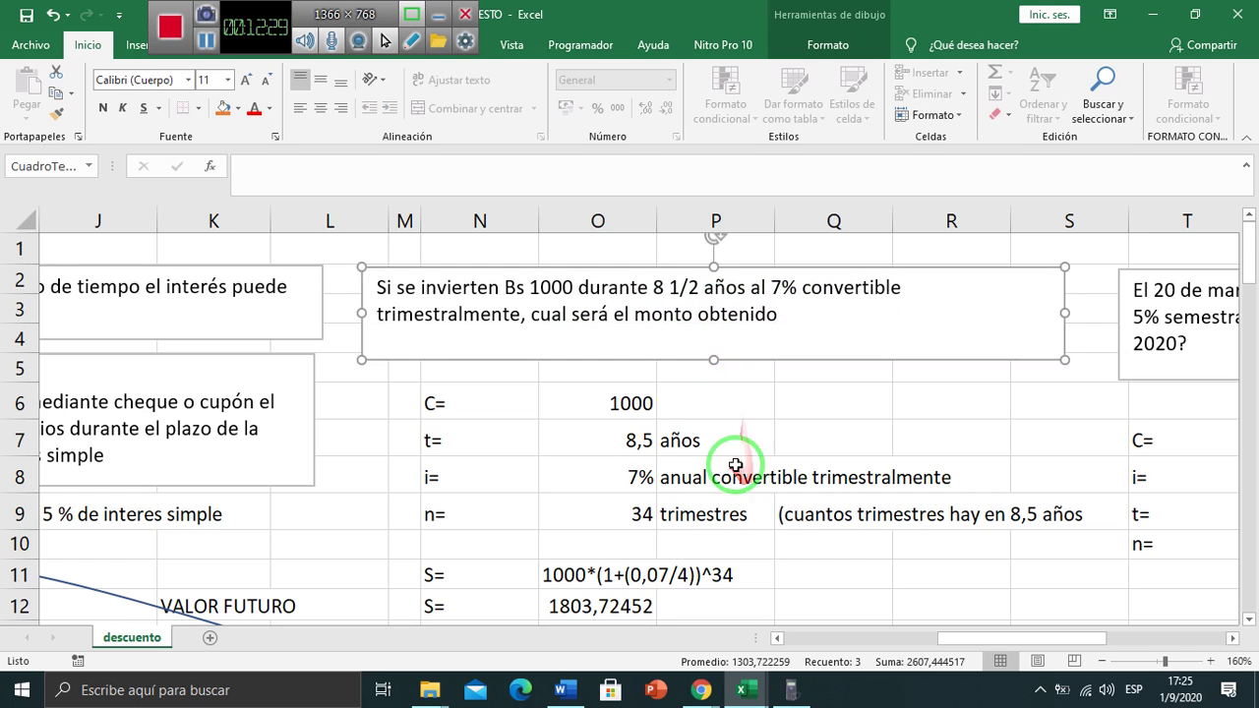
- Examine the exercise's data in rows 6 to 9: capital, time, annual rate convertible quarterly, and number of periods with its note
left_click(629, 405)
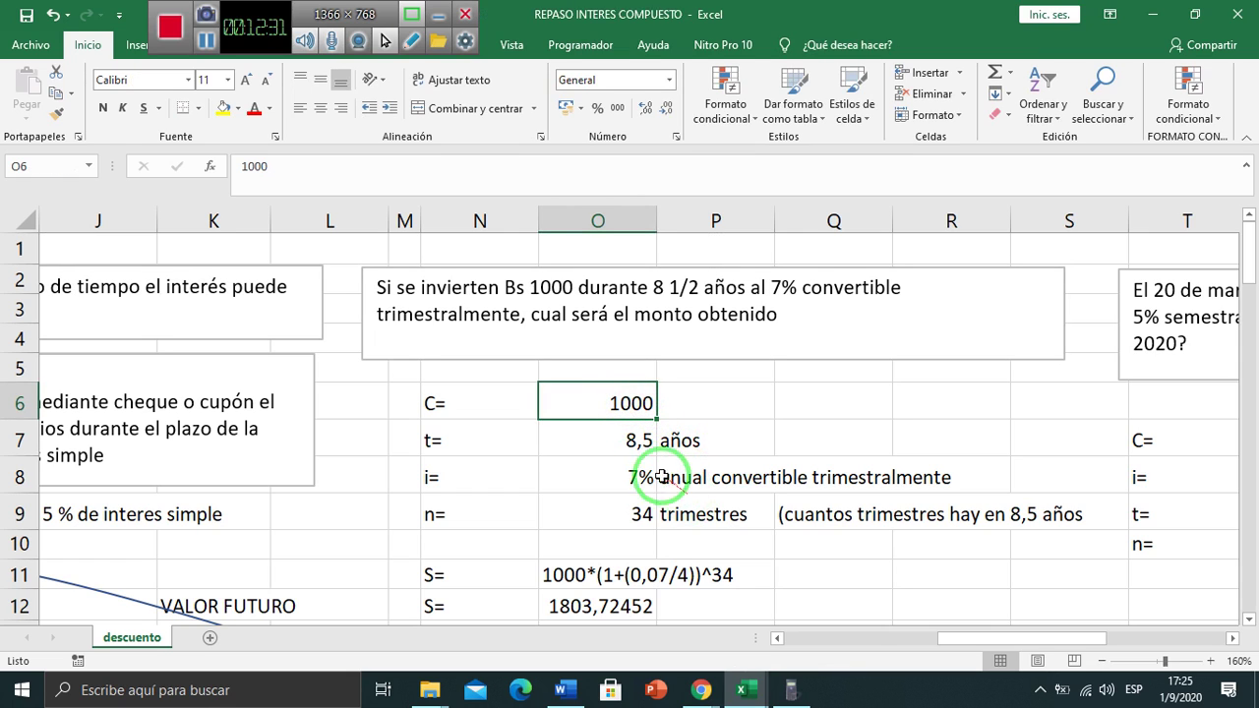
left_click(509, 440)
left_click(646, 443)
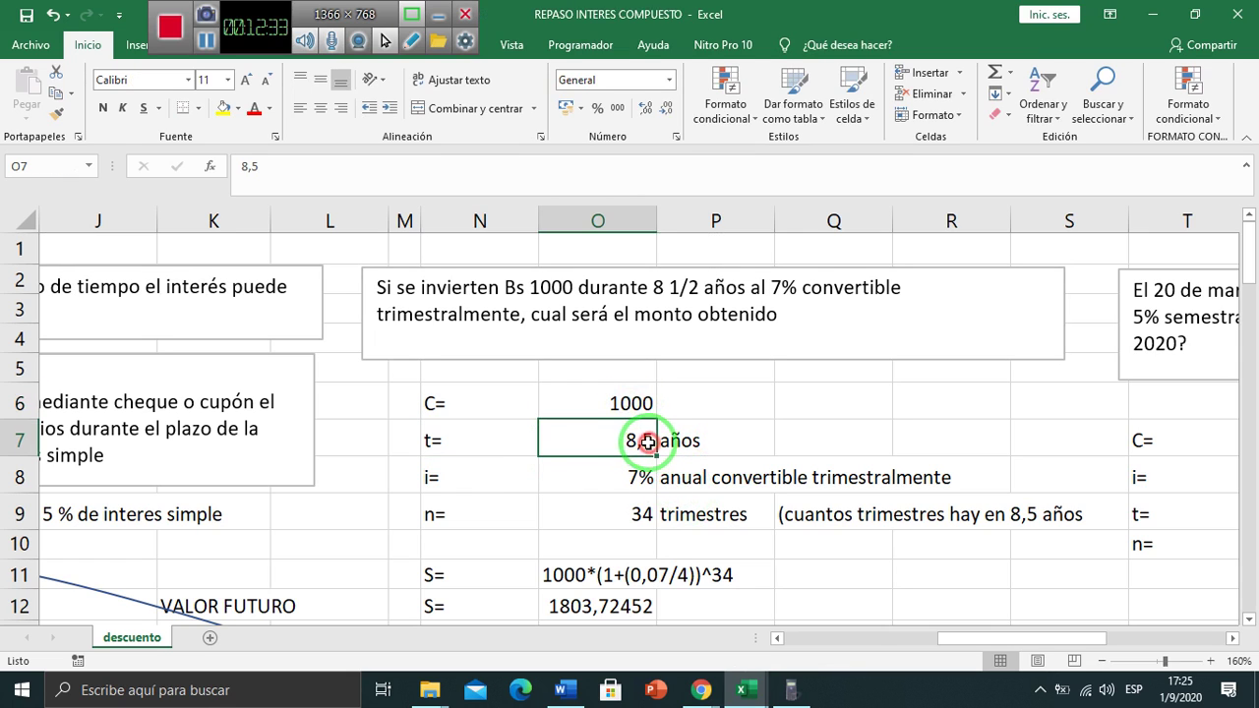
left_click(497, 482)
left_click(637, 482)
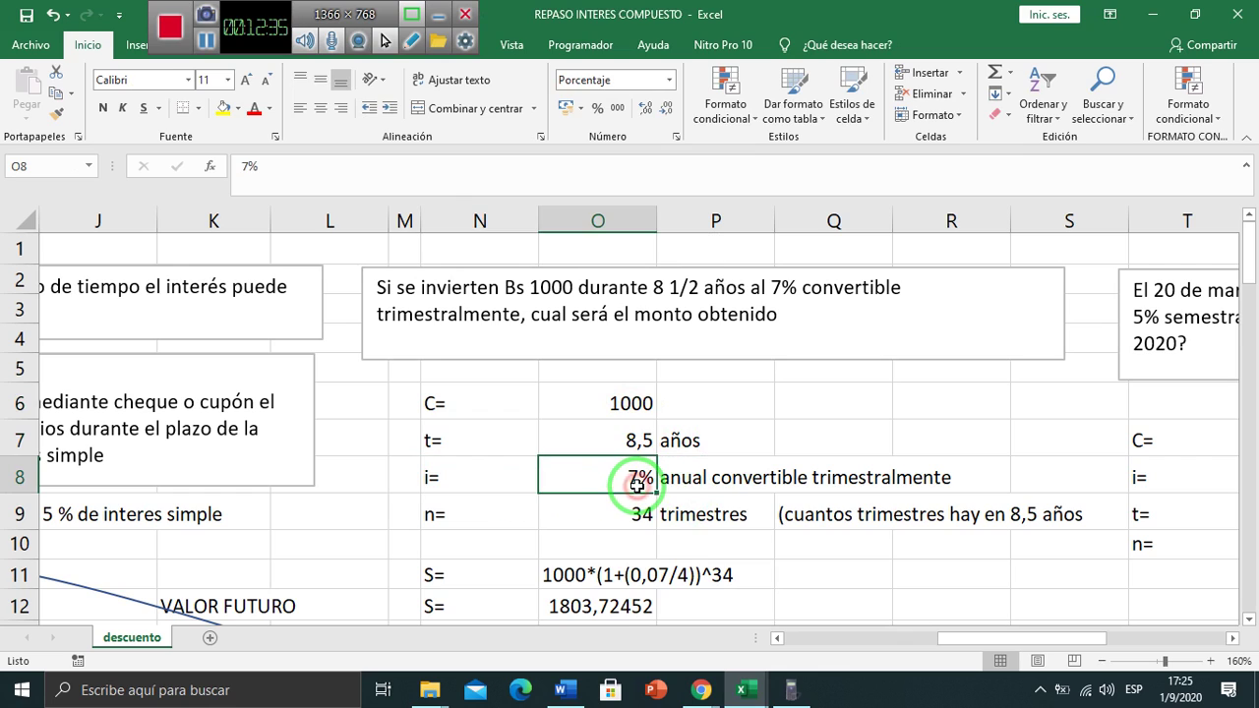
left_click(679, 482)
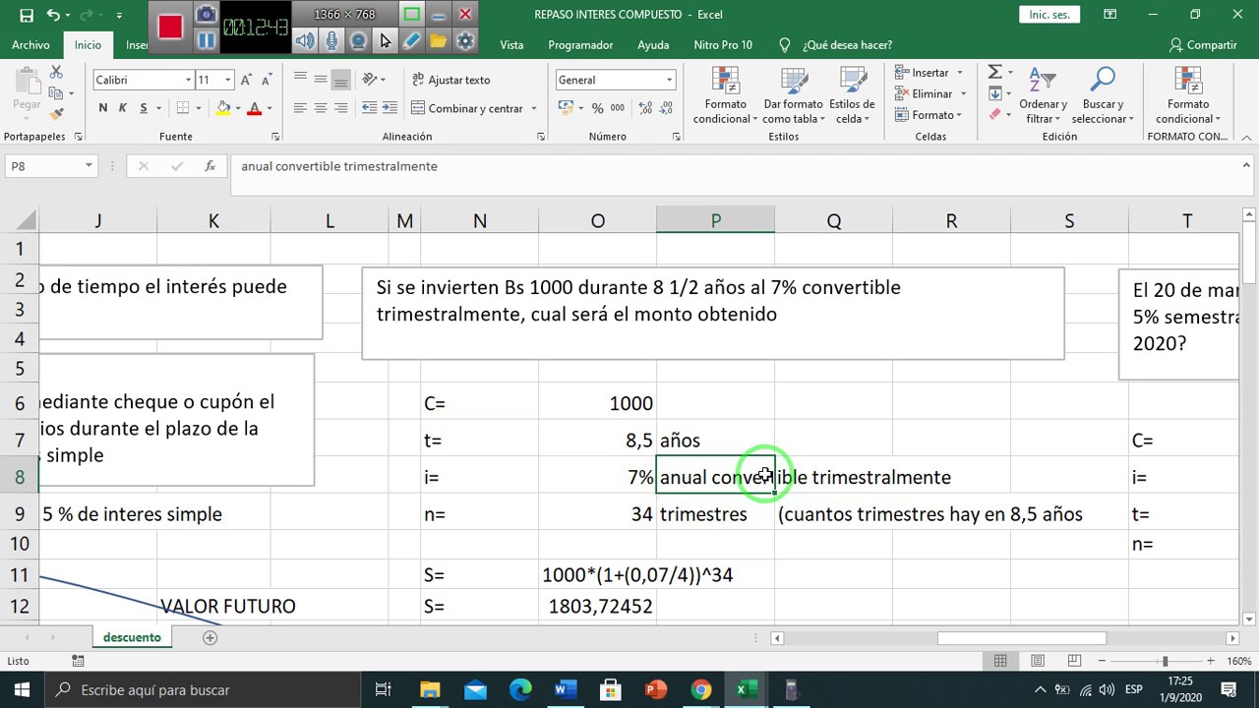
left_click(633, 448)
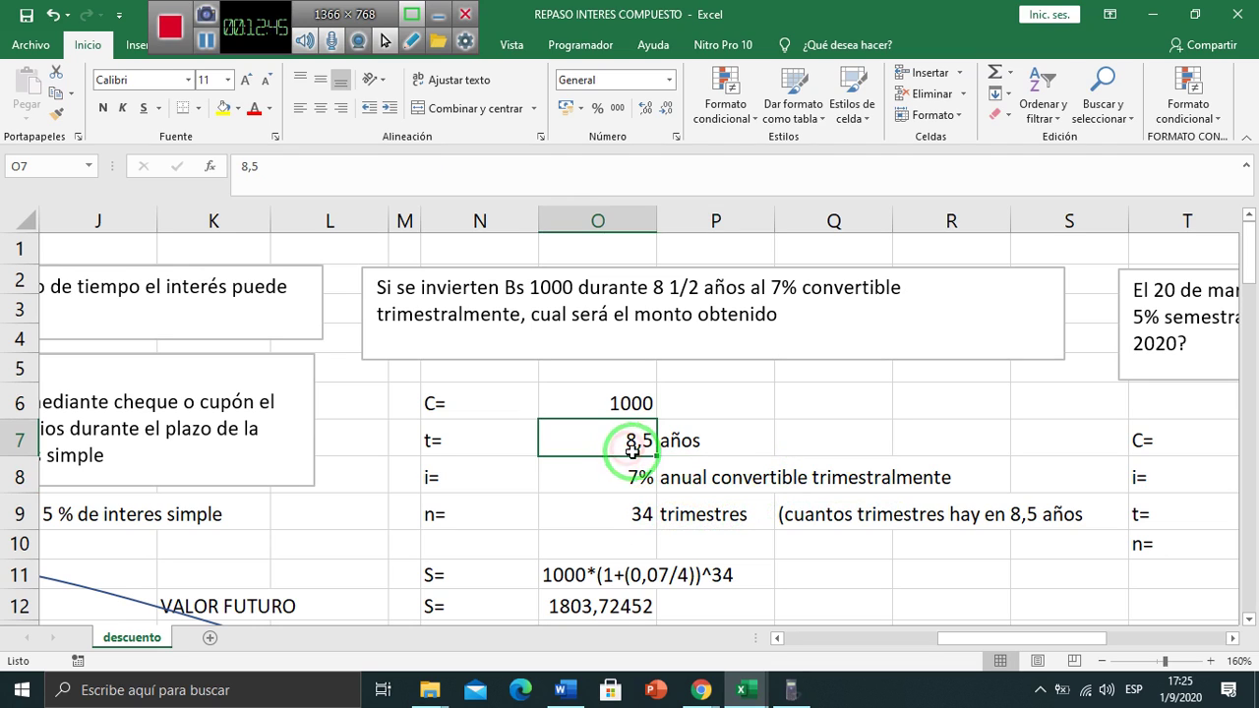
left_click(475, 438)
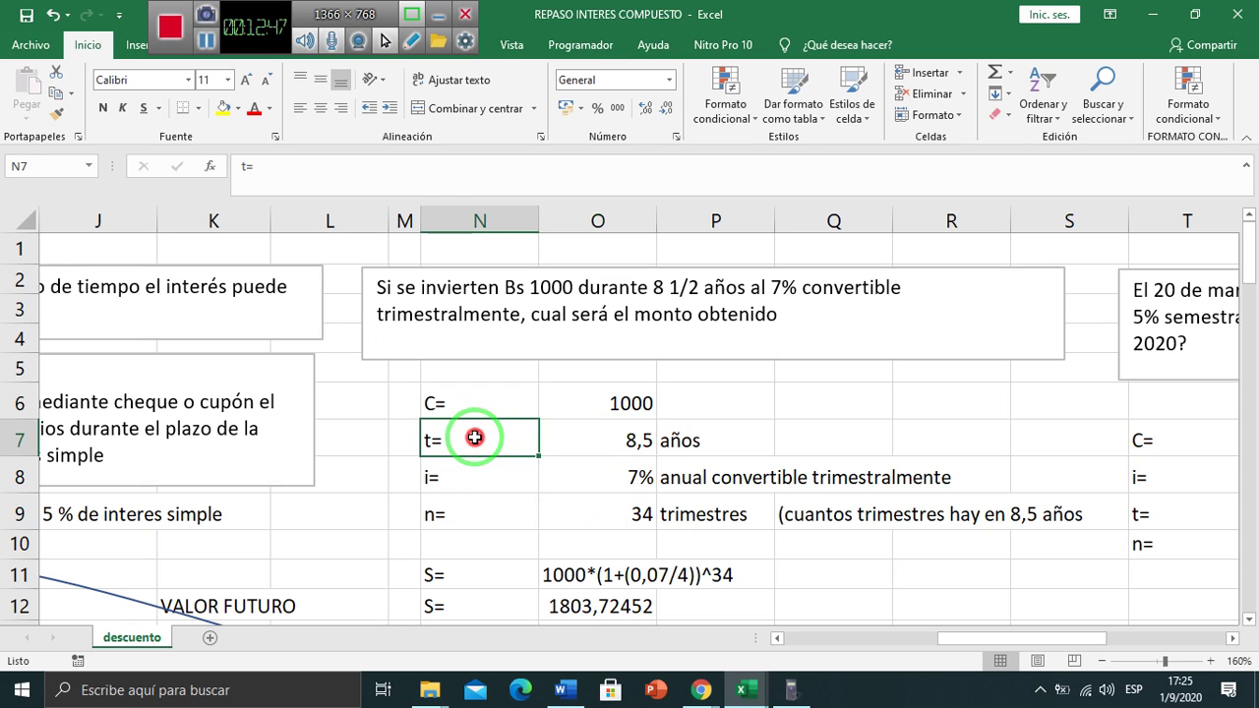
left_click_drag(475, 437, 714, 442)
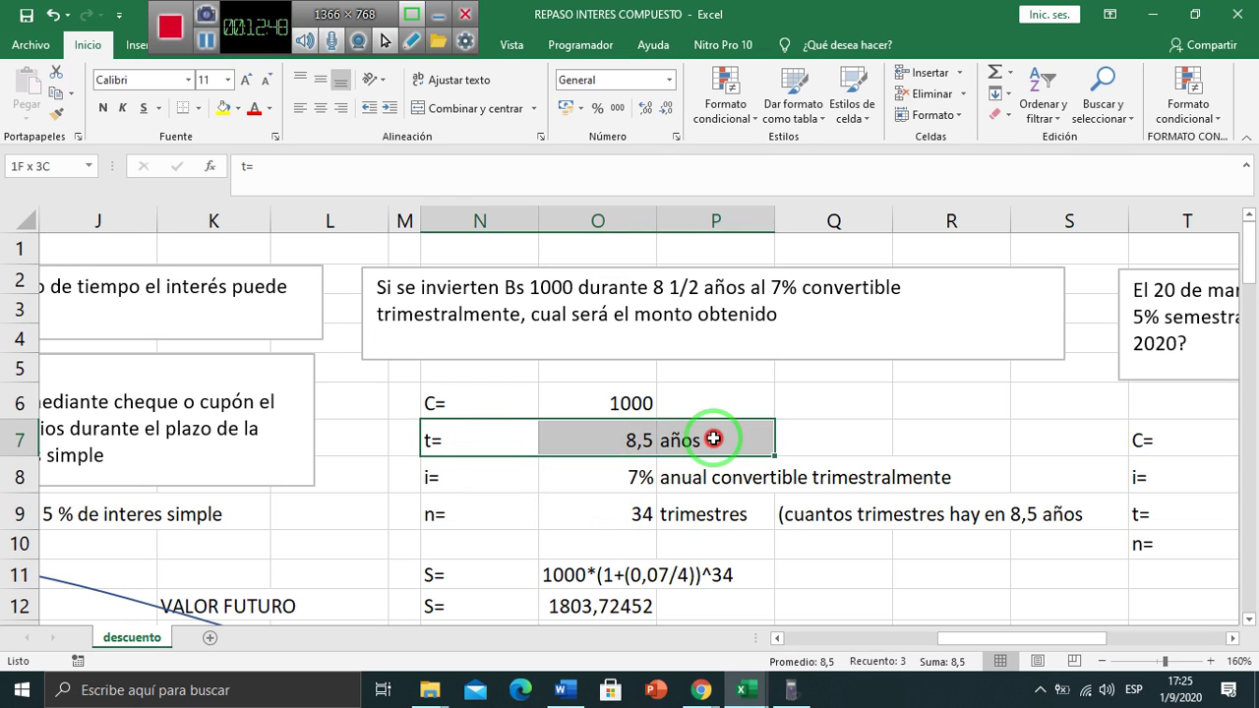
left_click(483, 508)
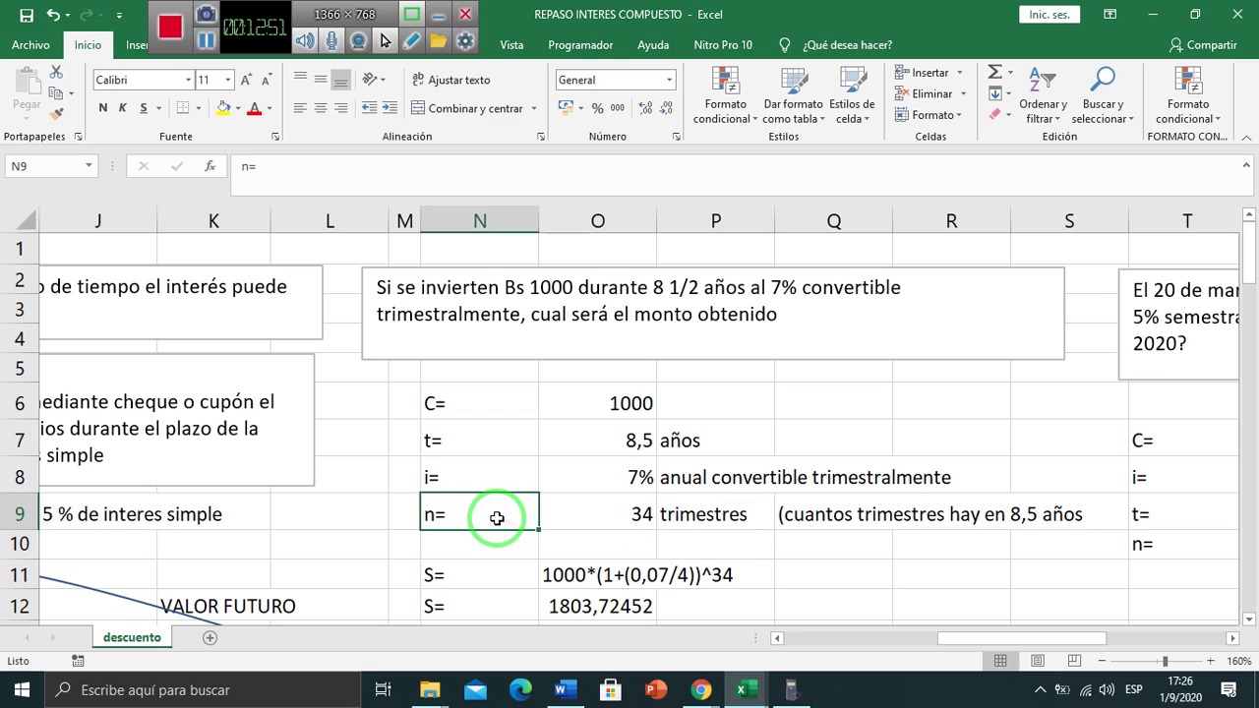
left_click(644, 520)
left_click(482, 519)
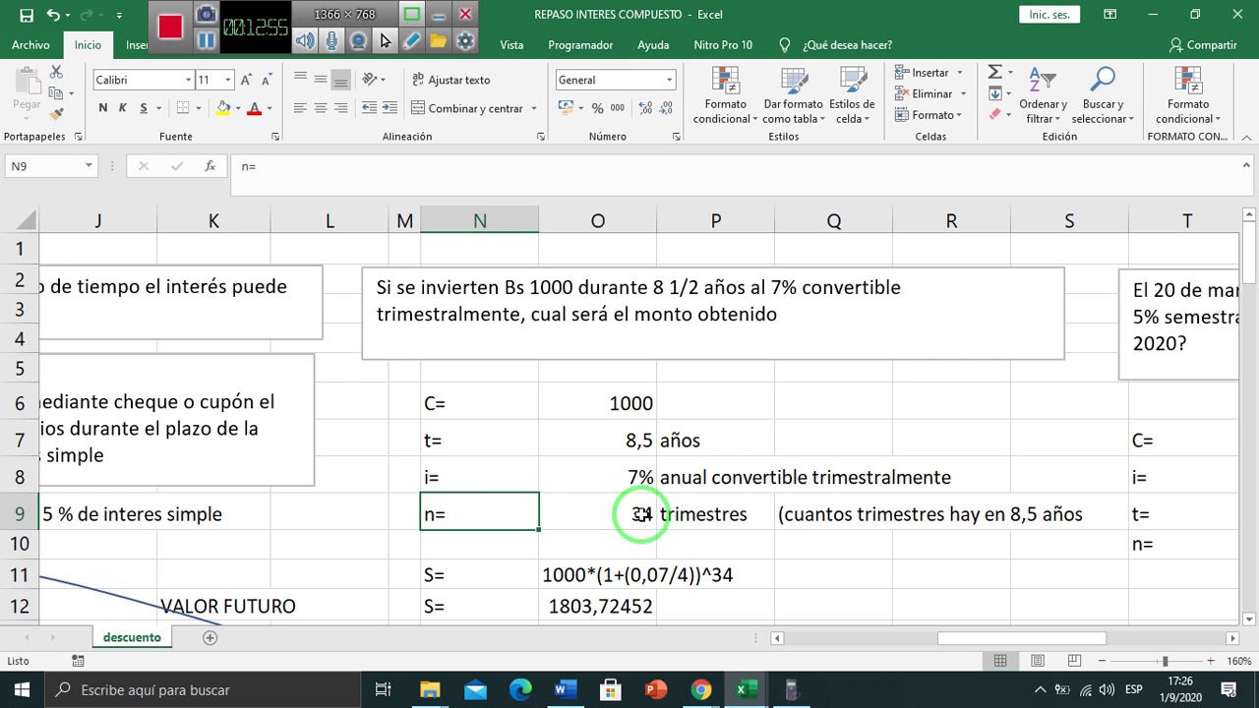
left_click(629, 521)
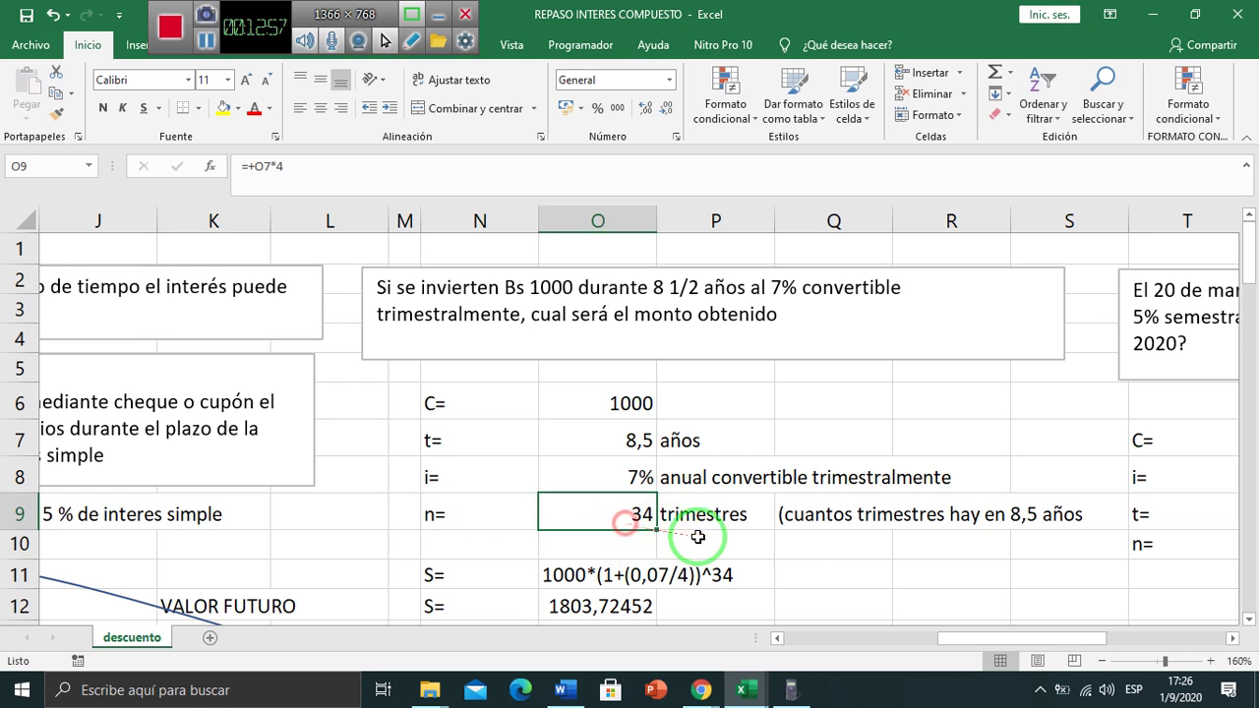
left_click(804, 521)
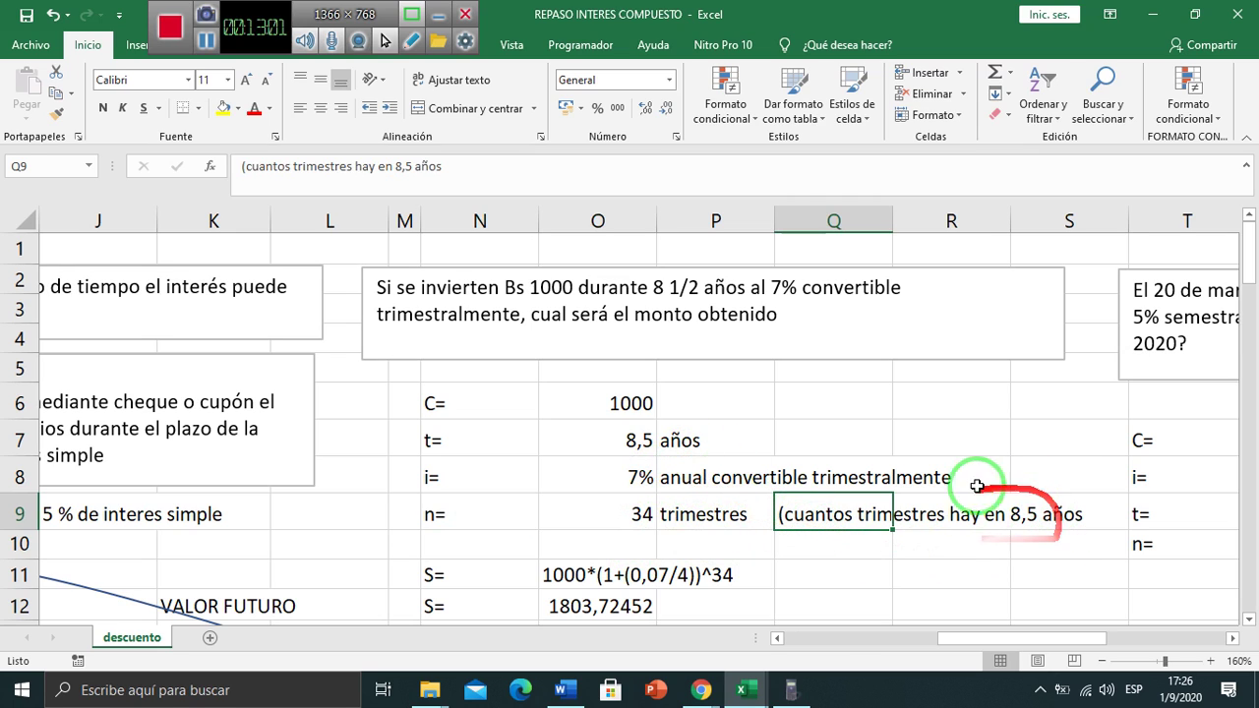
- Replace the number of periods n in O9 with the calculation +8,5*4 and inspect the entered formula
left_click(640, 511)
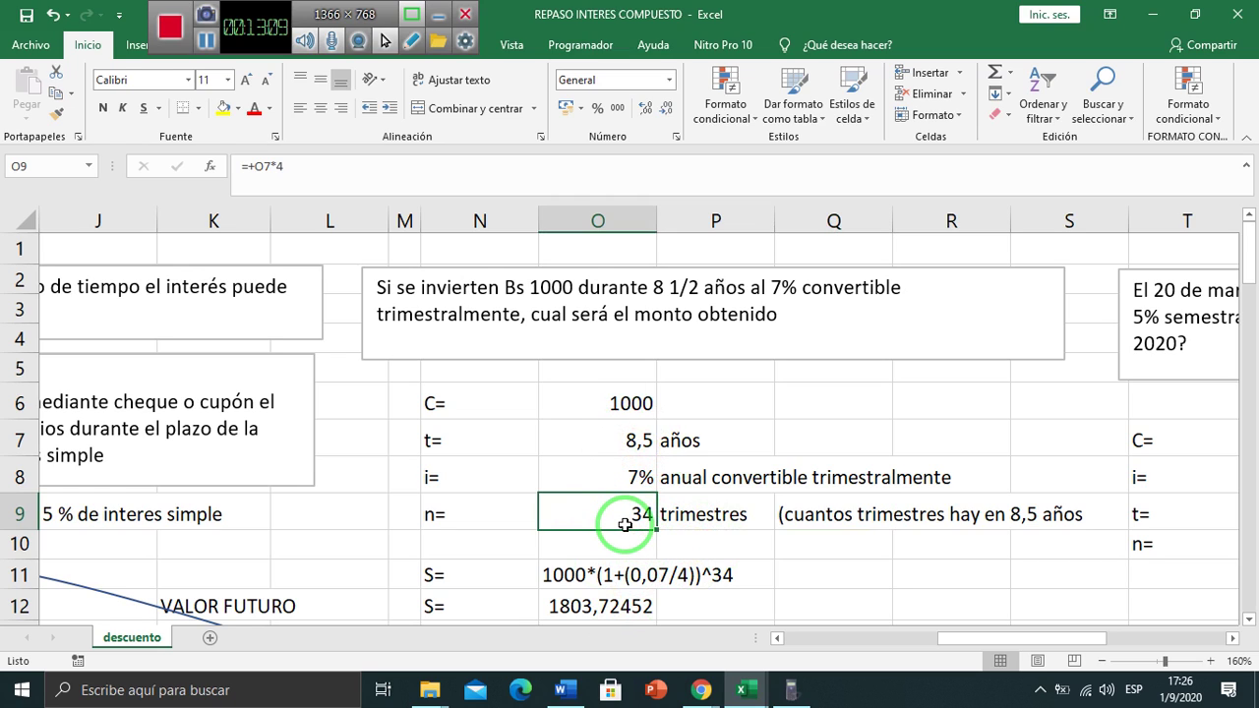
type("8")
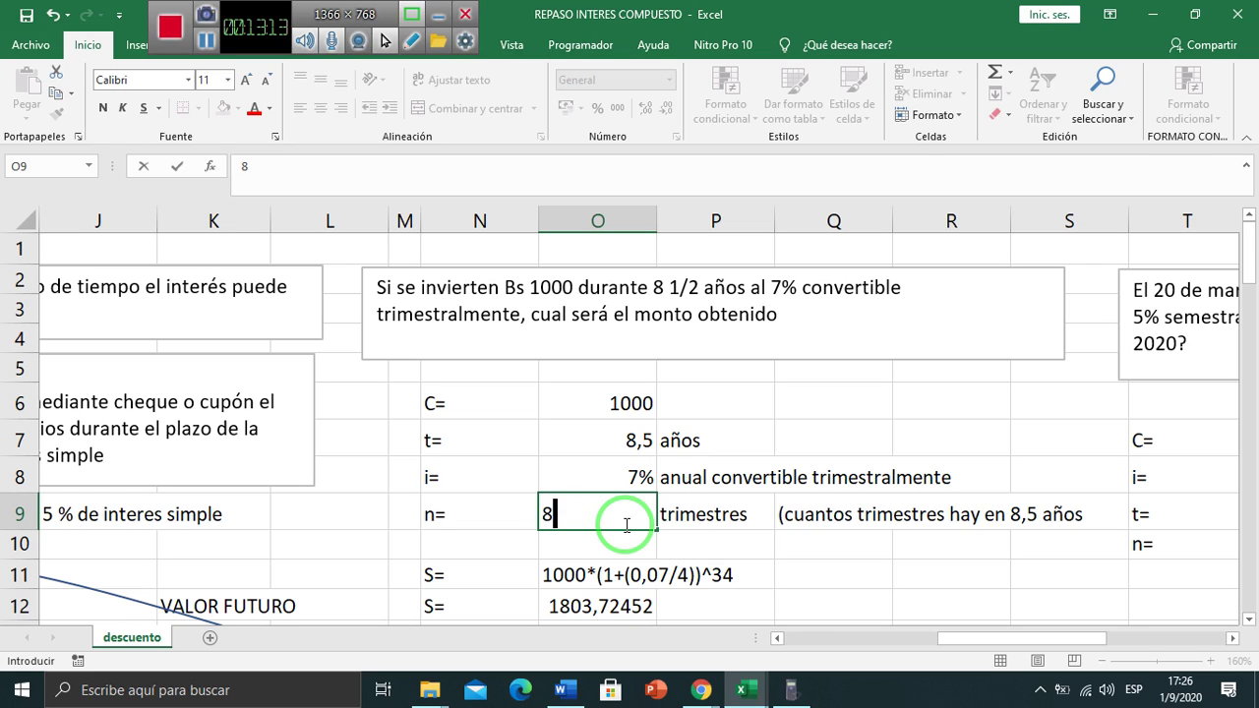
type("+8,5*4")
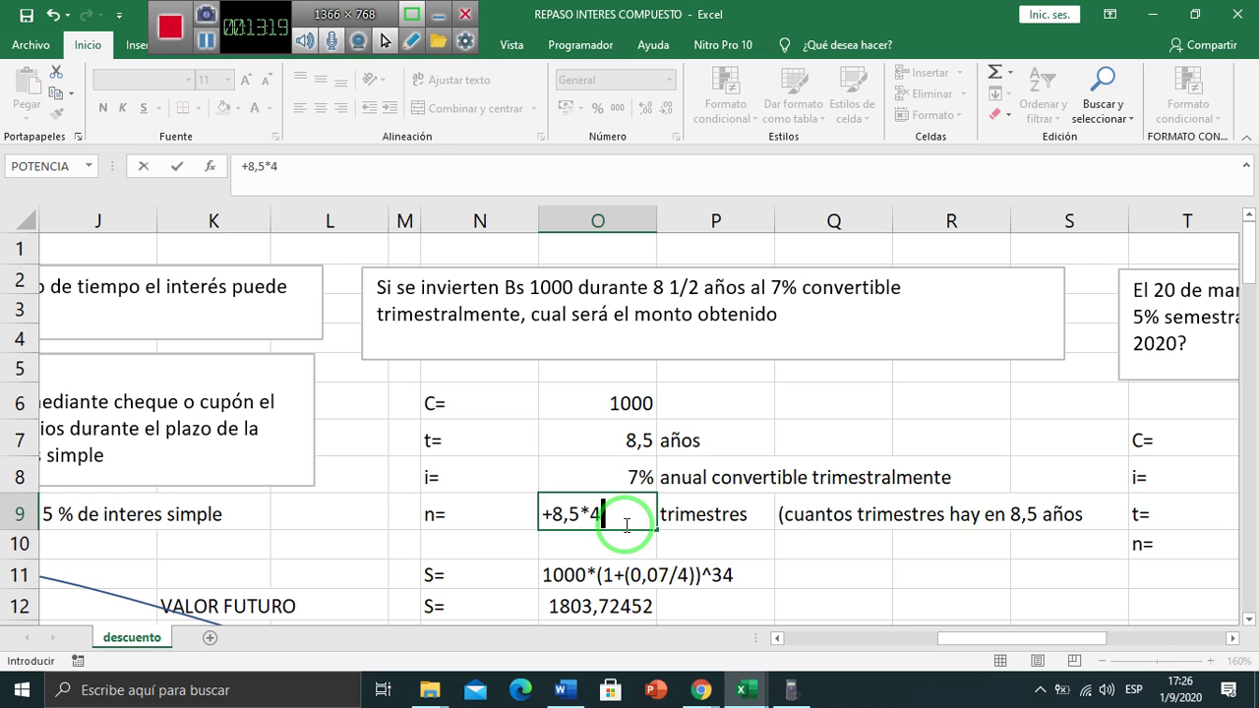
key("Return")
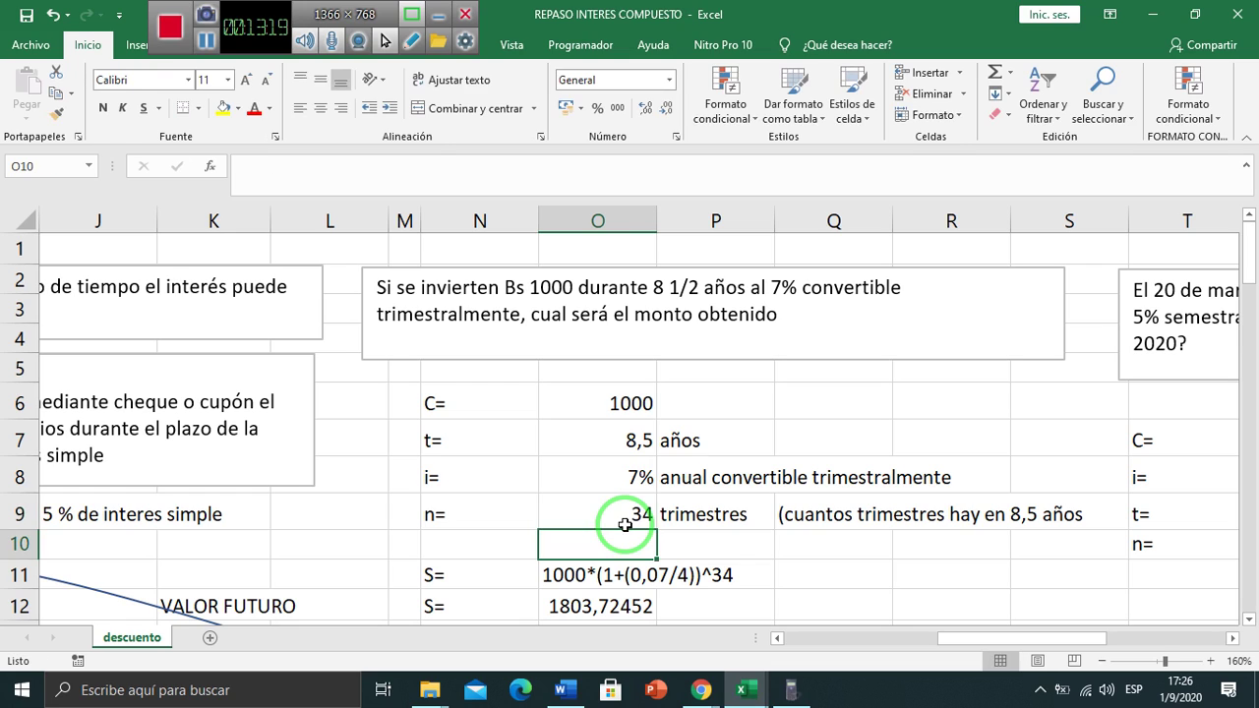
left_click(613, 526)
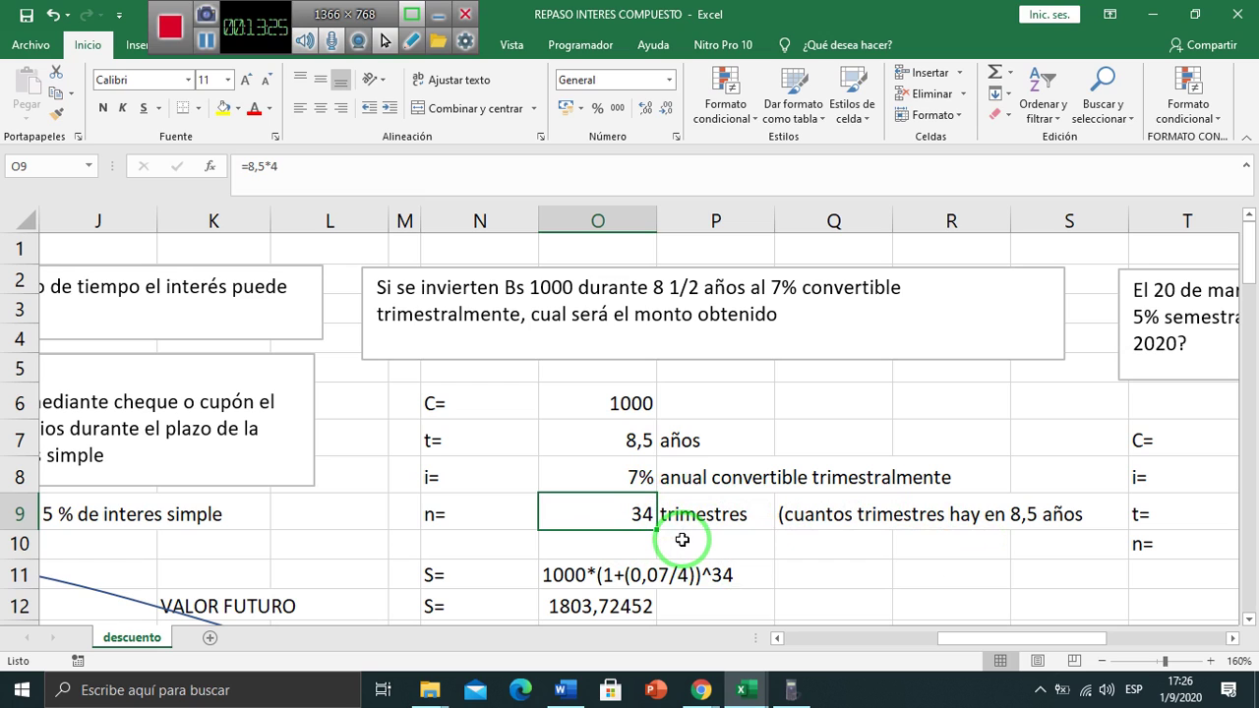
- Clear the written-out expression in O11 and the compound amount formula in O12, ending on cell O11
left_click(1249, 618)
left_click(1249, 618)
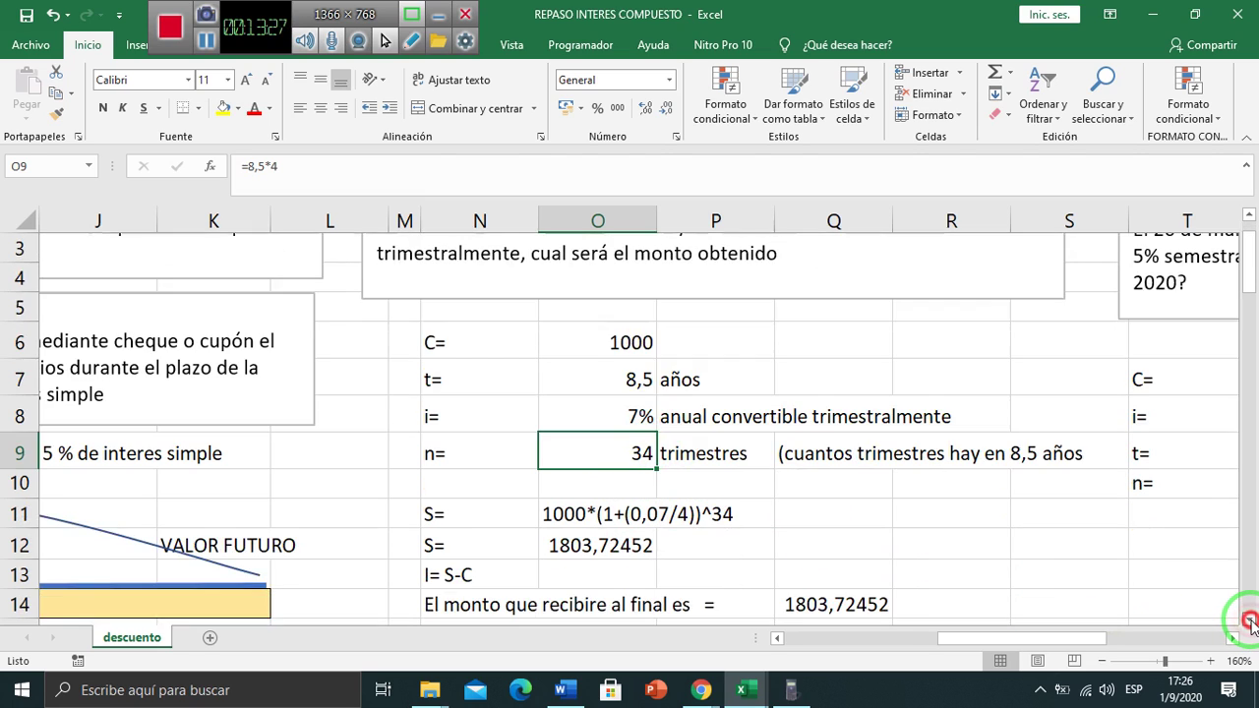
left_click(582, 514)
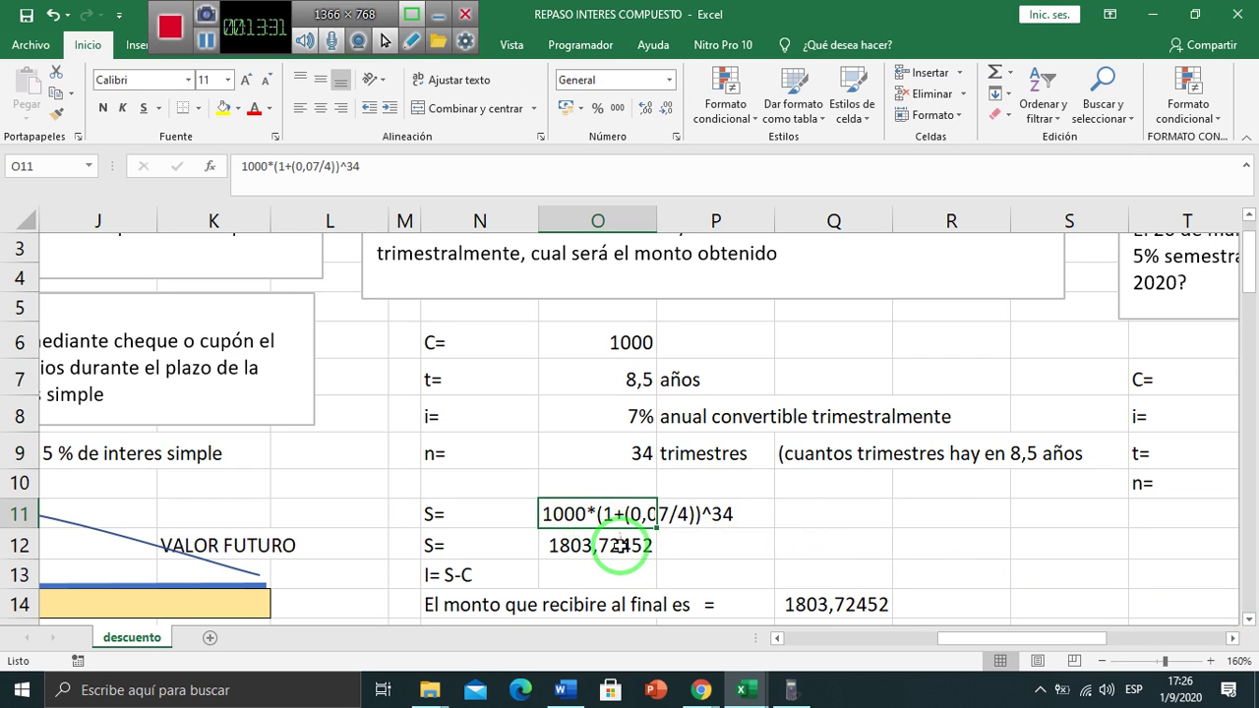
key("Delete")
key("Down")
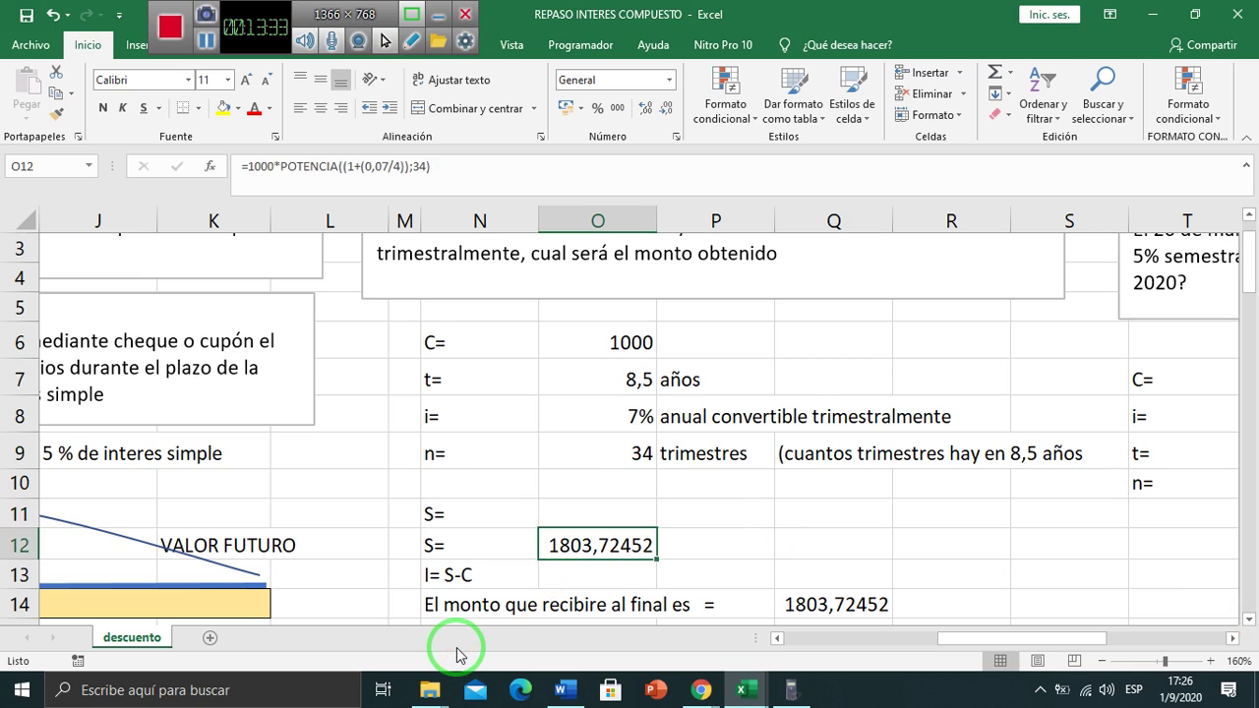
key("Delete")
key("Up")
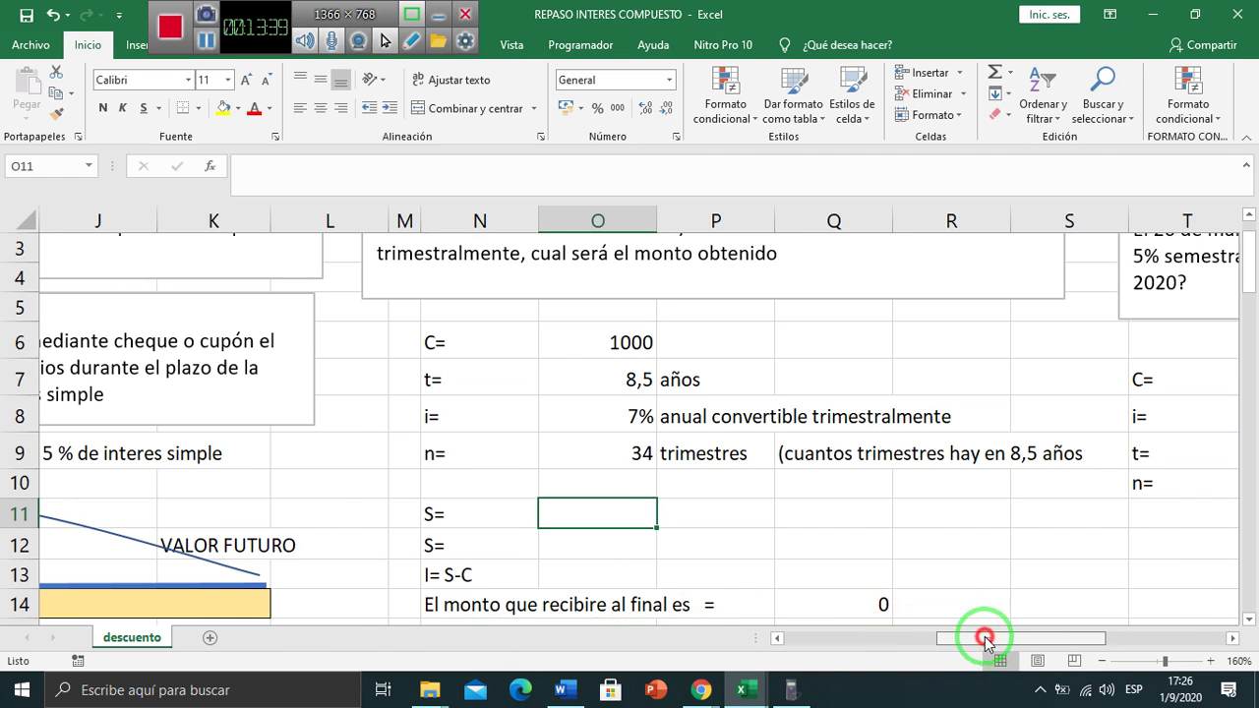
- Copy the compound interest formula box S=C(1+i)^n below the INTERES COMPUESTO heading
left_click_drag(984, 642, 852, 641)
scroll(324, 606, "down", 8)
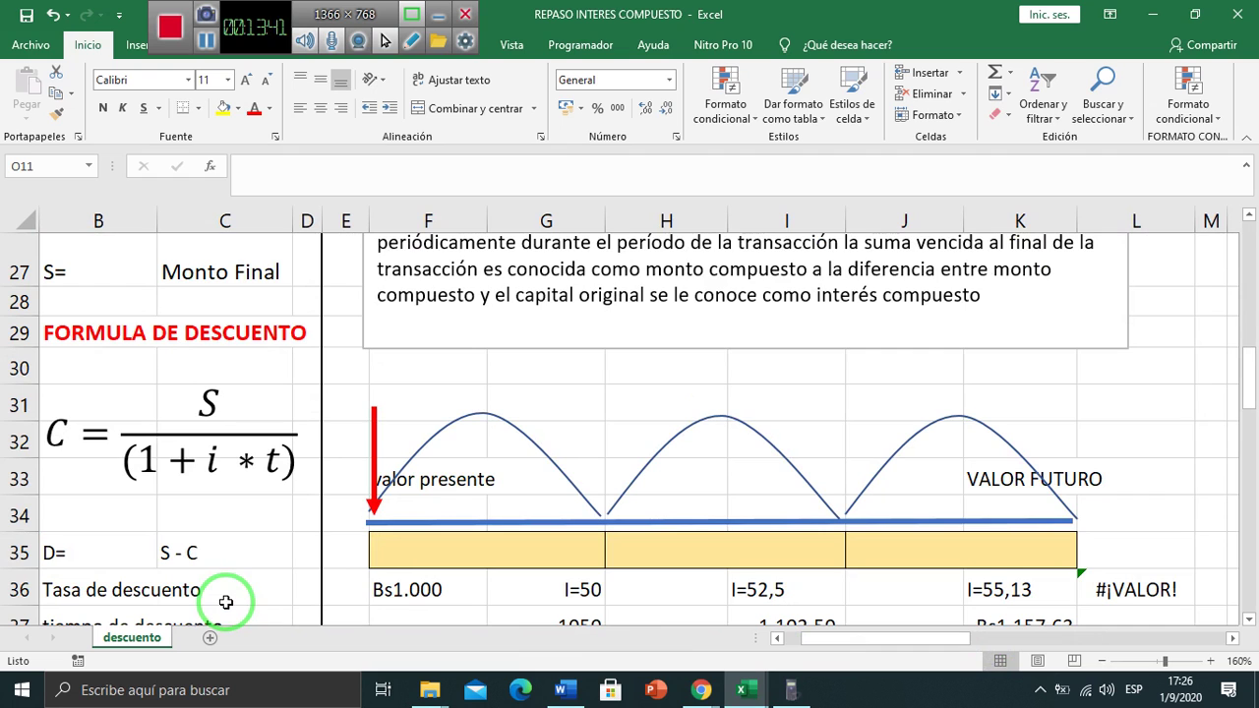
left_click(200, 476)
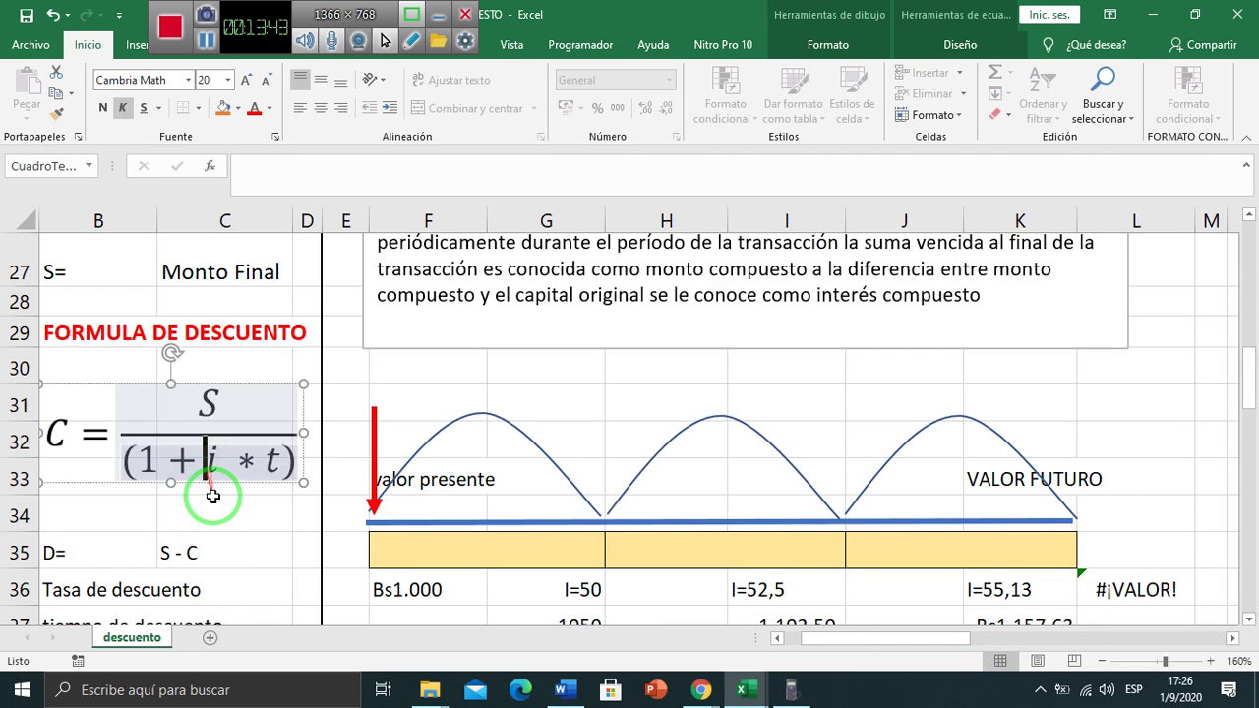
scroll(210, 492, "down", 3)
scroll(212, 494, "up", 3)
scroll(212, 495, "down", 3)
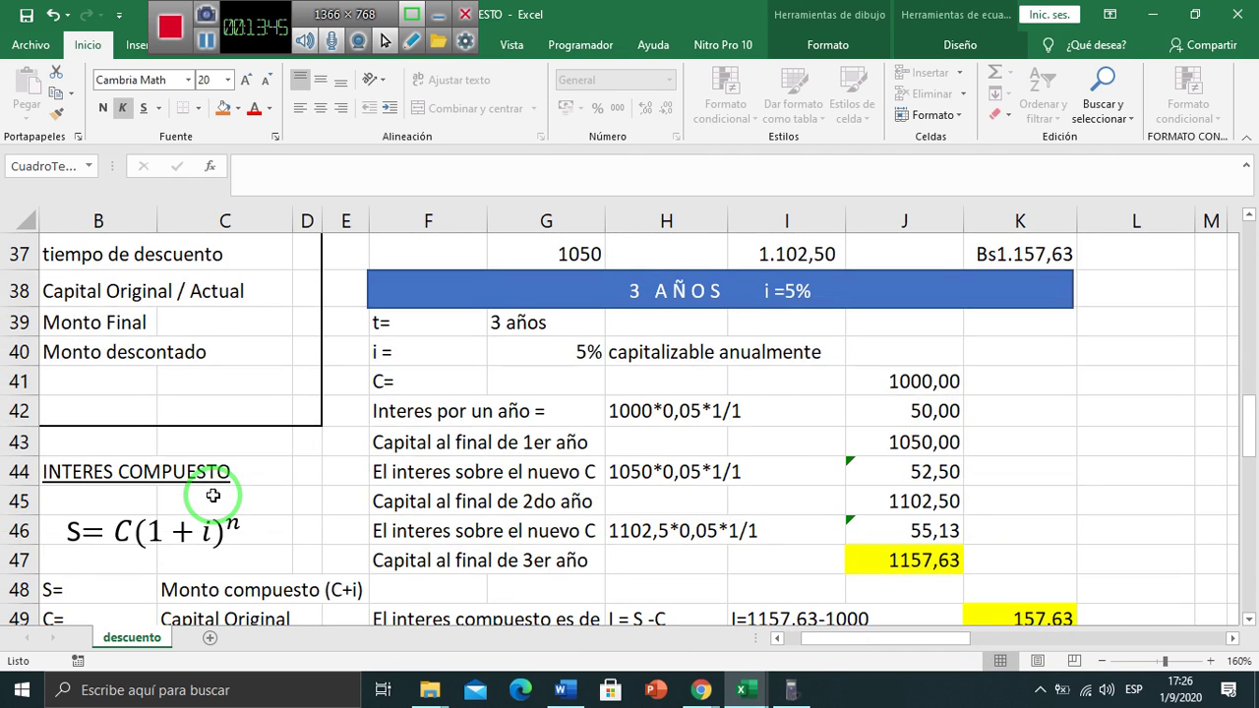
left_click(216, 512)
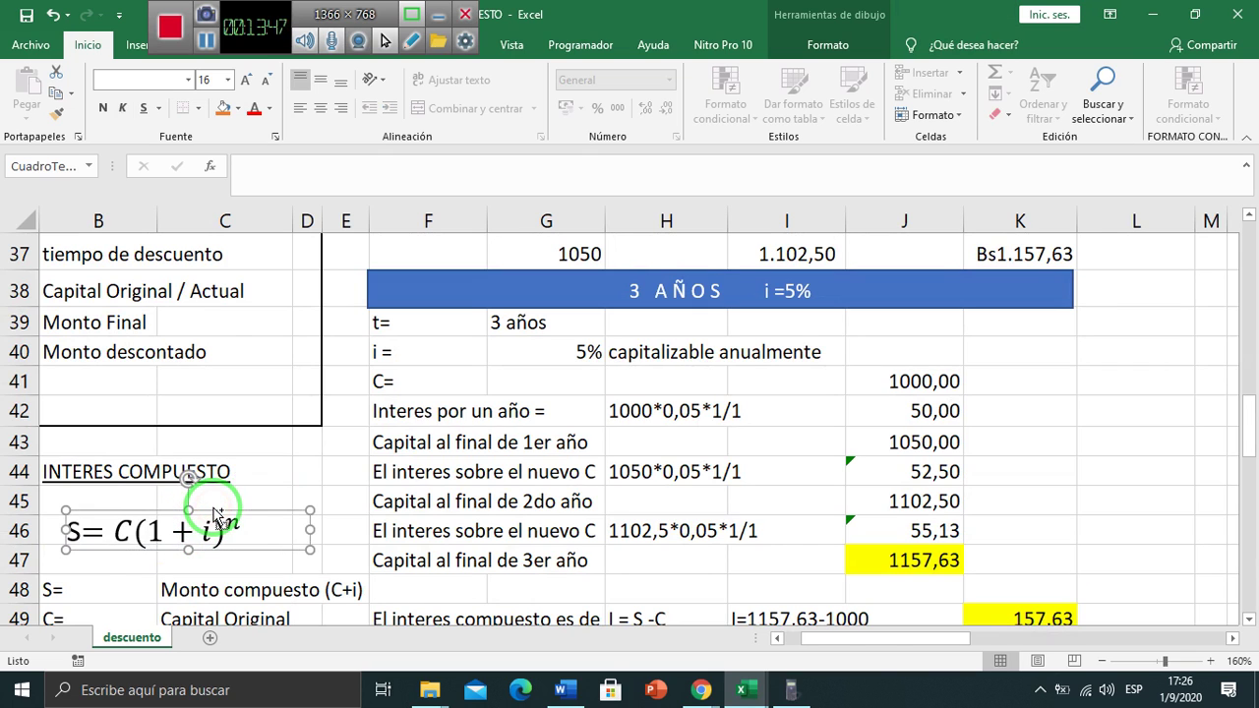
- Paste the copied formula box at Q6 in the exercise about investing Bs 1000 for 8 1/2 years
left_click_drag(956, 639, 1028, 641)
left_click(1247, 300)
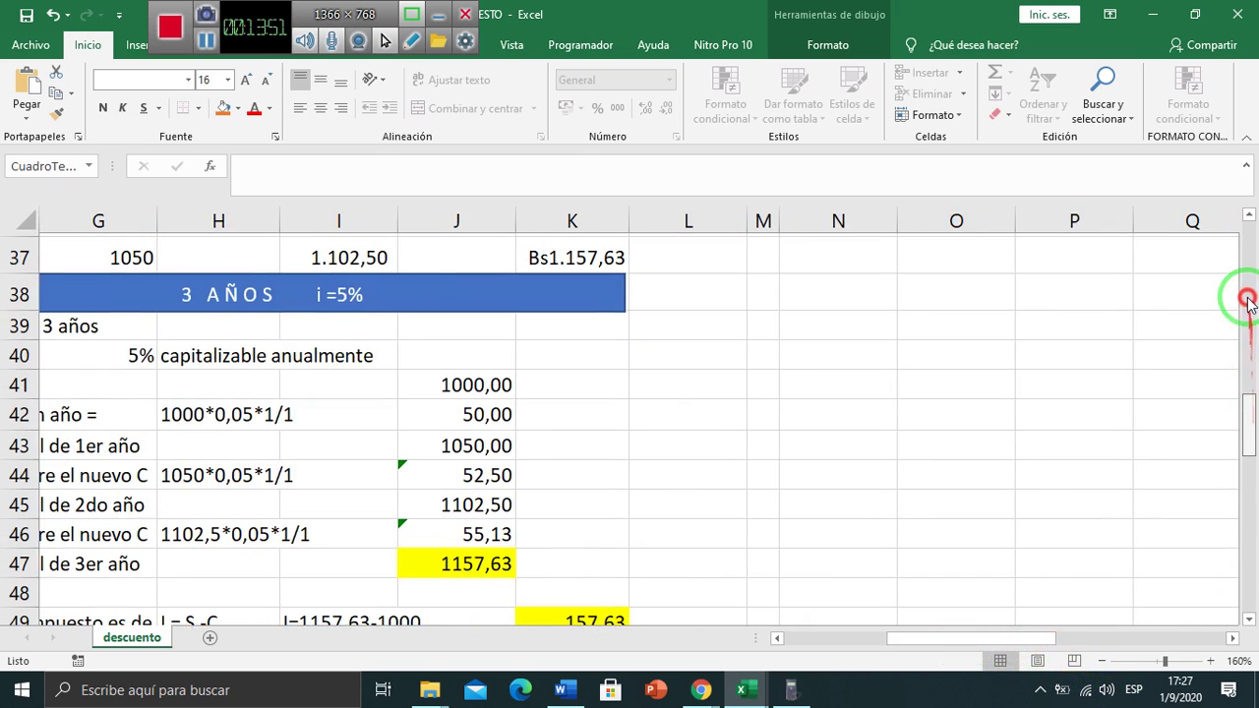
left_click_drag(1247, 300, 1249, 227)
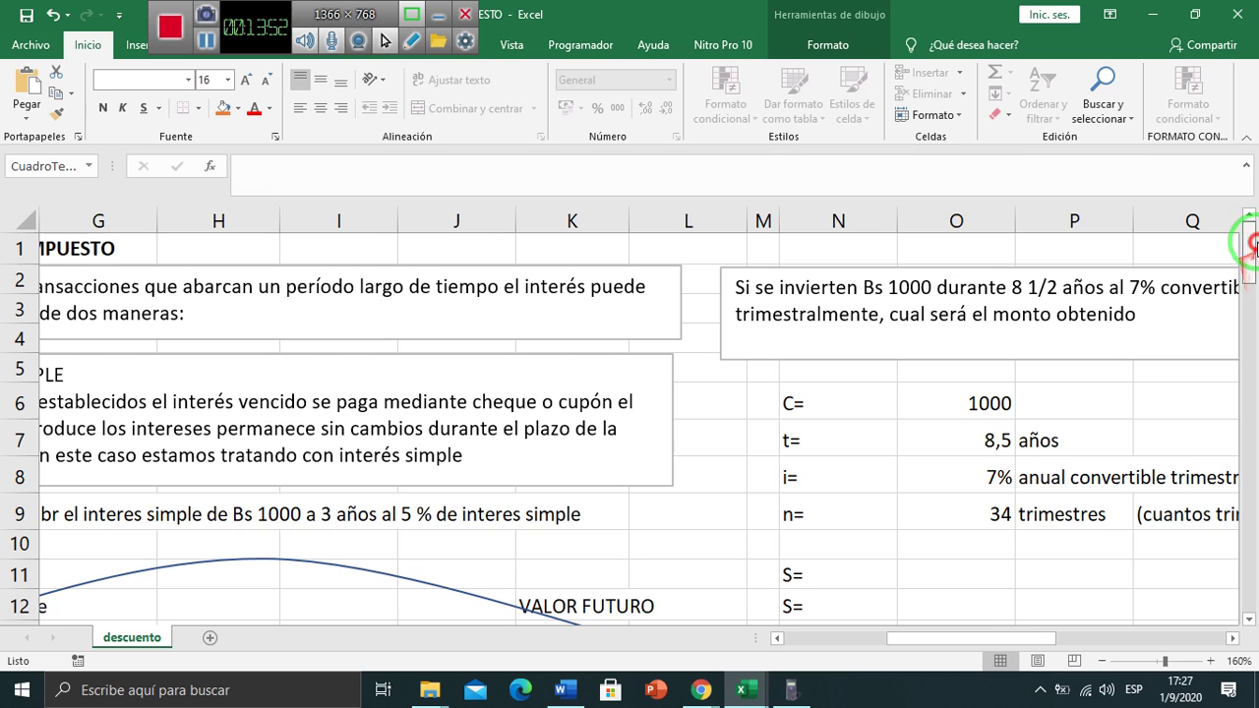
left_click(1237, 639)
left_click(811, 400)
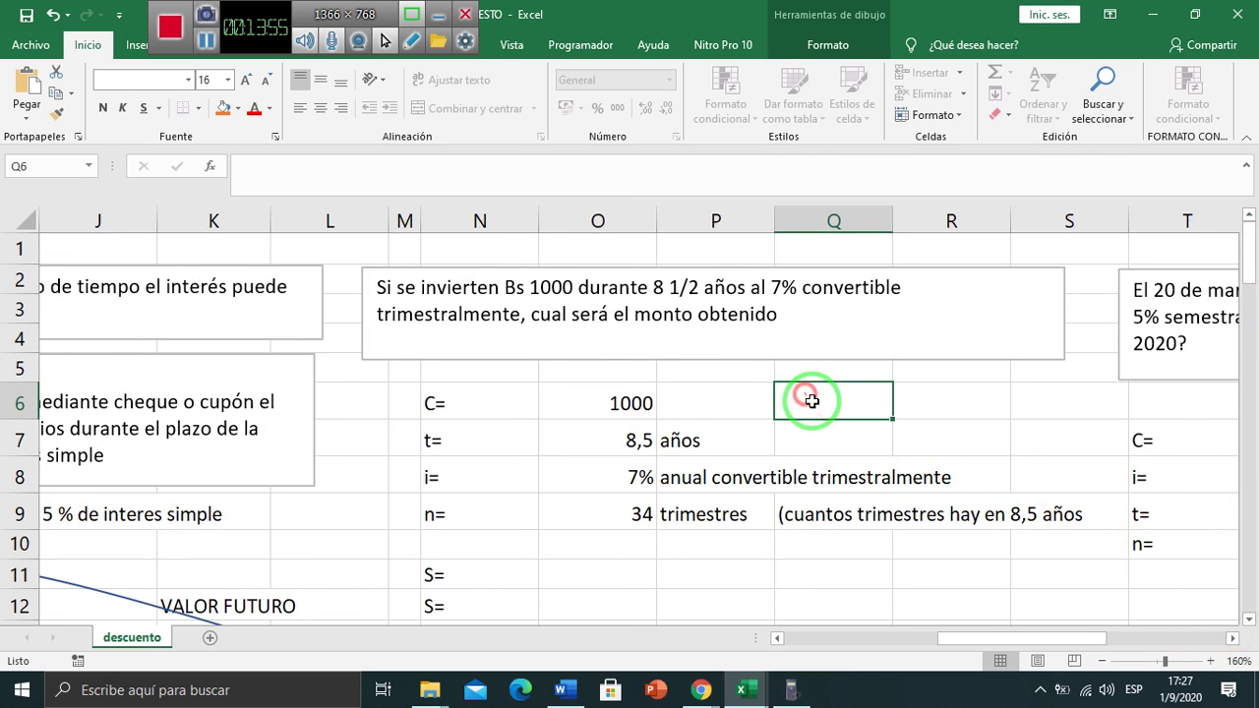
key("ctrl+v")
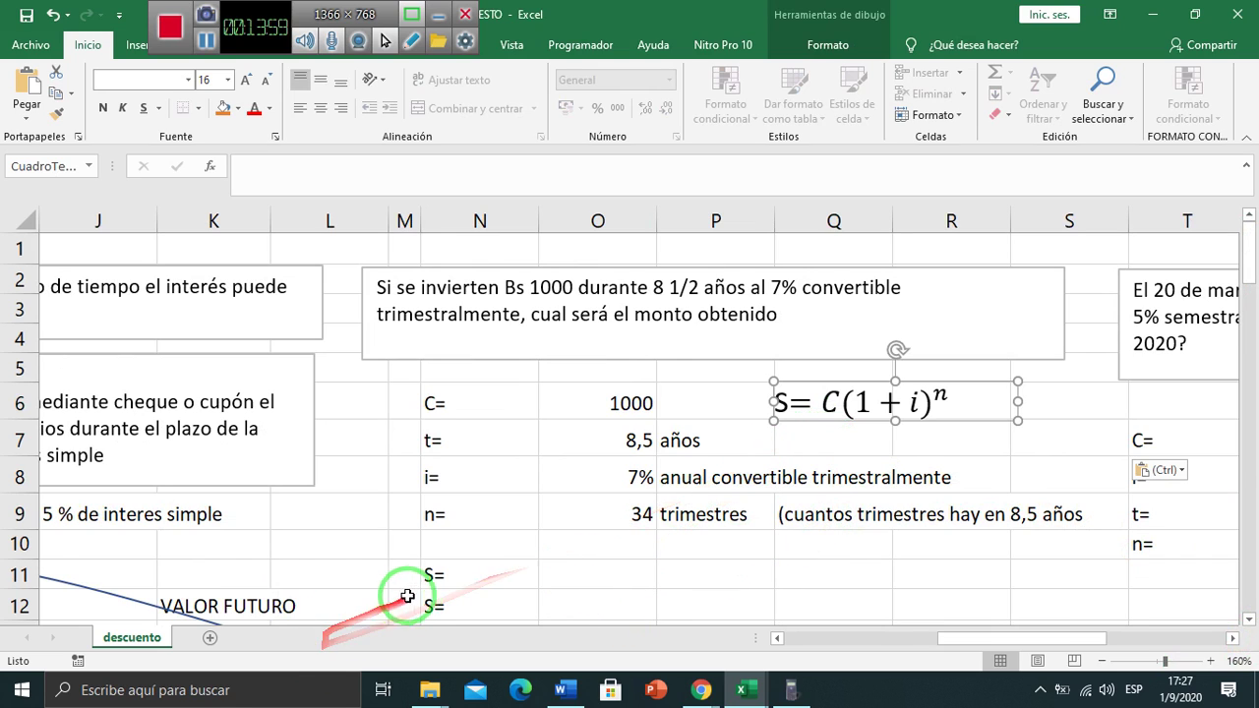
- Insert blank cells at N11:S11, shifting the cells down, and move the pasted formula box into the gap above the S= row
left_click_drag(416, 577, 1065, 571)
right_click(1062, 573)
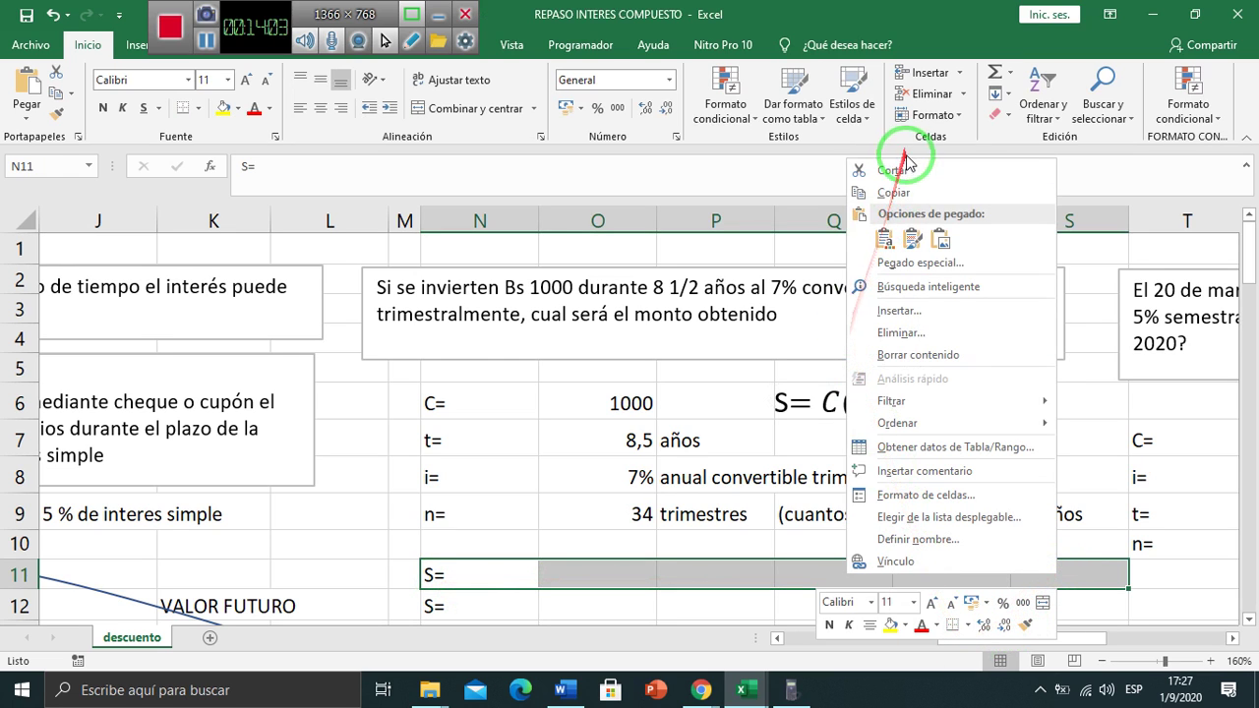
left_click(897, 309)
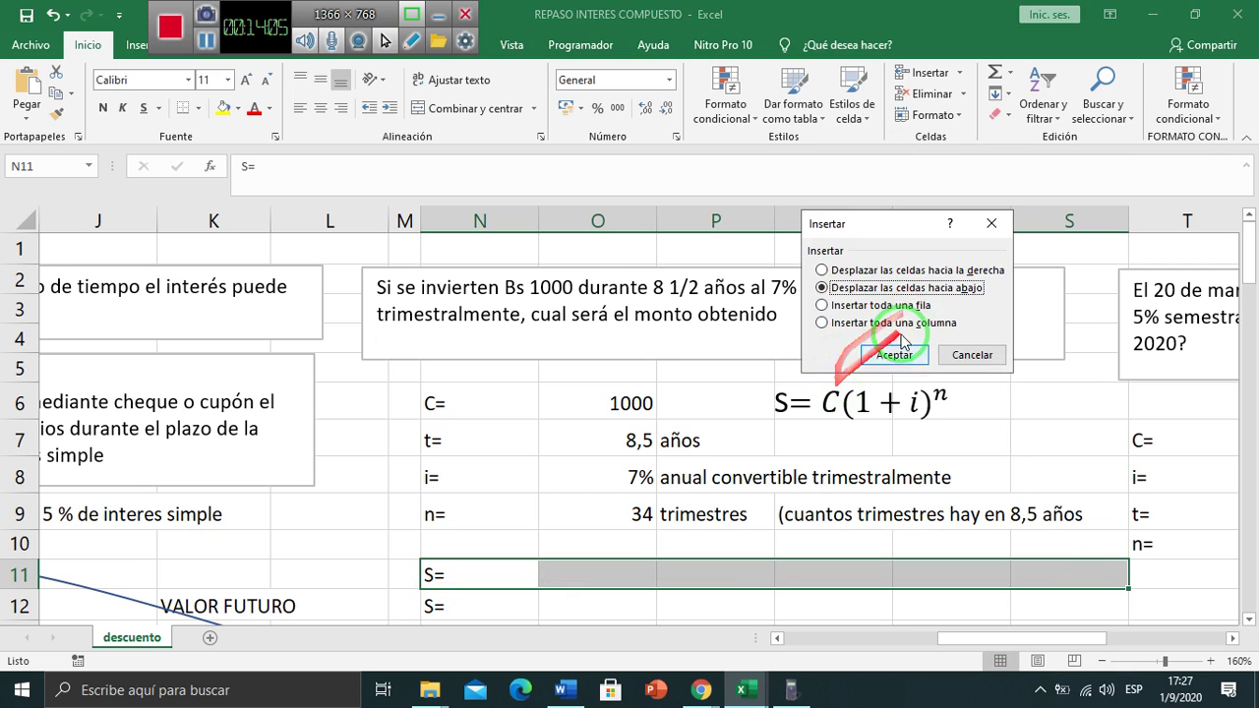
left_click(897, 353)
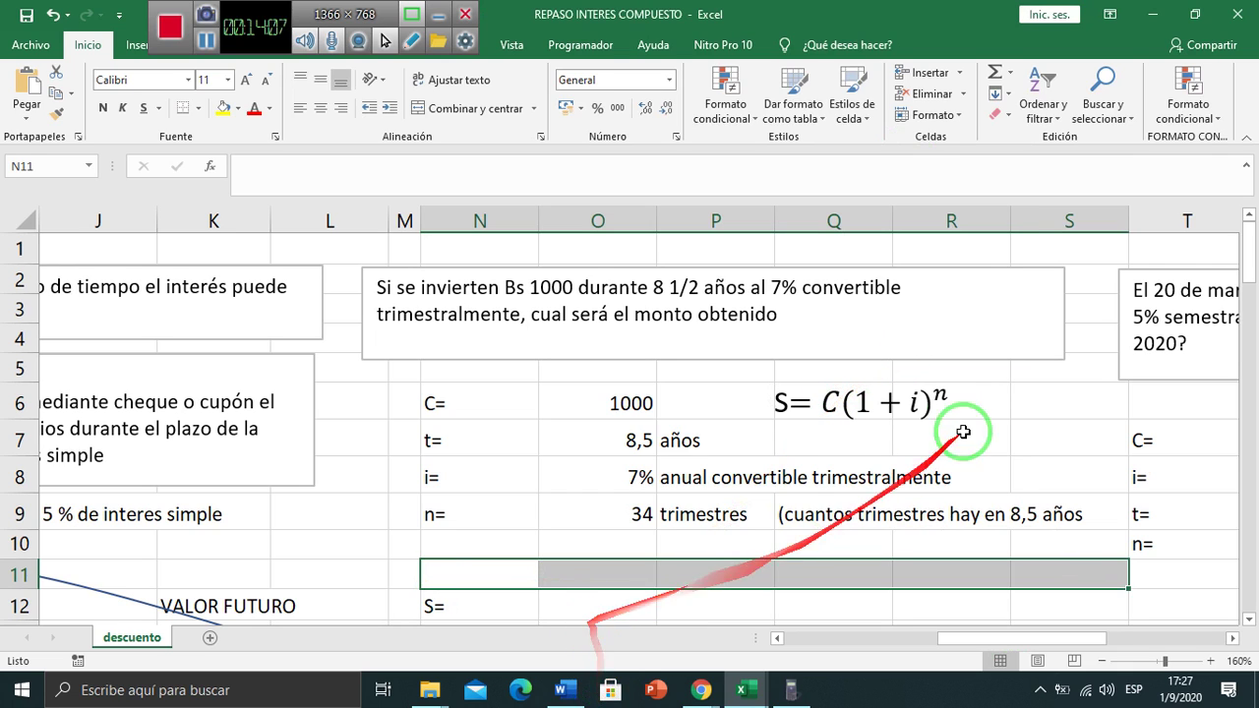
left_click(797, 411)
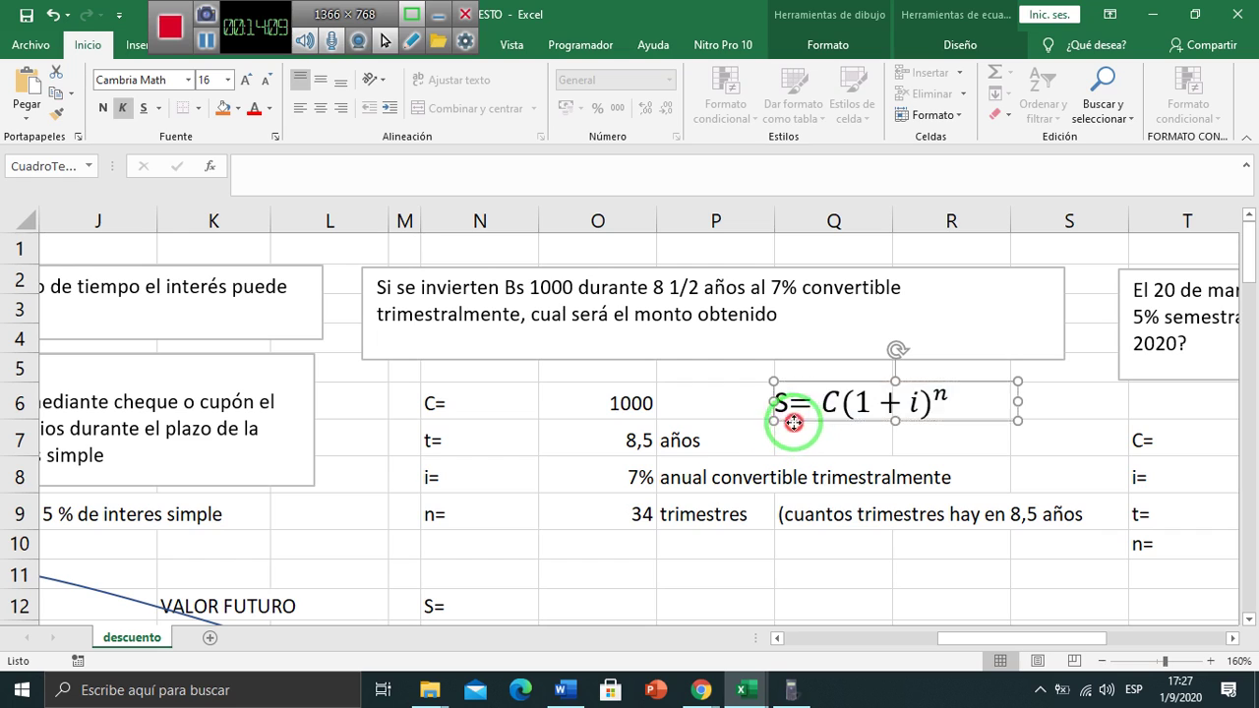
left_click_drag(793, 423, 470, 583)
- Start the written-out compound amount expression in O12 as the text 1000*(1+0,07
left_click(562, 609)
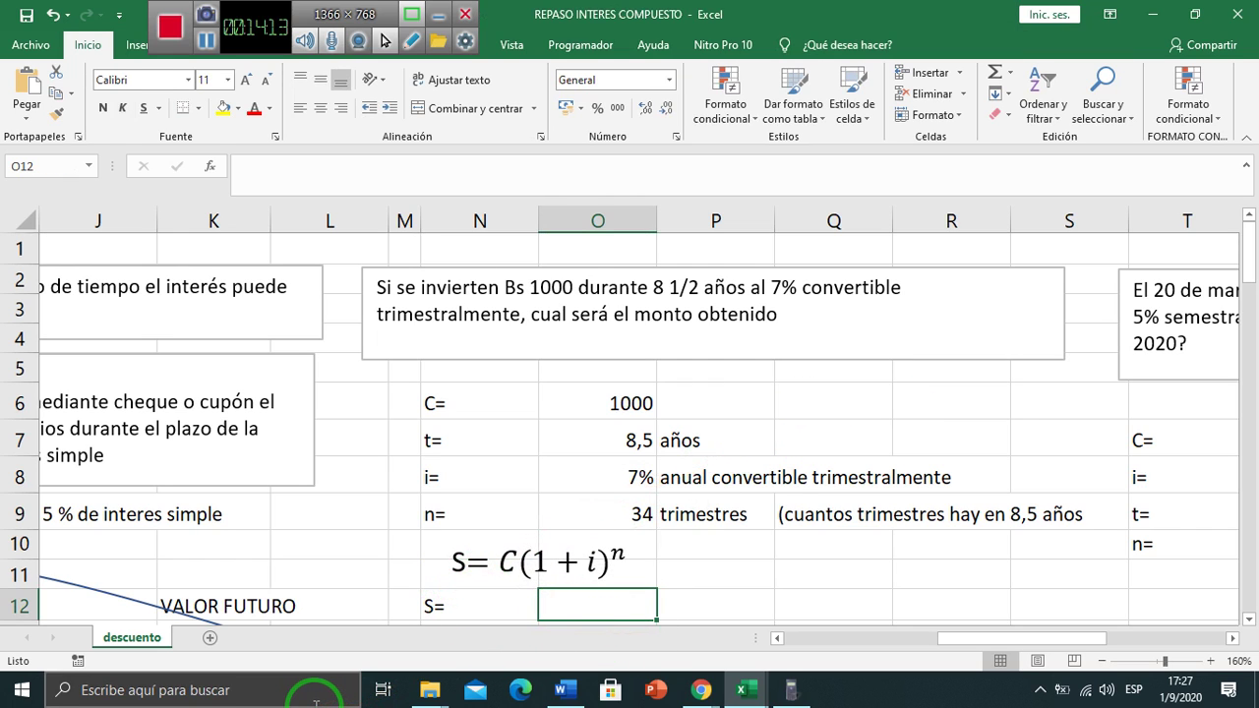
type("1000*")
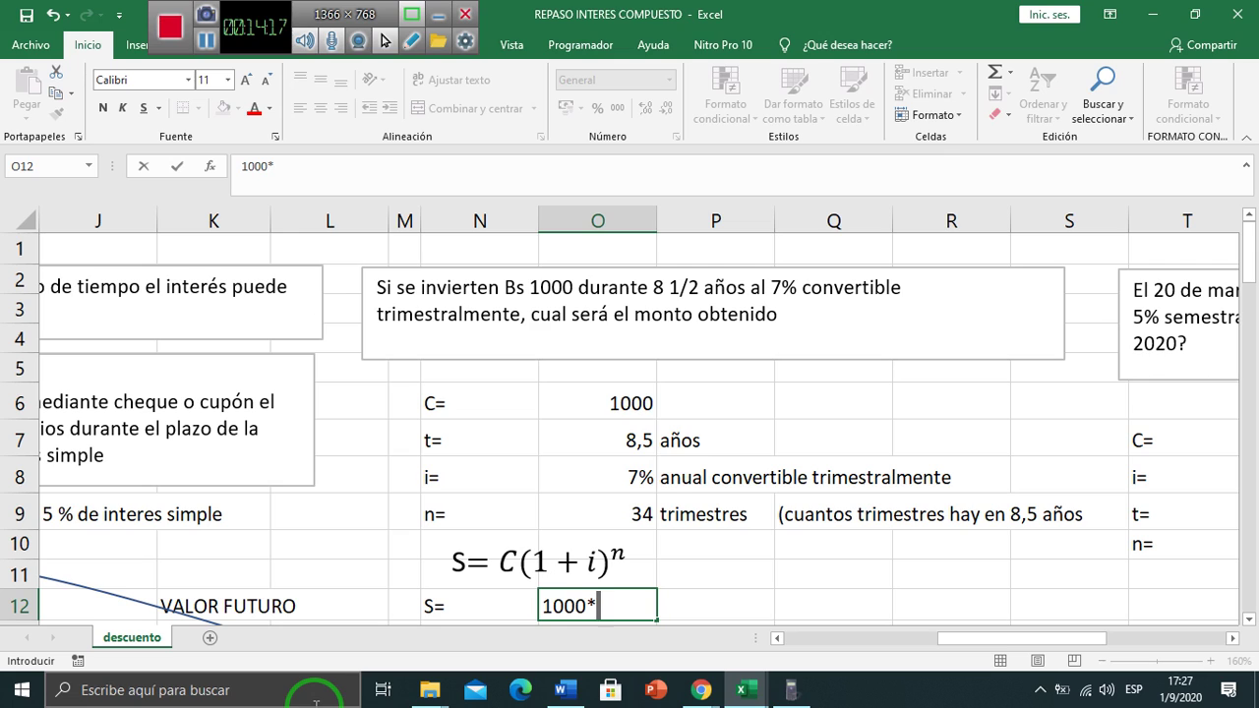
type("(")
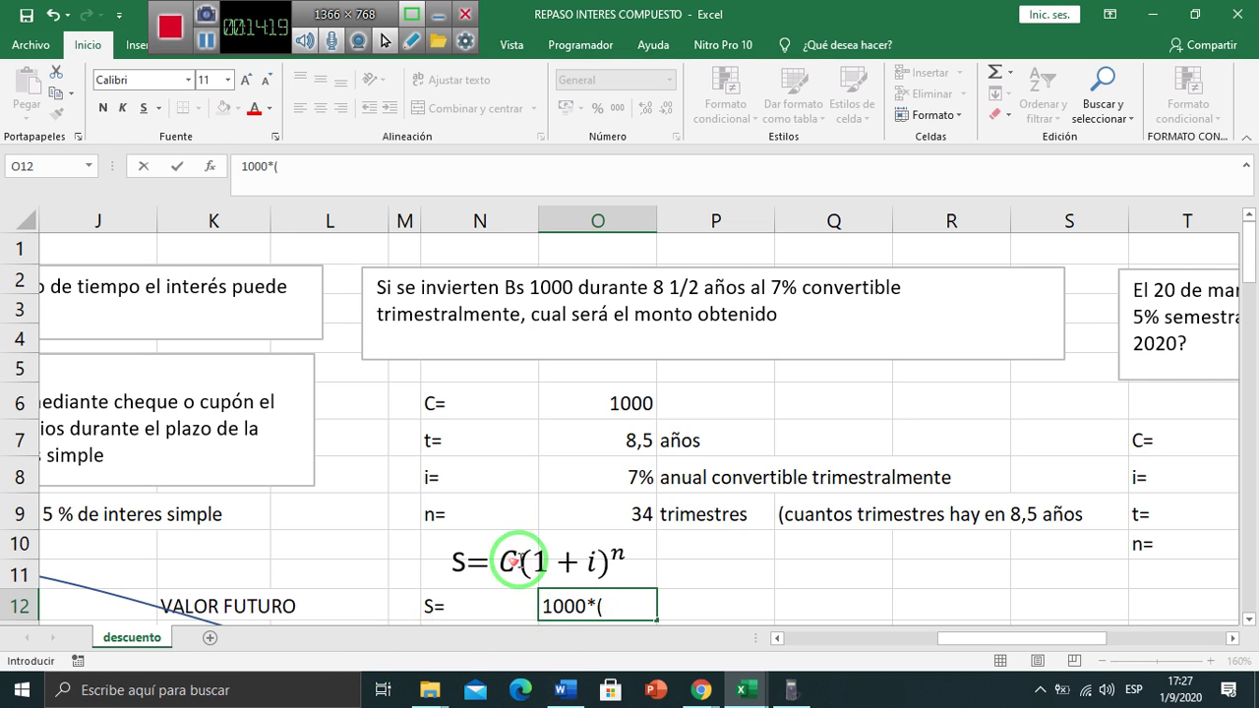
left_click_drag(521, 563, 602, 617)
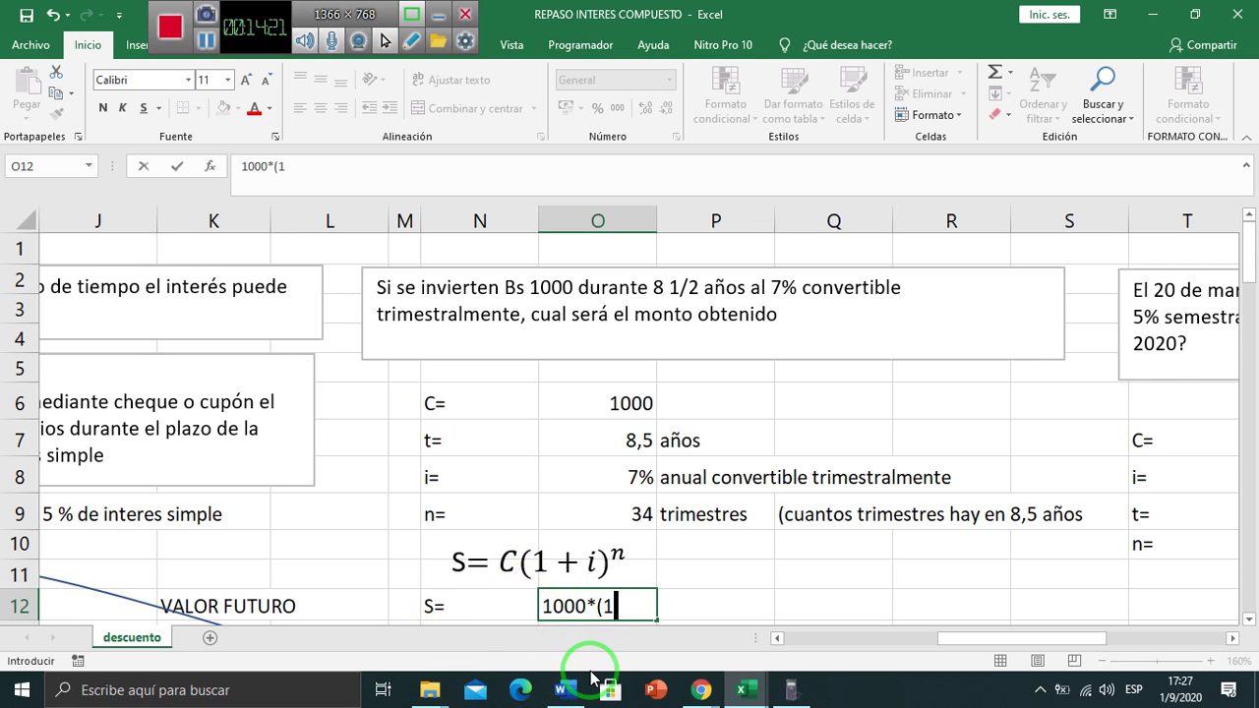
type("1+")
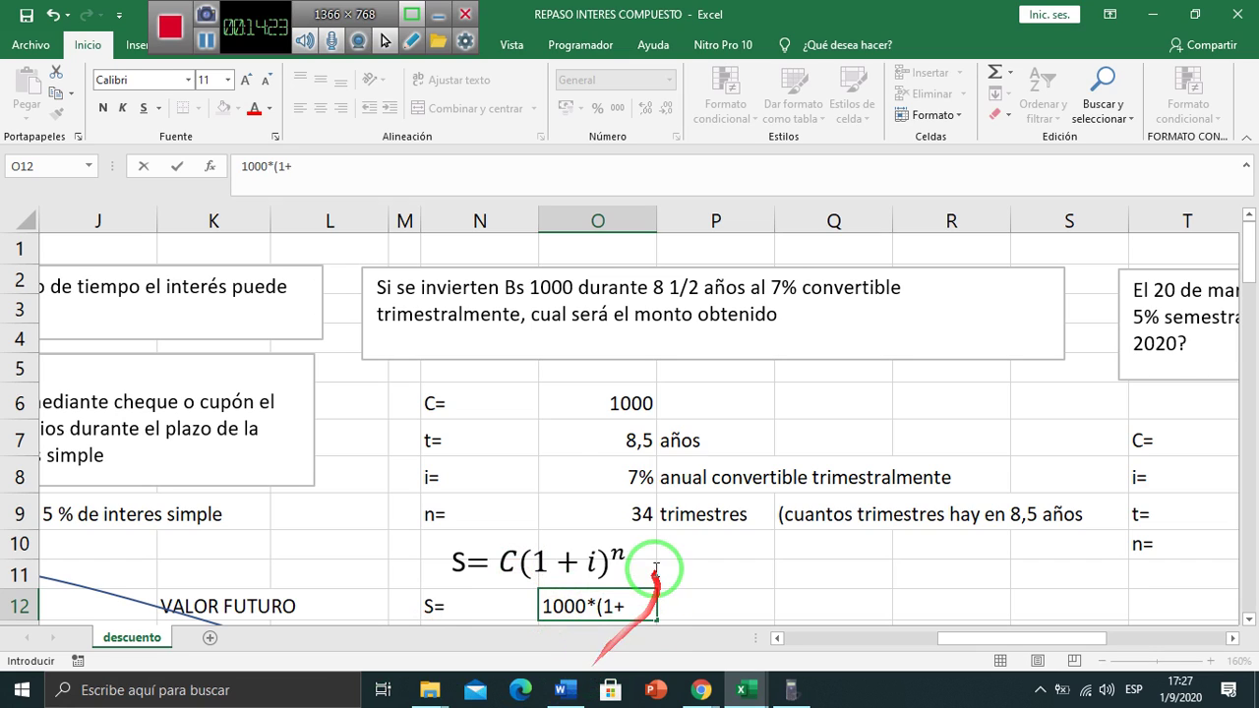
left_click_drag(630, 497, 640, 517)
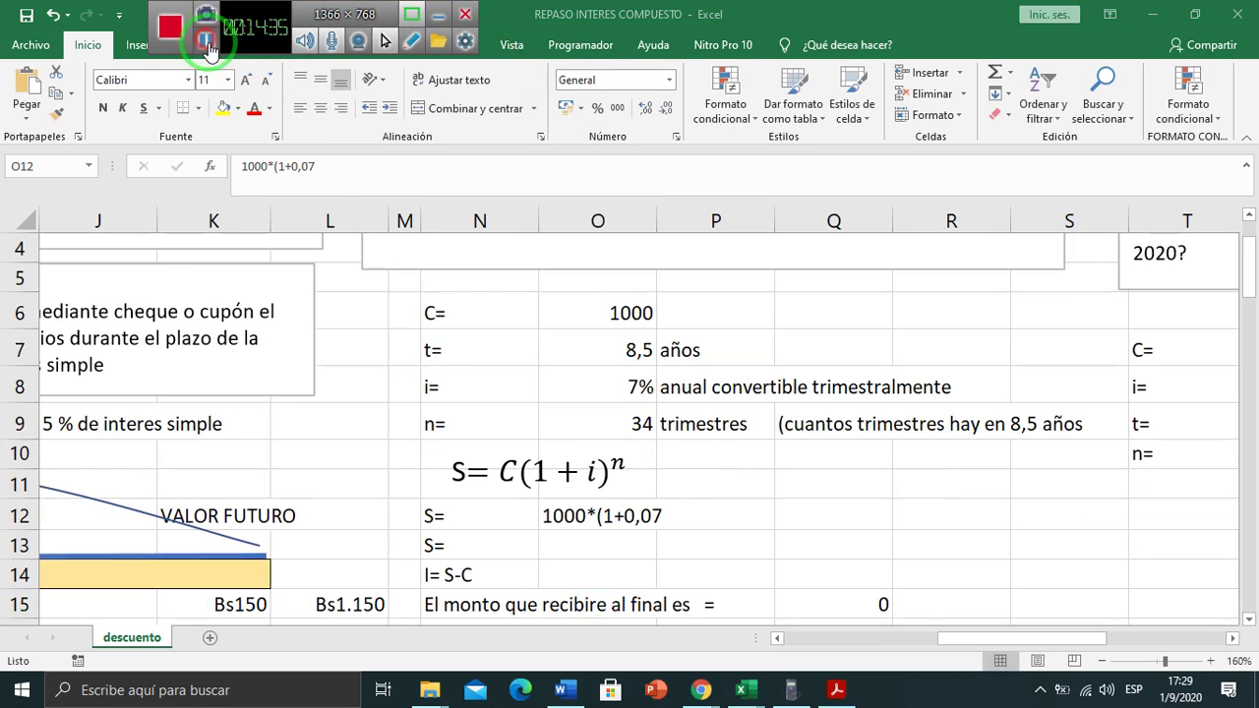
- Extend the expression in O12 with the quarterly rate in its own parentheses, giving 1000*(1+(0,07/4))
left_click(607, 514)
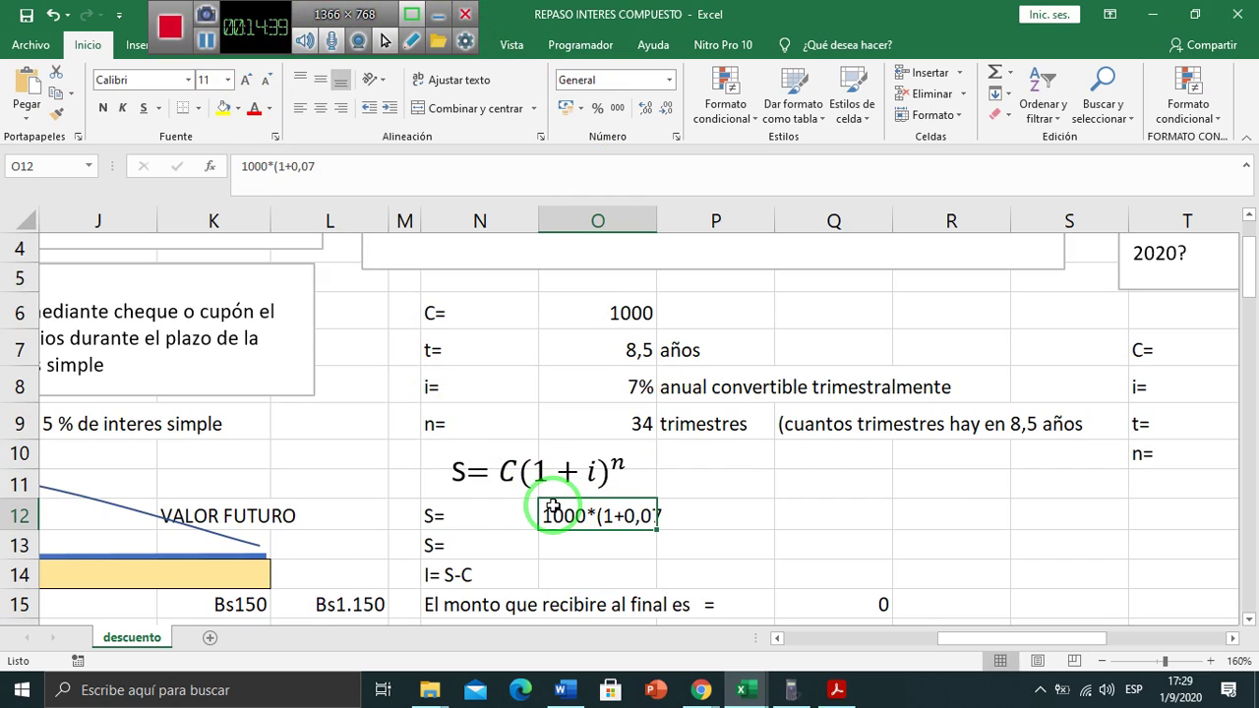
double_click(554, 507)
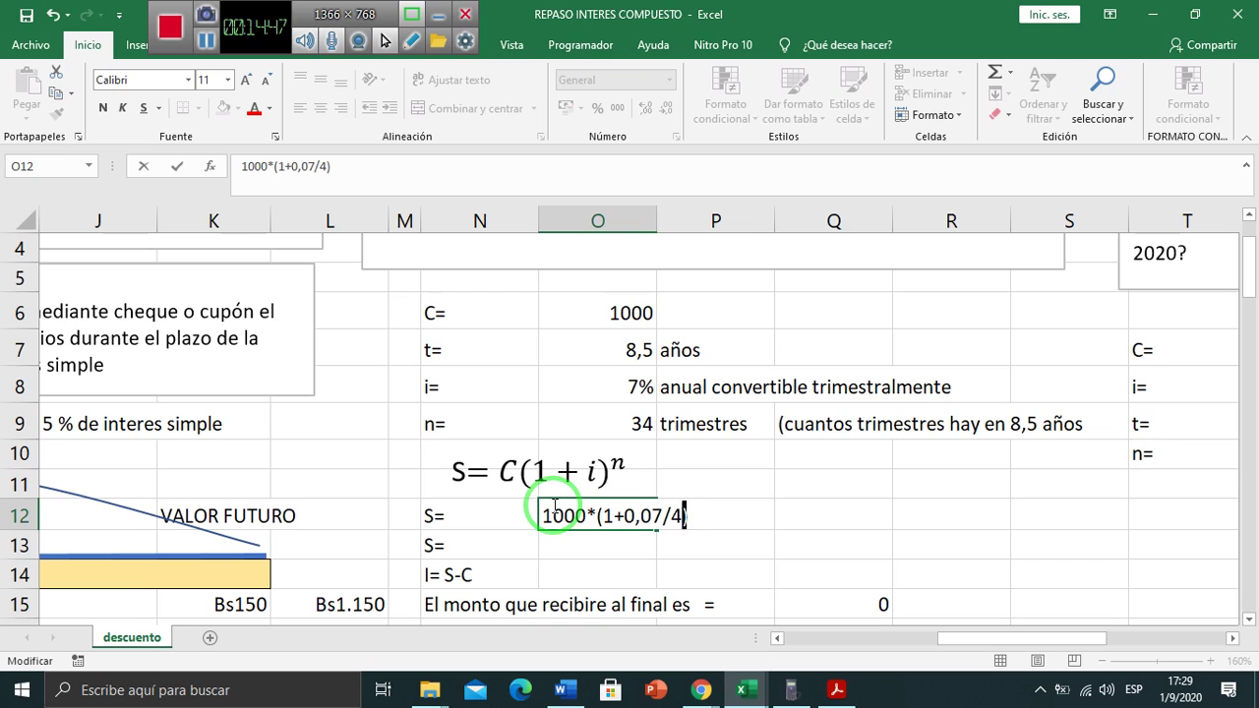
type("(")
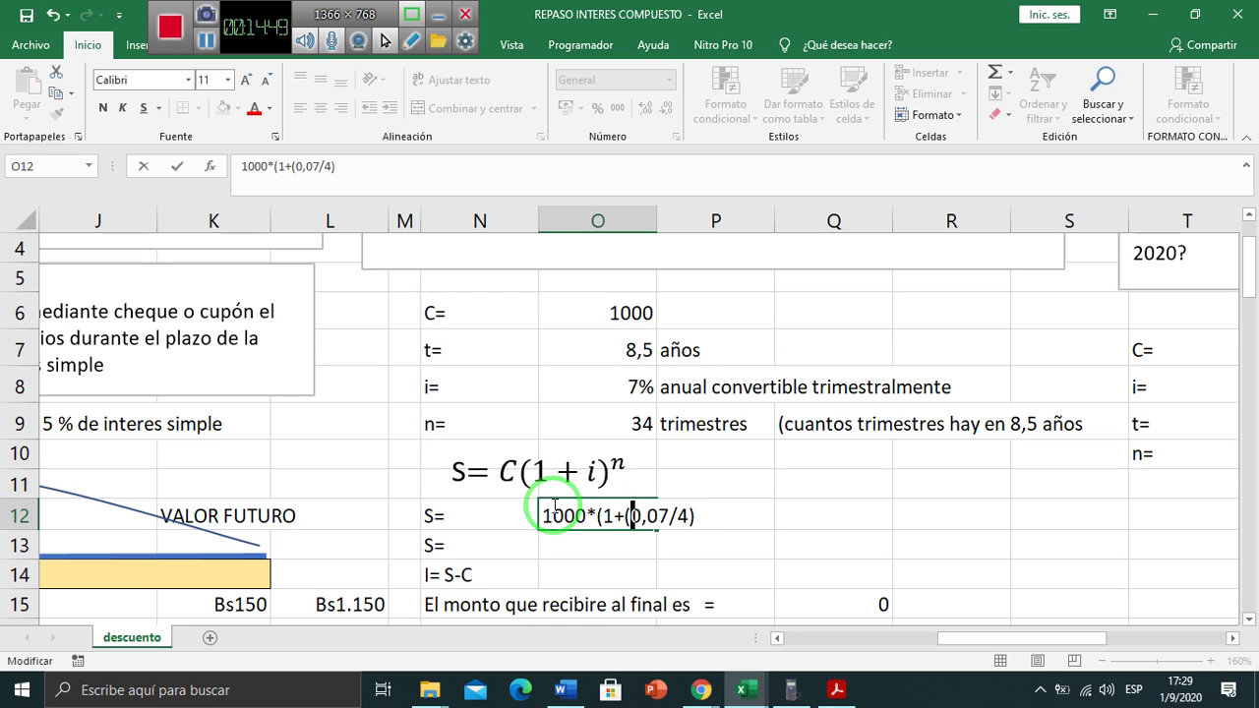
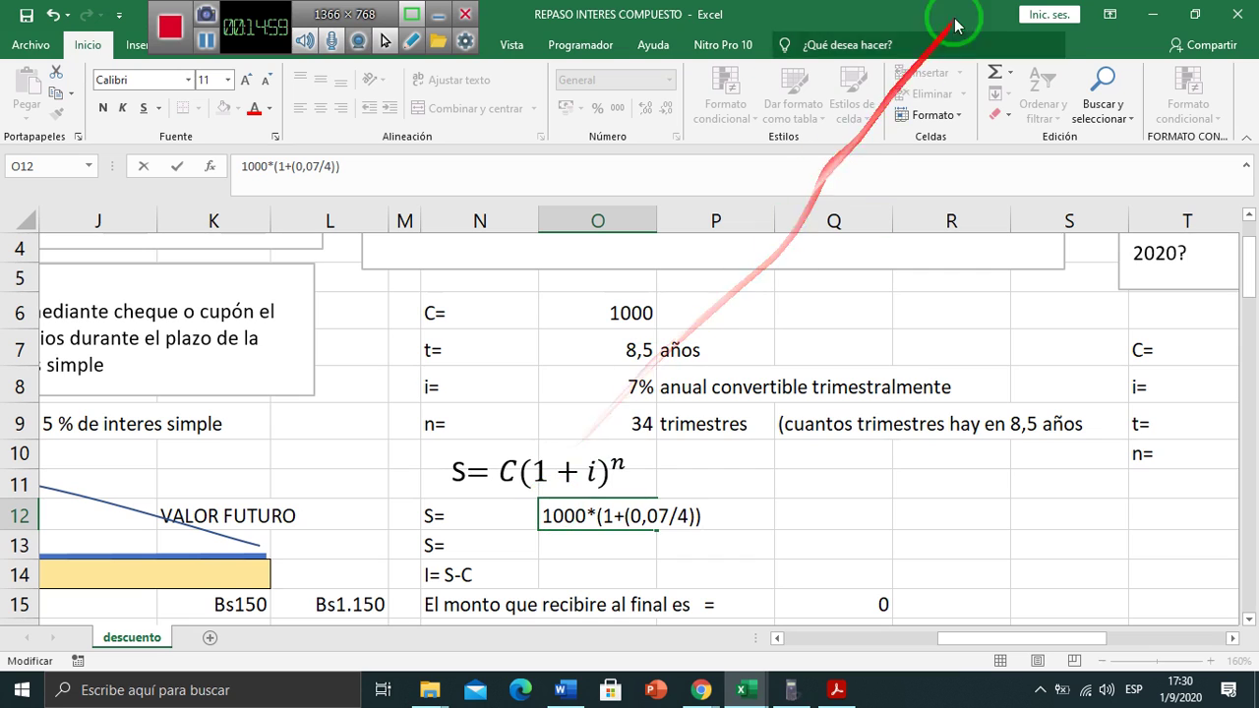
- Append the circumflex symbol ^ from the symbol set and the exponent 34 to the expression in O12
left_click(137, 44)
left_click(1087, 98)
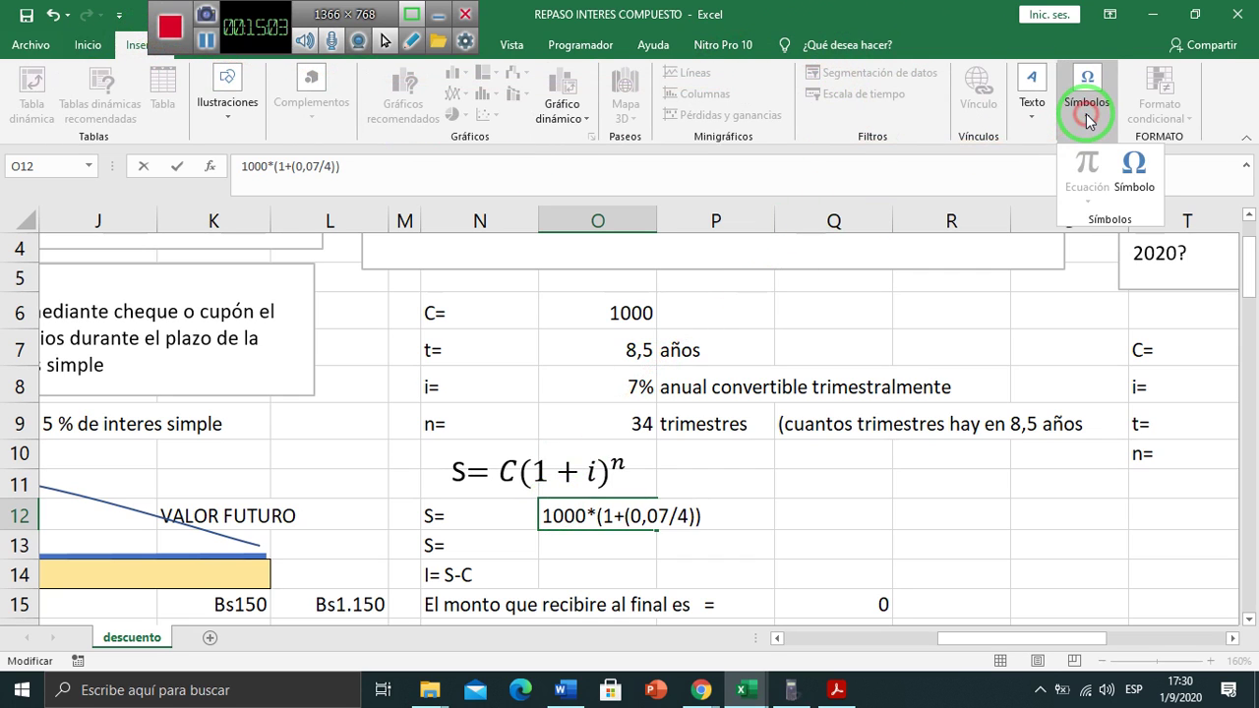
left_click(1136, 162)
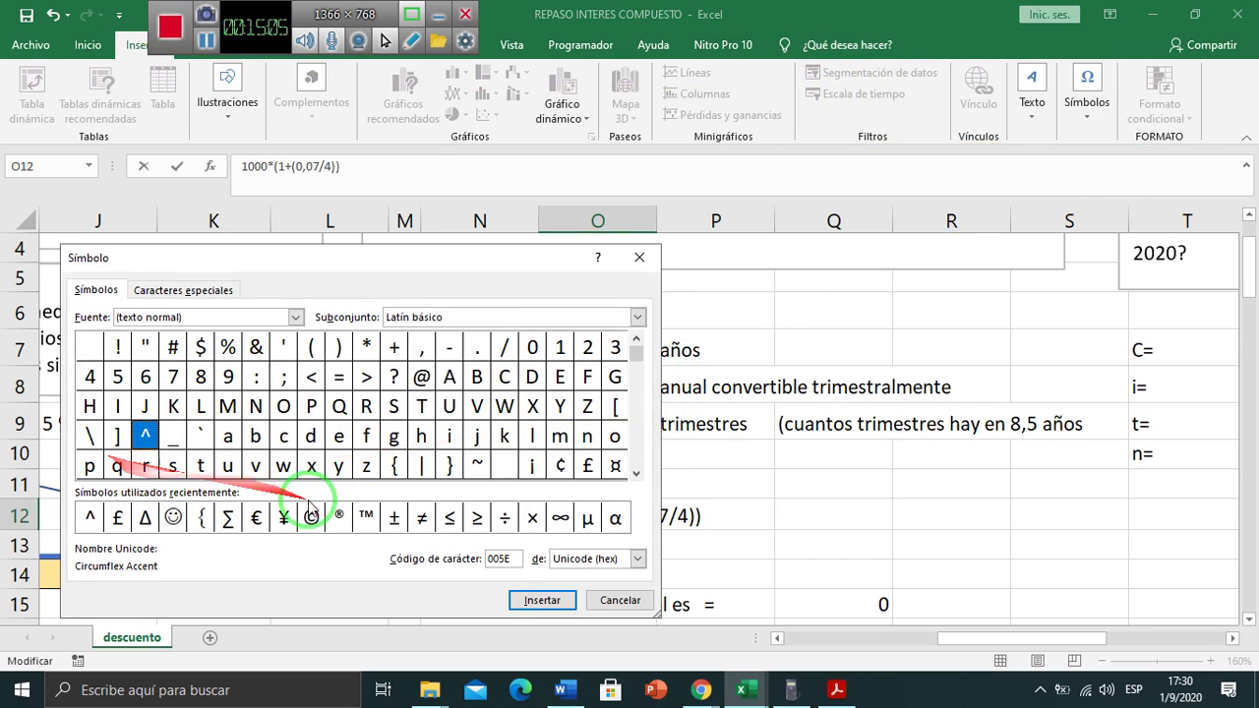
left_click(558, 602)
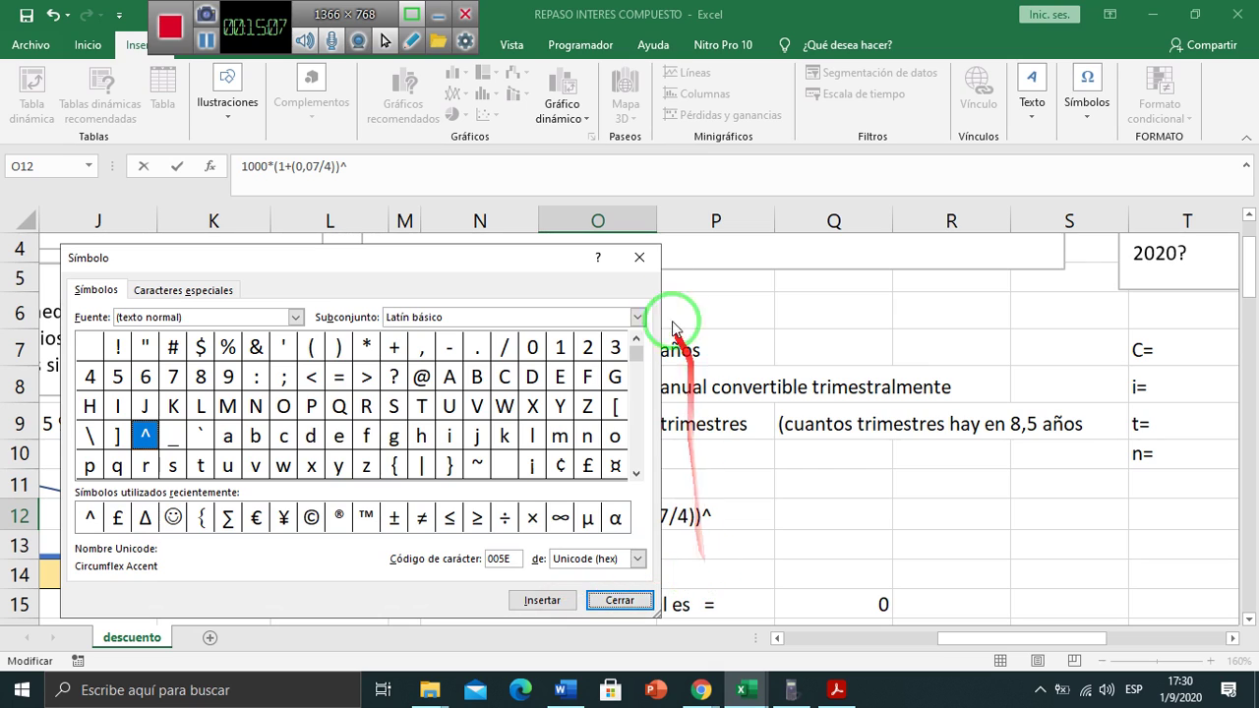
left_click(640, 258)
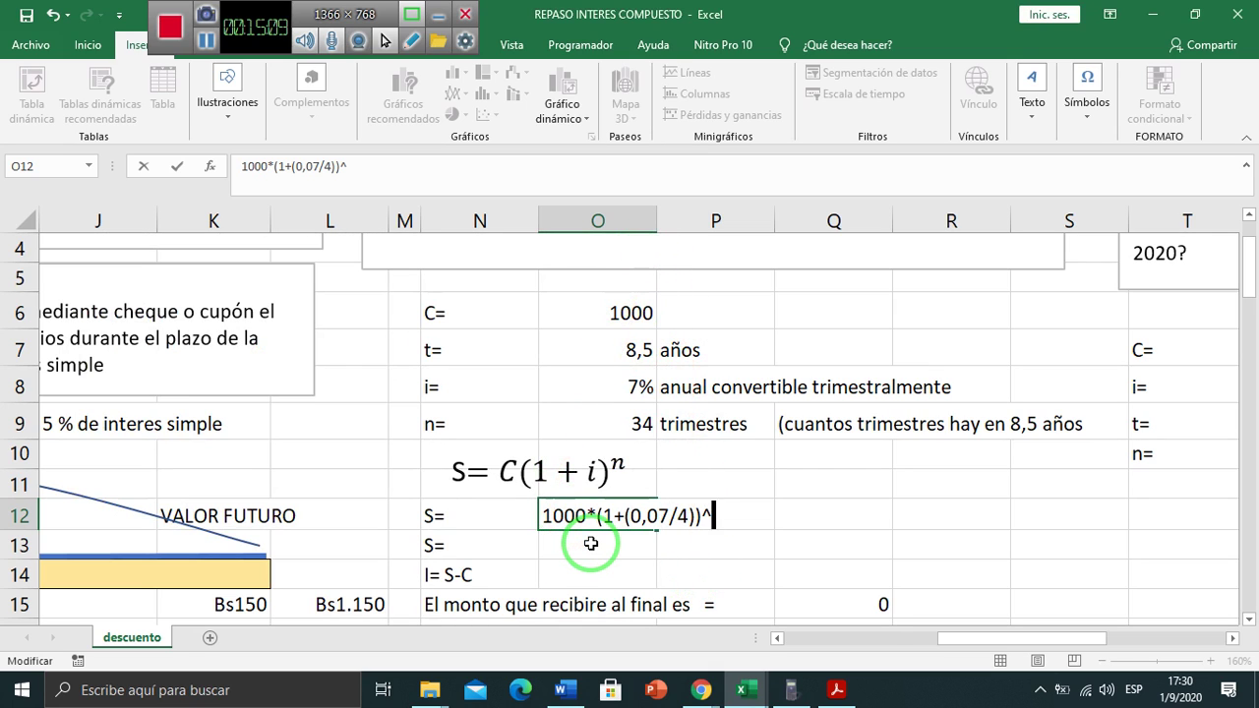
type("34")
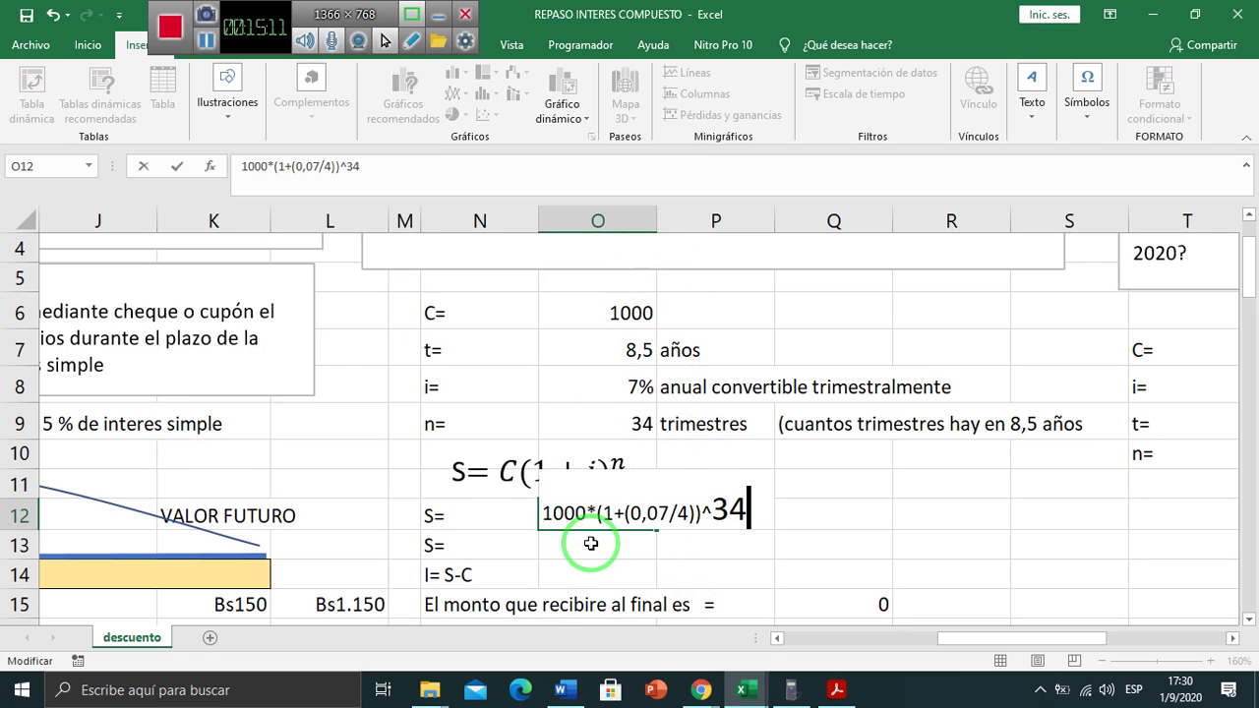
key("Return")
- Copy the expression from O12 to O13 and turn the copy into the formula =1000*(1+(0,07/4))^34
key("Up")
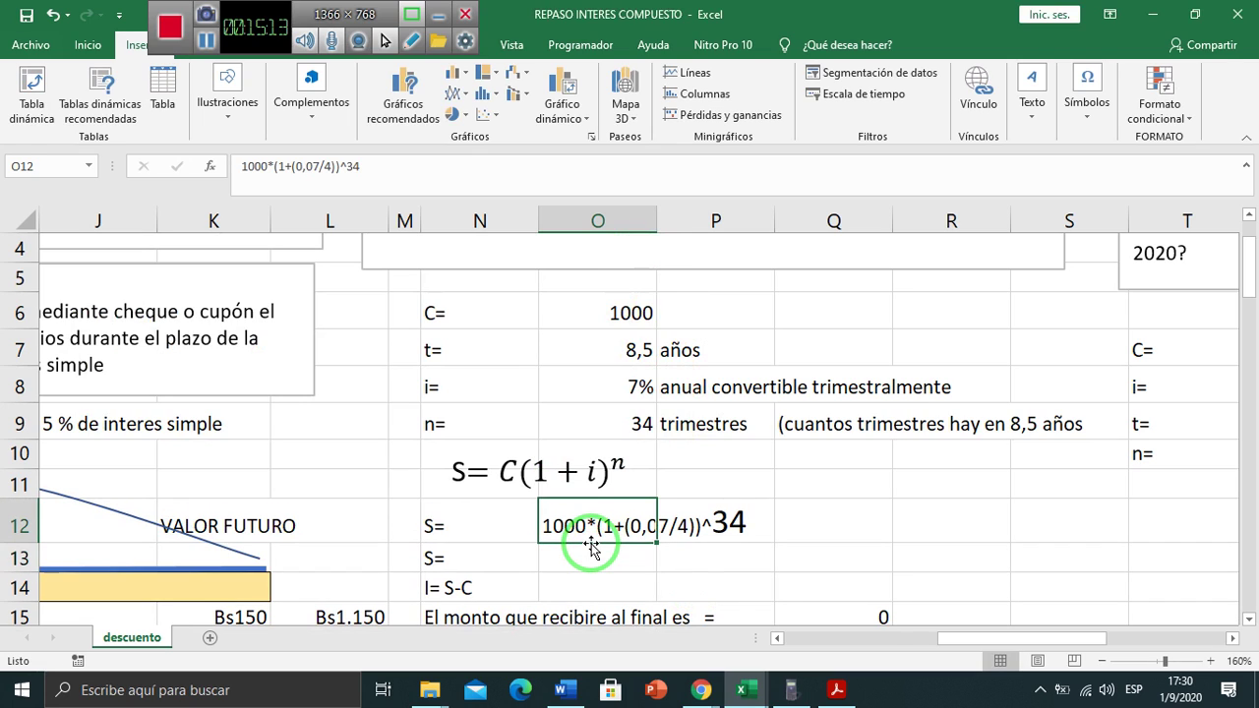
key("ctrl+c")
left_click(591, 544)
key("ctrl+v")
key("F2")
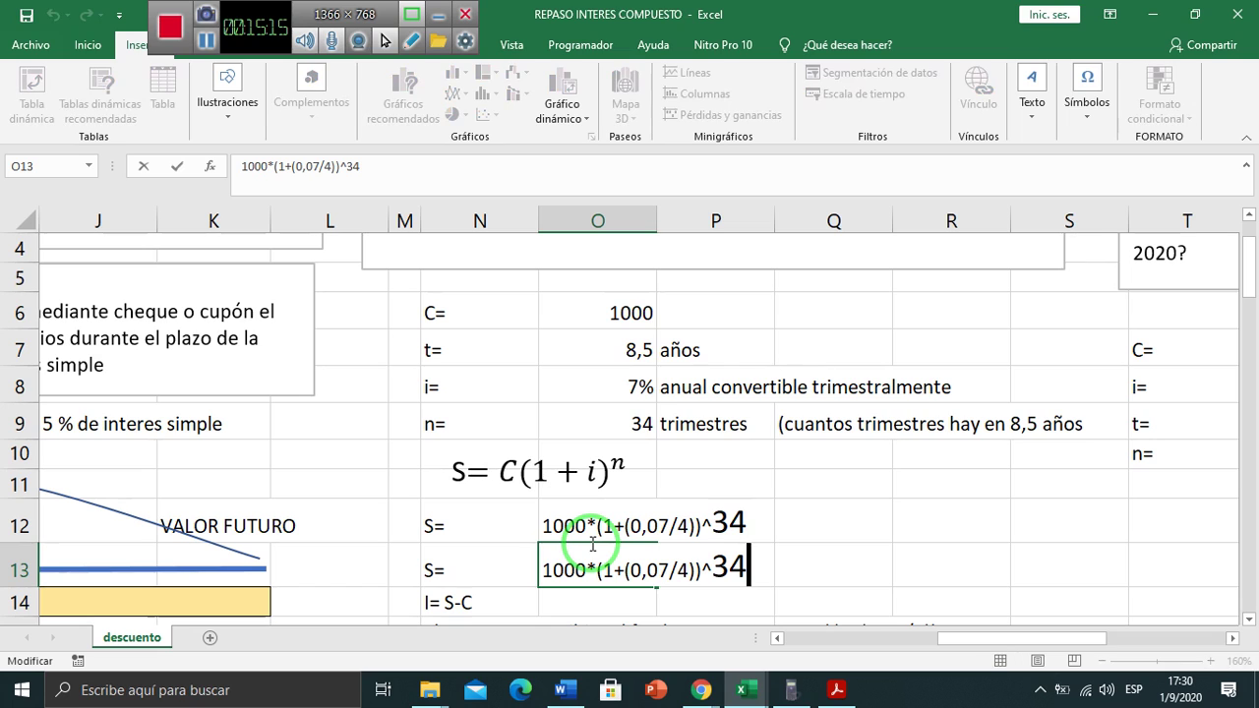
key("Home")
type("=")
key("Return")
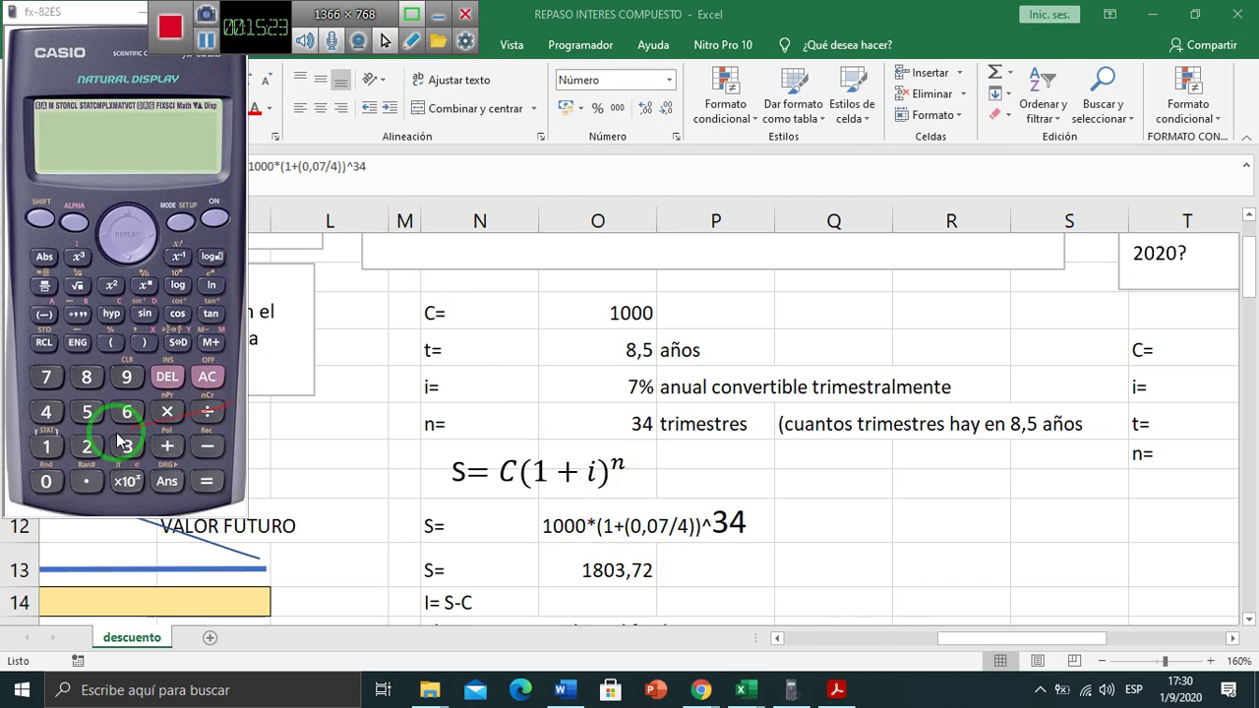
- On the fx-82ES calculator, start the compound amount expression with 1000×(1+
left_click(45, 447)
left_click(45, 481)
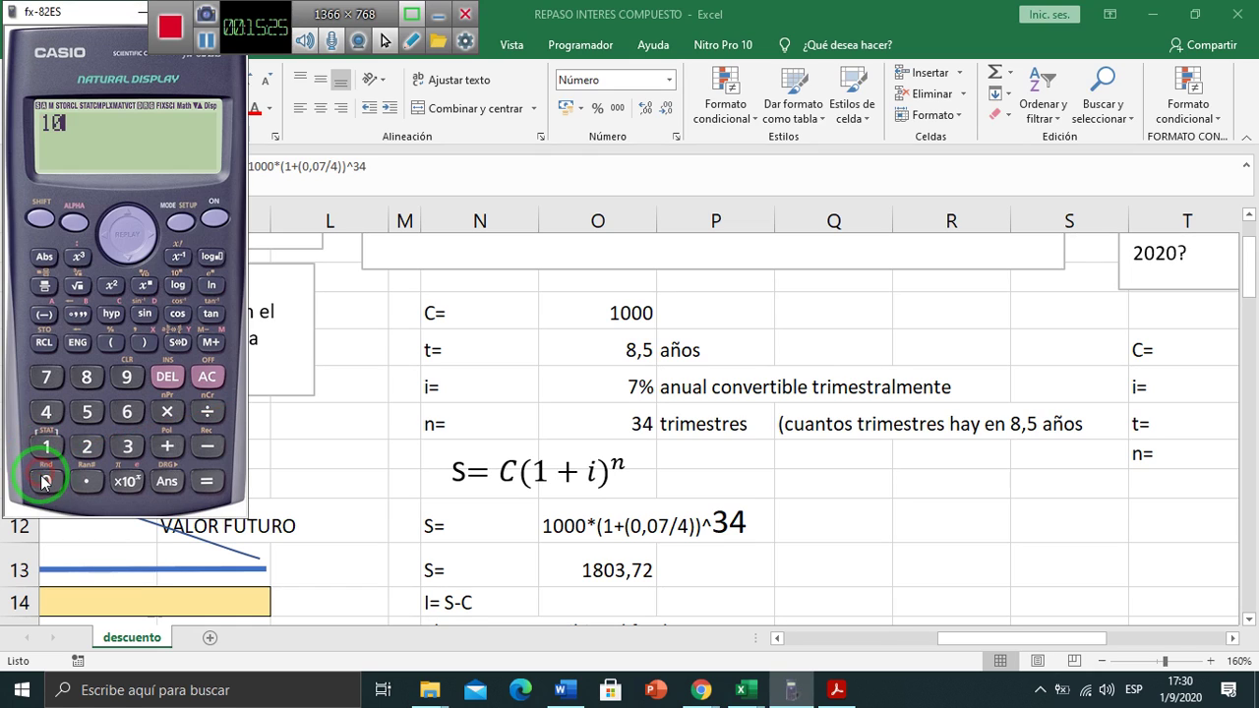
left_click(45, 481)
left_click(206, 448)
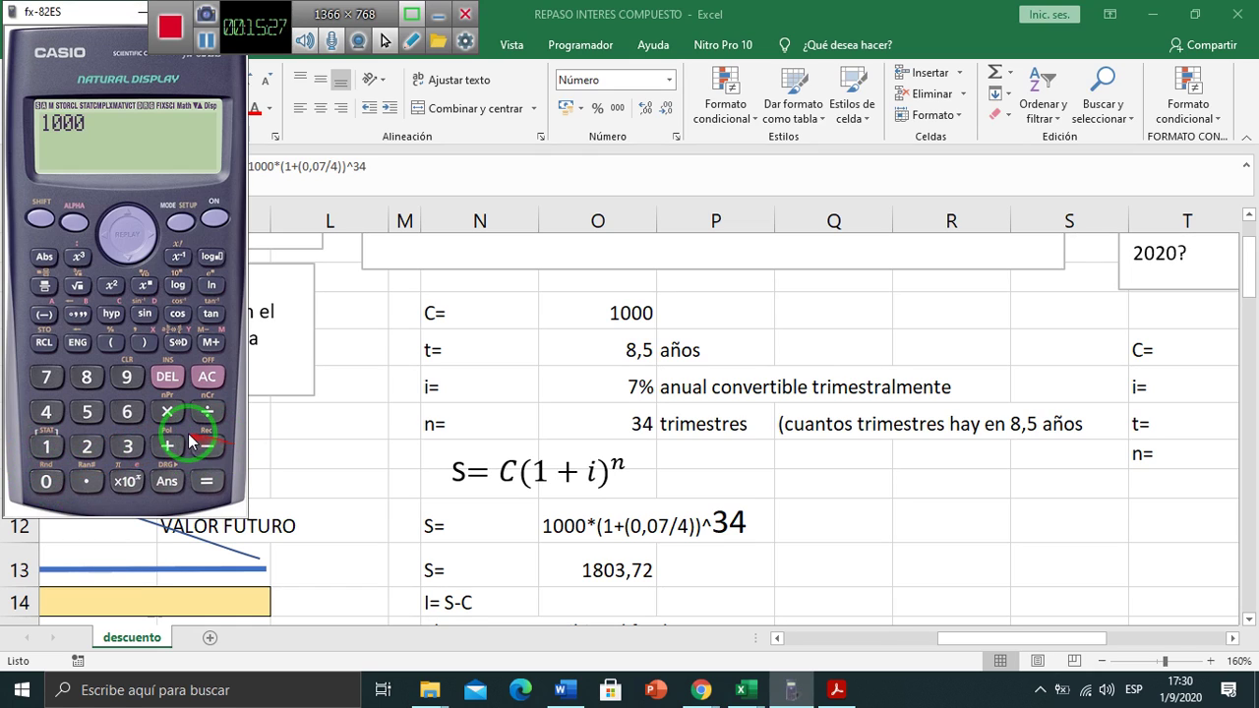
left_click(112, 343)
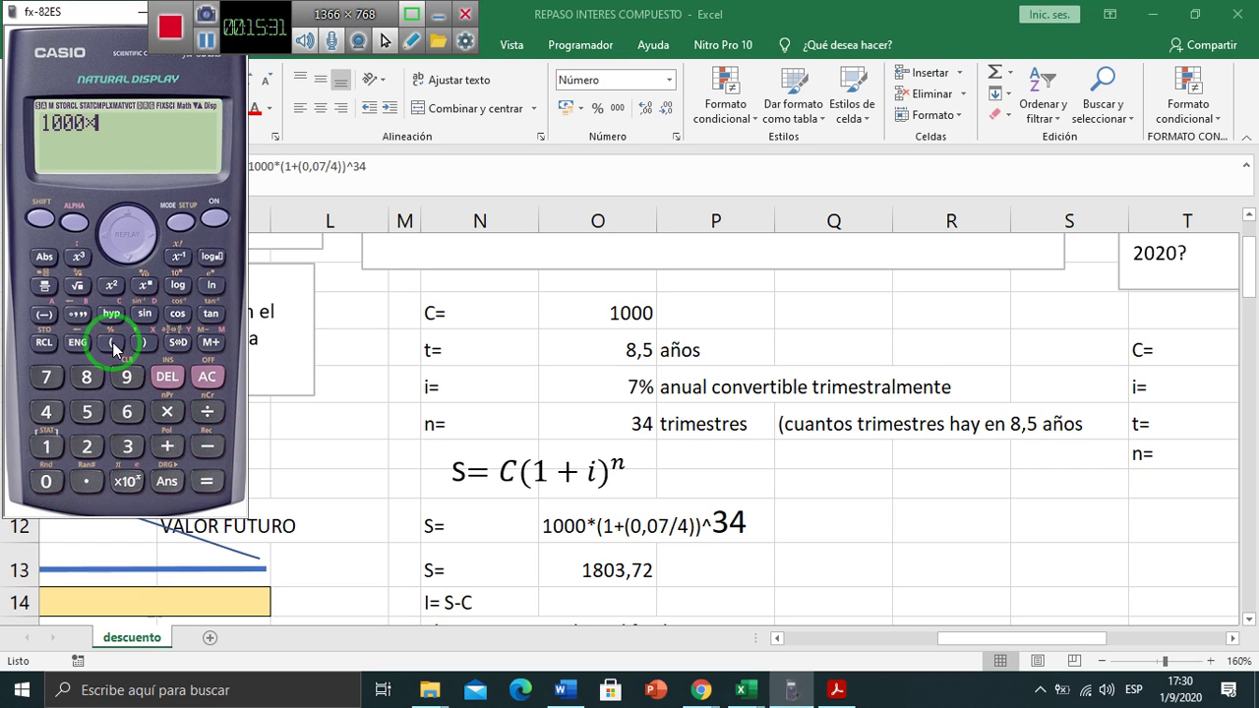
mouse_move(112, 343)
left_mouse_down()
mouse_move(127, 364)
mouse_move(697, 520)
mouse_move(584, 470)
mouse_move(649, 517)
mouse_move(649, 536)
mouse_move(598, 523)
mouse_move(616, 512)
mouse_move(197, 442)
mouse_move(39, 457)
left_mouse_up()
left_click(40, 458)
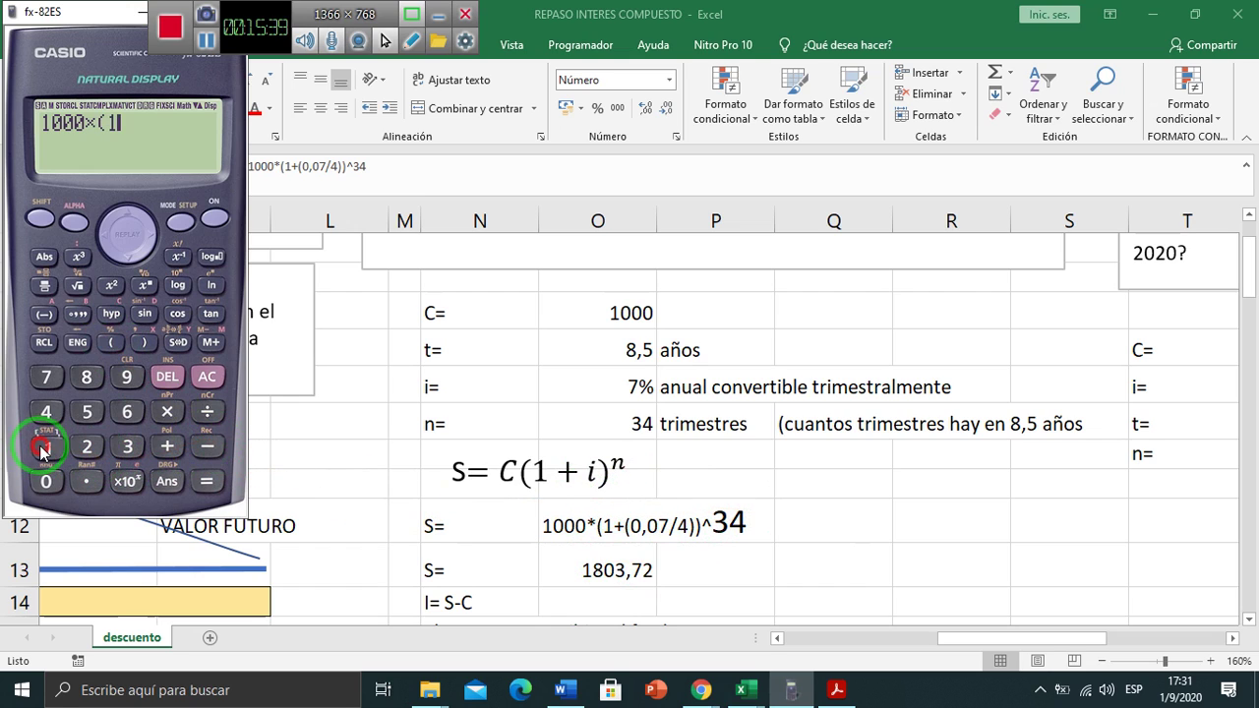
left_click(167, 447)
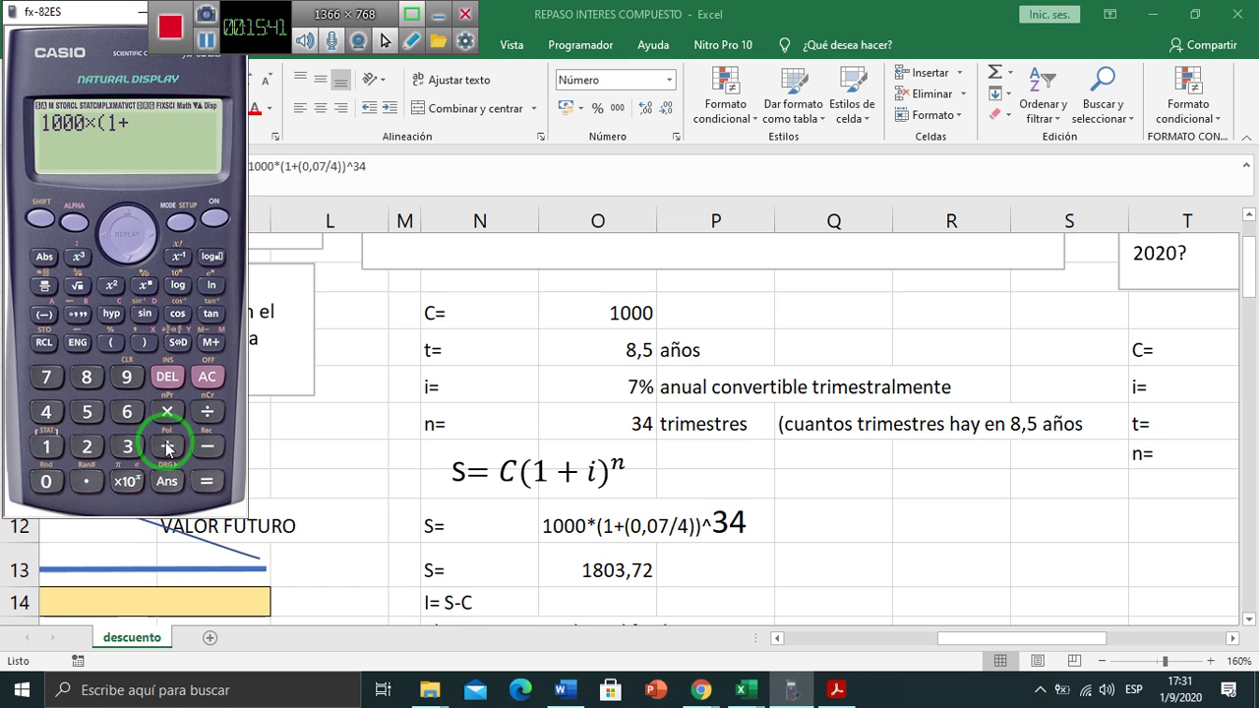
- Add the quarterly rate (0.07÷4) to the calculator expression and close the outer parenthesis
left_click(113, 349)
left_click(46, 481)
left_click(85, 481)
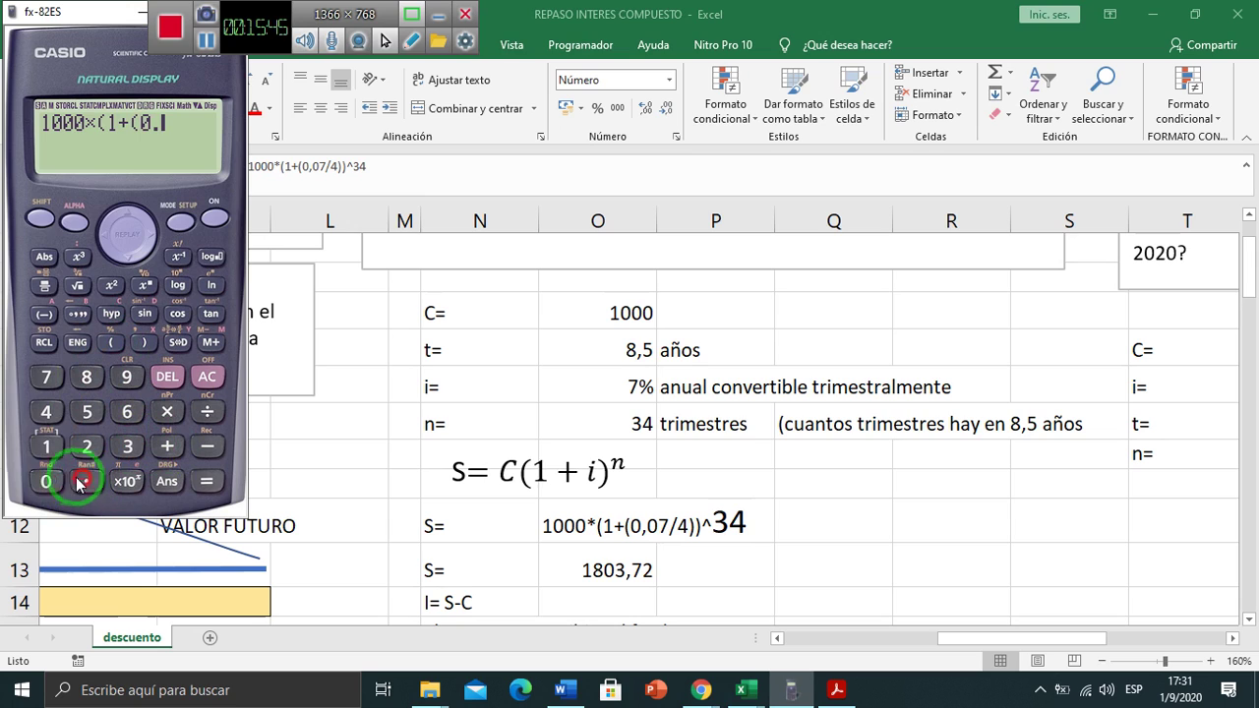
left_click(46, 481)
left_click(45, 377)
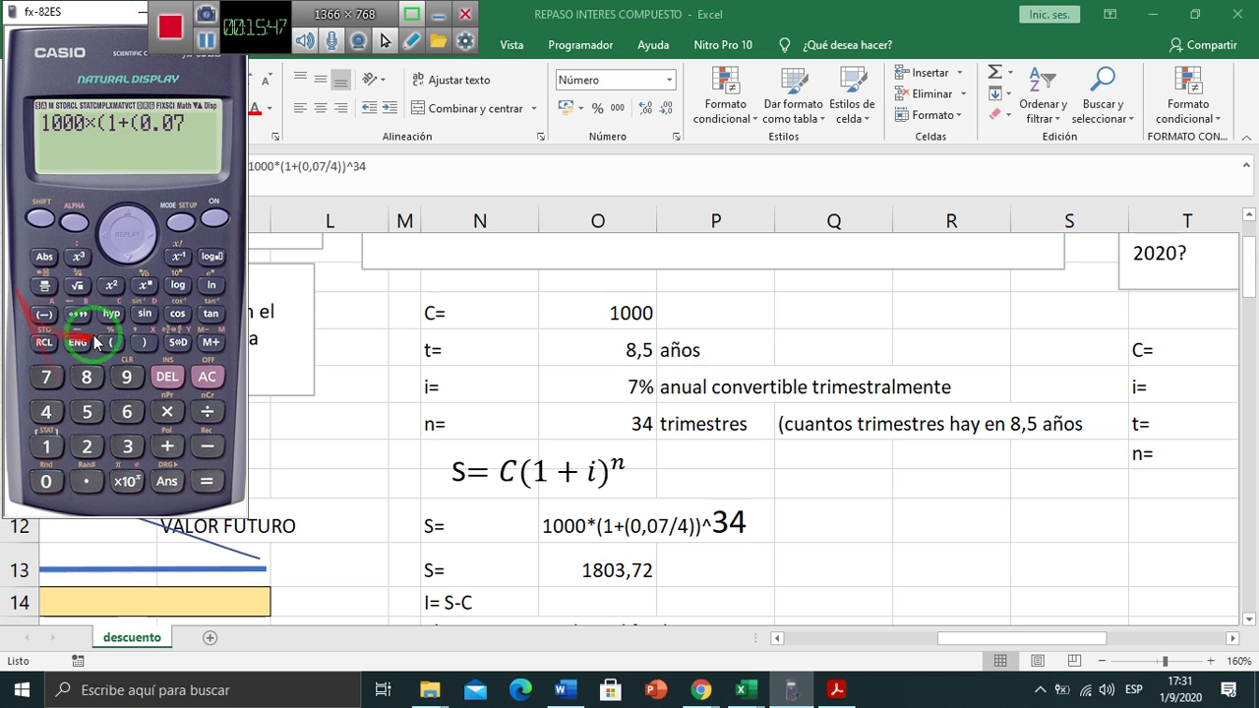
left_click(207, 411)
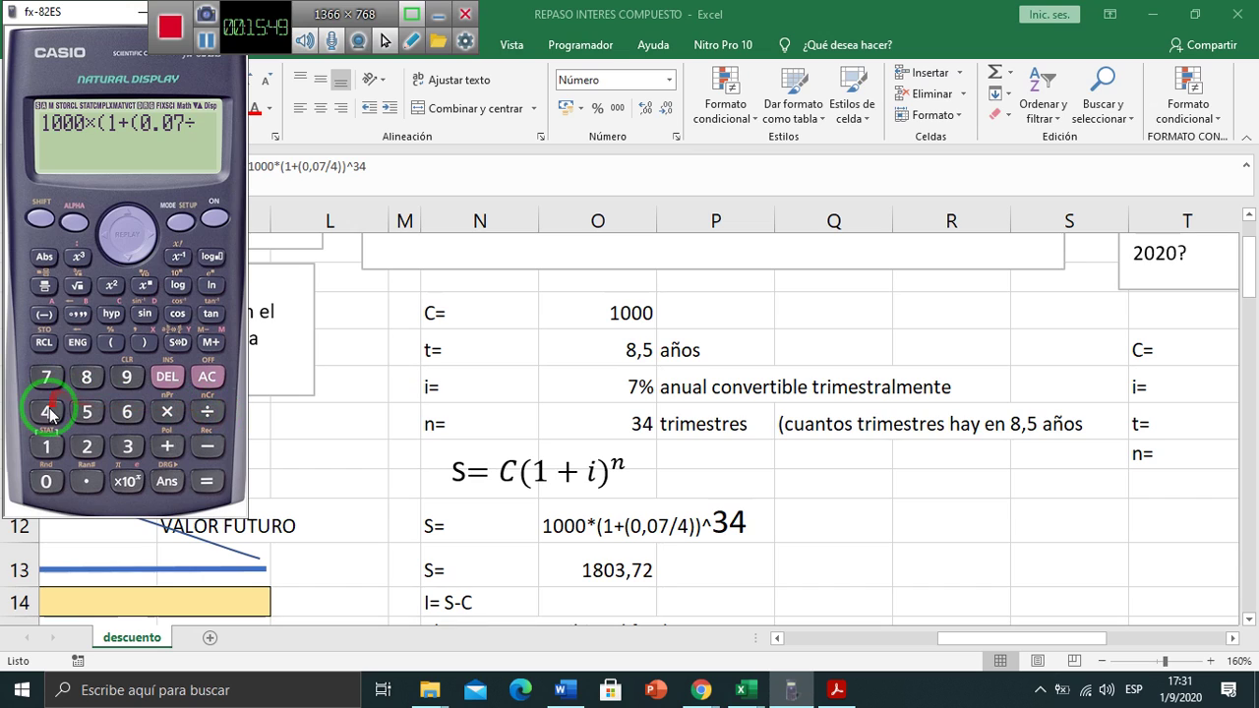
left_click(50, 411)
left_click(141, 344)
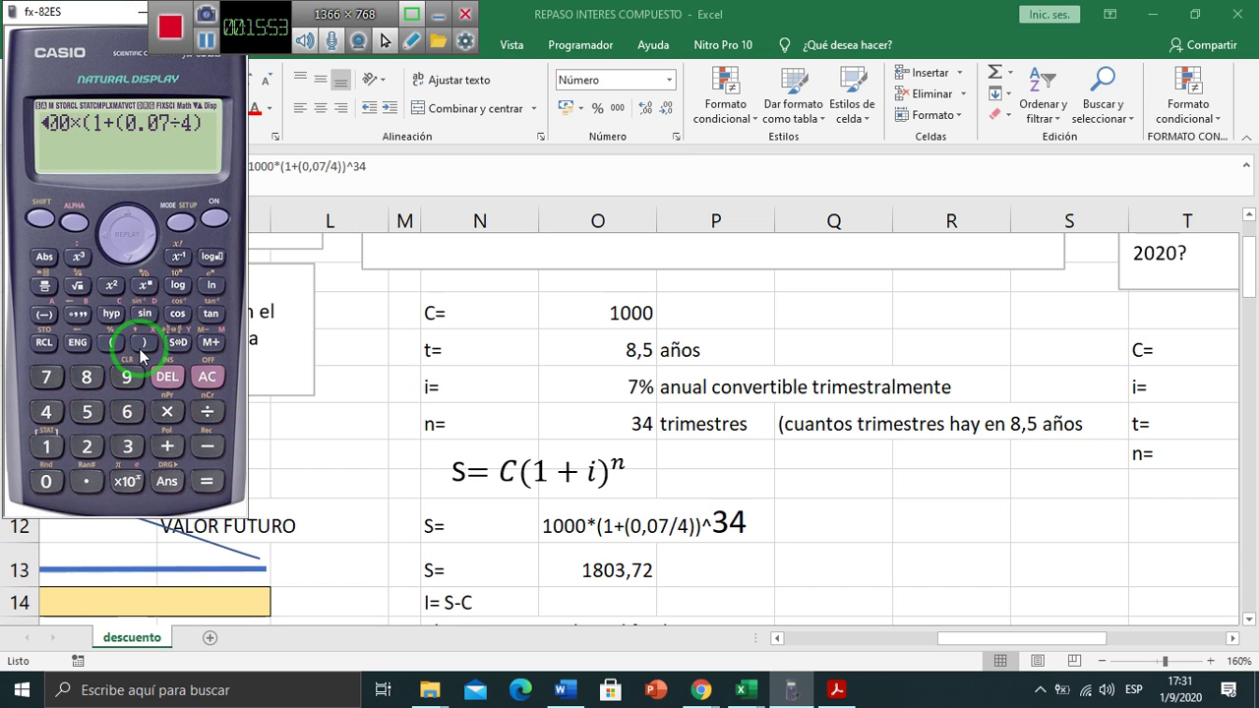
left_click(140, 344)
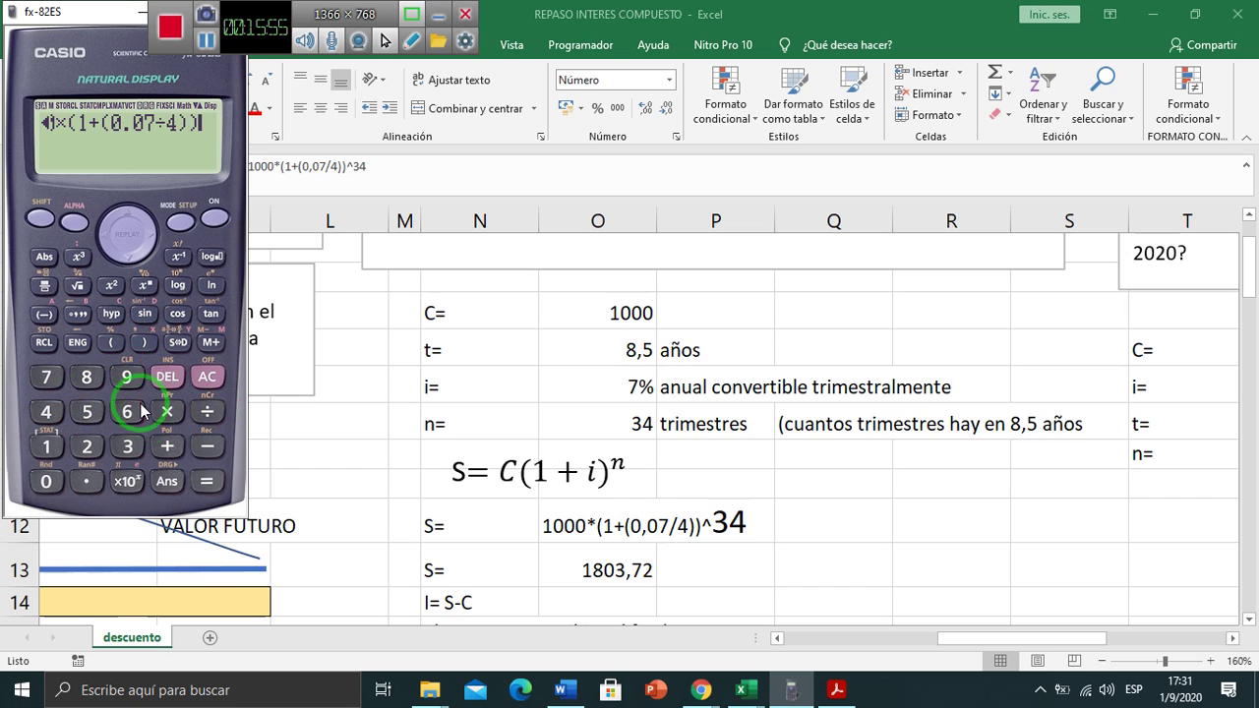
- Raise the parenthesised factor to the power 34 and evaluate the calculator expression
left_click(144, 286)
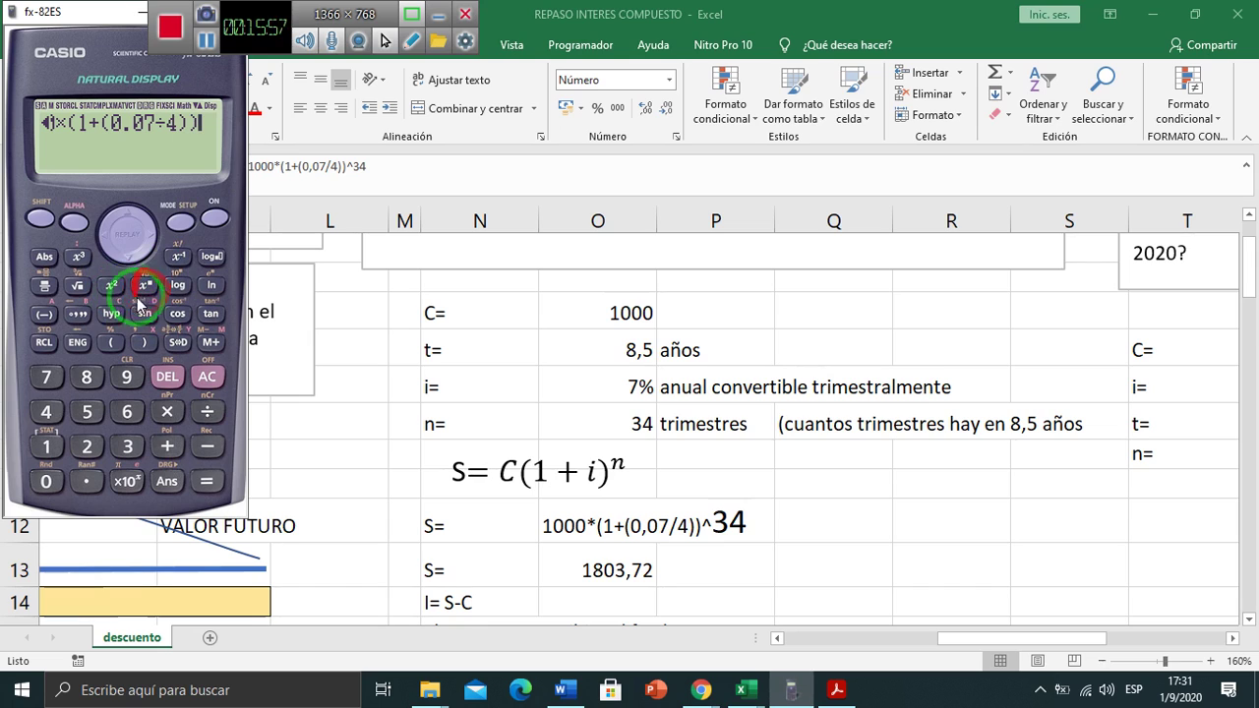
left_click(146, 286)
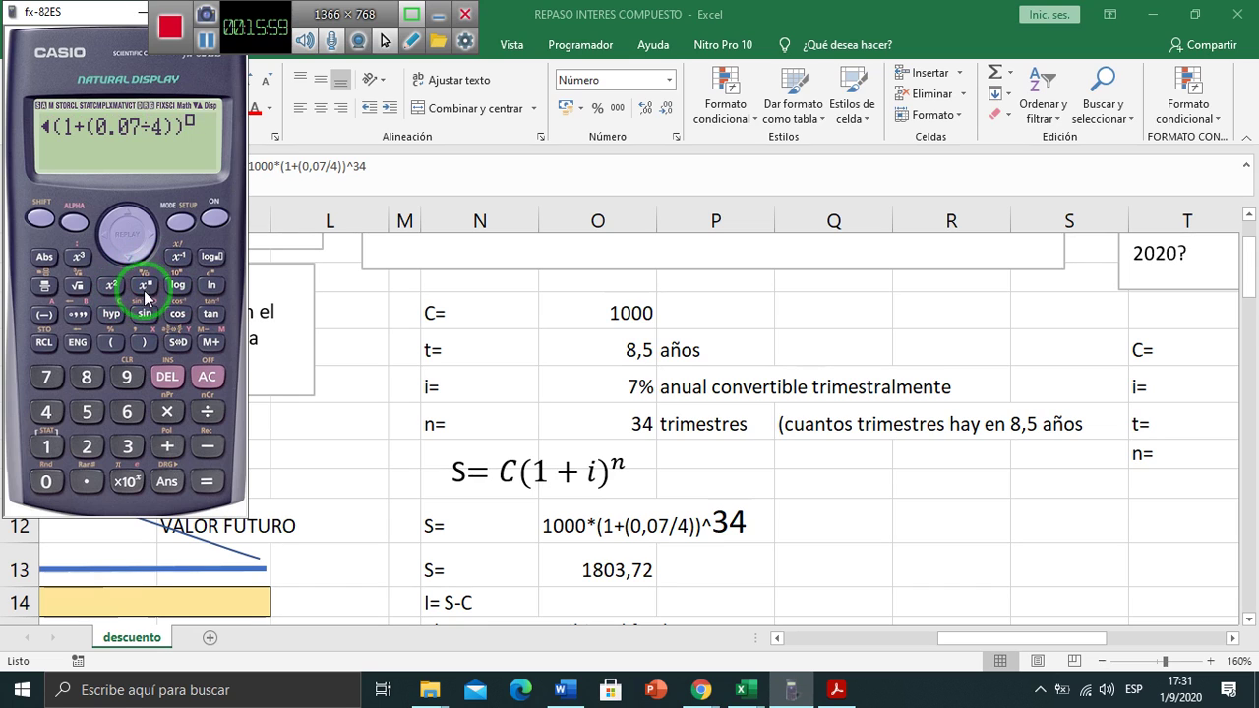
left_click(126, 446)
left_click(44, 413)
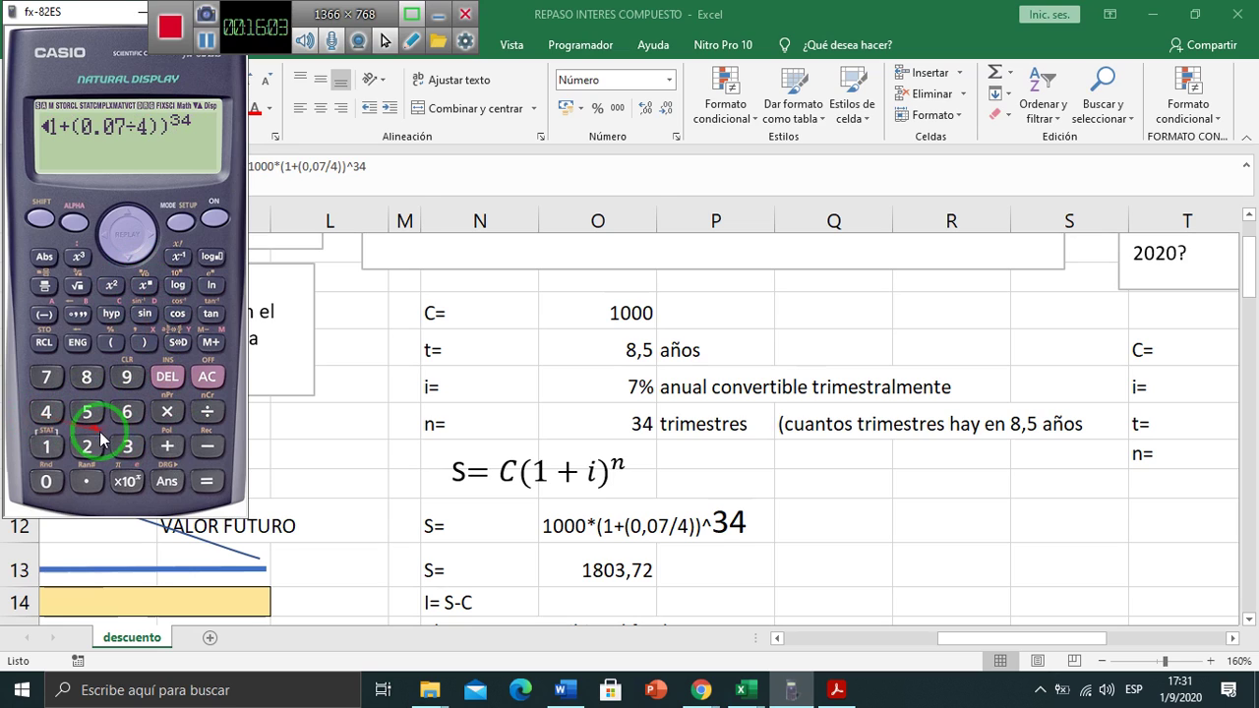
left_click(205, 481)
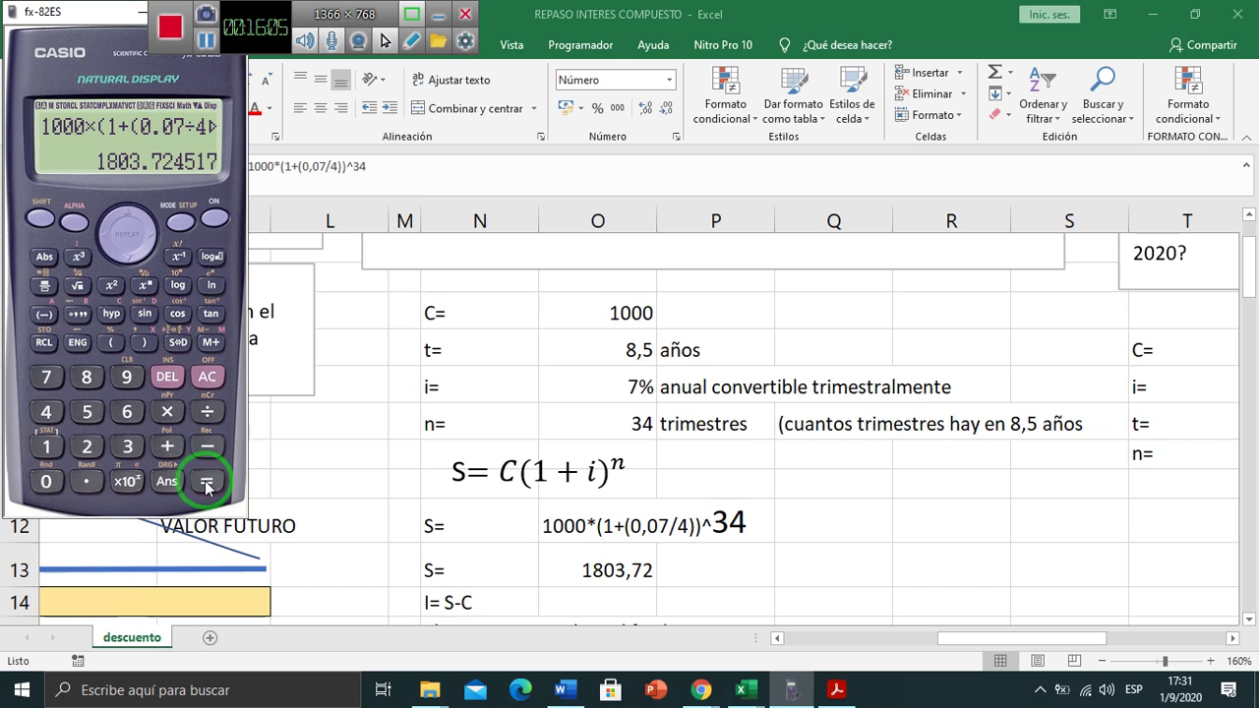